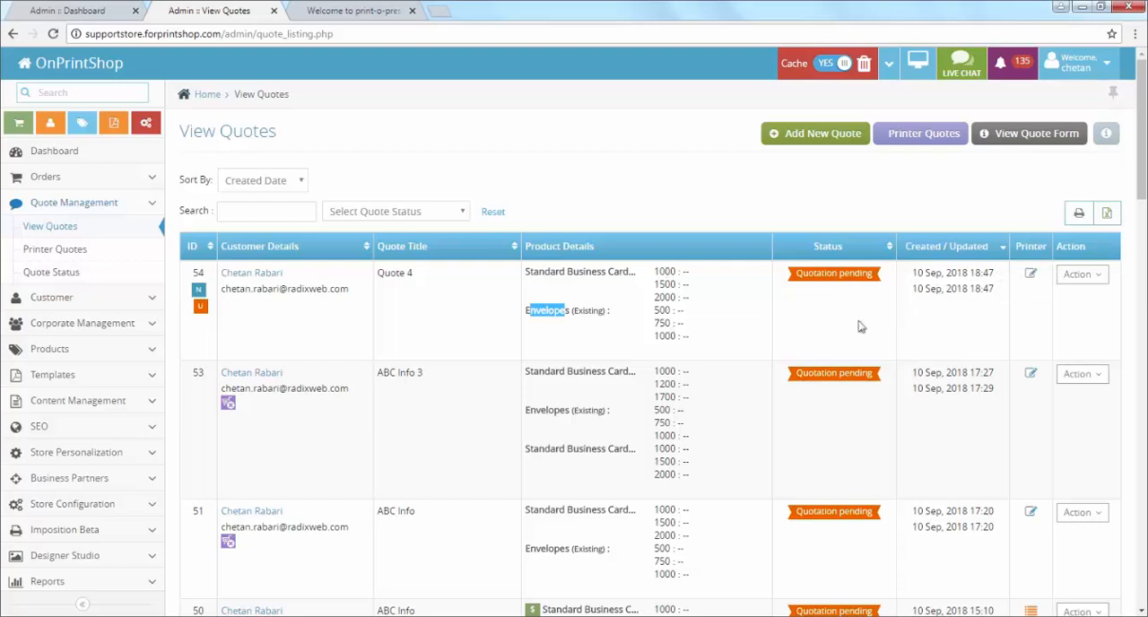
# Step: Open the printer assignment form for Quote 4 and select Printer A and Printer B for both quote products
pyautogui.click(1032, 280)
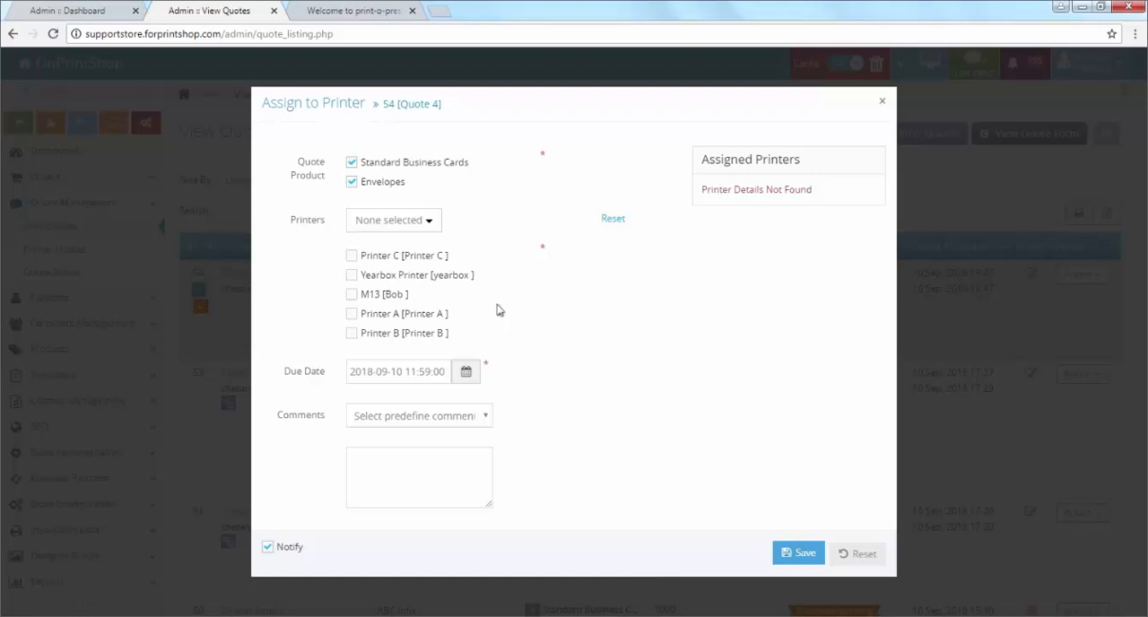
pyautogui.click(352, 332)
pyautogui.click(351, 313)
pyautogui.doubleClick(298, 222)
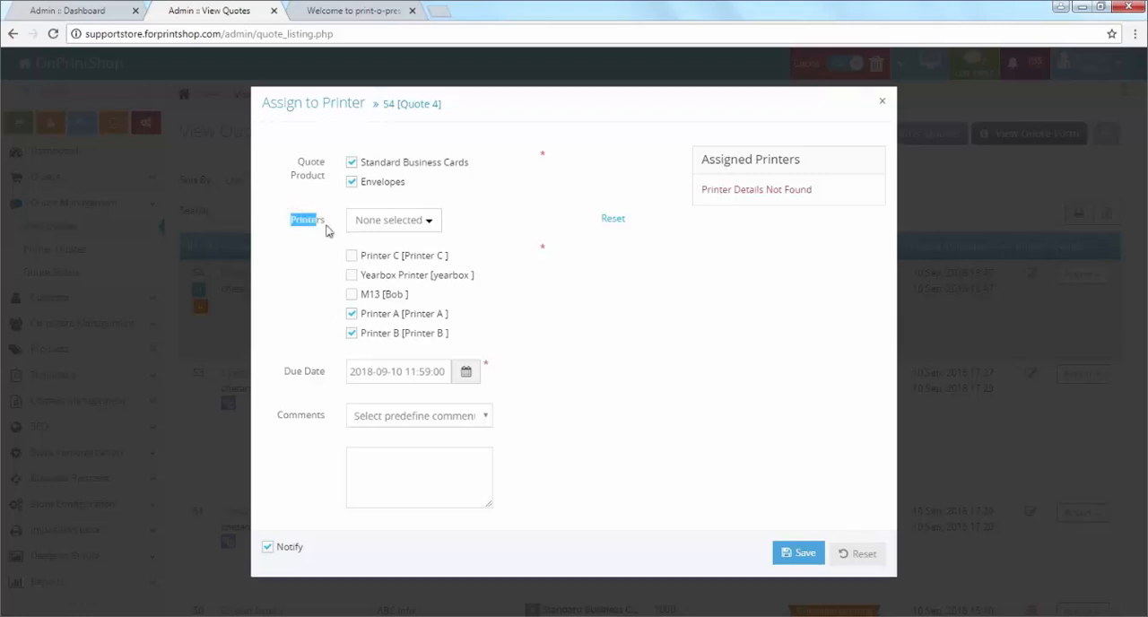
# Step: Filter the assignable printers by Business Card Specialist and clear that filter again
pyautogui.click(375, 224)
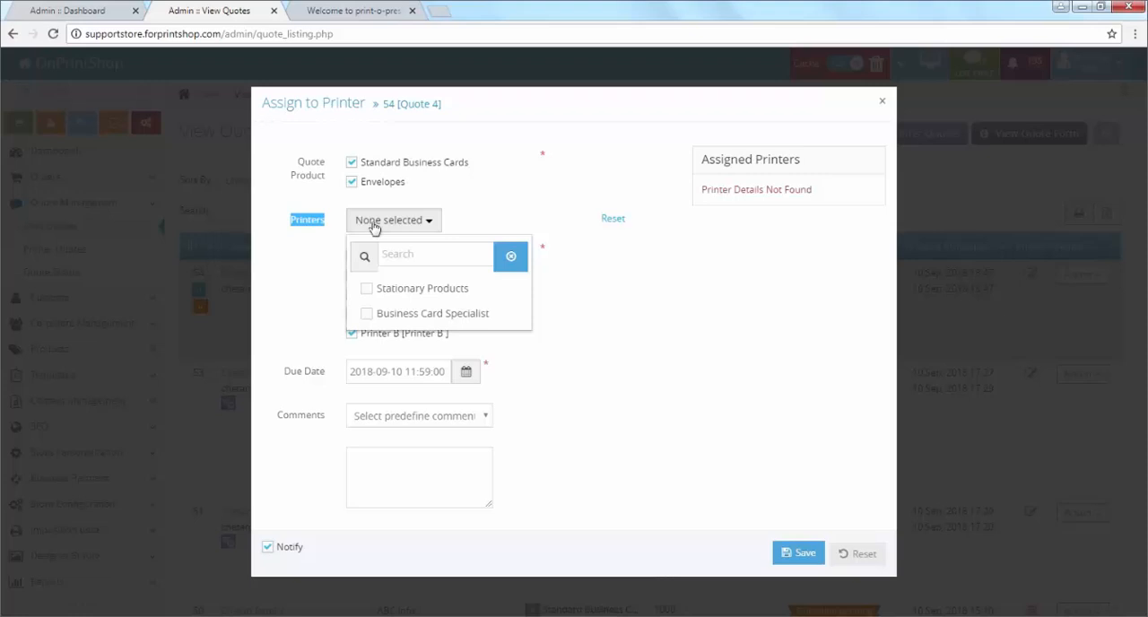
pyautogui.click(366, 314)
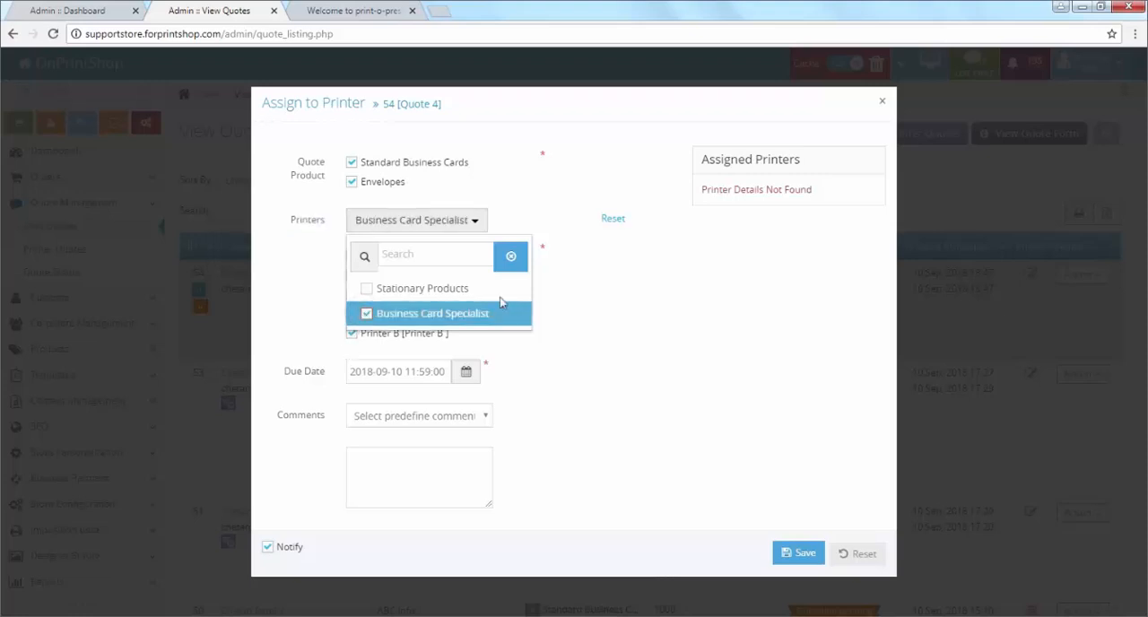
pyautogui.click(574, 293)
pyautogui.click(353, 297)
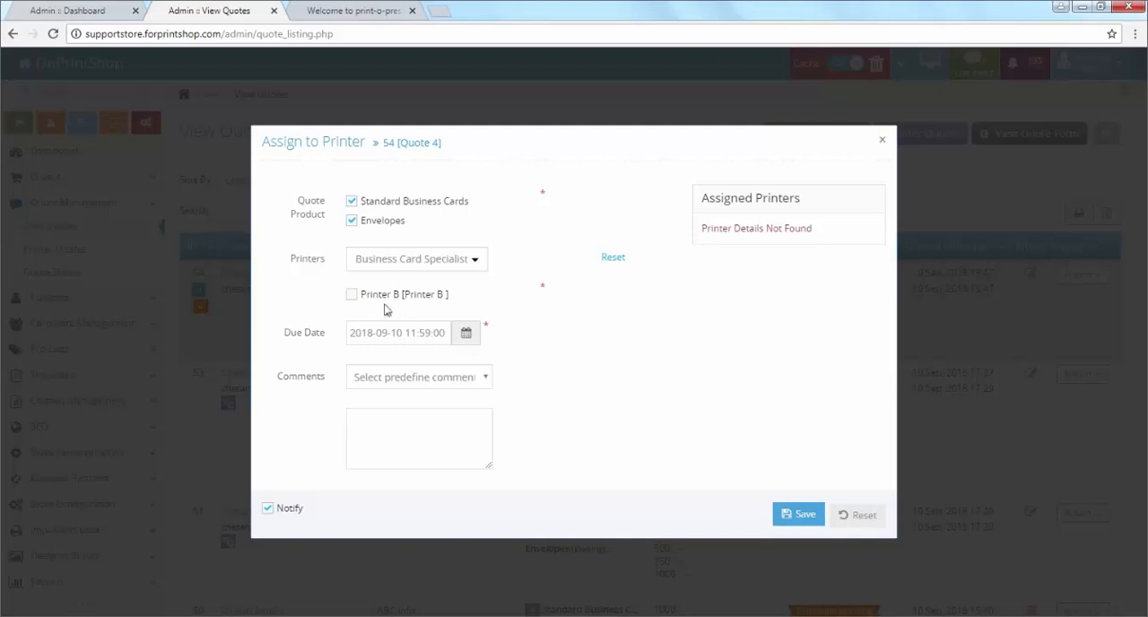
pyautogui.click(425, 262)
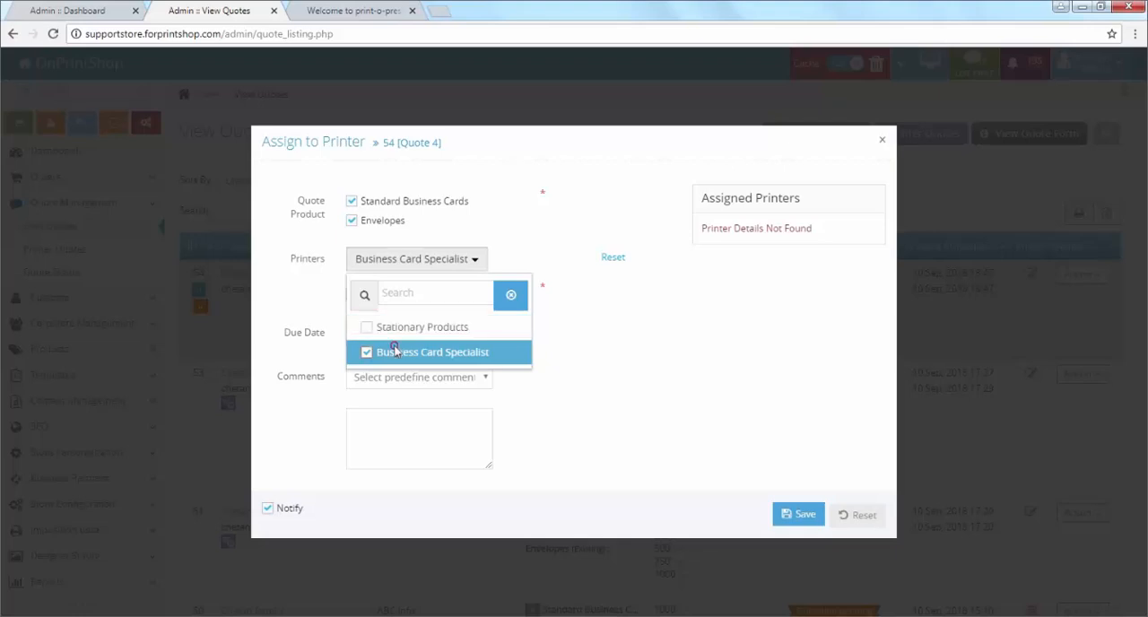
pyautogui.click(398, 352)
# Step: Filter the assignable printers by Stationary Products and remove the filter to restore the full list
pyautogui.click(391, 262)
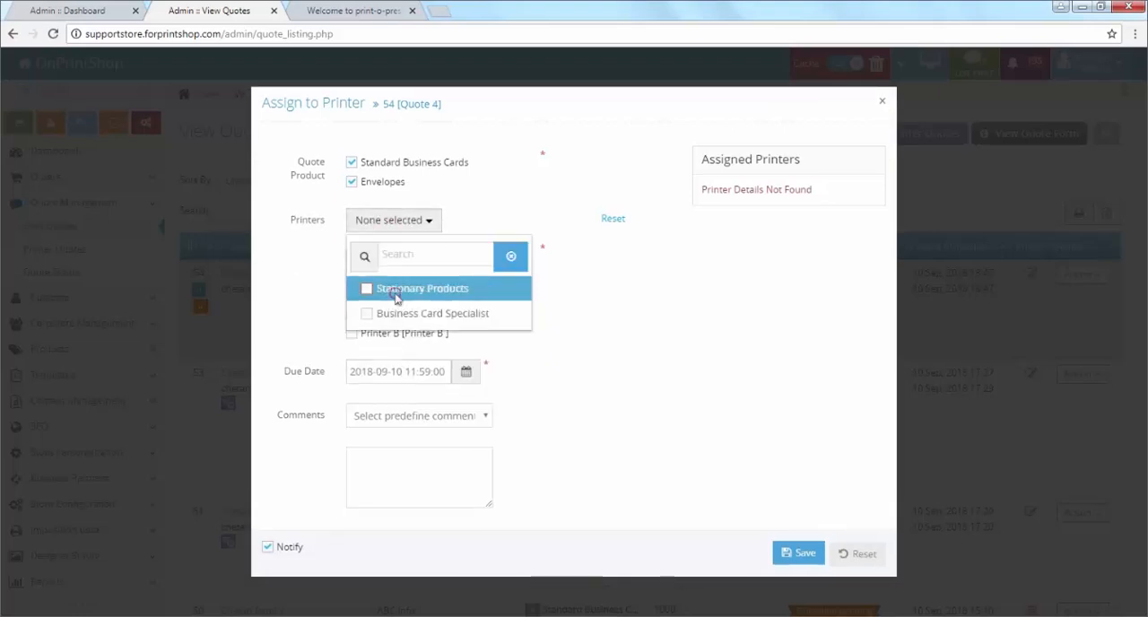
pyautogui.click(393, 289)
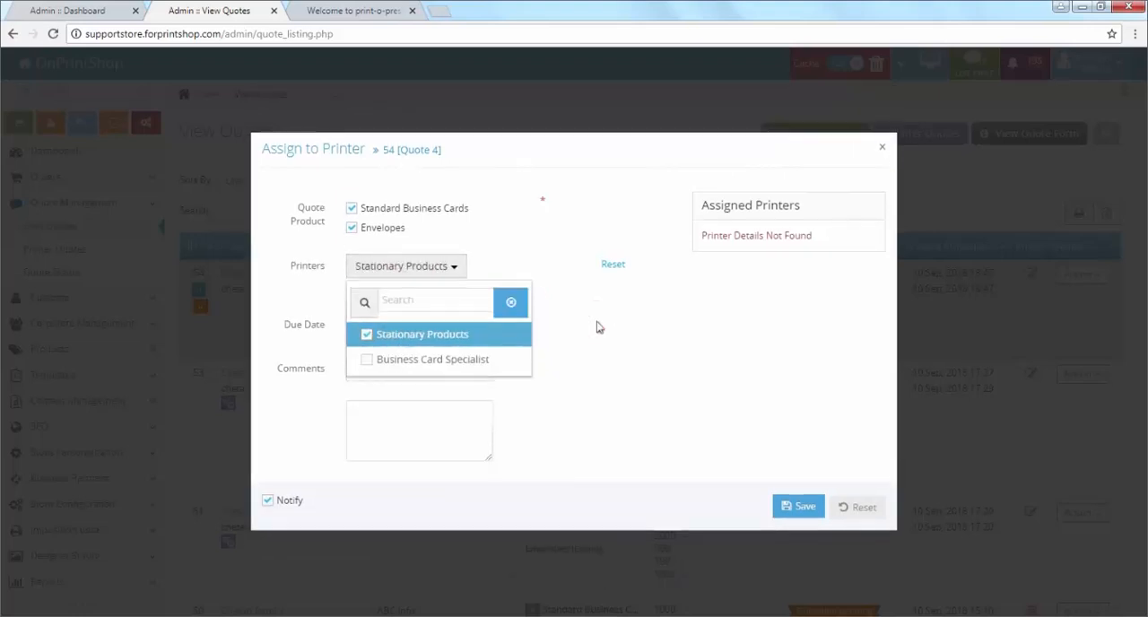
pyautogui.click(597, 326)
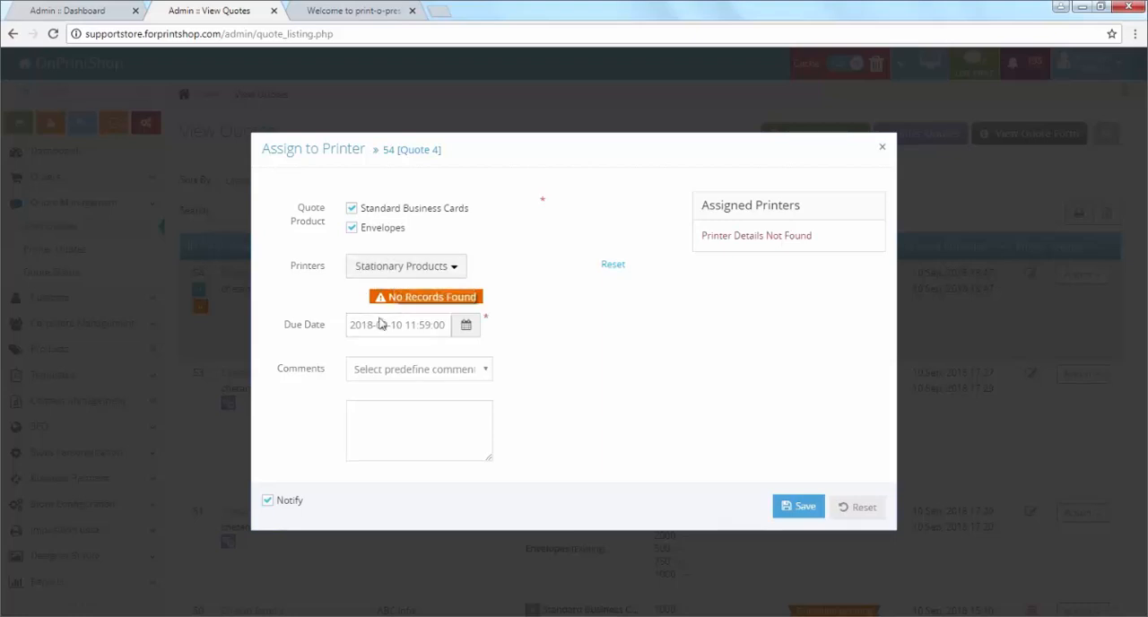
pyautogui.click(385, 269)
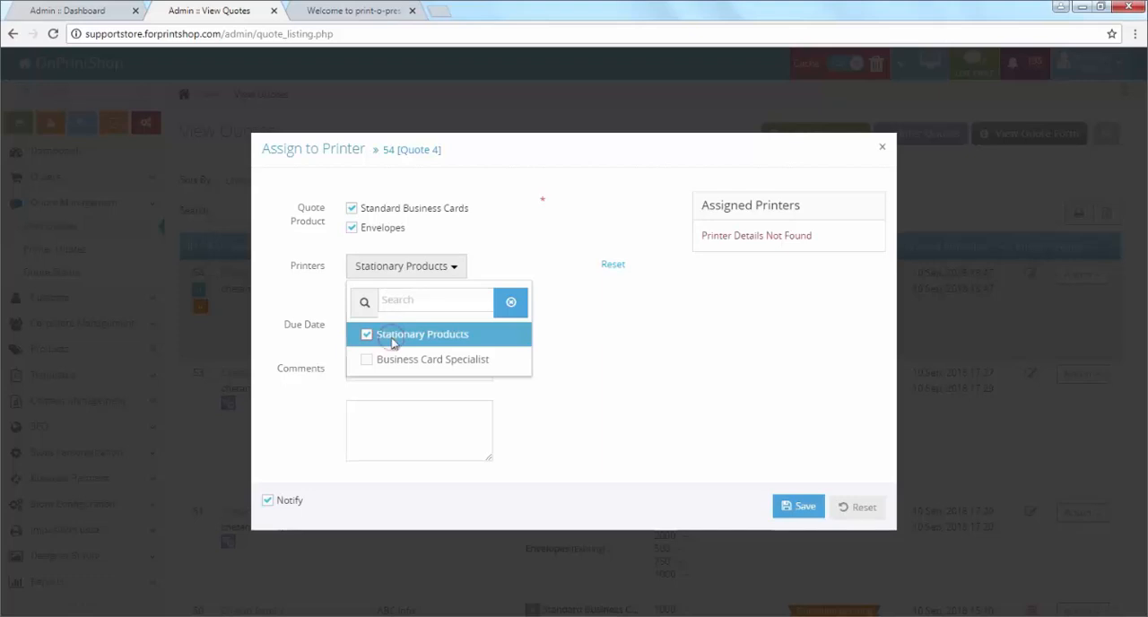
pyautogui.click(394, 336)
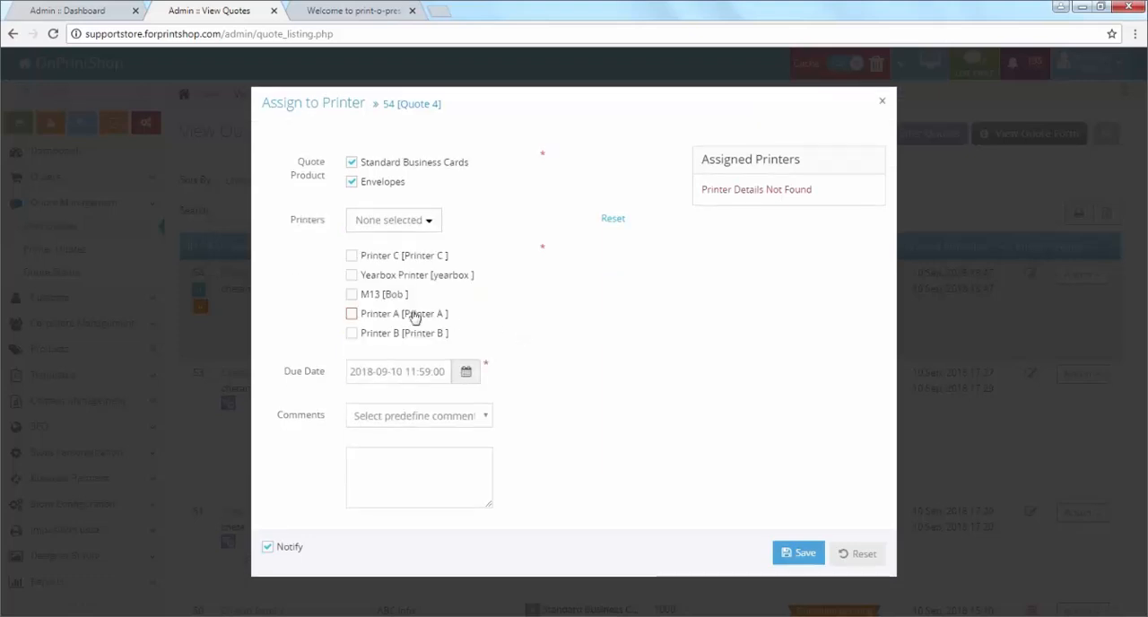
pyautogui.click(369, 316)
pyautogui.click(384, 332)
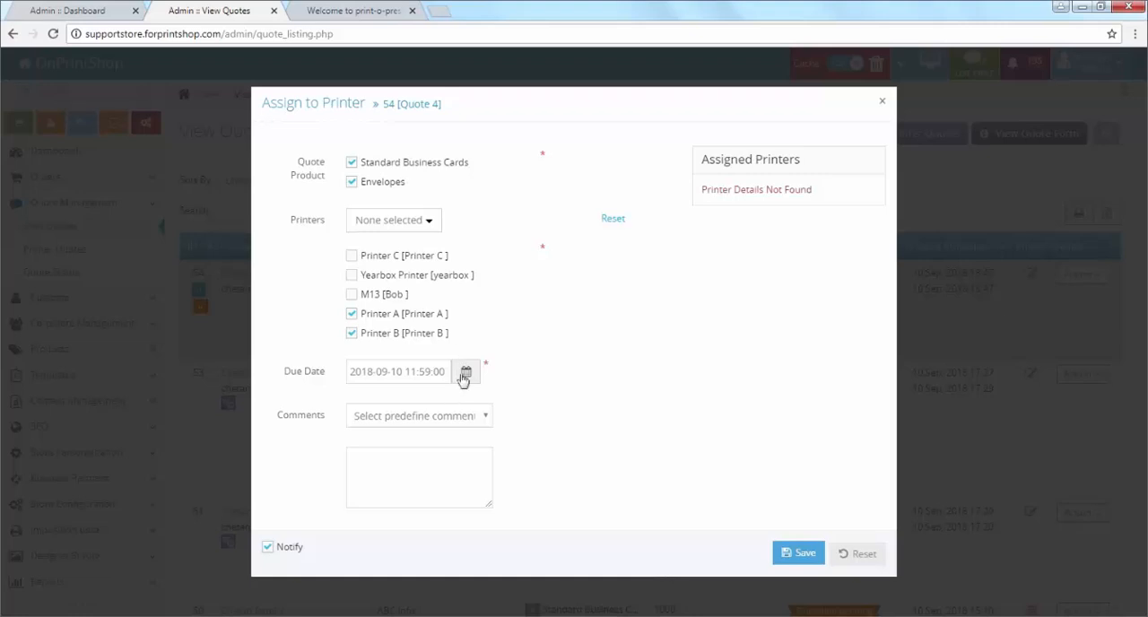
pyautogui.click(406, 371)
pyautogui.click(413, 489)
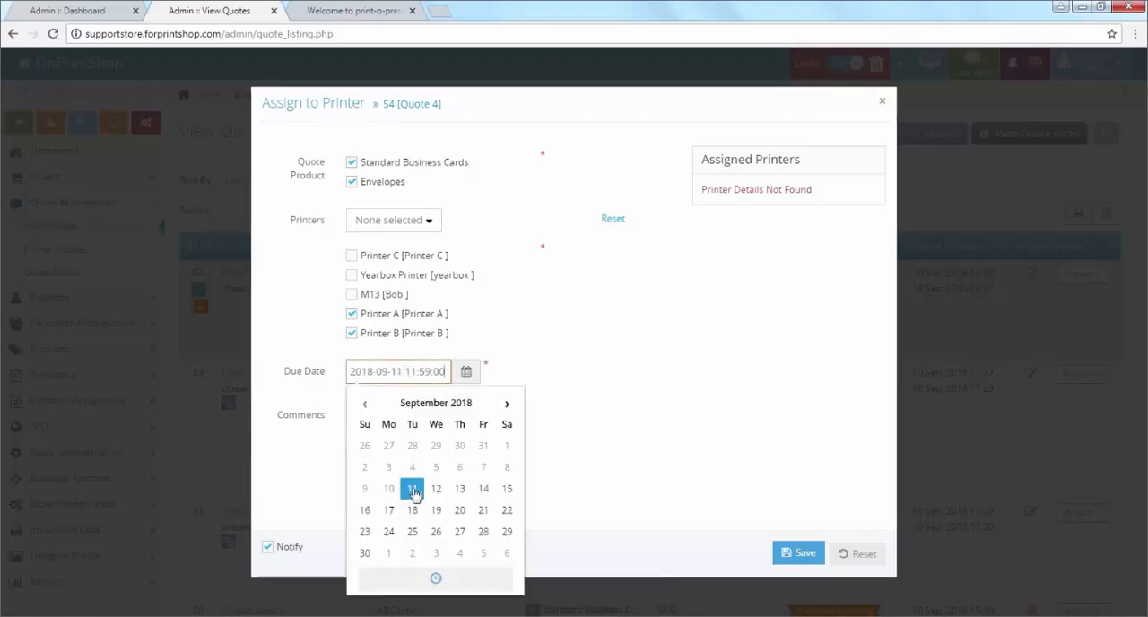
pyautogui.click(553, 412)
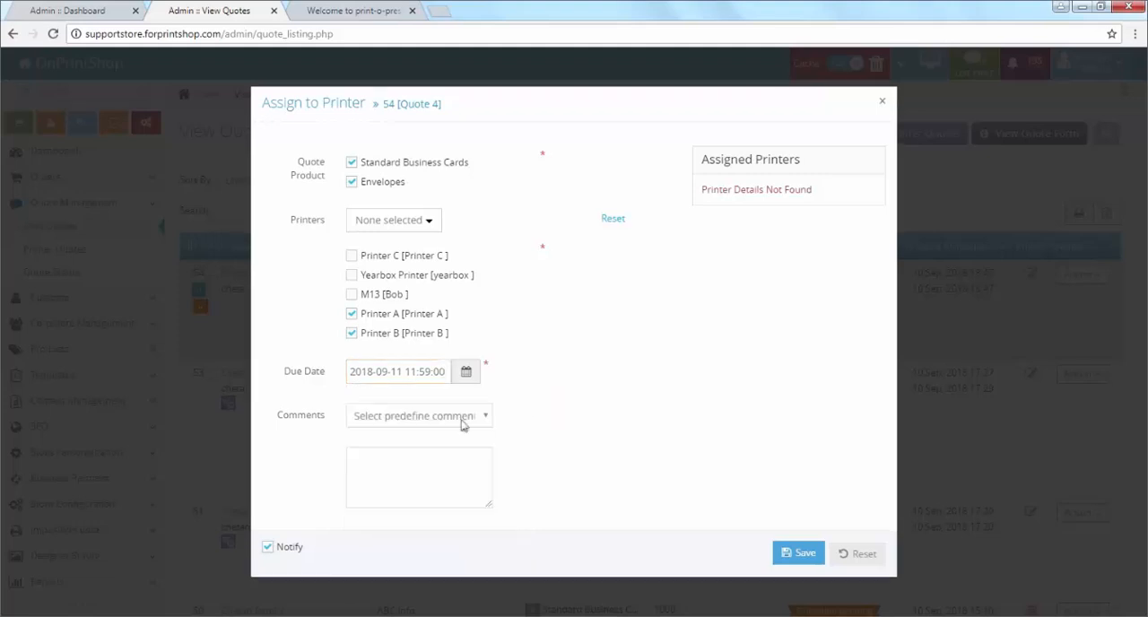
# Step: Enter the comment "Share the prices very soon" without a predefined comment and save the printer assignment
pyautogui.click(396, 417)
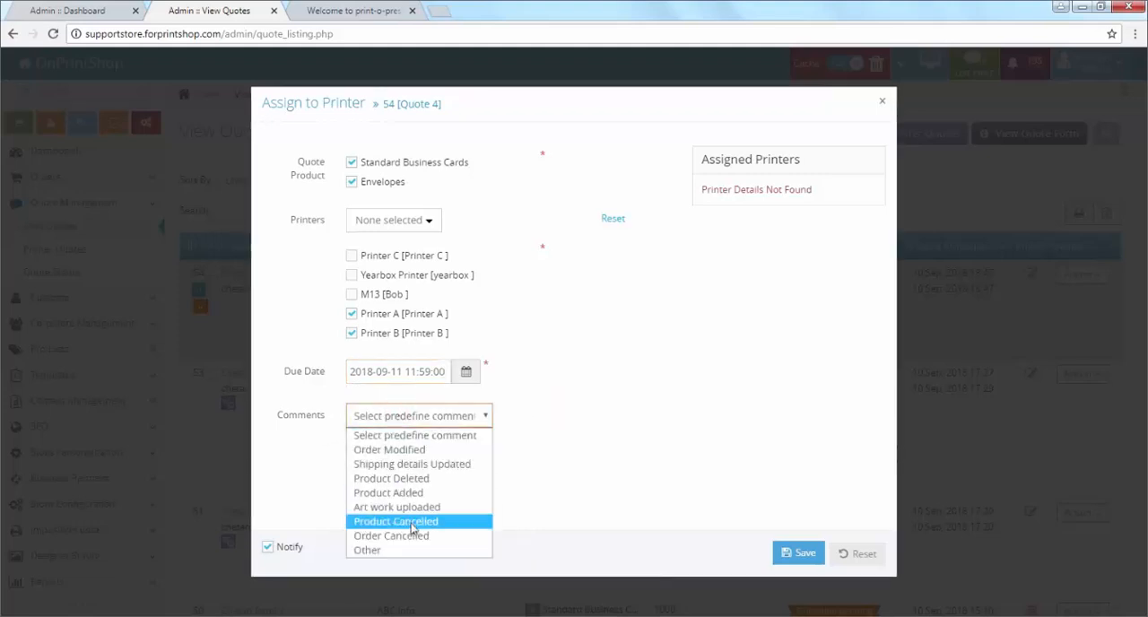
pyautogui.click(532, 475)
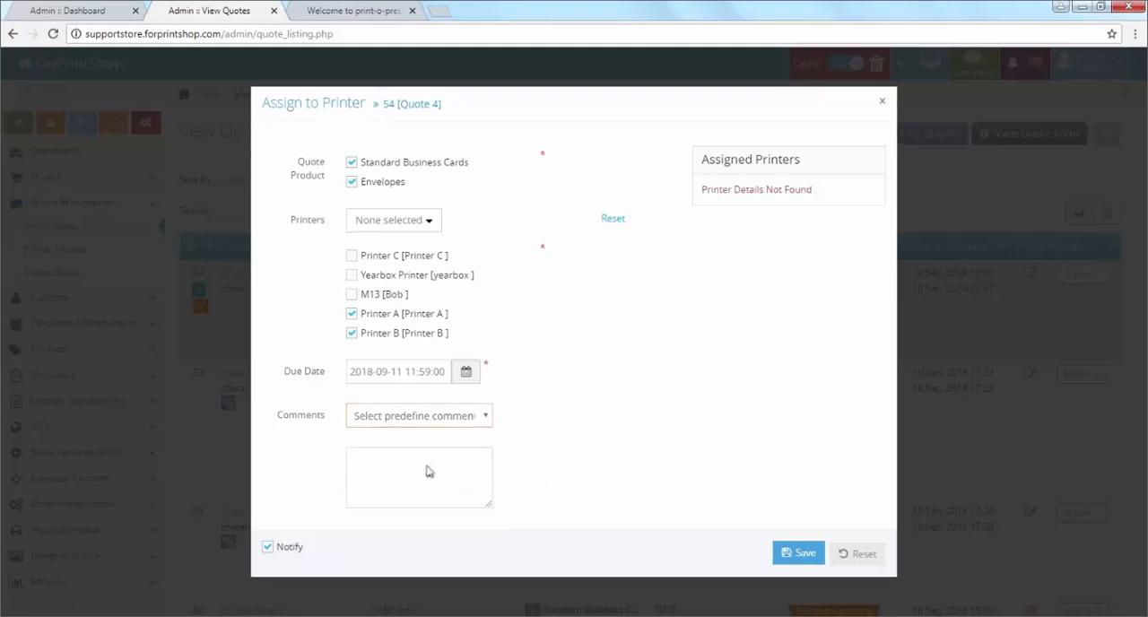
pyautogui.click(407, 464)
pyautogui.write('Sa')
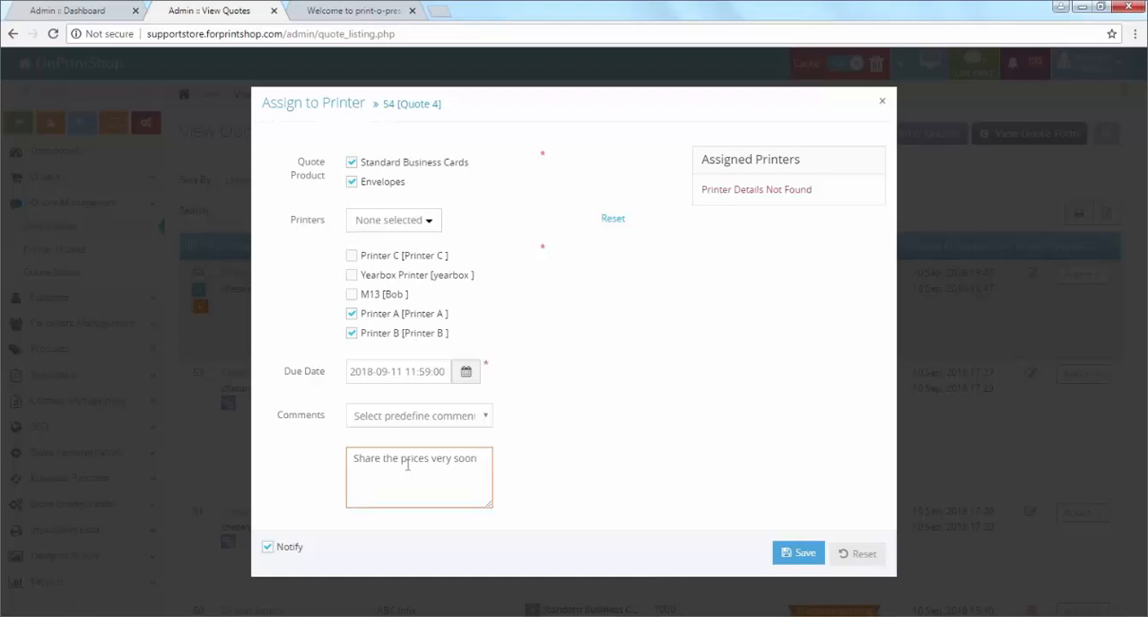
pyautogui.click(797, 552)
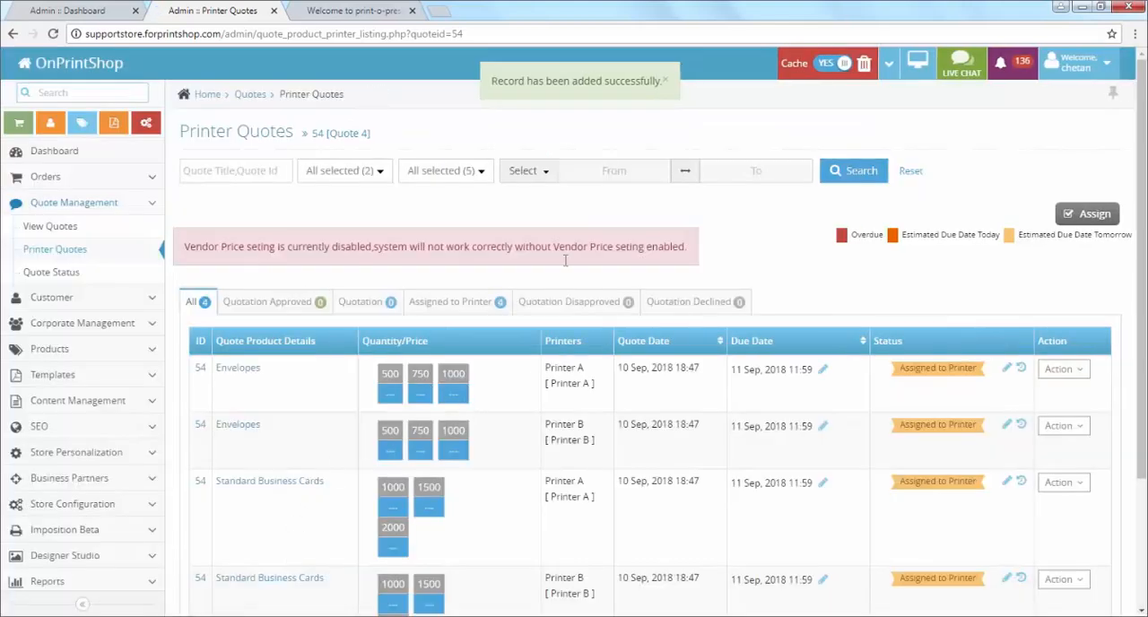
# Step: Review the printer quotes for Quote 4 and open the printer list among the business partners
pyautogui.scroll(-1, 958, 424)
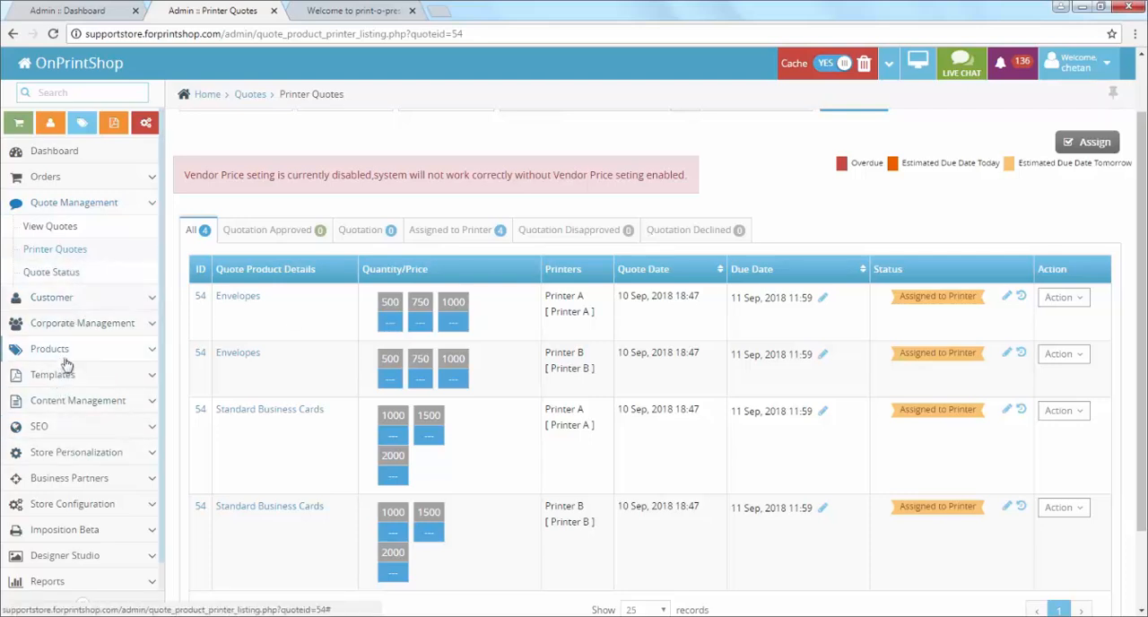
pyautogui.click(77, 478)
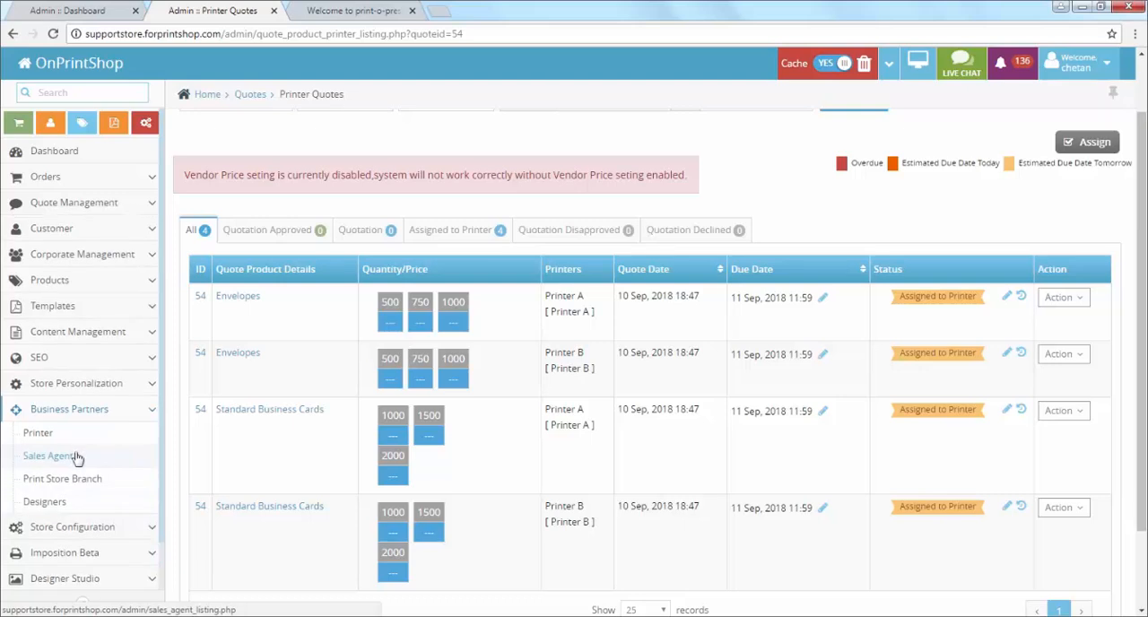
pyautogui.click(77, 434)
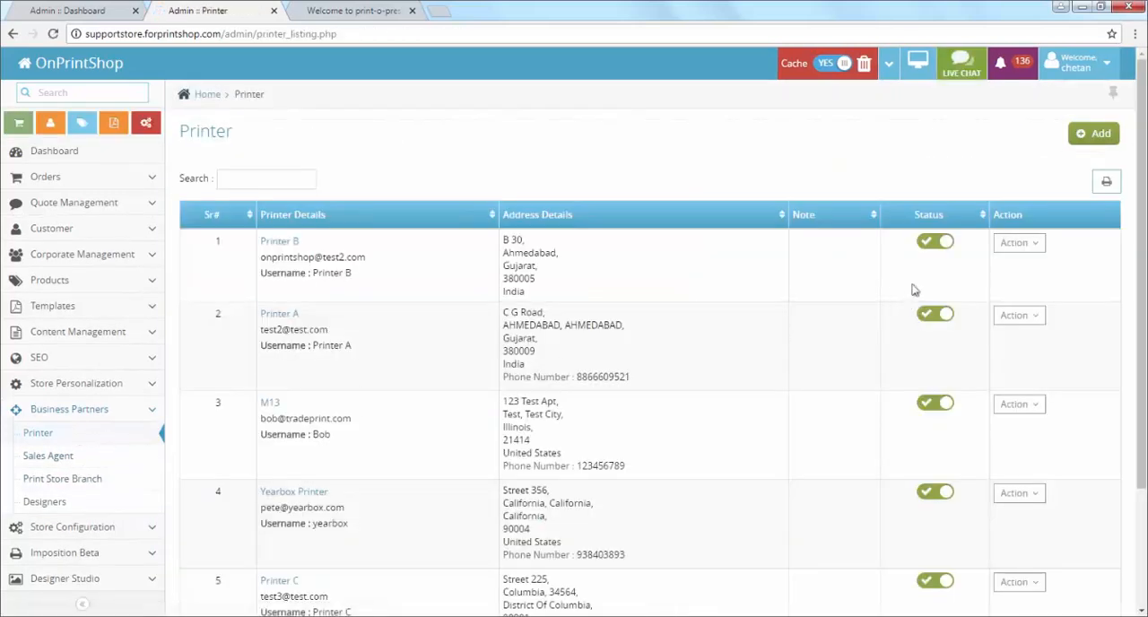
pyautogui.click(999, 319)
pyautogui.click(1004, 439)
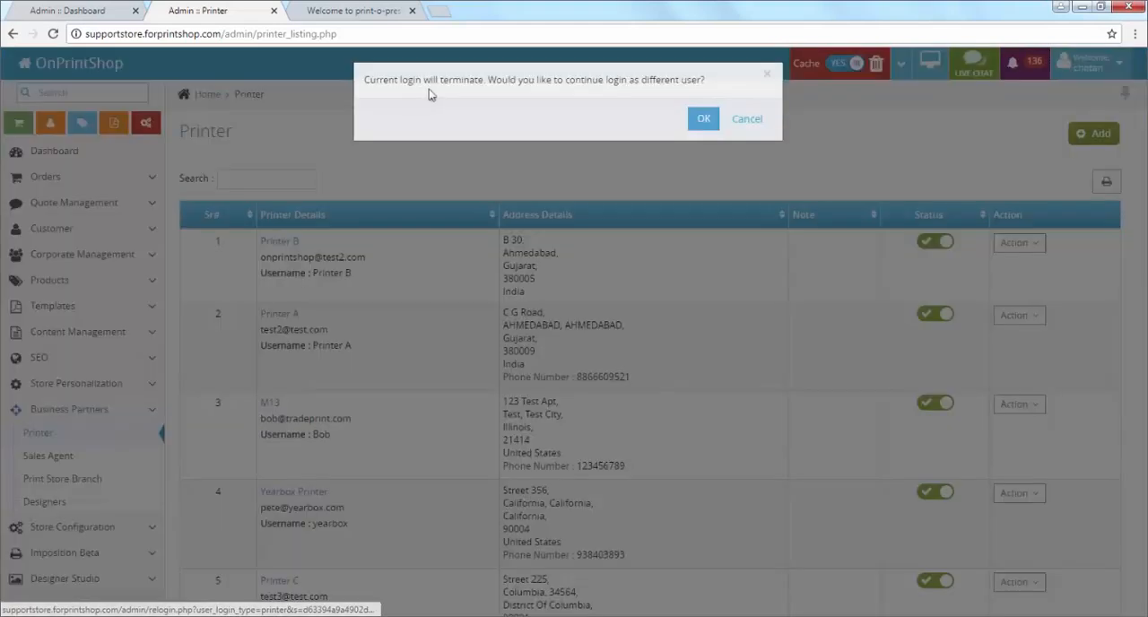
pyautogui.click(747, 126)
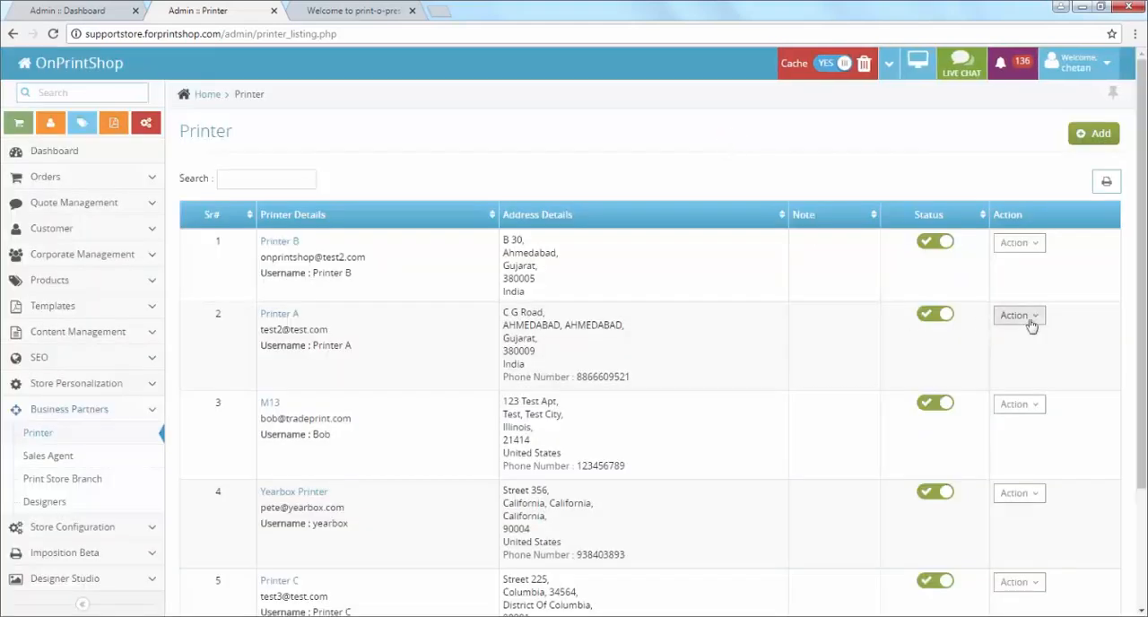
# Step: Log in as Printer A, ending the current login, and open that printer's quotations
pyautogui.click(1028, 320)
pyautogui.click(1005, 440)
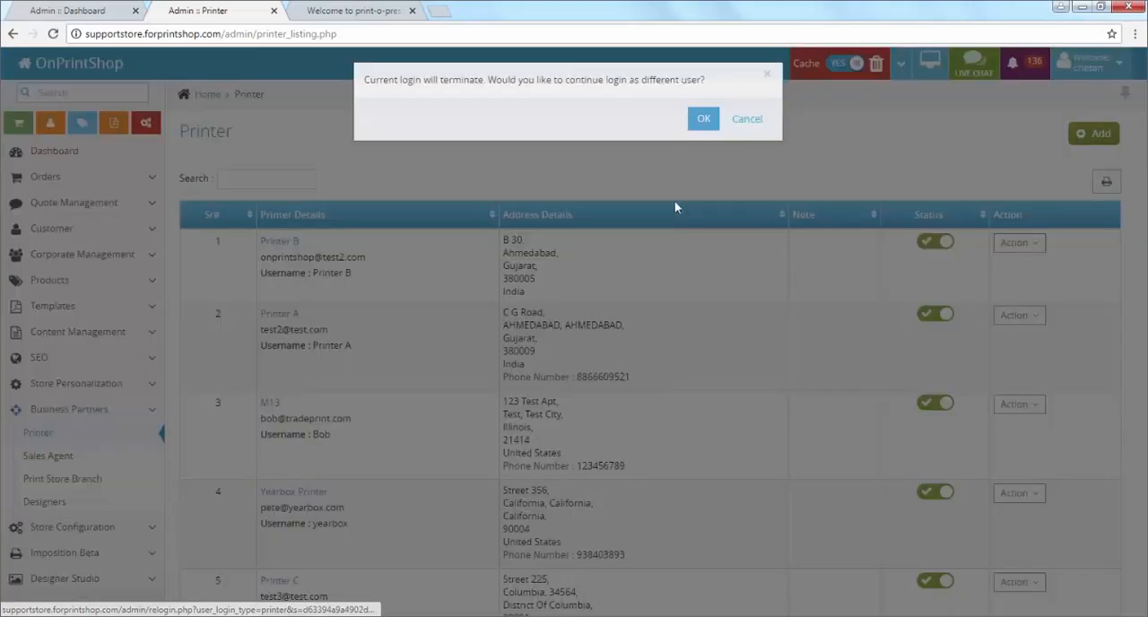
pyautogui.click(706, 135)
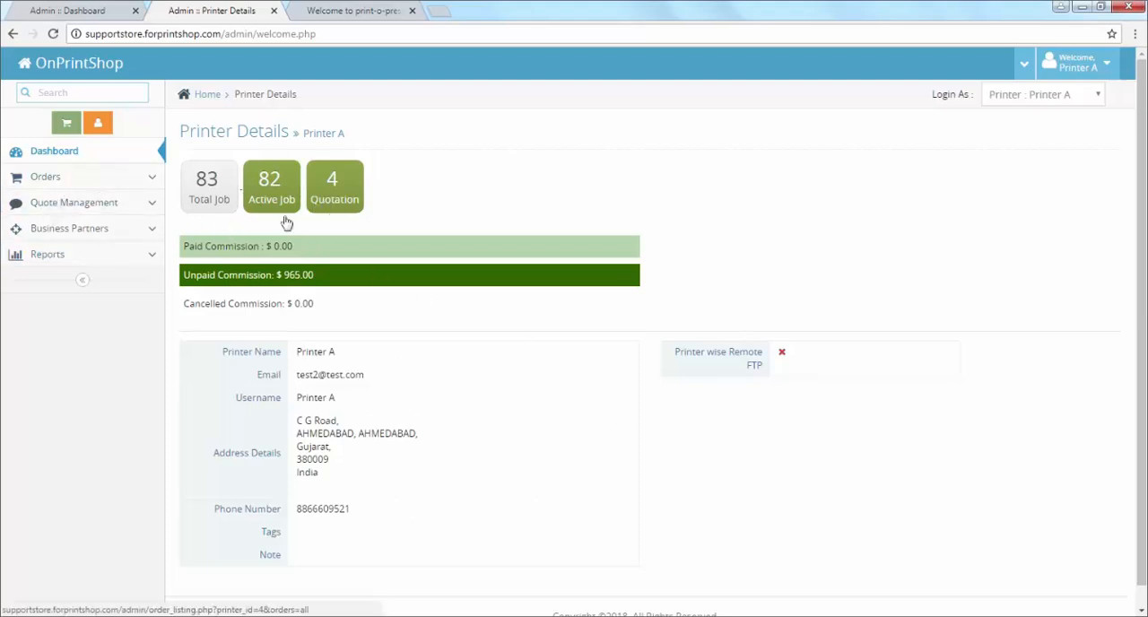
pyautogui.click(356, 199)
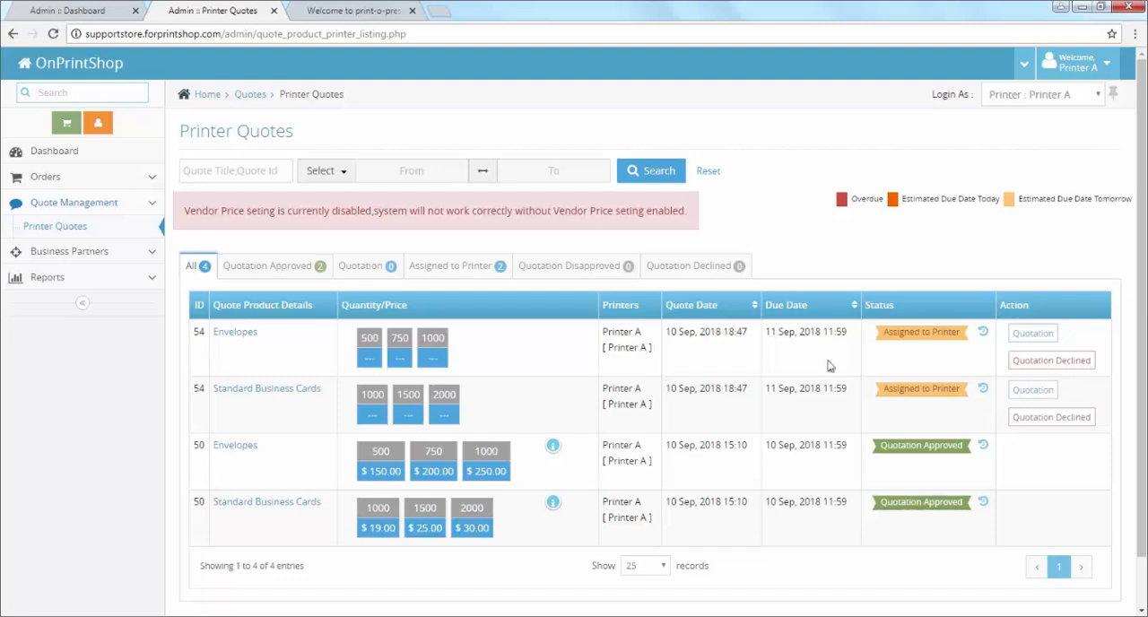
# Step: Start the quotation for the Envelopes of quote 54 with prices 150 for 500, 250 for 750 and 280 for 1000 pieces
pyautogui.click(1034, 334)
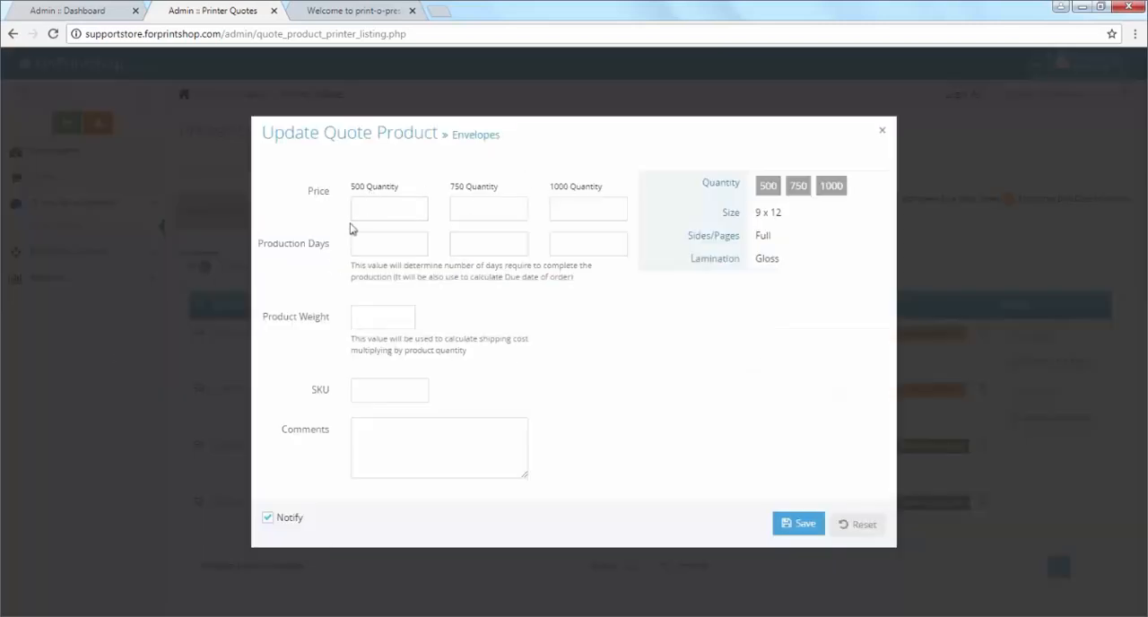
pyautogui.click(402, 212)
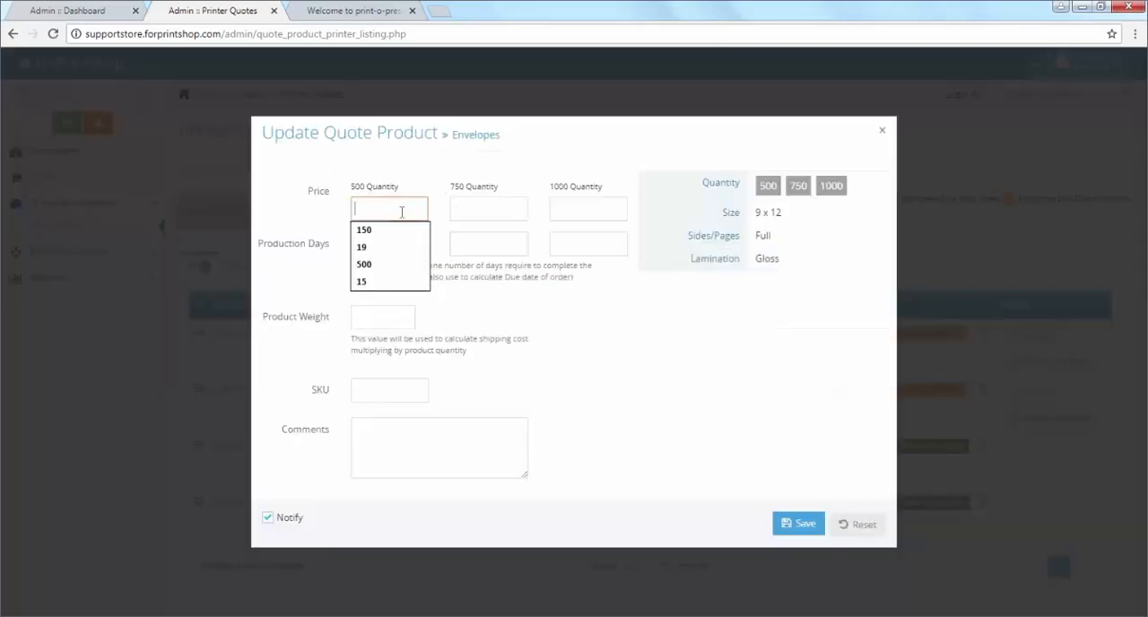
pyautogui.write('150')
pyautogui.press('Tab')
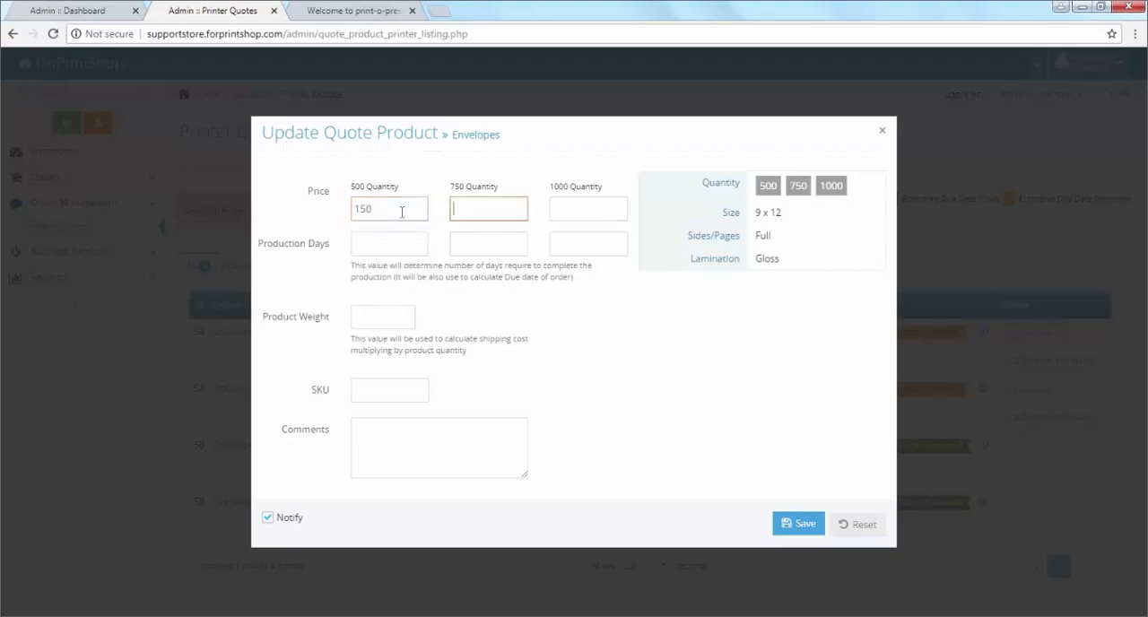
pyautogui.write('250')
pyautogui.press('Tab')
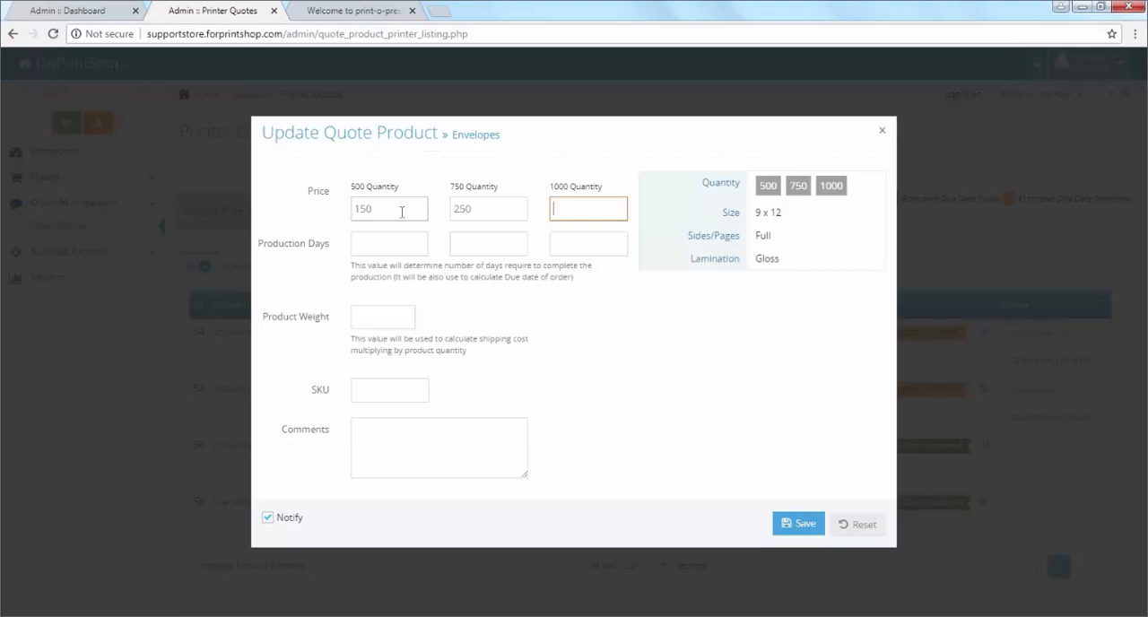
pyautogui.write('2')
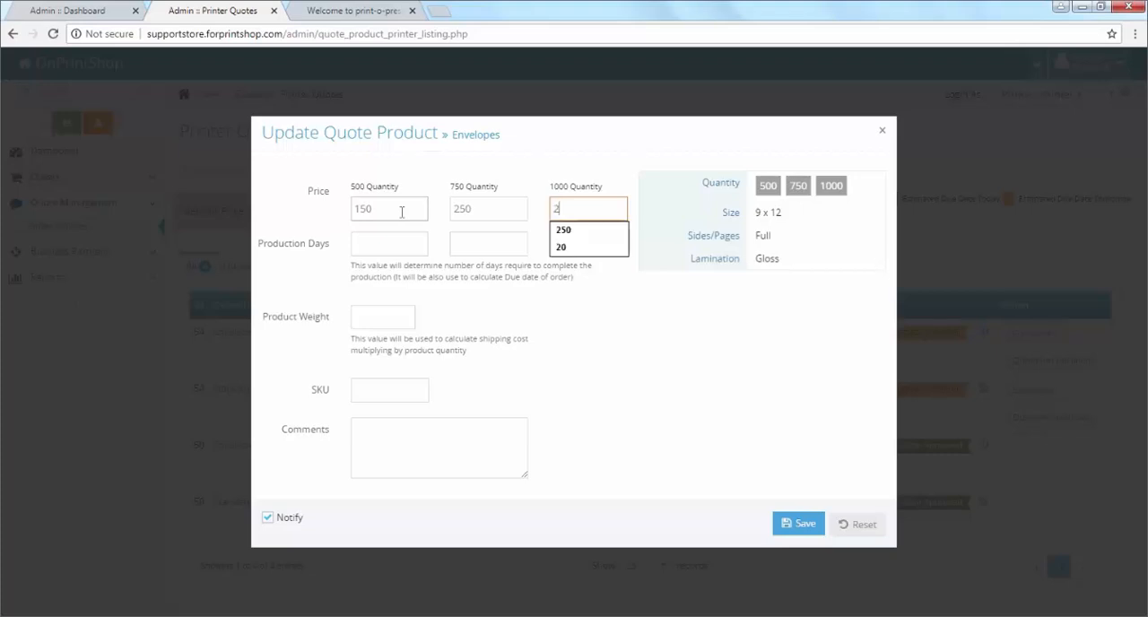
pyautogui.write('80')
# Step: Set the production days to 1 for each of the three envelope quantities
pyautogui.click(400, 243)
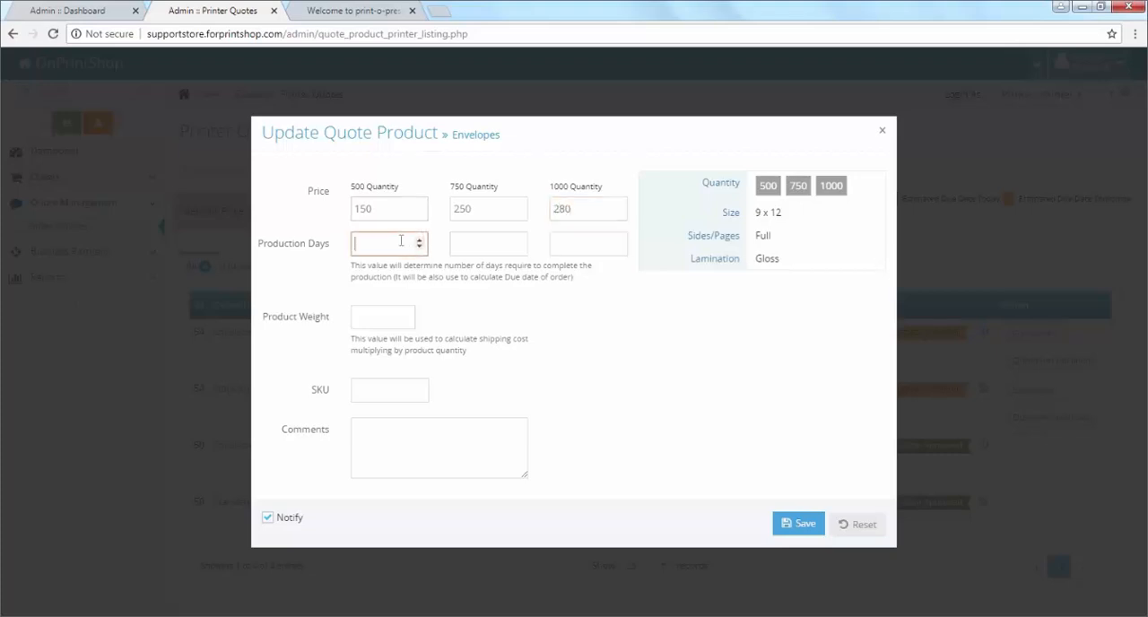
pyautogui.click(420, 242)
pyautogui.click(421, 241)
pyautogui.click(519, 240)
pyautogui.click(619, 241)
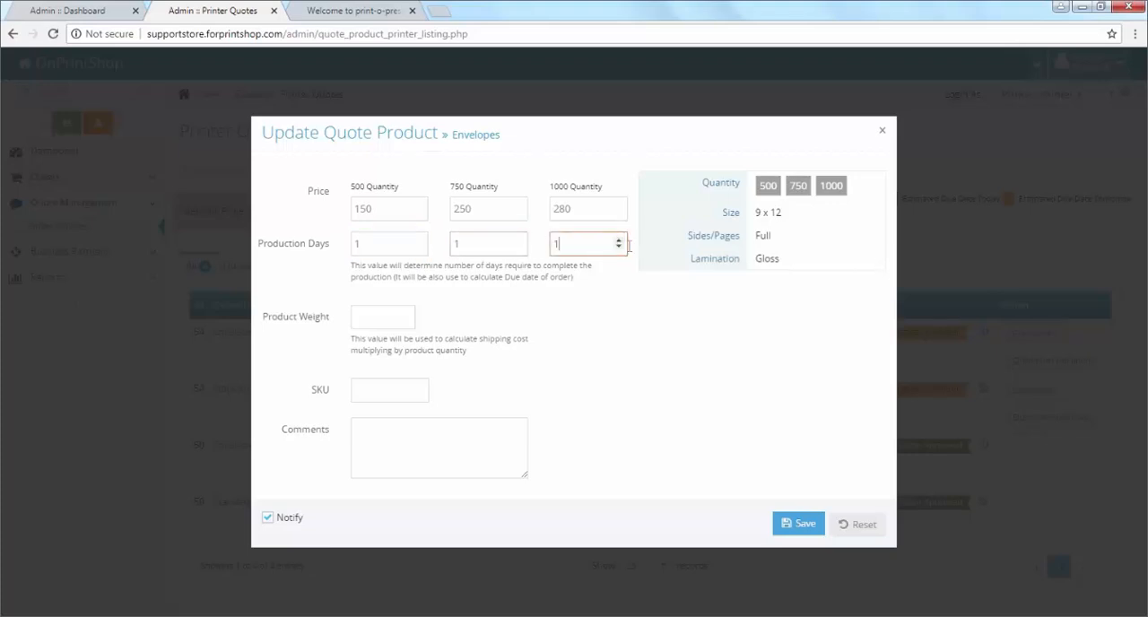
# Step: Set the envelopes' product weight to 0.25, leaving the SKU and comments empty
pyautogui.click(396, 316)
pyautogui.click(400, 346)
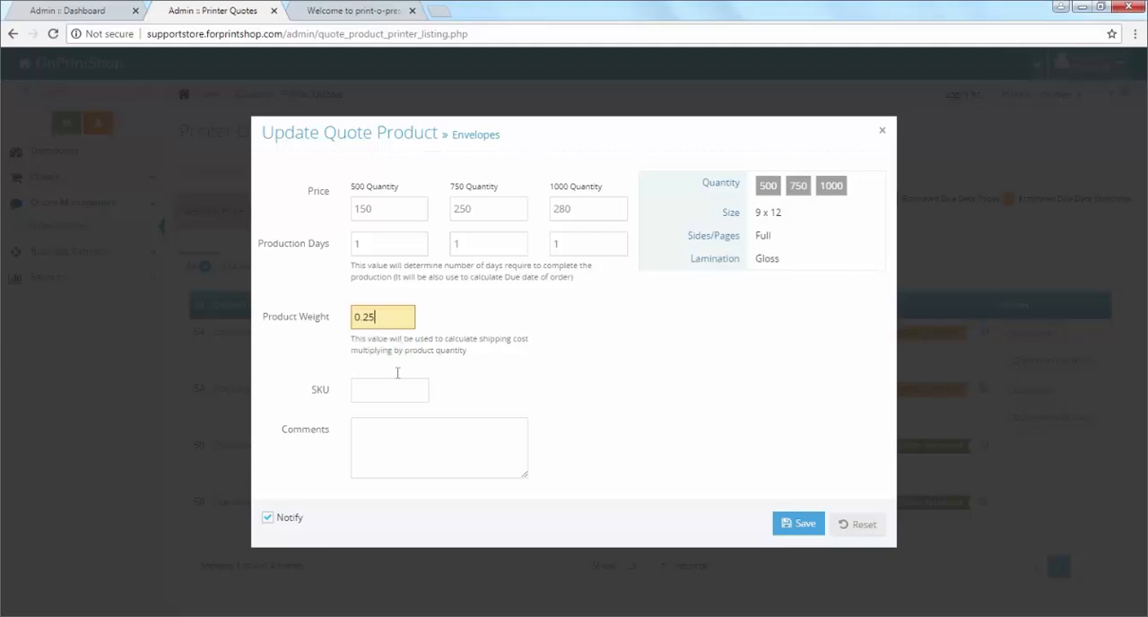
pyautogui.click(386, 395)
pyautogui.click(415, 471)
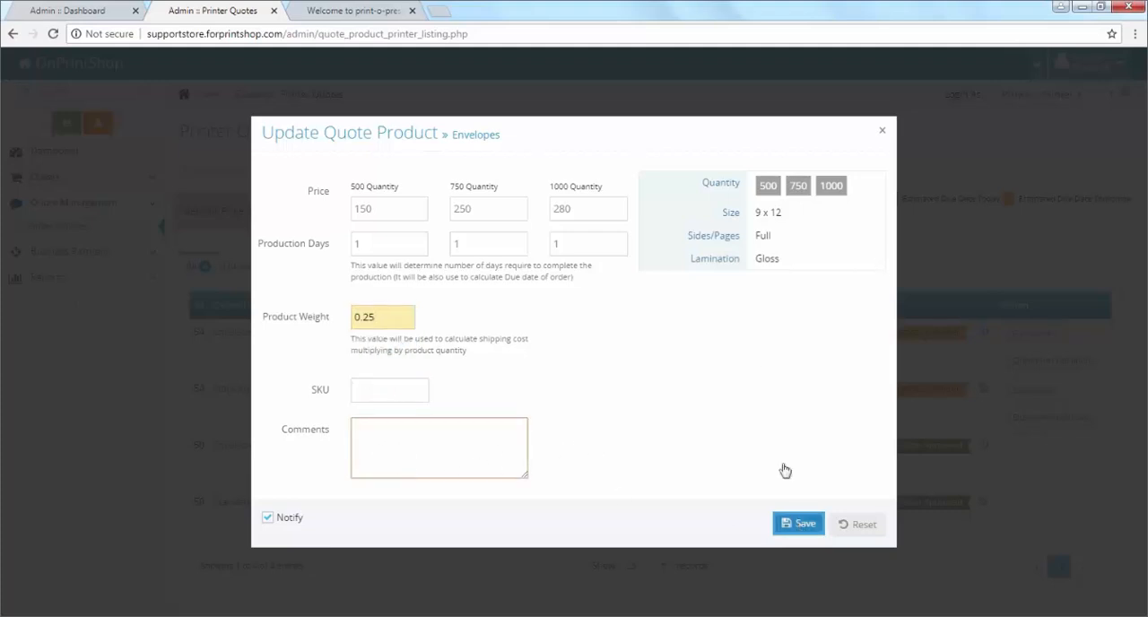
# Step: Save the Envelopes quotation and open the quotation form for the Standard Business Cards of quote 54
pyautogui.click(788, 526)
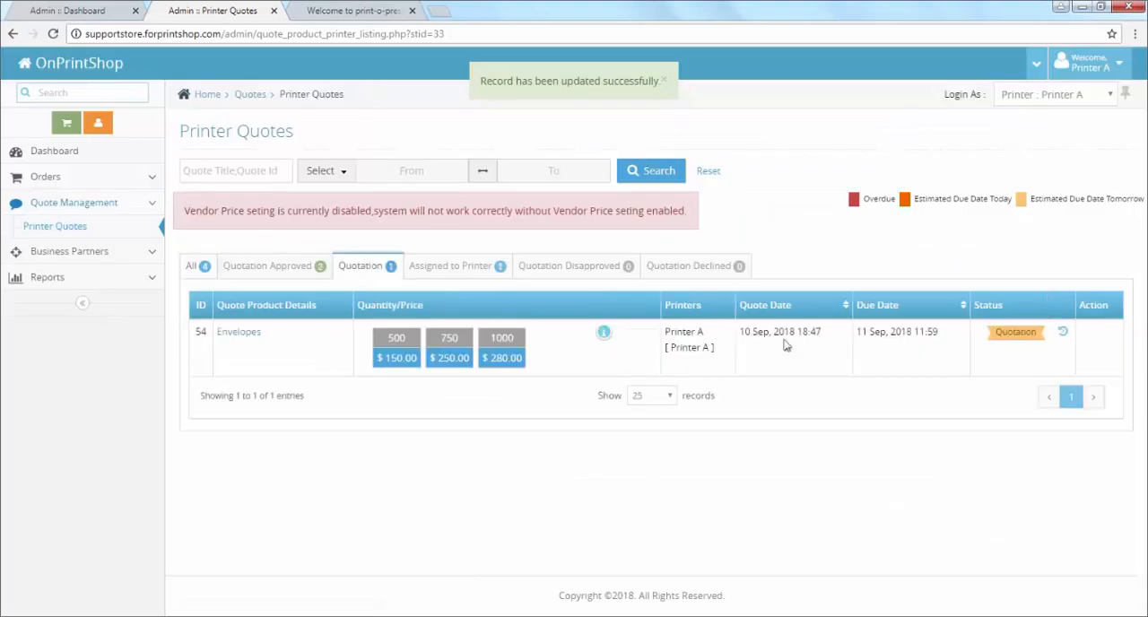
pyautogui.click(195, 271)
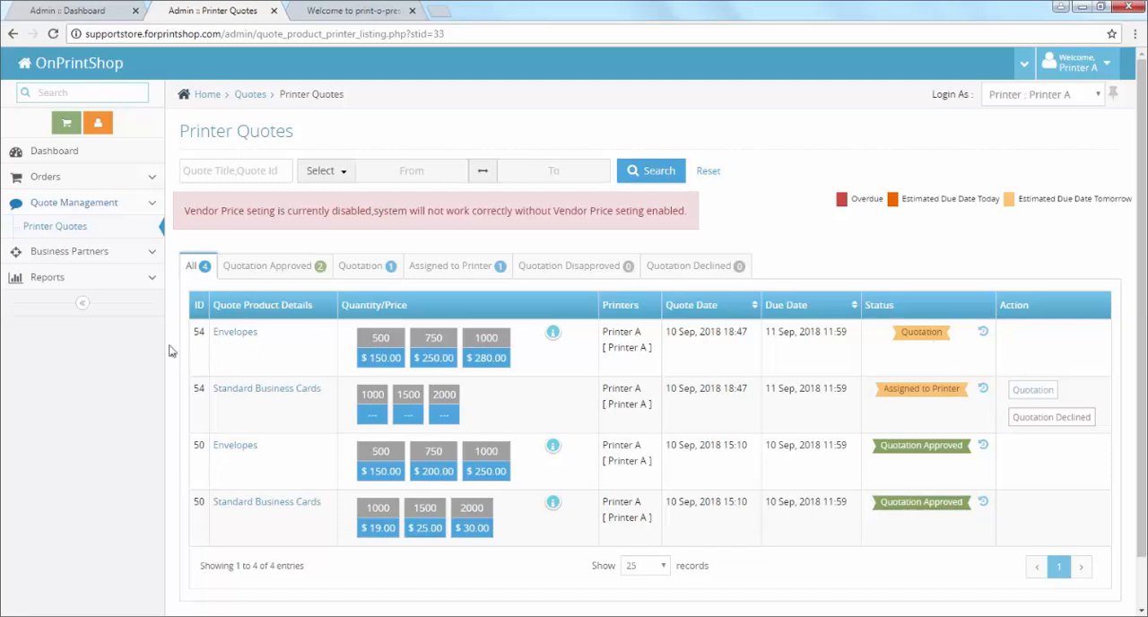
pyautogui.click(1038, 393)
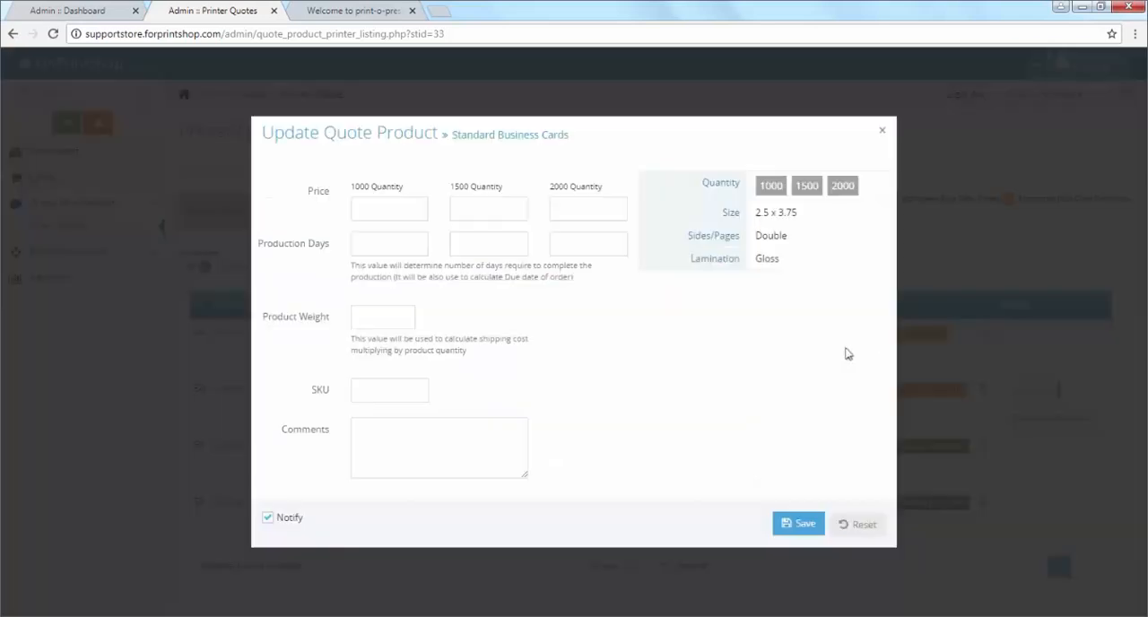
# Step: Set the business card prices to 19 for 1000, 23 for 1500 and 26 for 2000 pieces
pyautogui.click(383, 205)
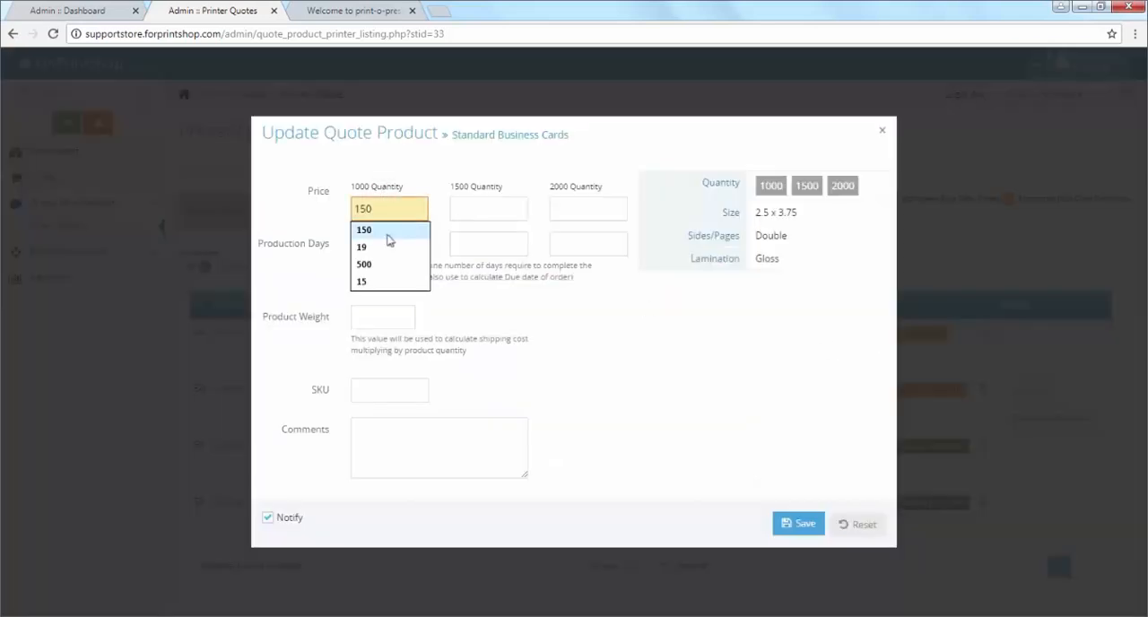
pyautogui.write('19')
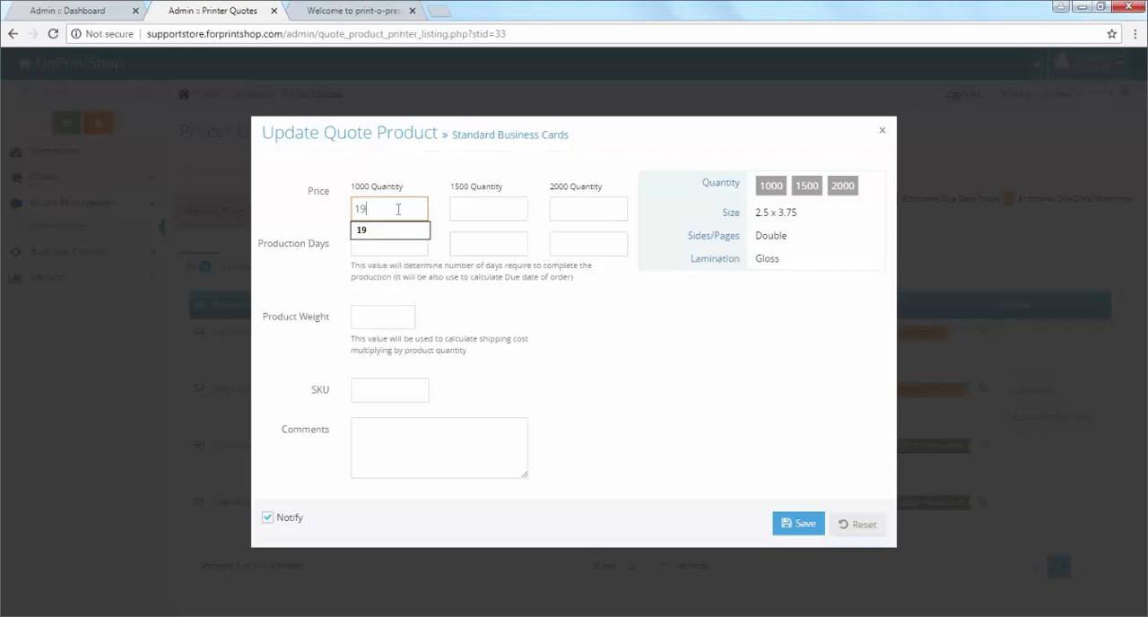
pyautogui.press('Tab')
pyautogui.write('20')
pyautogui.press('Tab')
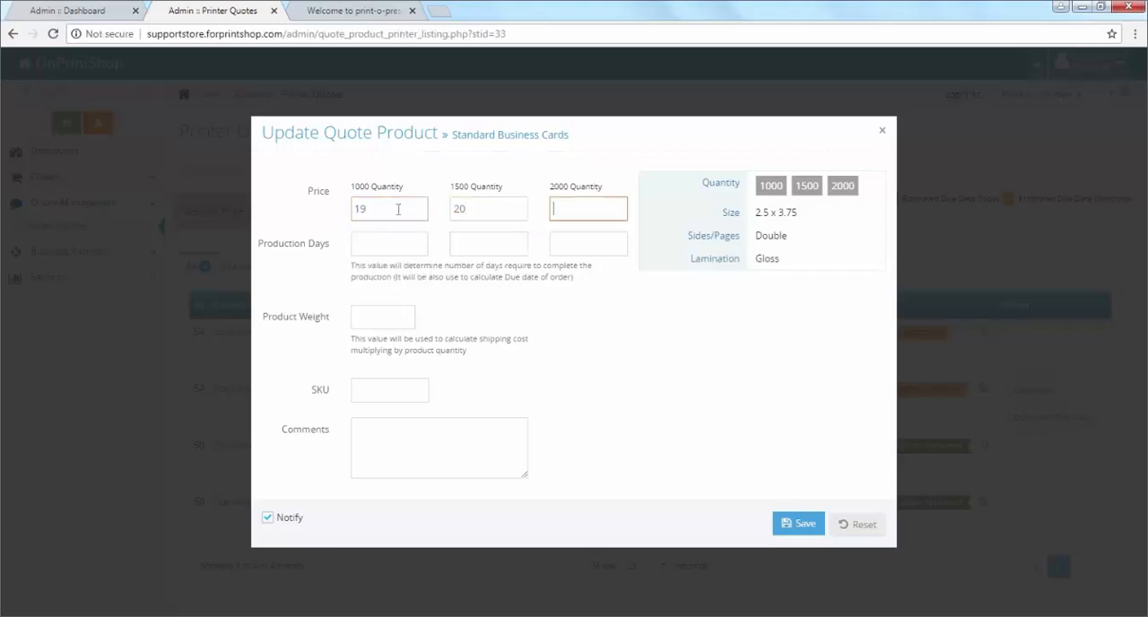
pyautogui.click(496, 218)
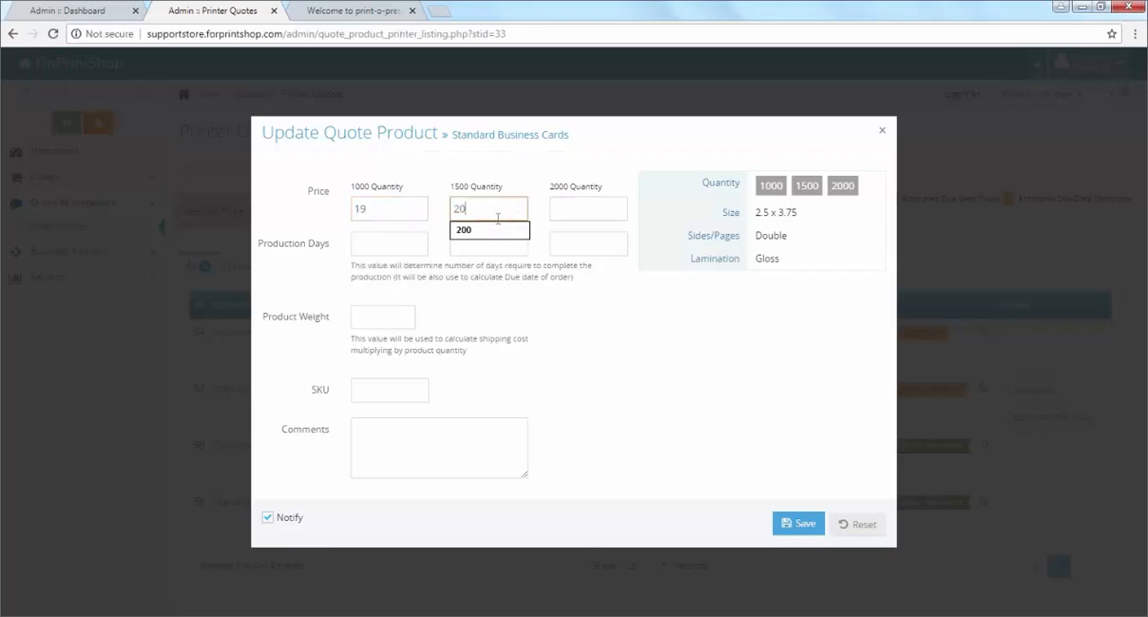
pyautogui.write('23')
pyautogui.click(569, 210)
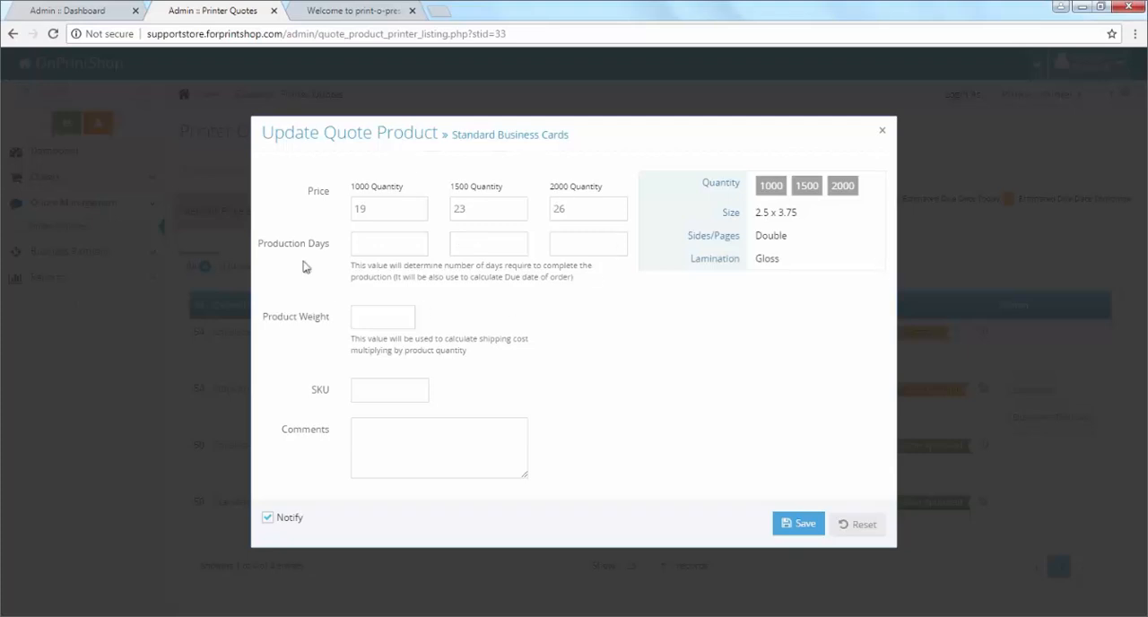
# Step: Set the production days to 1 for each business card quantity and the product weight to 0.10
pyautogui.click(416, 240)
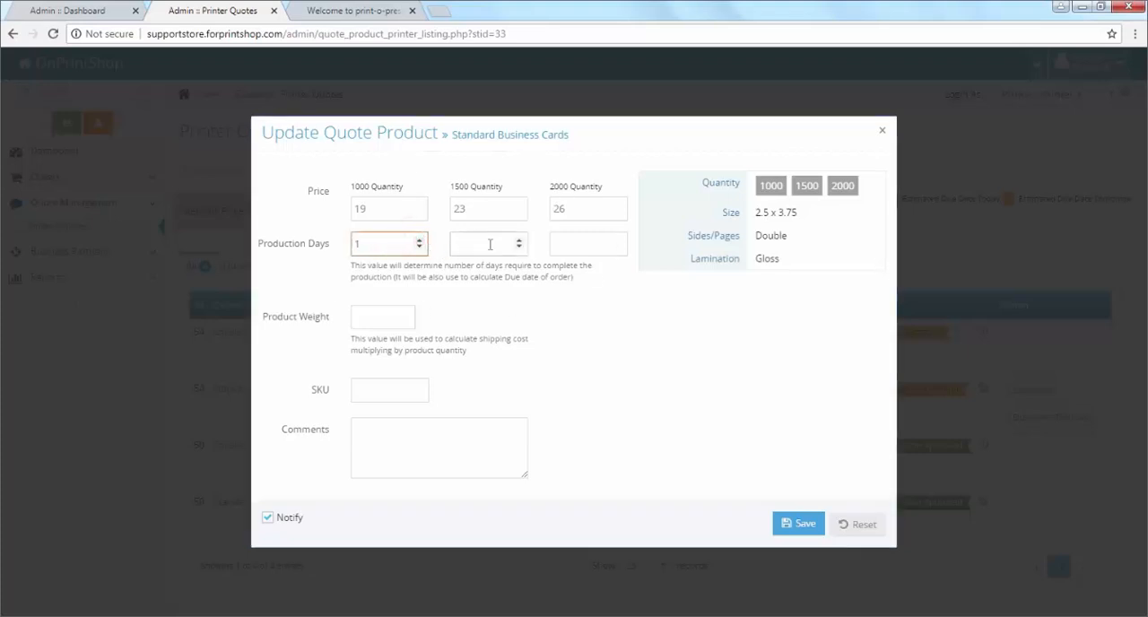
pyautogui.click(518, 241)
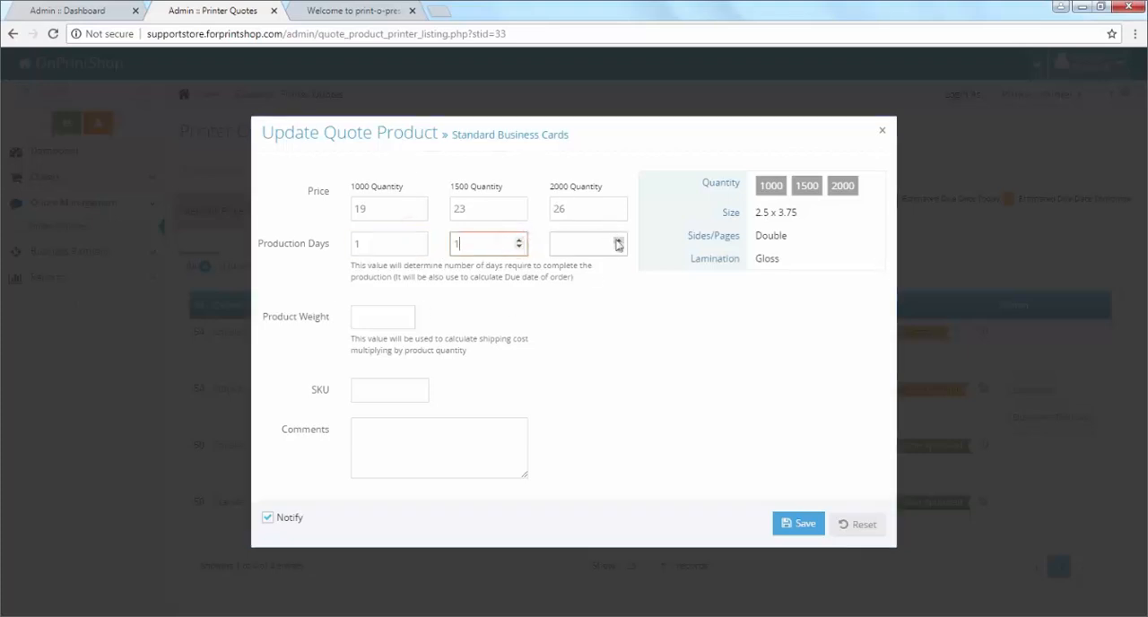
pyautogui.click(618, 242)
pyautogui.click(384, 317)
pyautogui.click(372, 354)
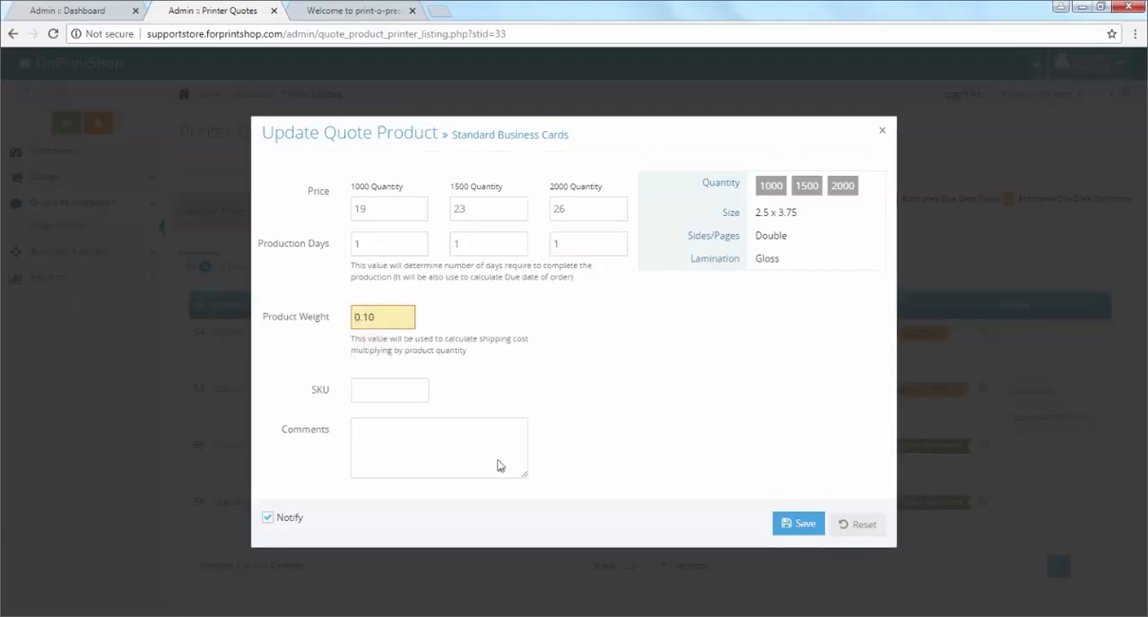
pyautogui.click(440, 347)
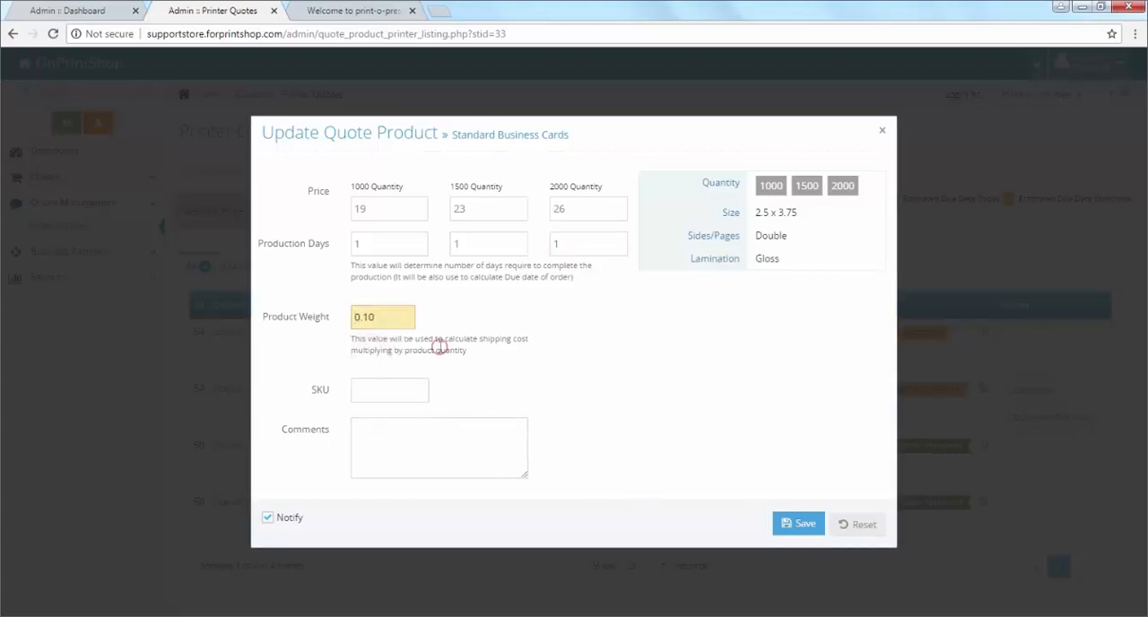
# Step: Save the Standard Business Cards quotation and list all of Printer A's quotes
pyautogui.click(821, 531)
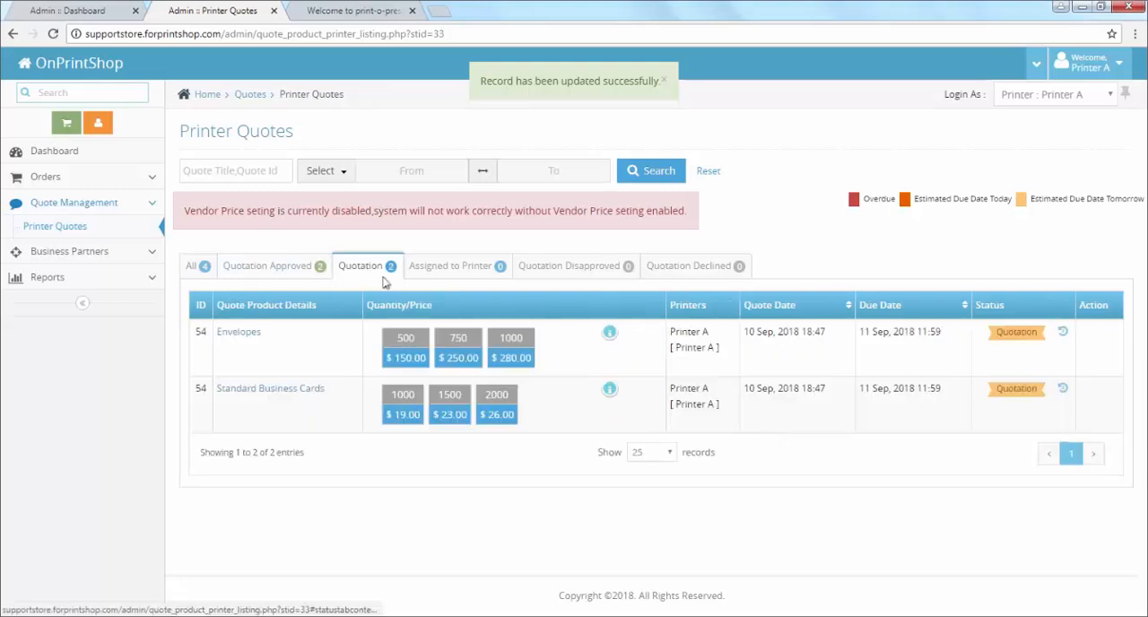
pyautogui.click(221, 269)
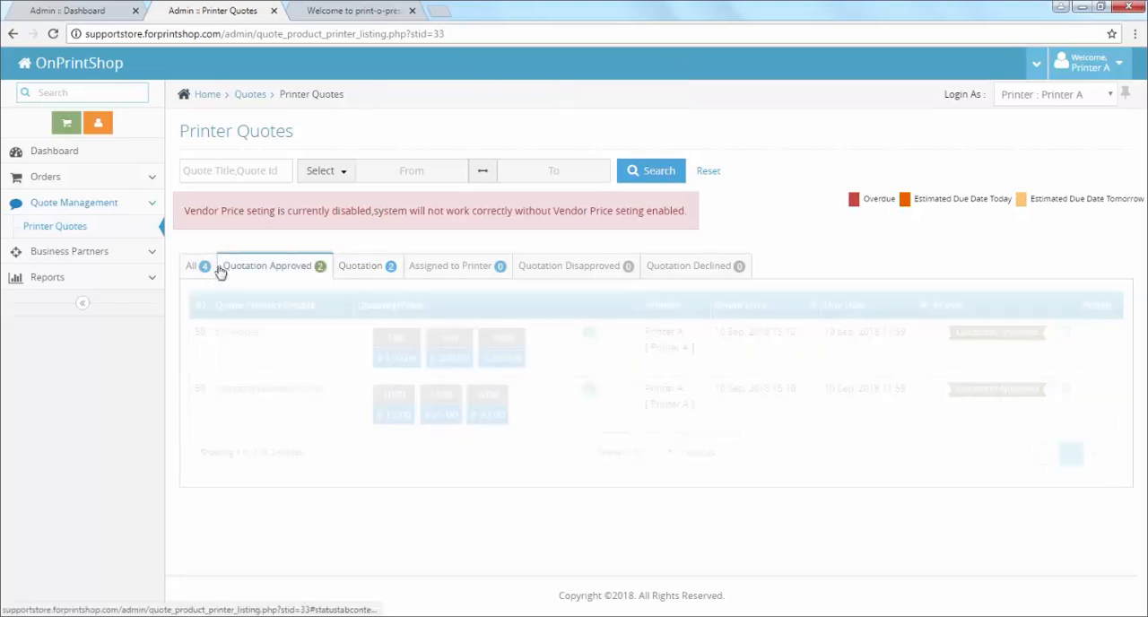
pyautogui.click(215, 268)
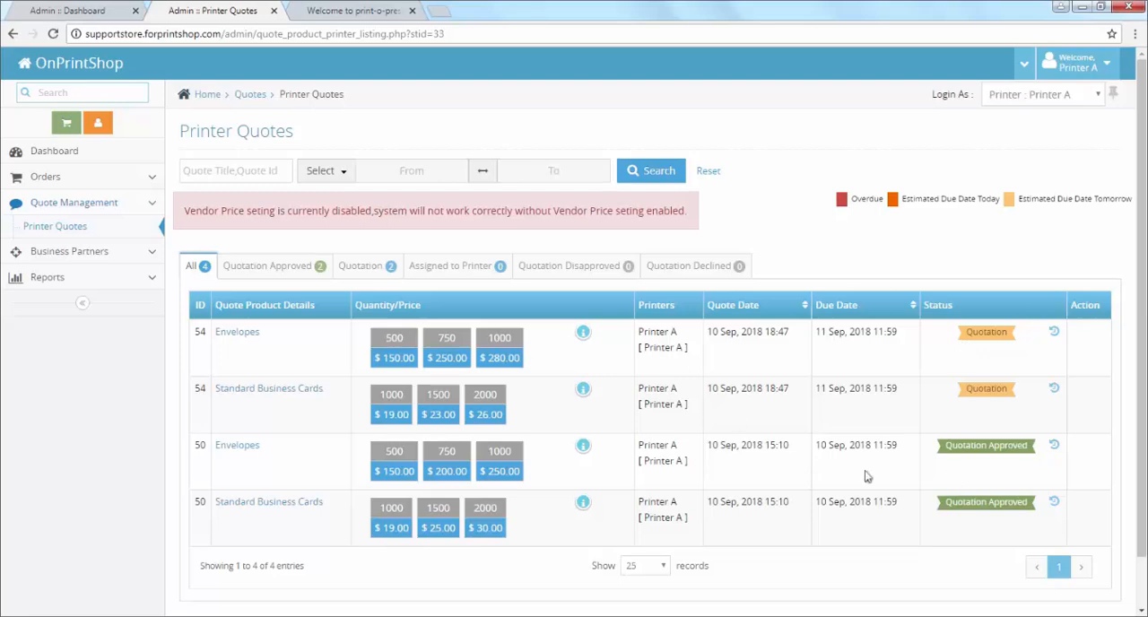
# Step: Log out of the Printer A account and log back in as the administrator with the saved credentials
pyautogui.click(1081, 65)
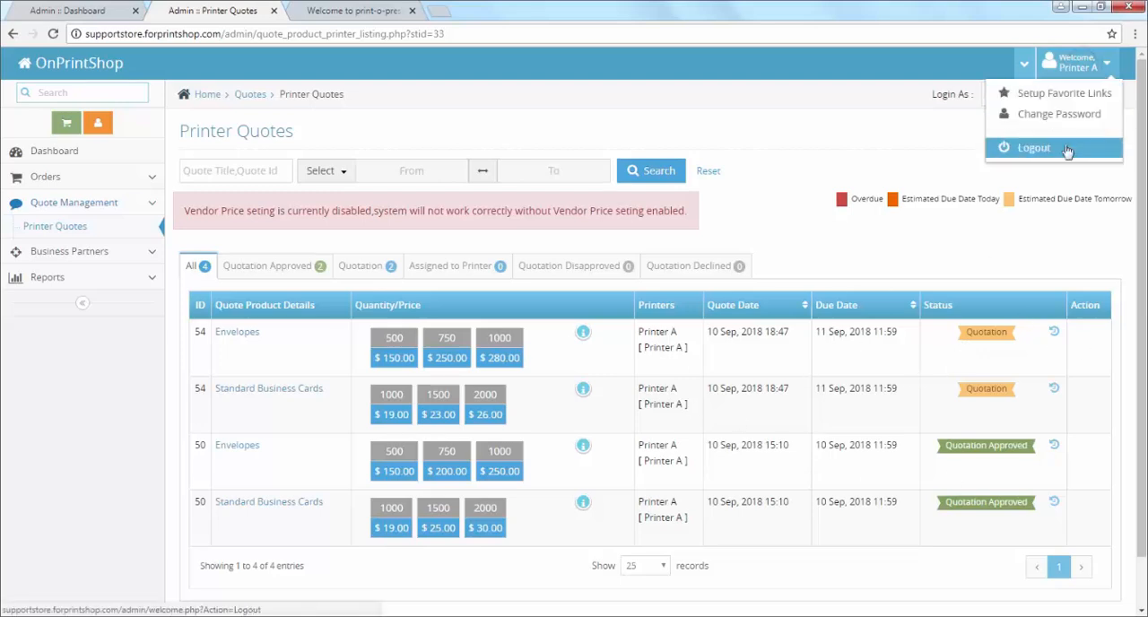
pyautogui.click(1066, 149)
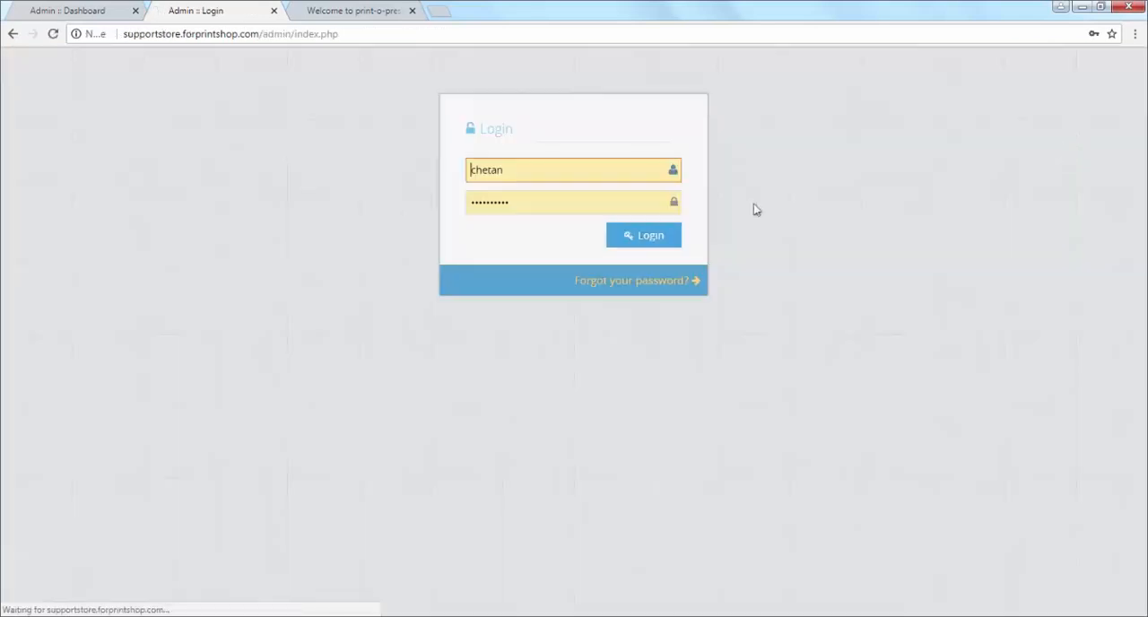
pyautogui.click(650, 244)
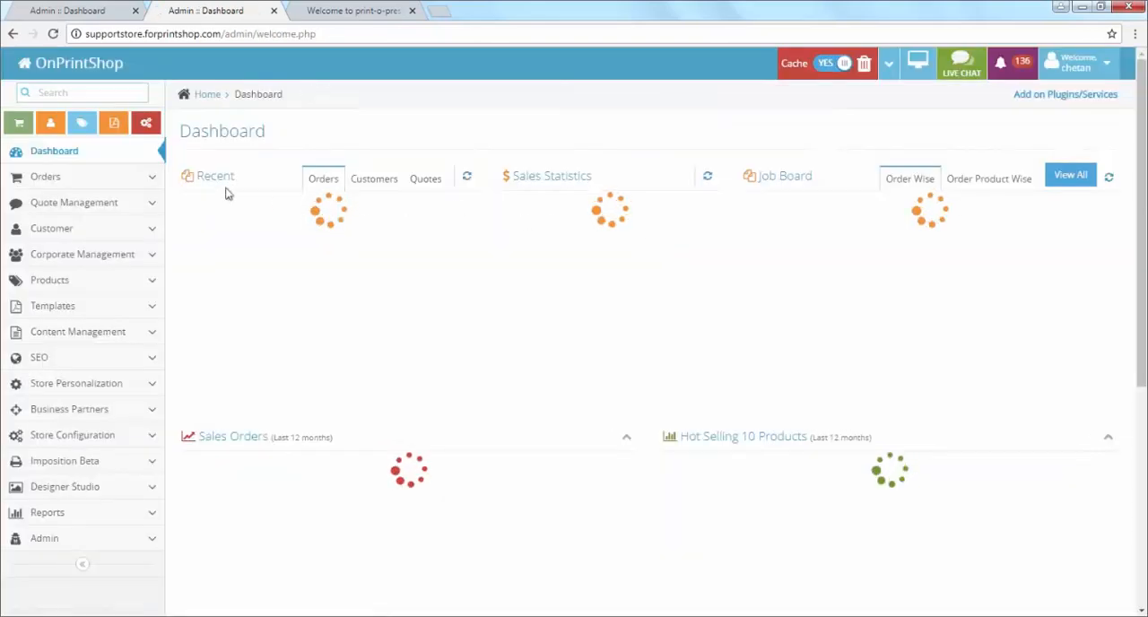
# Step: Open the printer quote details of Quote 4 from the quotes list and examine Printer A's submitted quotations
pyautogui.click(99, 206)
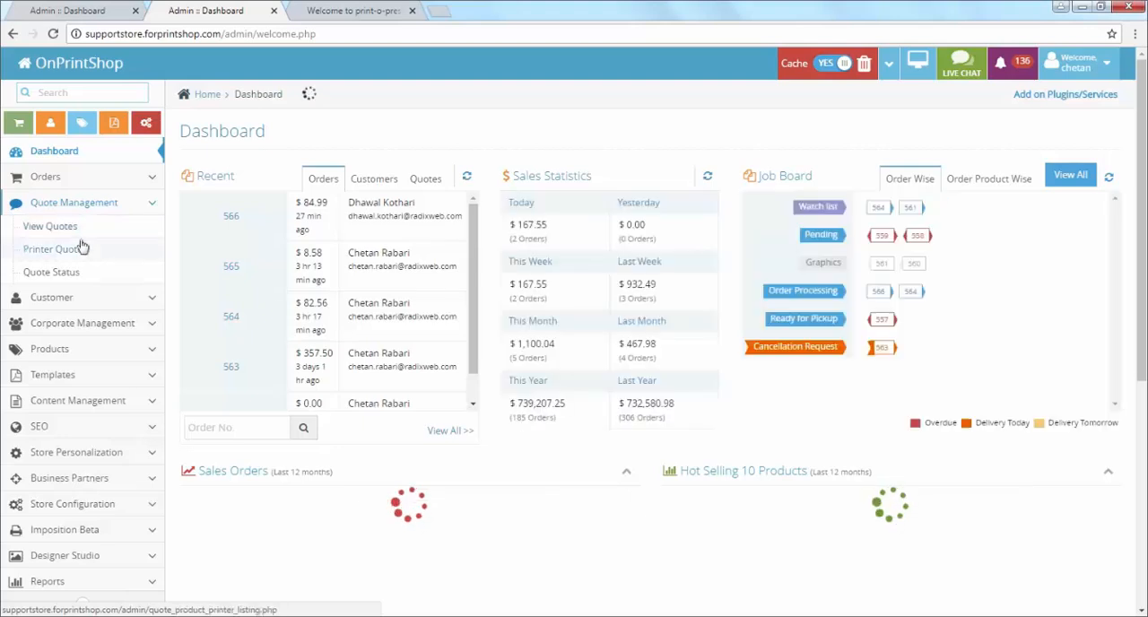
pyautogui.click(83, 248)
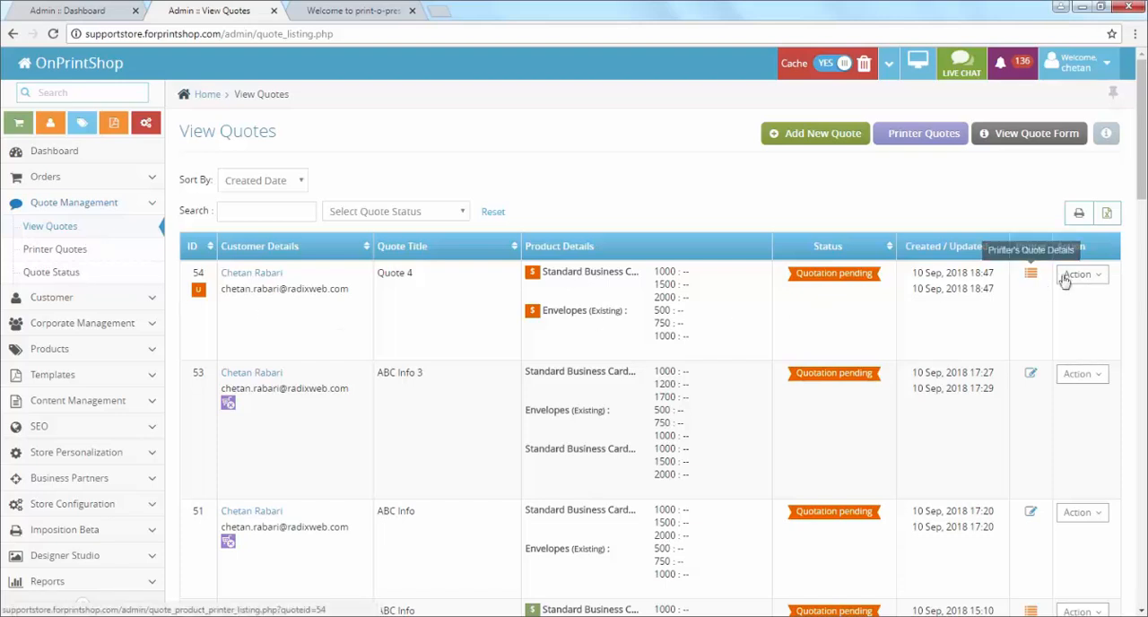
pyautogui.click(1079, 275)
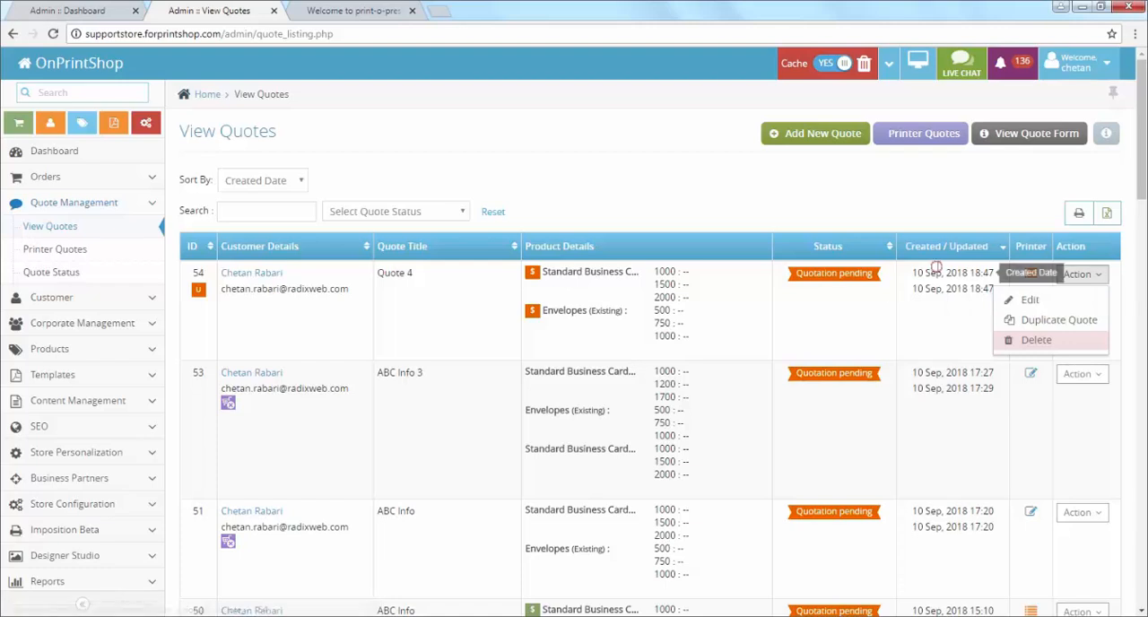
pyautogui.click(937, 269)
pyautogui.click(1031, 274)
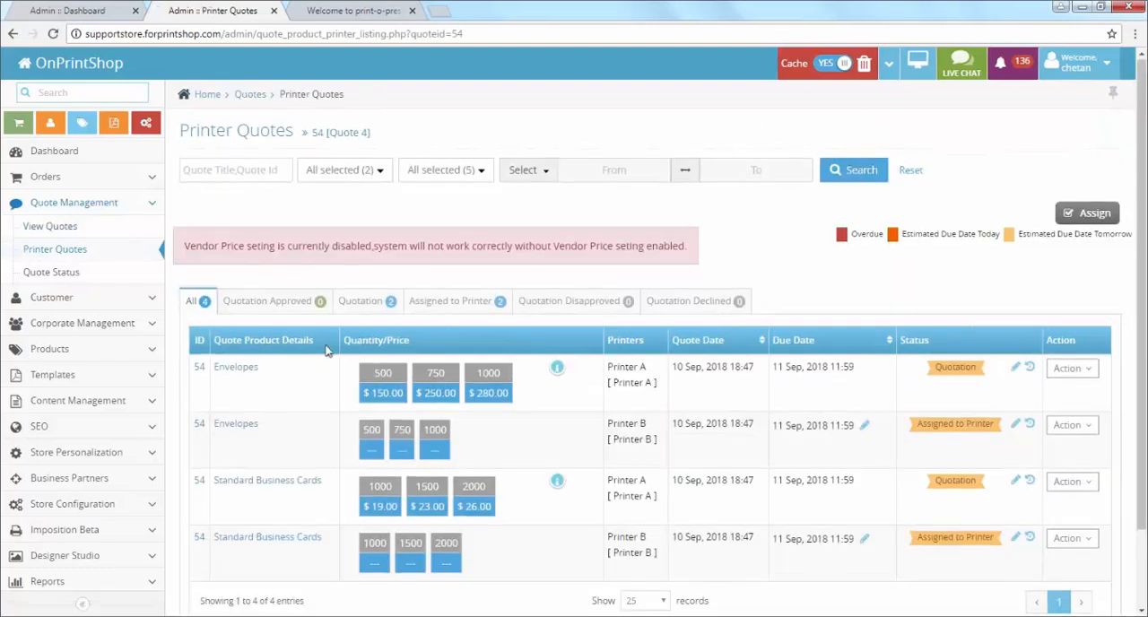
pyautogui.scroll(-2, 230, 302)
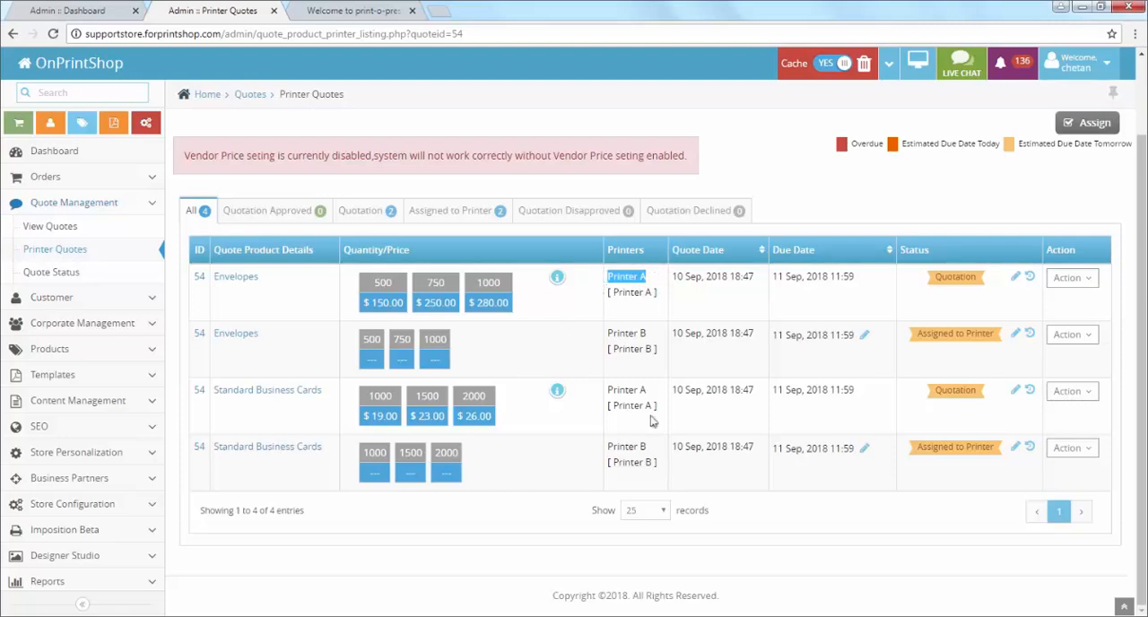
pyautogui.moveTo(647, 392); pyautogui.dragTo(603, 383)
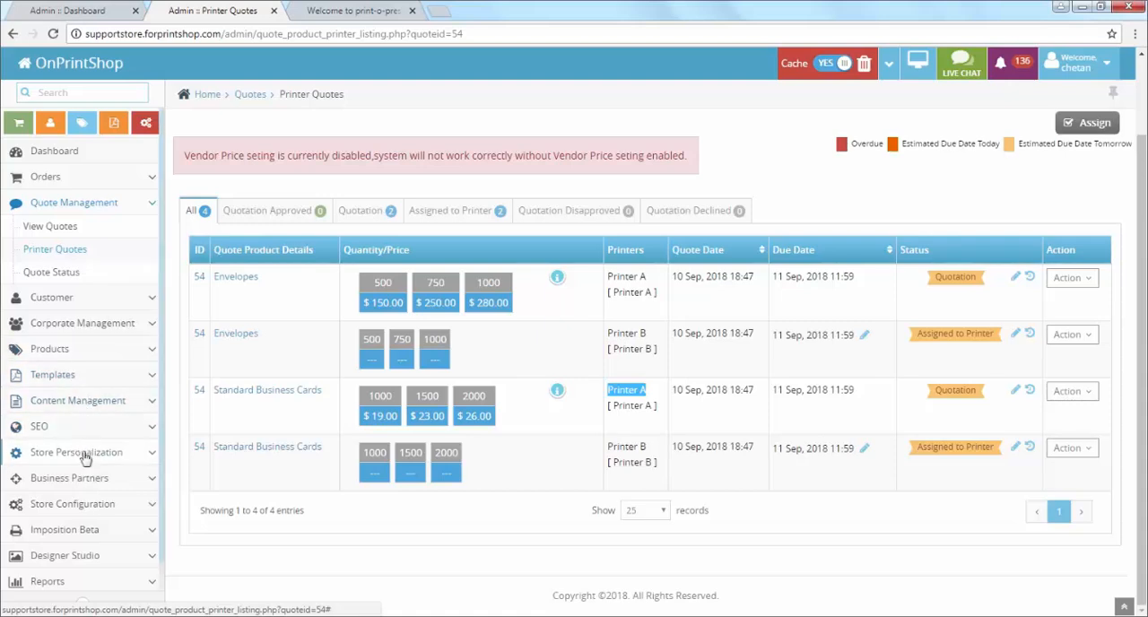
# Step: Log in as Printer B from the printer list, ending the current login, and open that printer's quotations
pyautogui.click(64, 477)
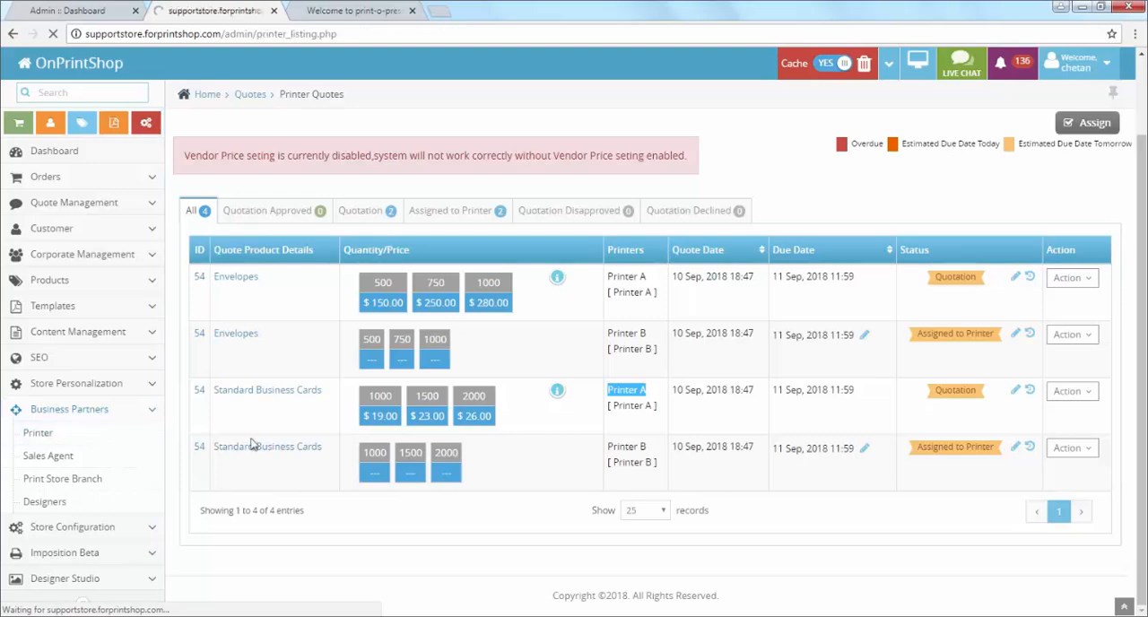
pyautogui.click(1019, 244)
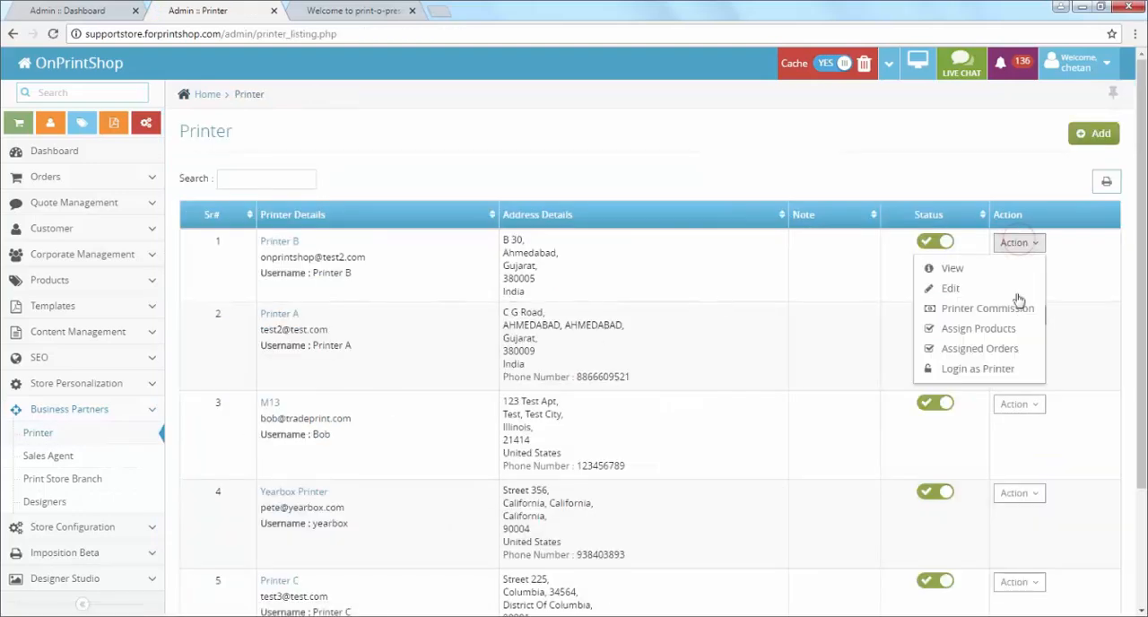
pyautogui.click(1013, 371)
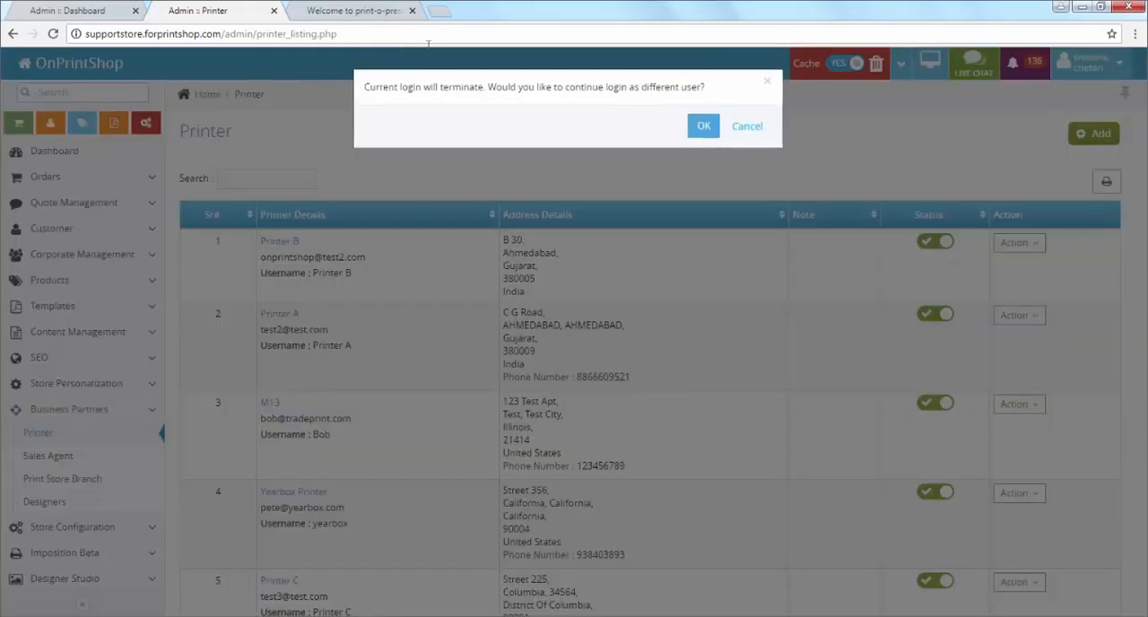
pyautogui.click(706, 128)
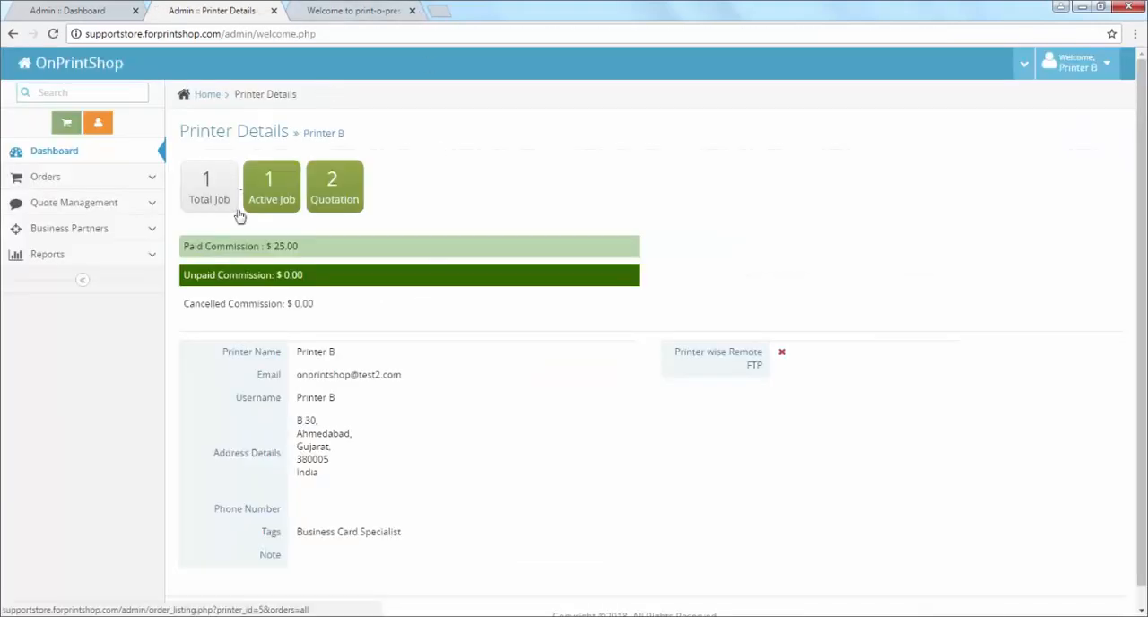
pyautogui.click(333, 199)
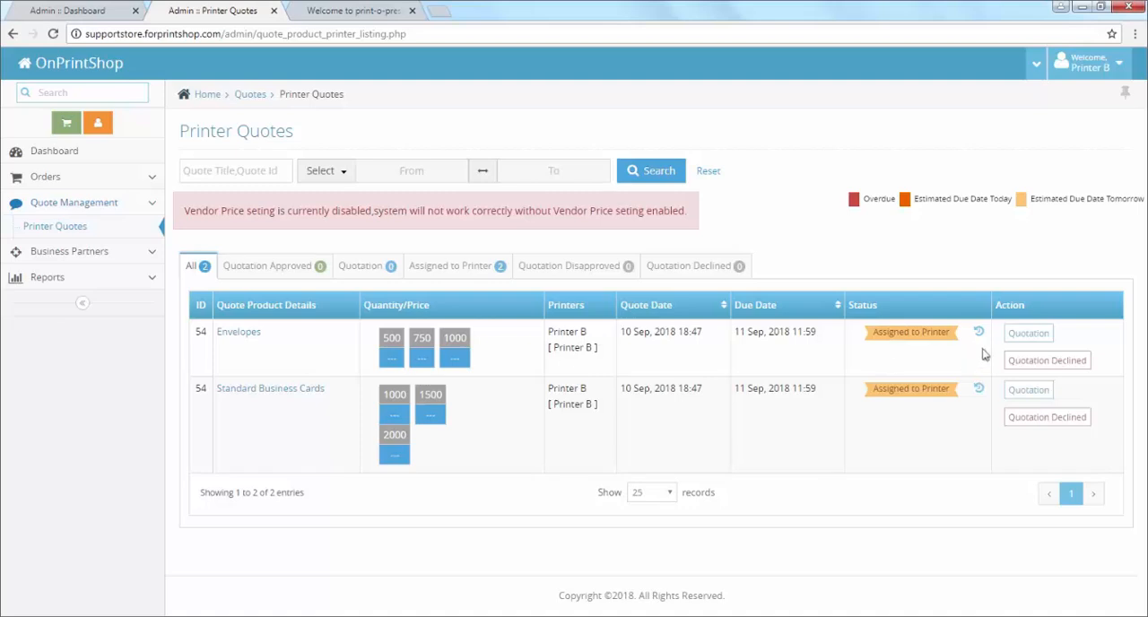
# Step: Decline the quotation for the Envelopes of quote 54 with the comment "Not offering this Product" and save it
pyautogui.click(1064, 371)
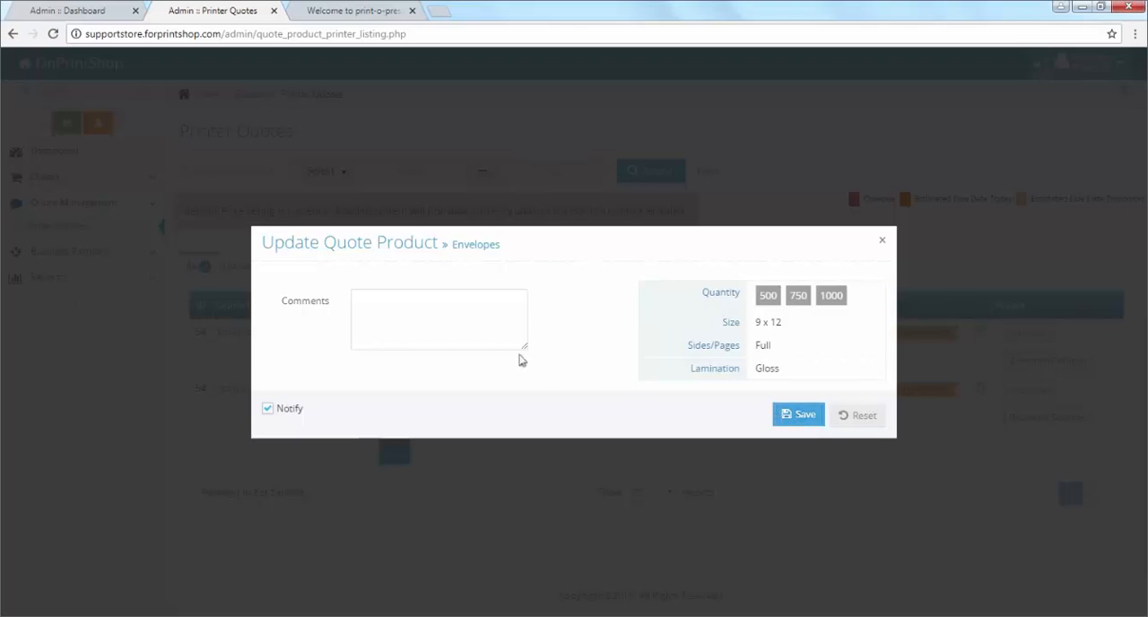
pyautogui.click(480, 328)
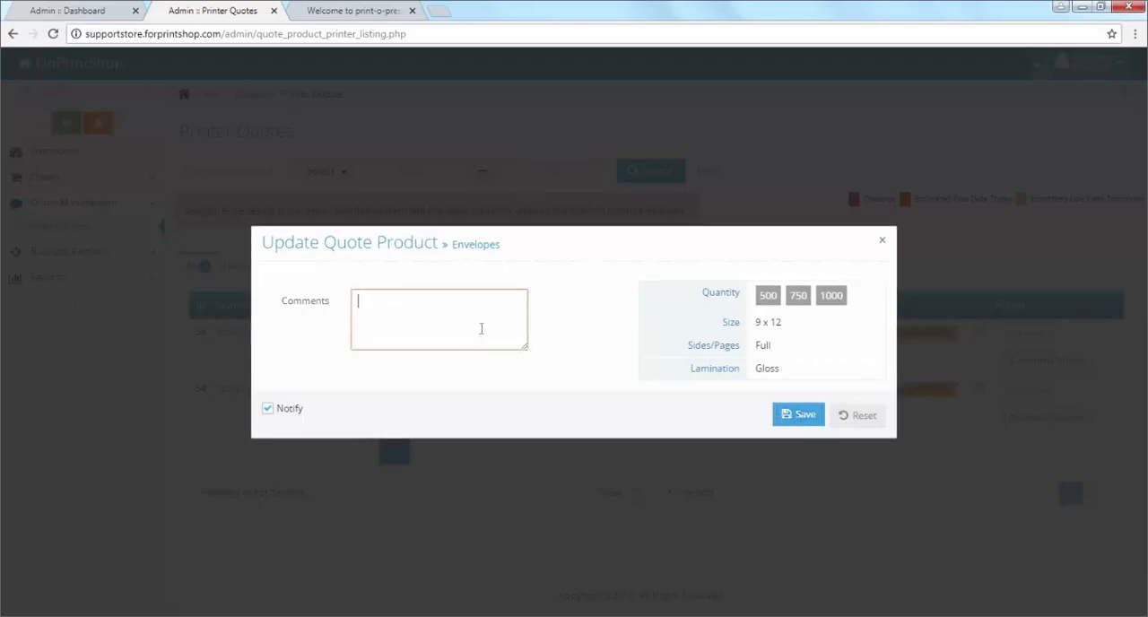
pyautogui.write('Noy')
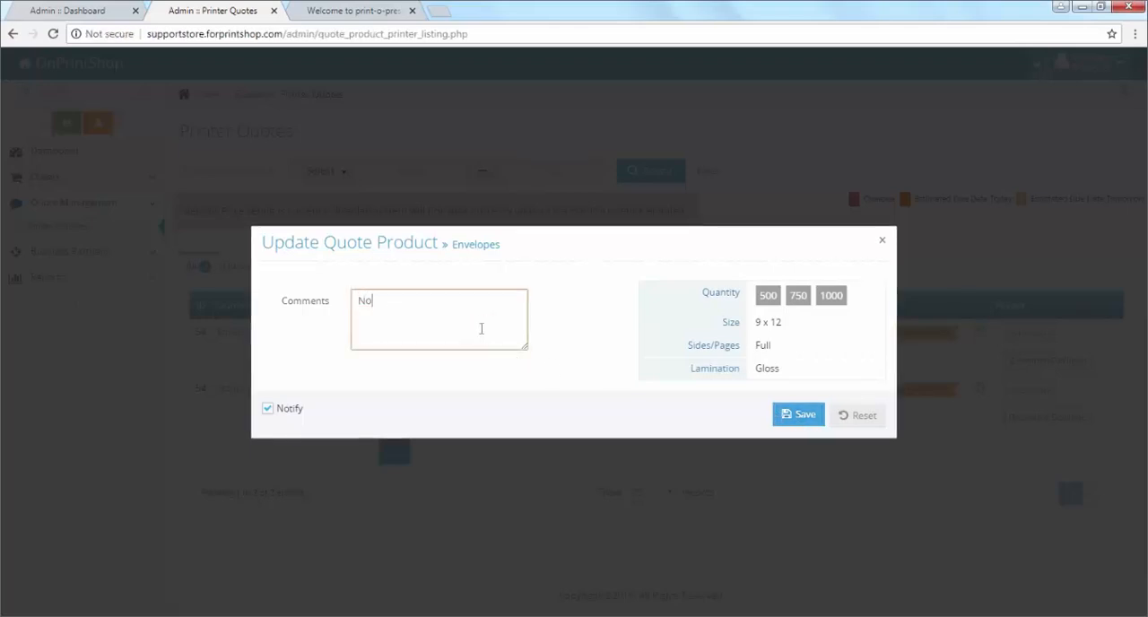
pyautogui.write(' offering this Product.')
pyautogui.click(813, 429)
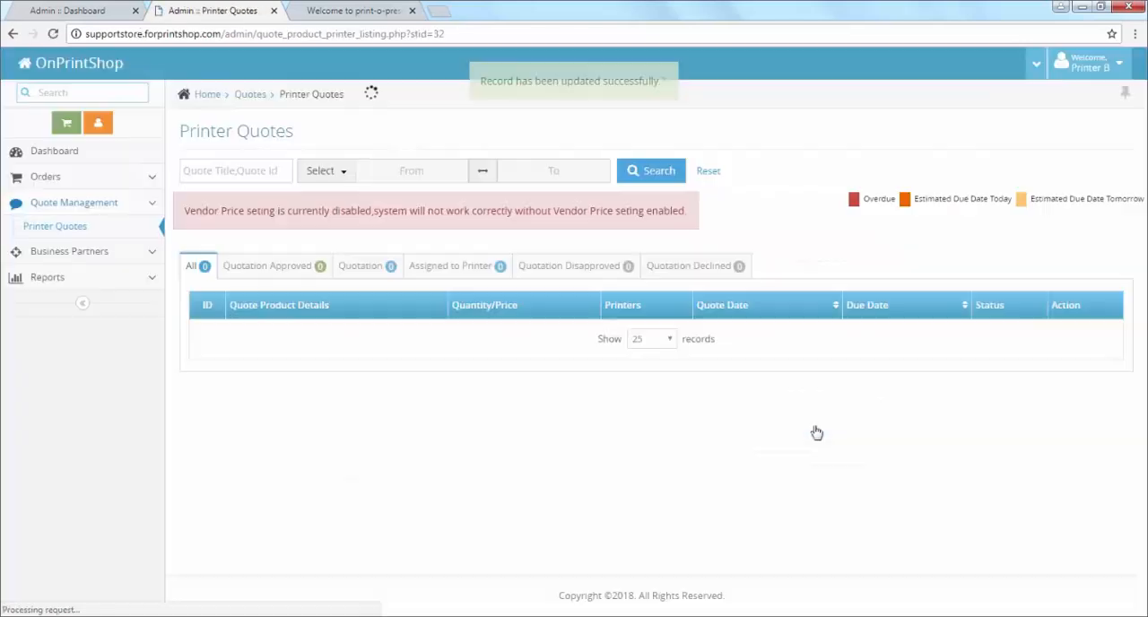
# Step: Open the Standard Business Cards quotation of quote 54 and enter prices of 15, 18 and 20 for 1000, 1500 and 2000 quantity
pyautogui.click(205, 265)
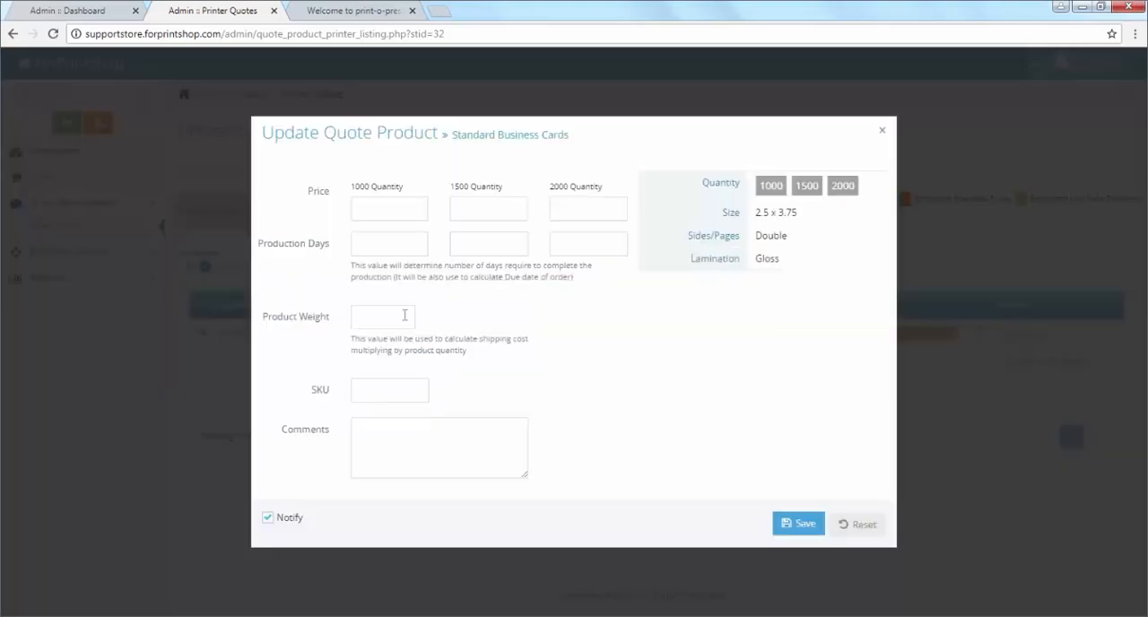
pyautogui.click(372, 208)
pyautogui.write('15')
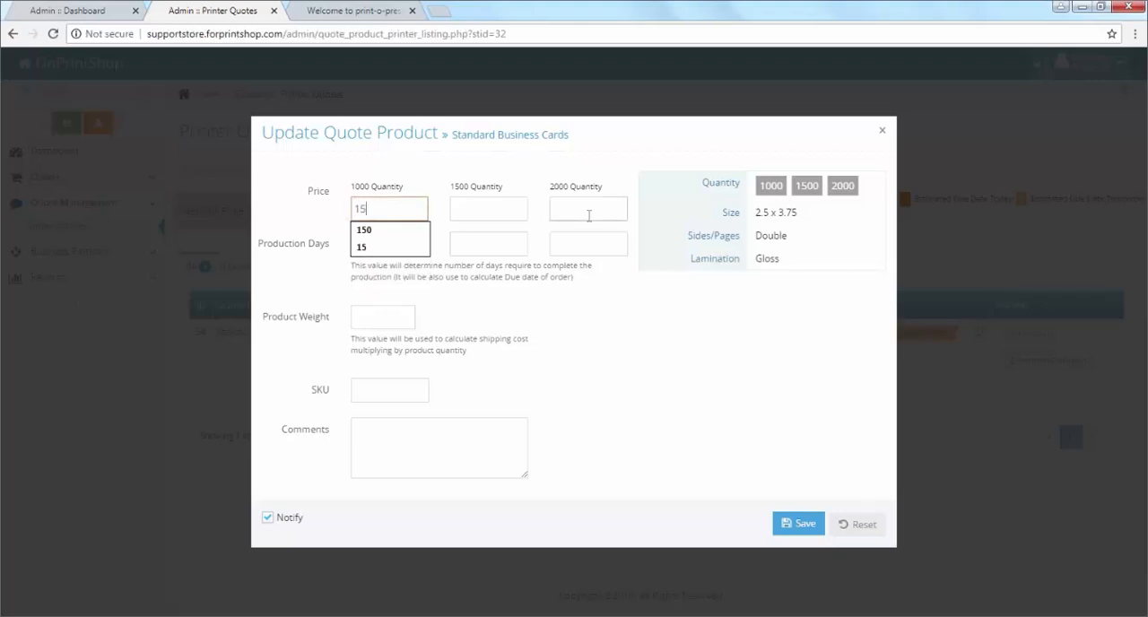
pyautogui.press('Tab')
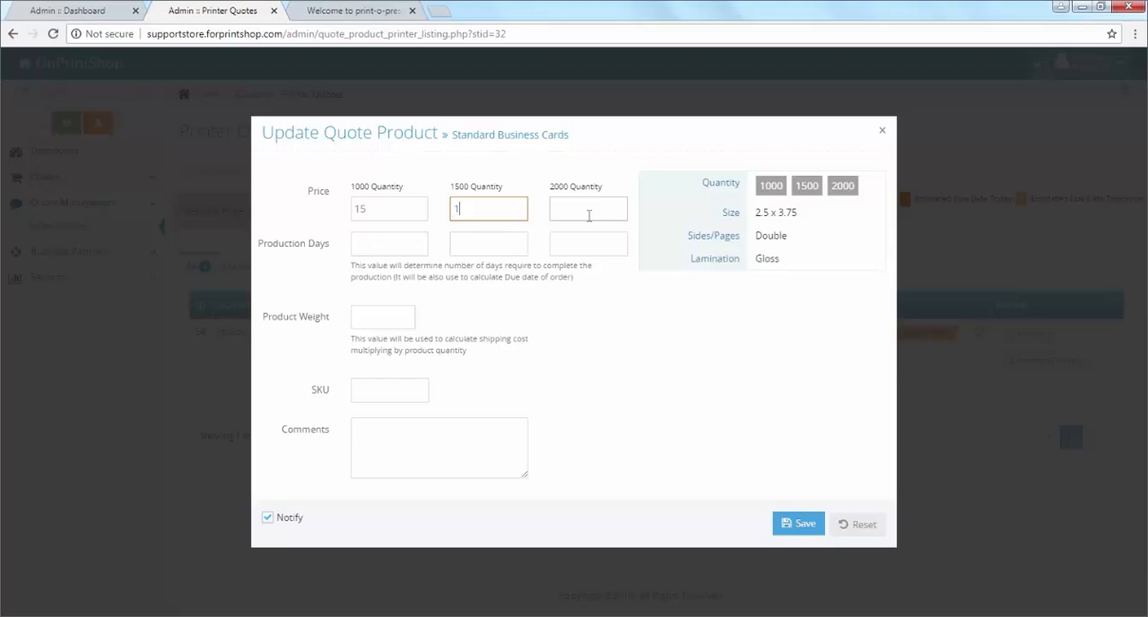
pyautogui.write('20')
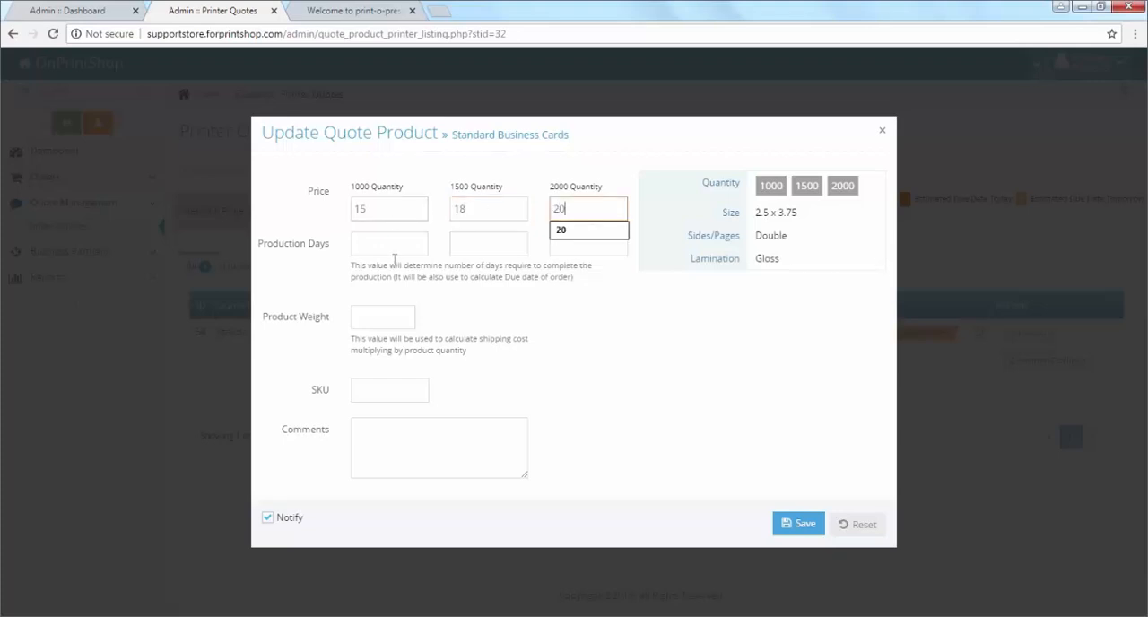
# Step: Set production days to 2, 2 and 3 and the product weight to 0.10, and save the Standard Business Cards quotation
pyautogui.click(391, 244)
pyautogui.write('2')
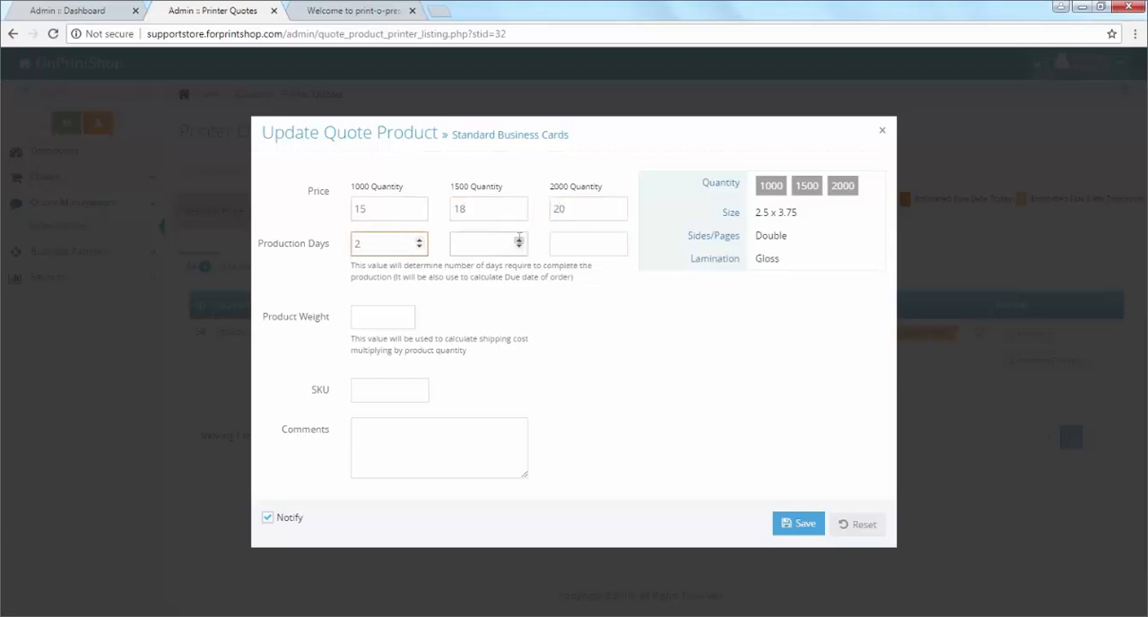
pyautogui.click(518, 238)
pyautogui.write('2')
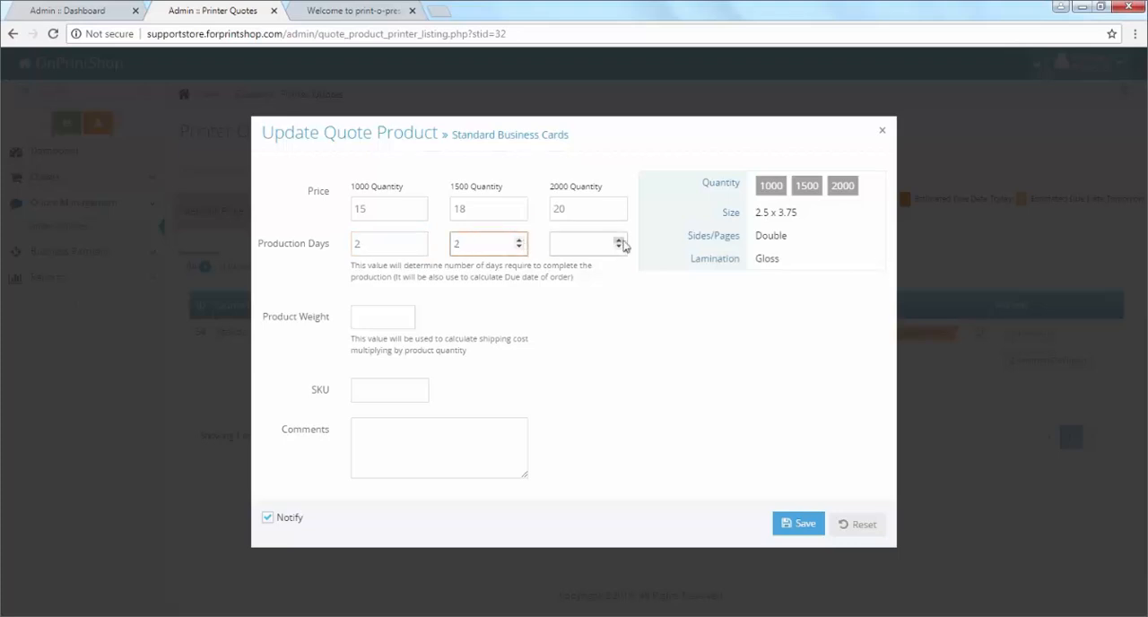
pyautogui.click(620, 242)
pyautogui.click(375, 317)
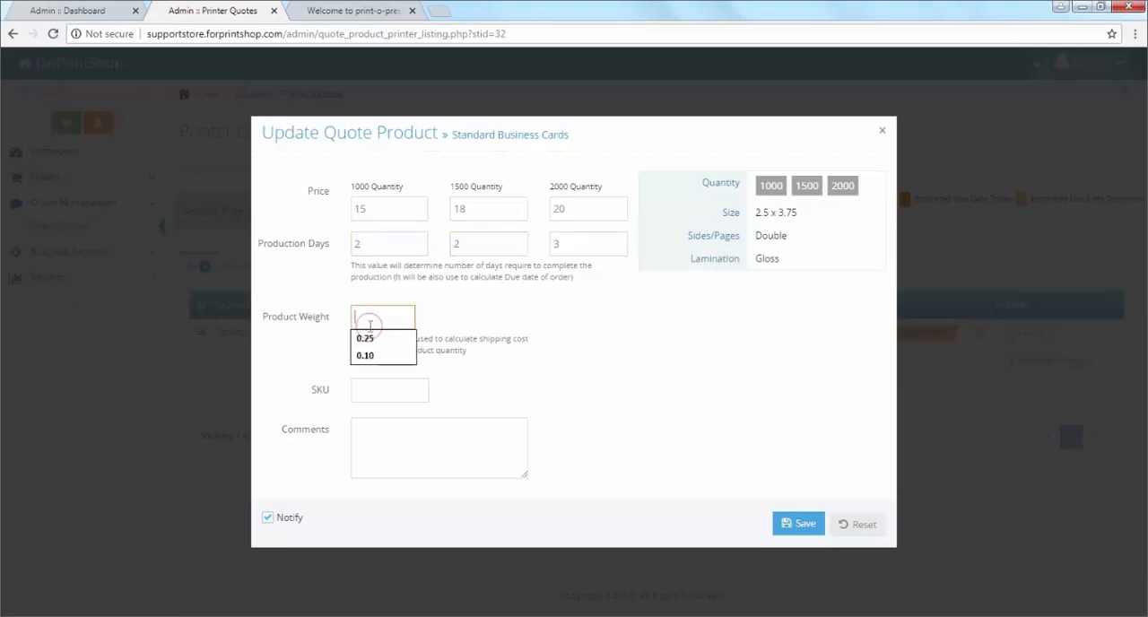
pyautogui.click(398, 356)
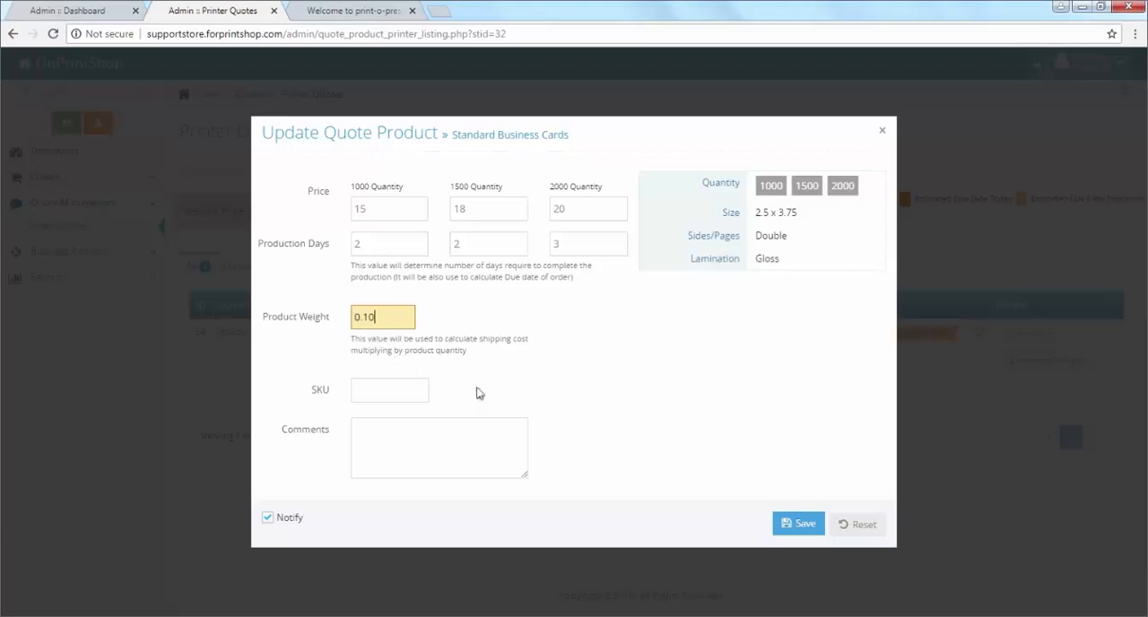
pyautogui.click(802, 533)
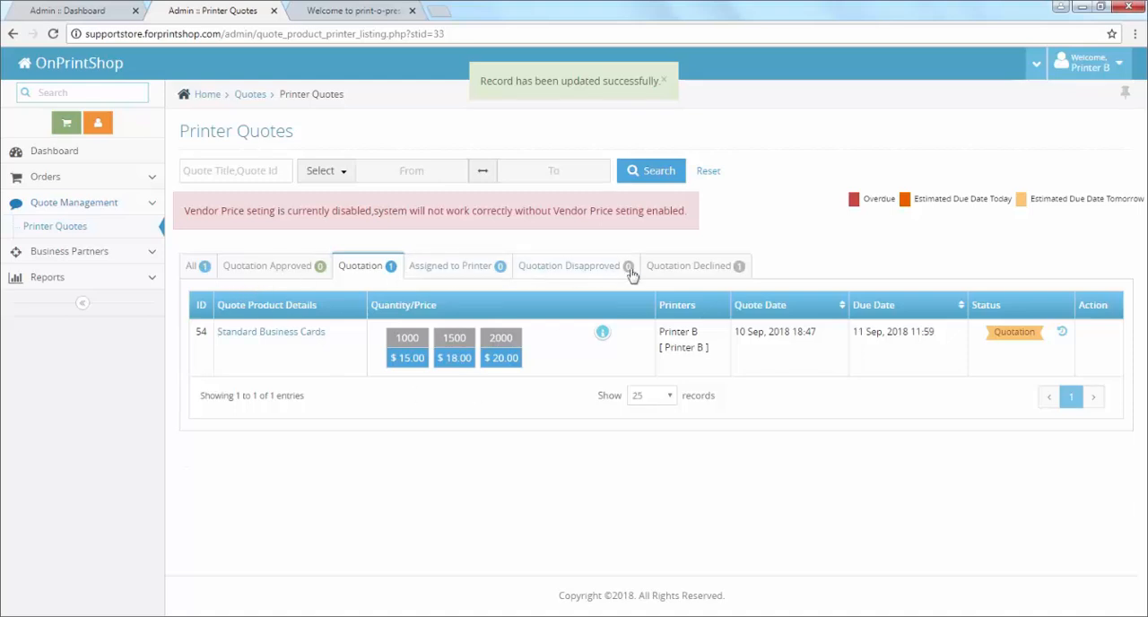
# Step: Check Printer B's declined and submitted quotations, and log back in as the administrator with the saved credentials
pyautogui.click(683, 269)
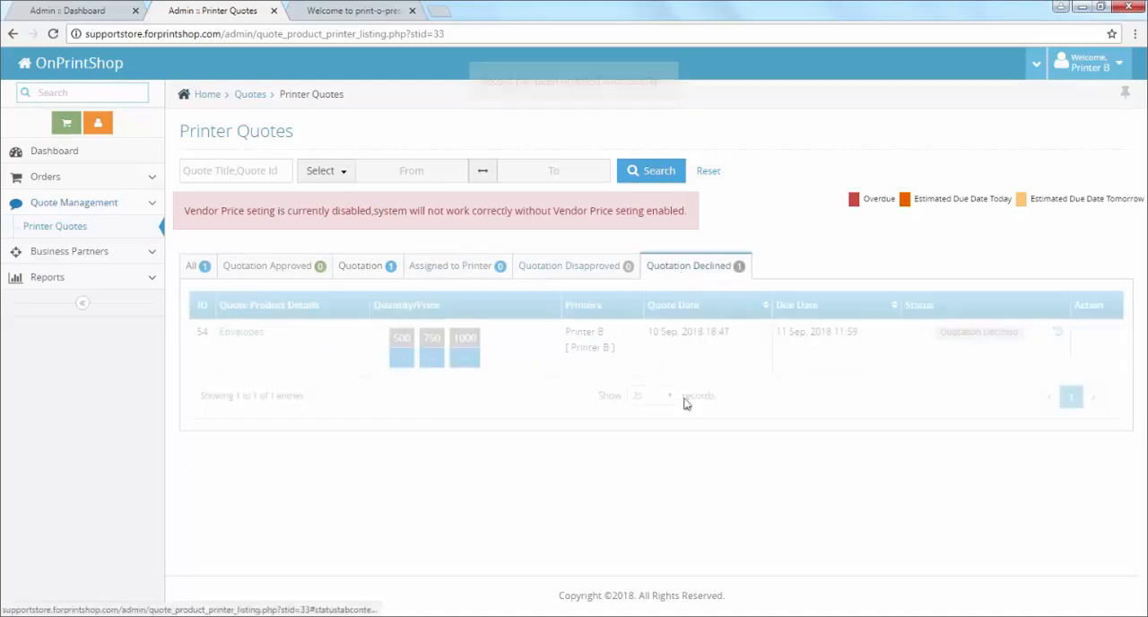
pyautogui.click(369, 267)
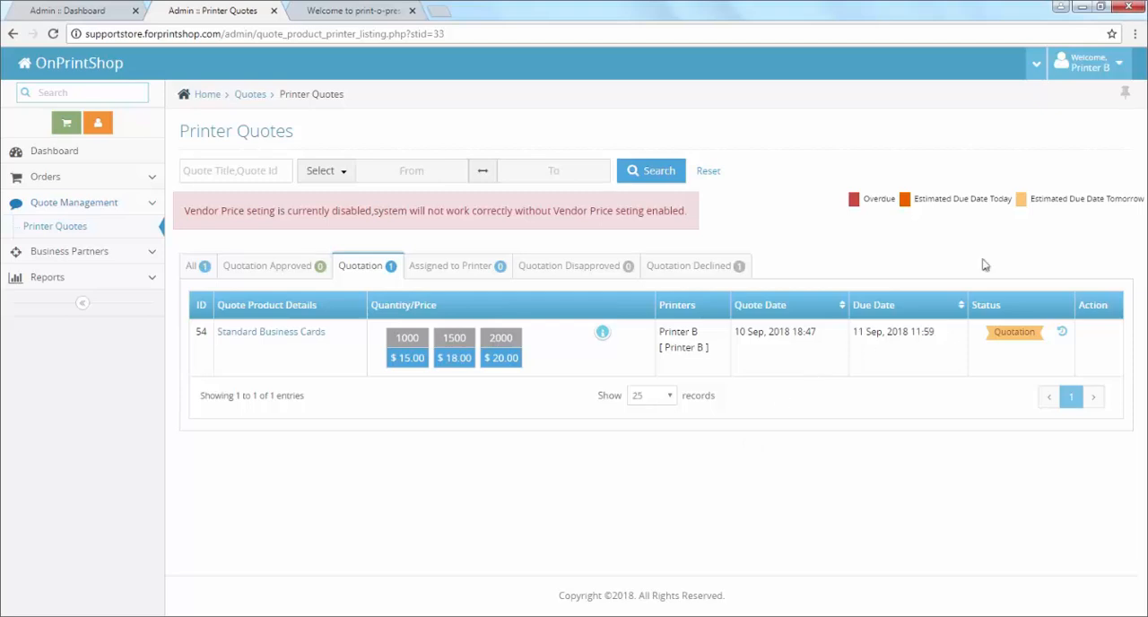
pyautogui.click(1083, 68)
pyautogui.click(1070, 149)
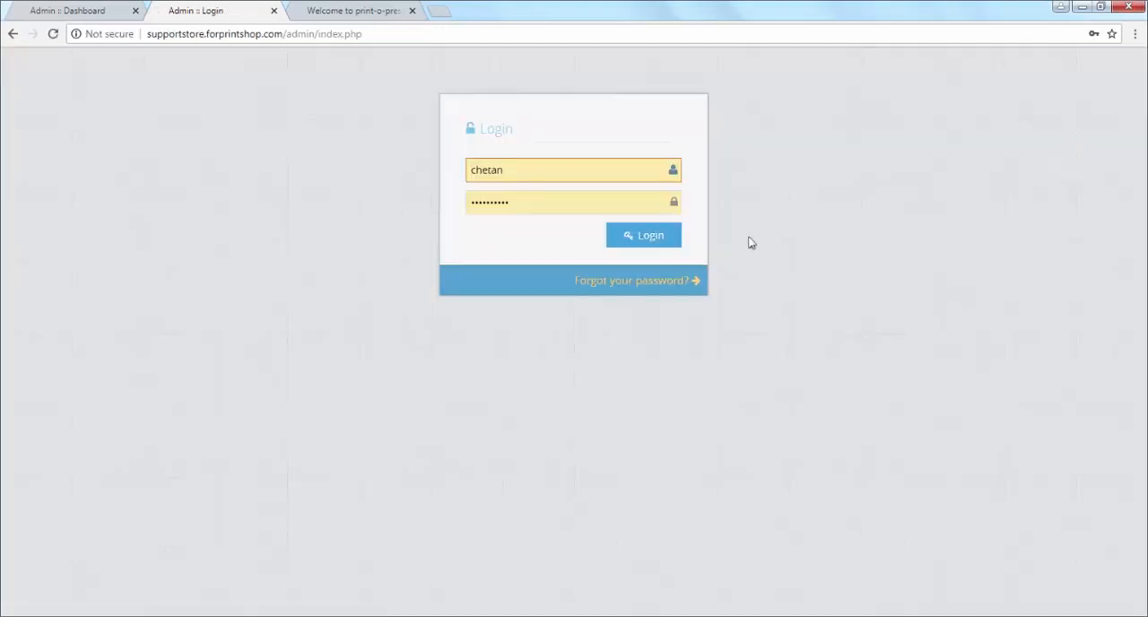
pyautogui.click(665, 235)
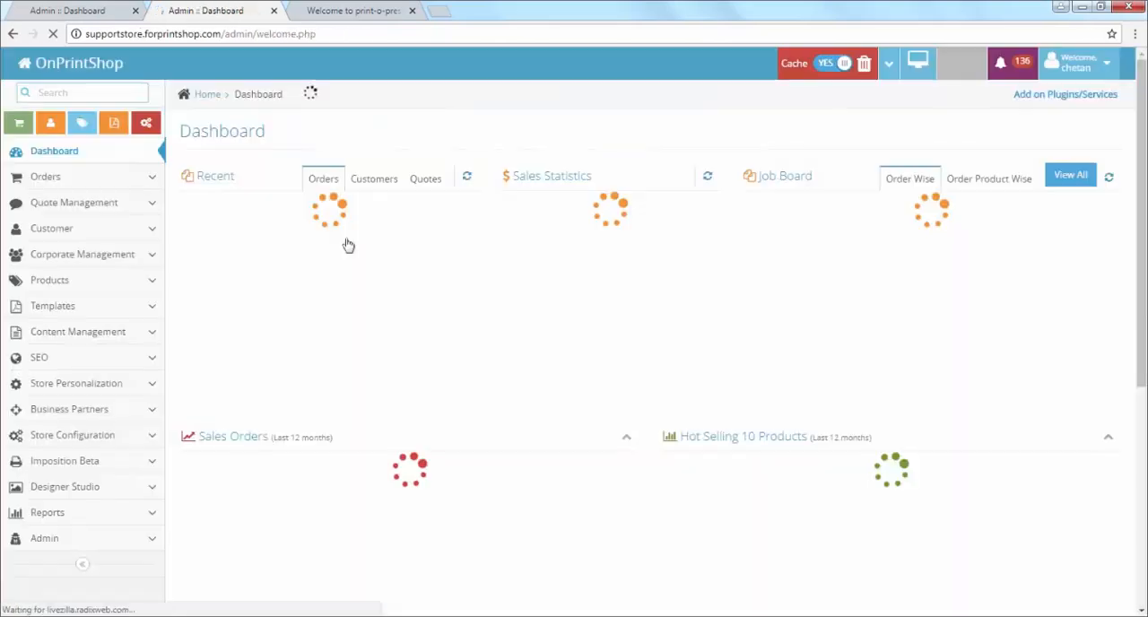
# Step: Open the printer quote details of Quote 4 from the quotes list and examine both printers' submitted and declined quotations
pyautogui.click(49, 178)
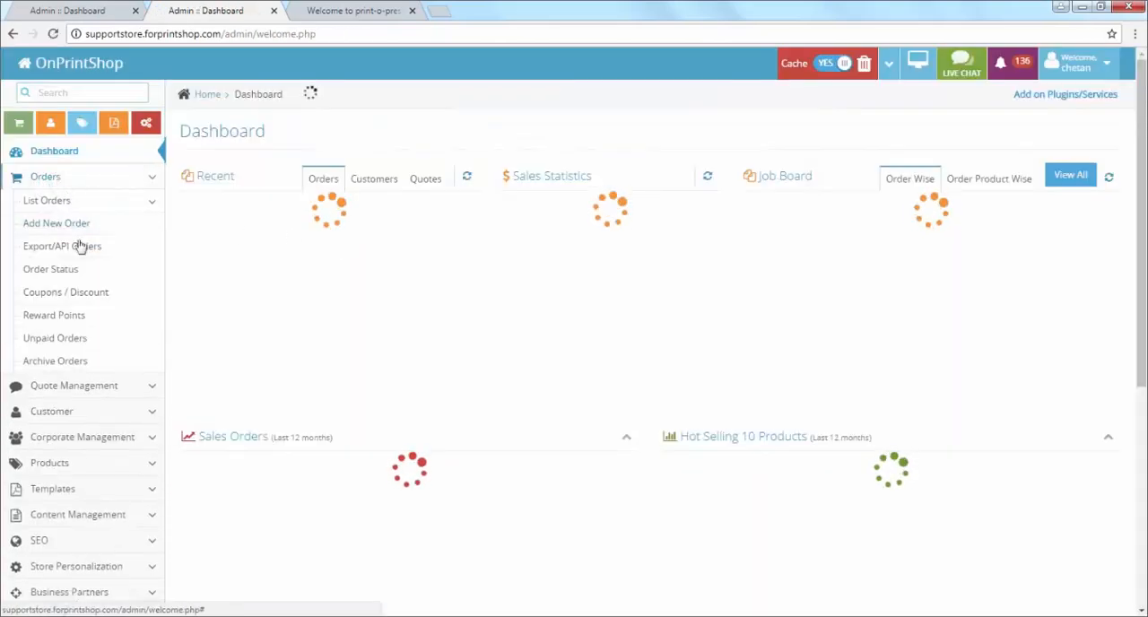
pyautogui.click(90, 202)
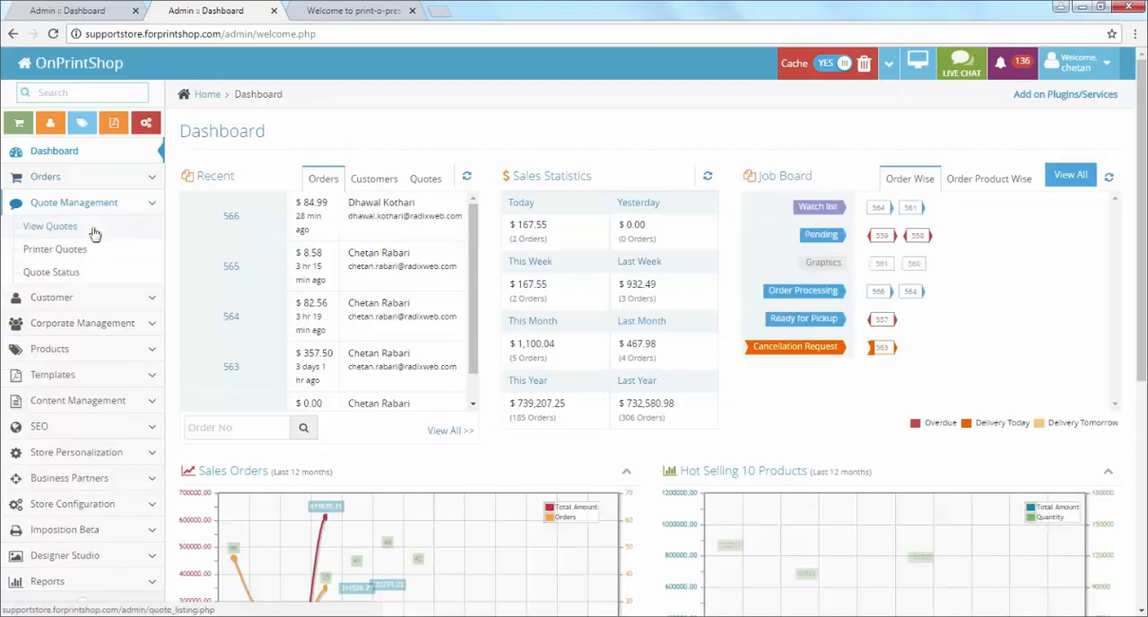
pyautogui.click(95, 233)
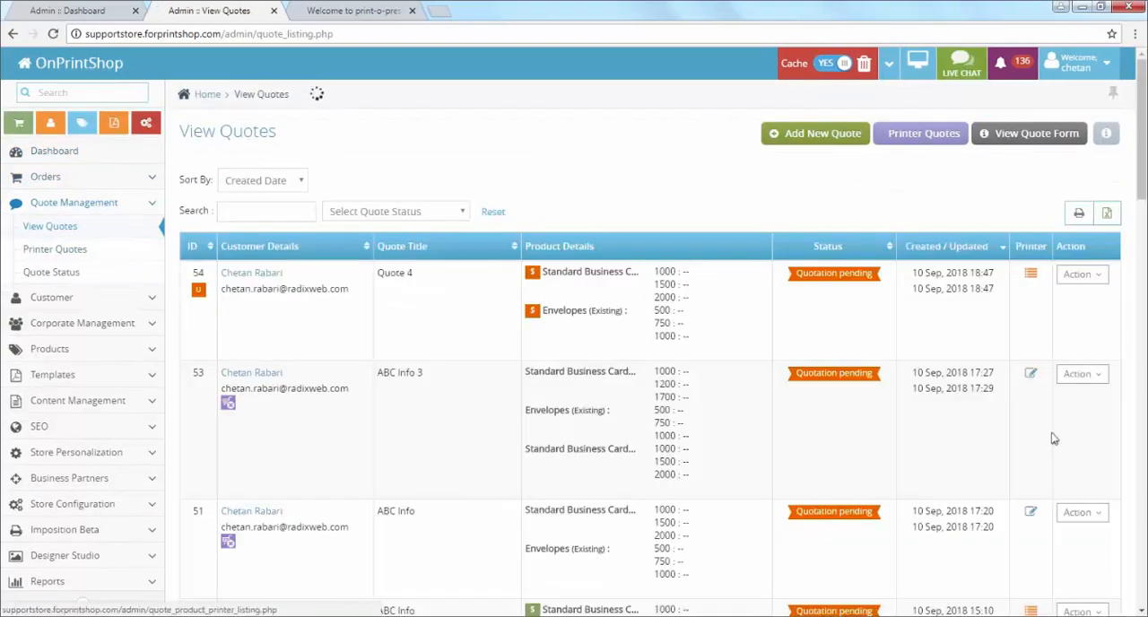
pyautogui.scroll(-2, 264, 326)
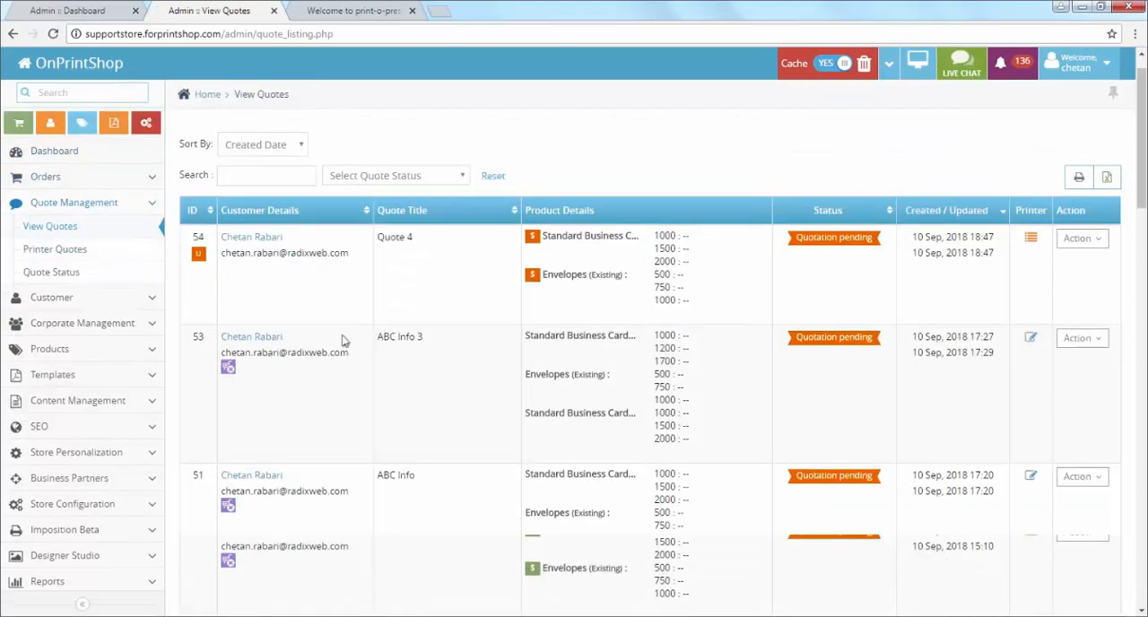
pyautogui.click(1032, 205)
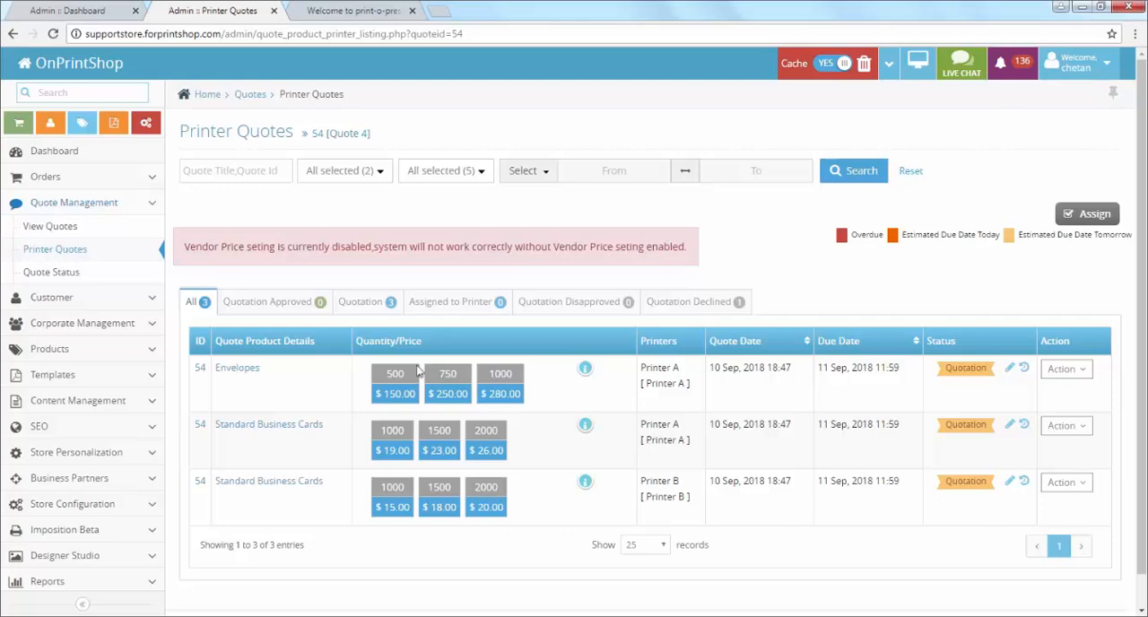
pyautogui.moveTo(372, 127); pyautogui.dragTo(312, 133)
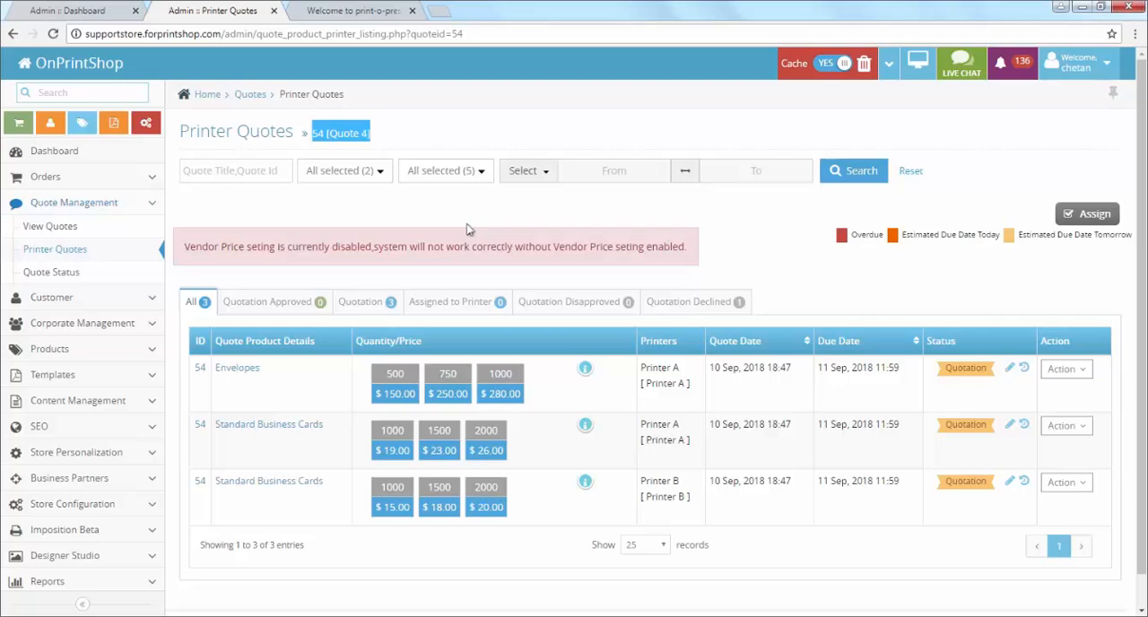
pyautogui.click(370, 307)
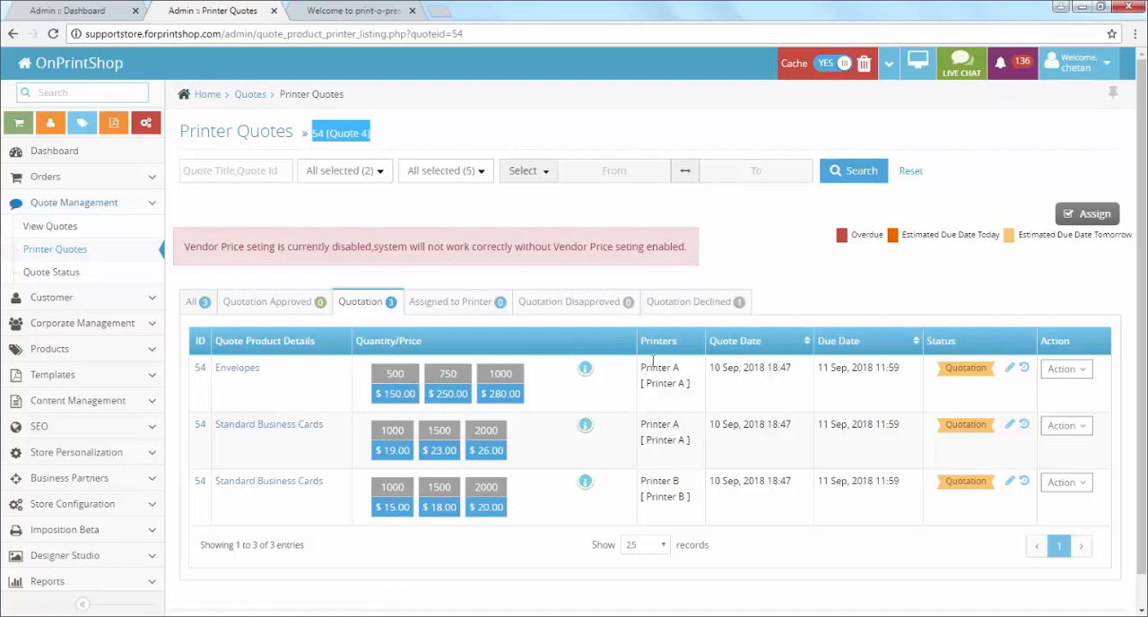
pyautogui.click(693, 301)
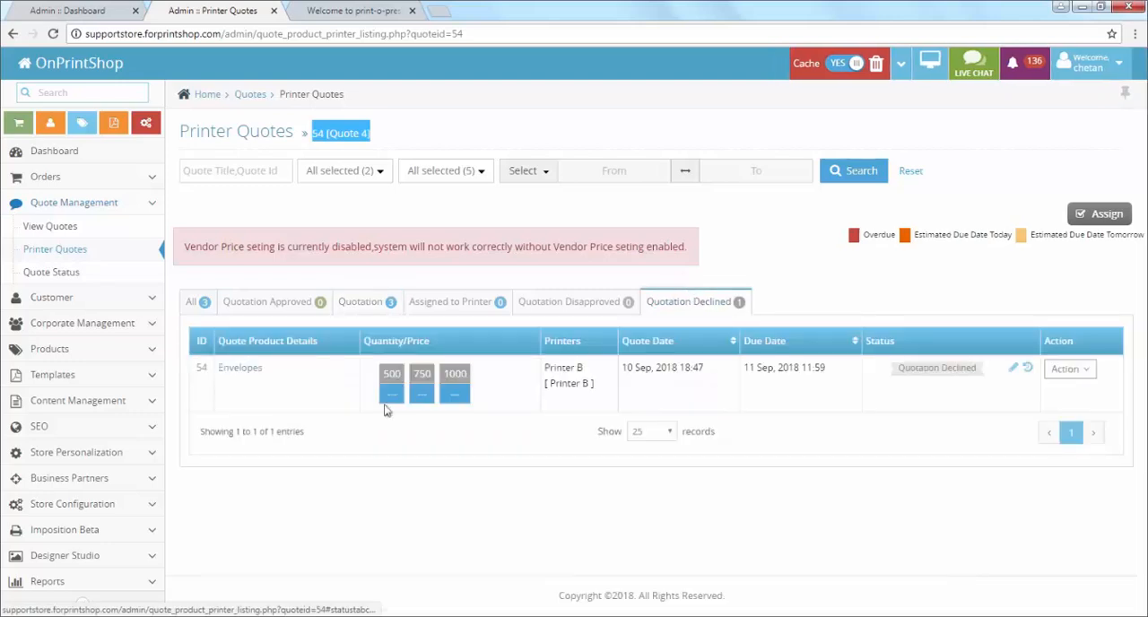
# Step: Approve Printer A's Envelopes quotation with markups of 25, 25 and 30 percent for 500, 750 and 1000 quantity, and save it
pyautogui.click(364, 305)
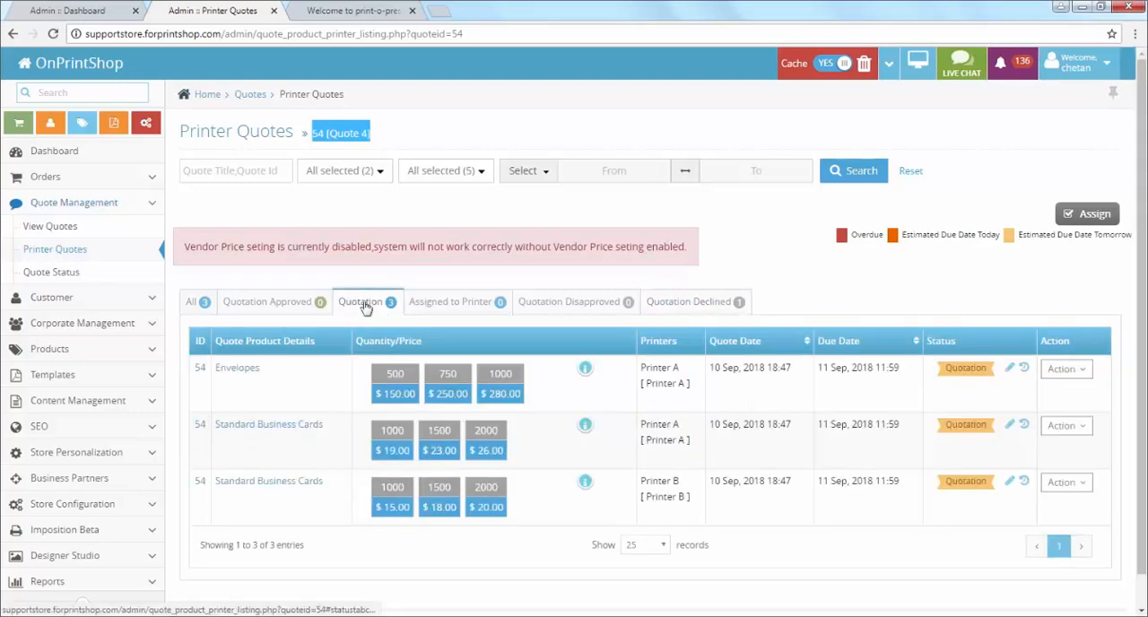
pyautogui.click(1010, 368)
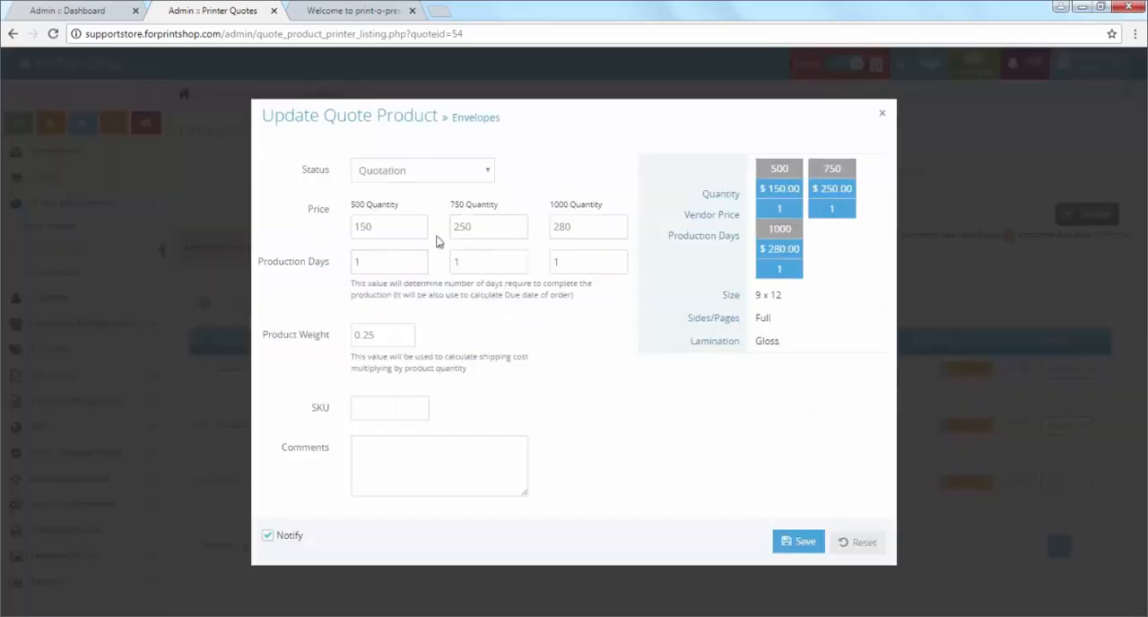
pyautogui.click(400, 185)
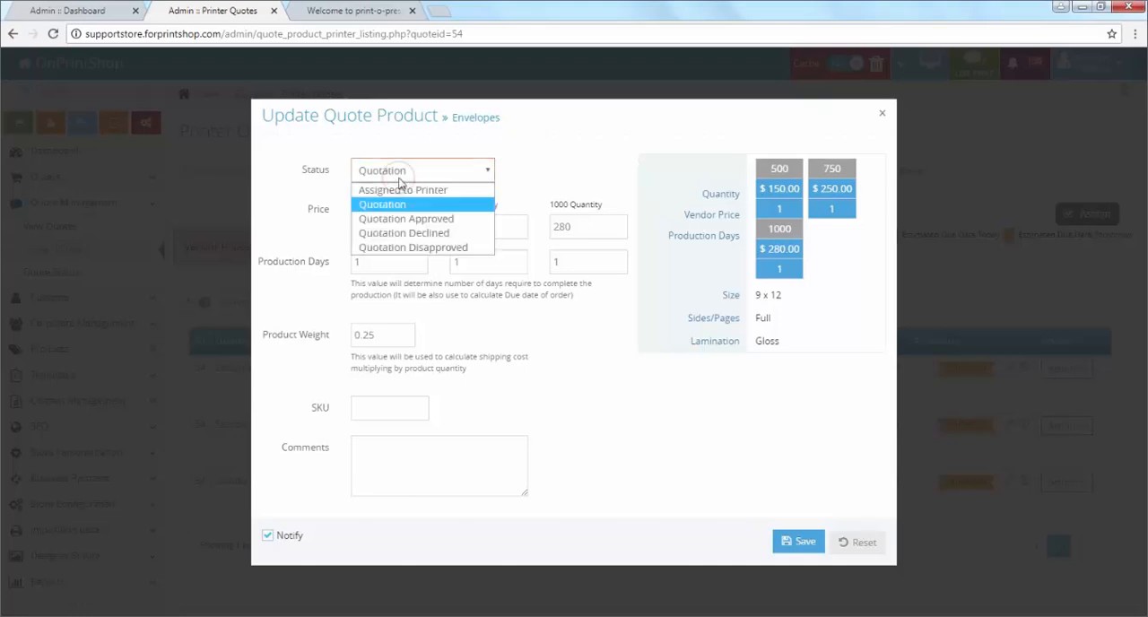
pyautogui.click(411, 222)
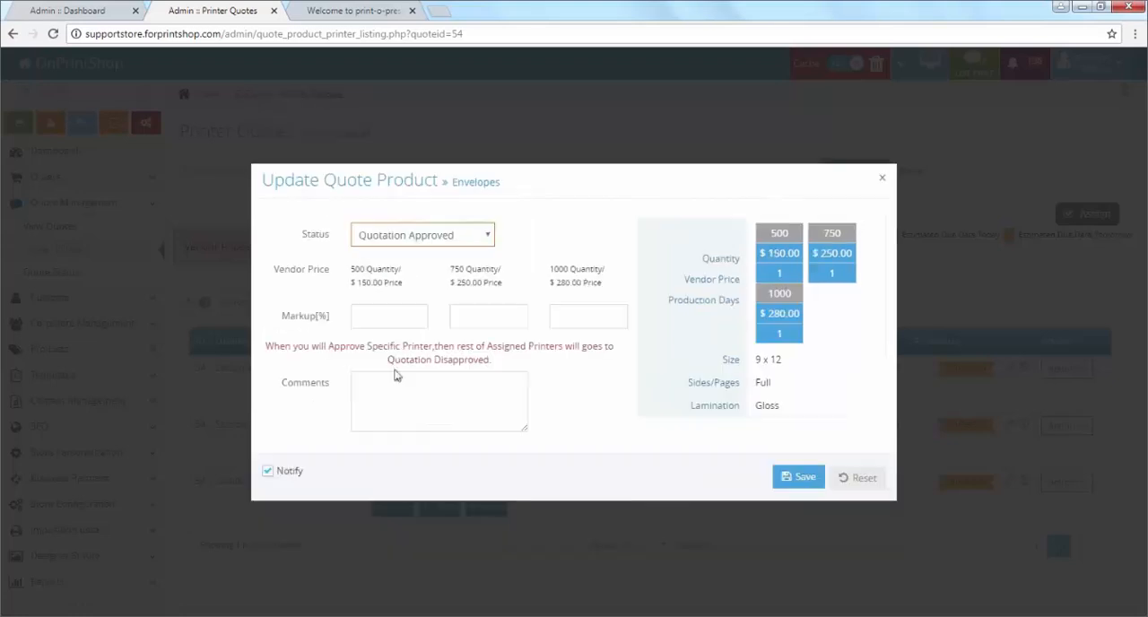
pyautogui.click(389, 316)
pyautogui.click(392, 336)
pyautogui.click(472, 322)
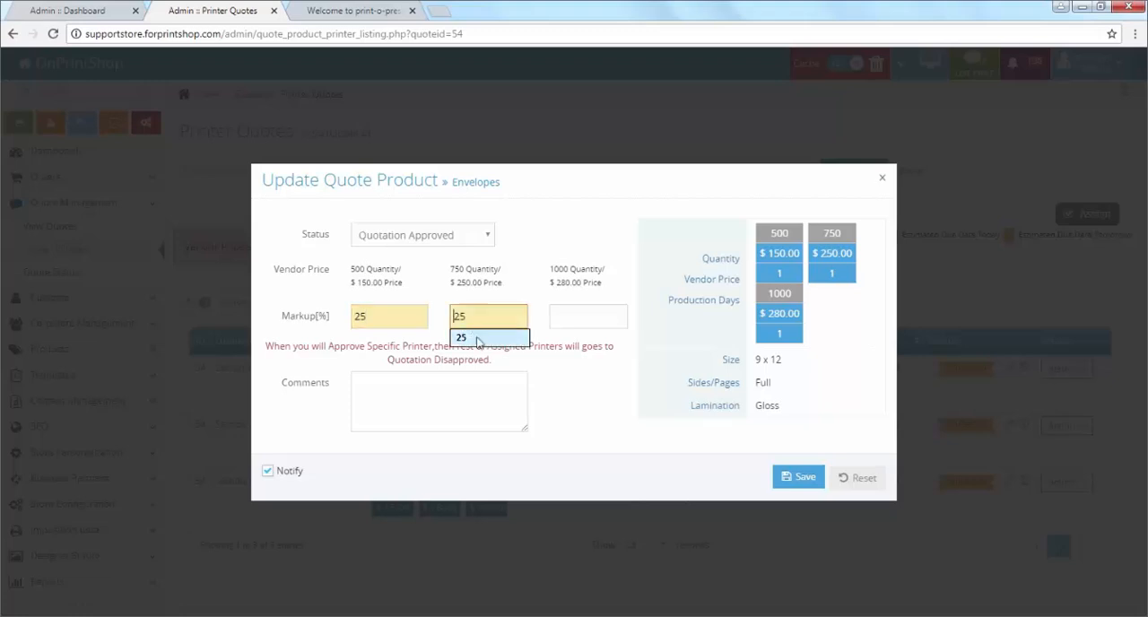
pyautogui.click(478, 339)
pyautogui.click(584, 316)
pyautogui.click(588, 350)
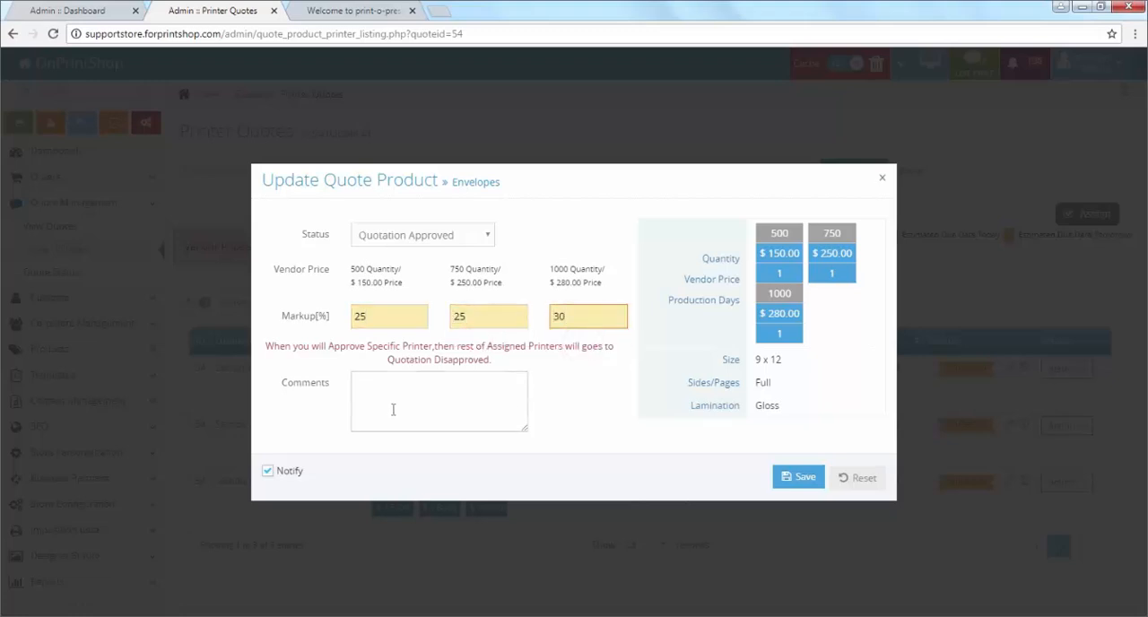
pyautogui.click(795, 481)
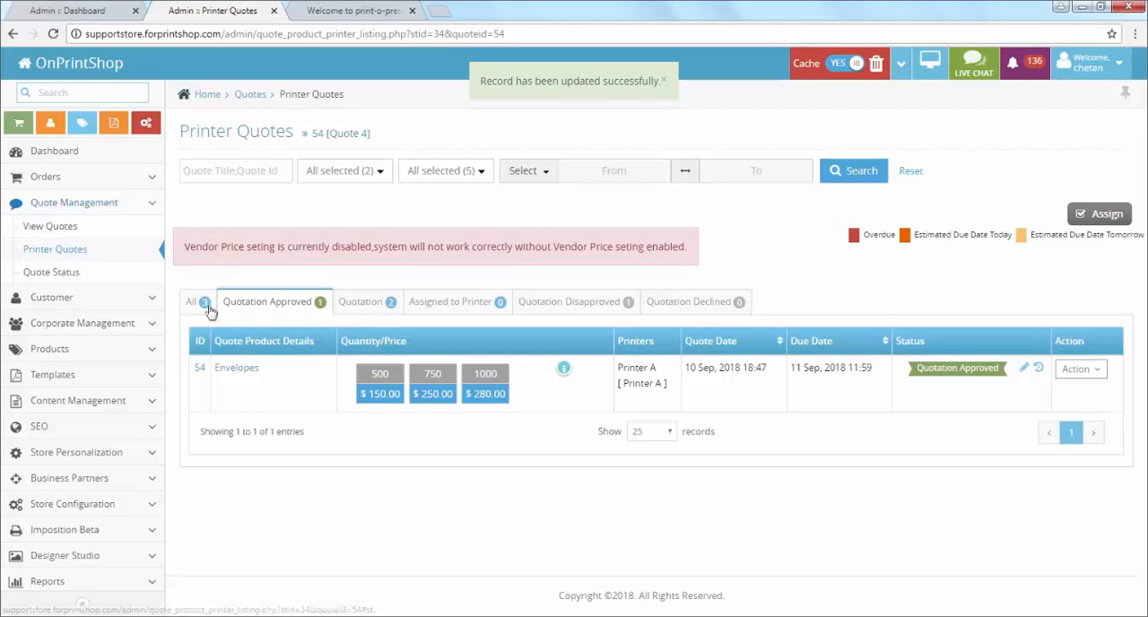
# Step: Set Printer A's Standard Business Cards quotation from the full list to Quotation Disapproved without a comment, and save it
pyautogui.click(208, 305)
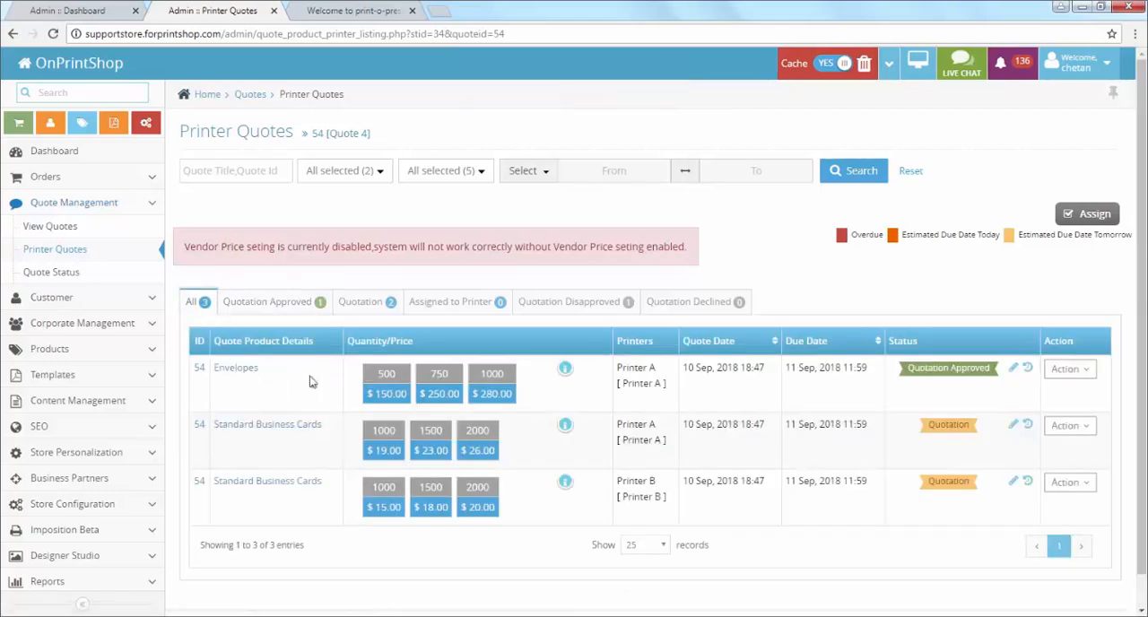
pyautogui.scroll(-1, 372, 418)
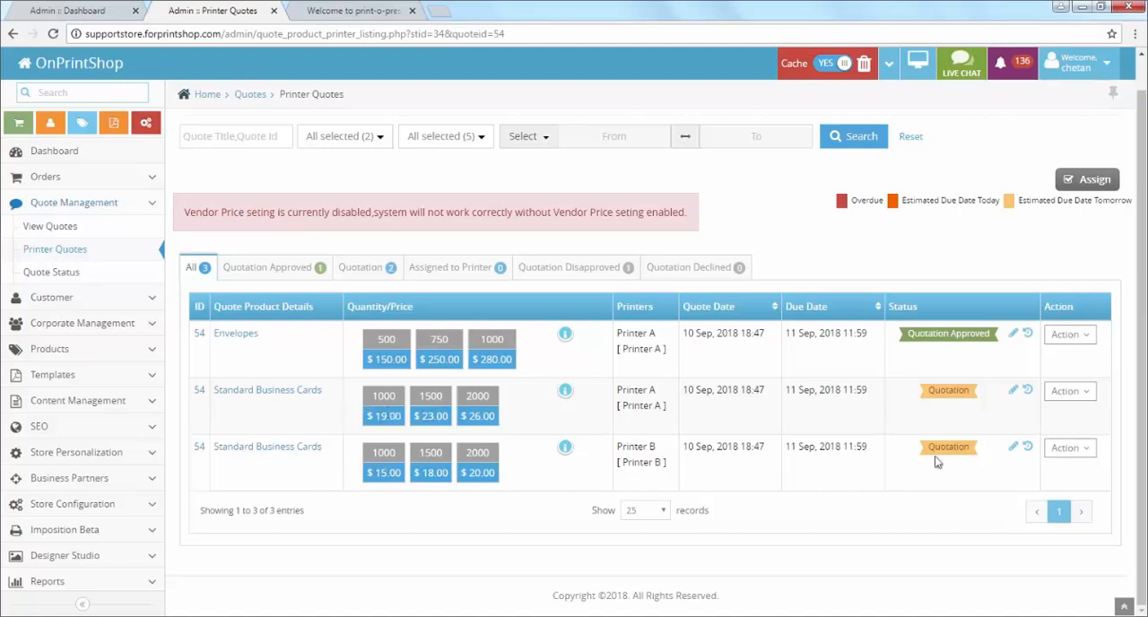
pyautogui.click(1013, 391)
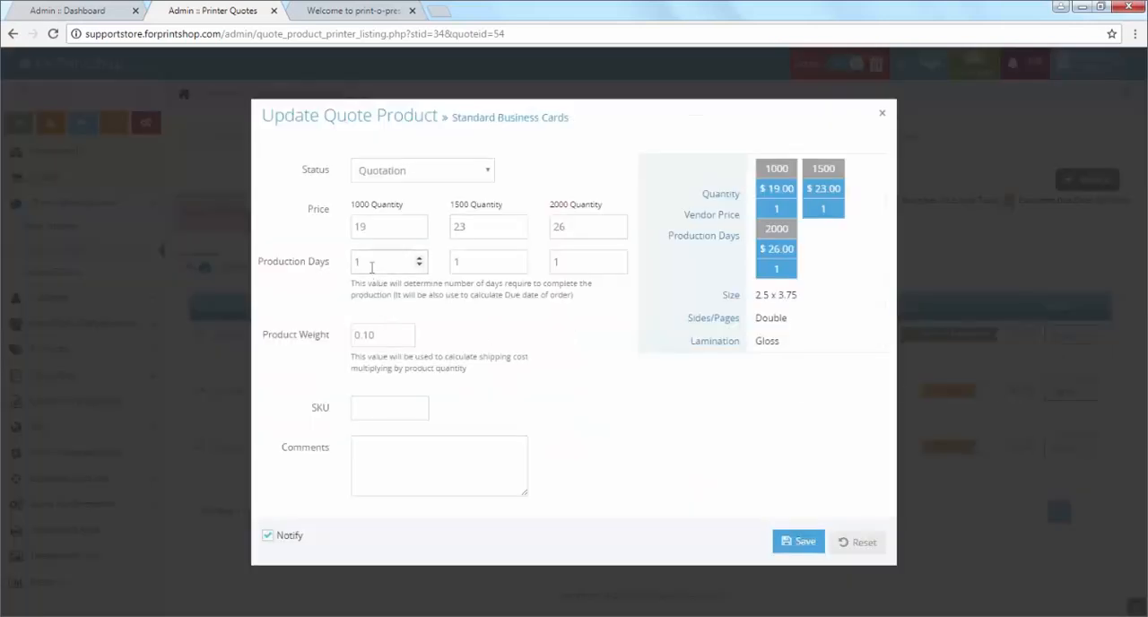
pyautogui.click(418, 174)
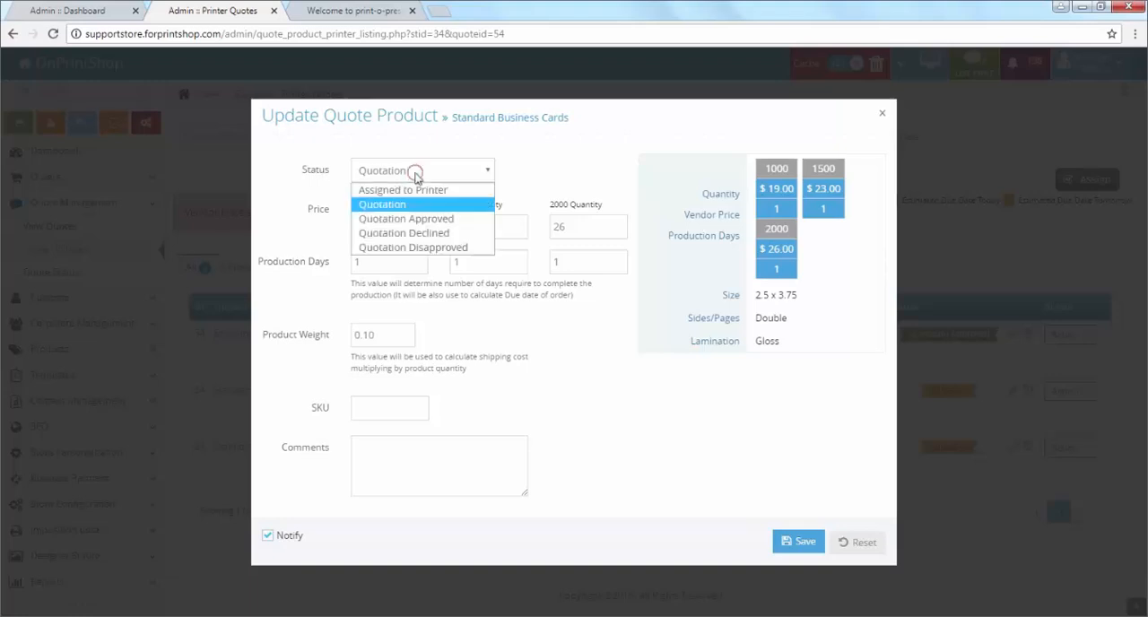
pyautogui.click(461, 248)
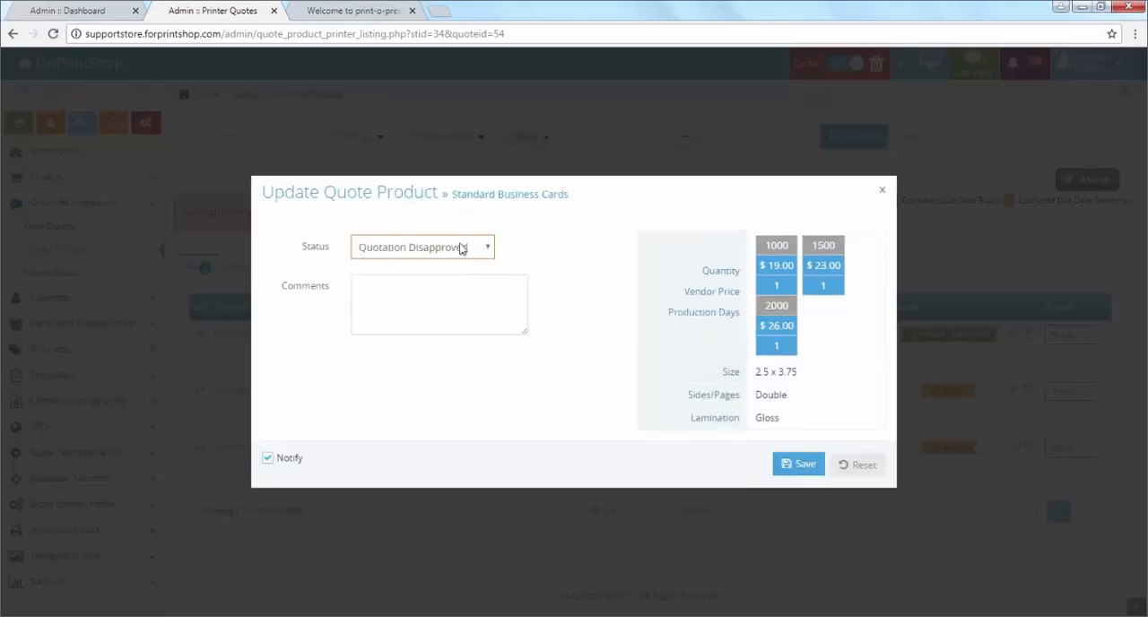
pyautogui.click(476, 320)
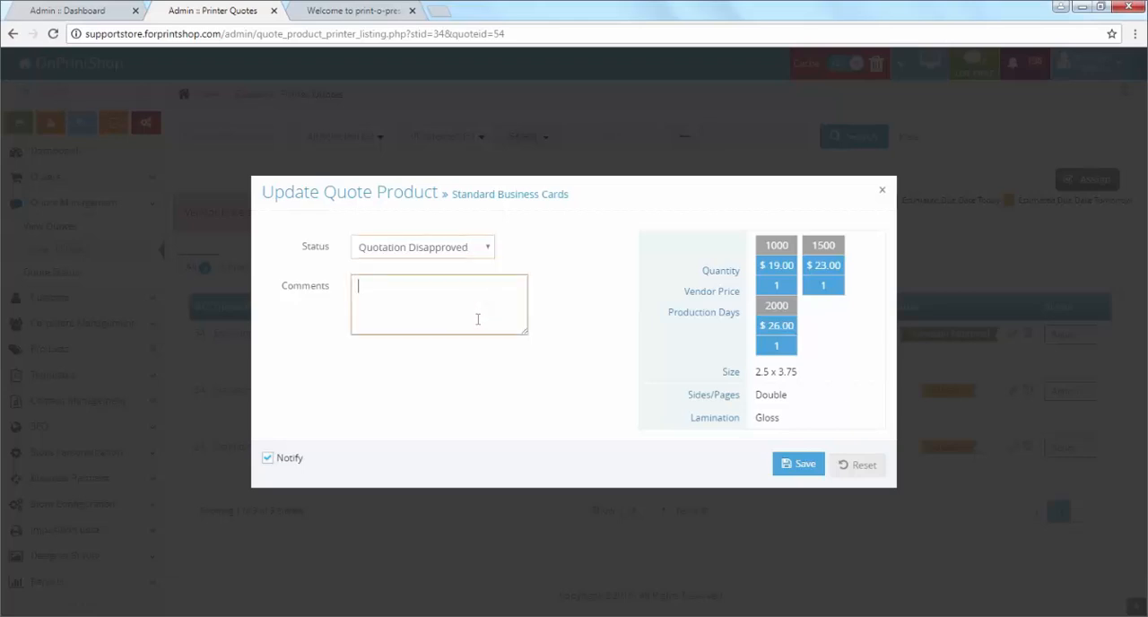
pyautogui.click(802, 464)
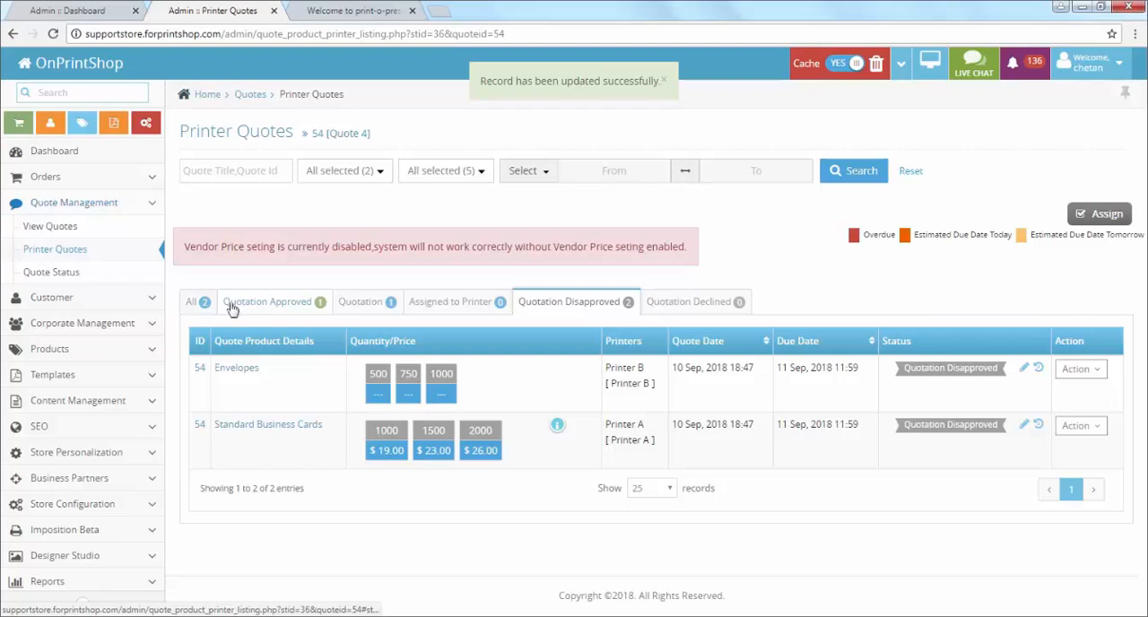
# Step: Approve Printer B's Standard Business Cards quotation with markups of 25, 25 and 35 percent for 1000, 1500 and 2000 quantity, and save it
pyautogui.click(195, 305)
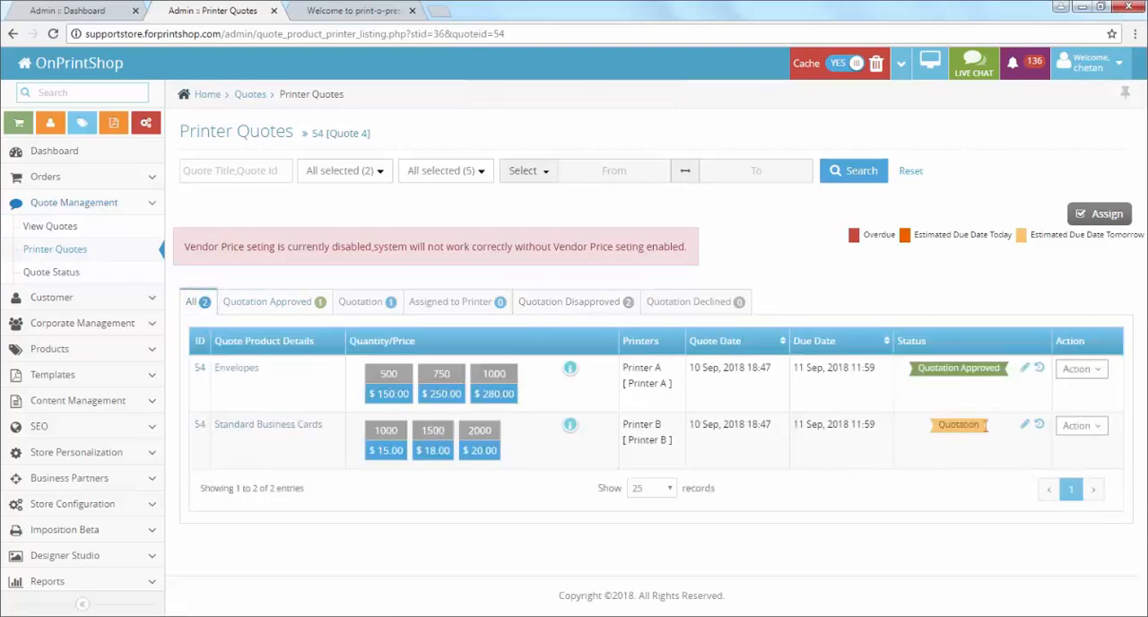
pyautogui.click(1027, 425)
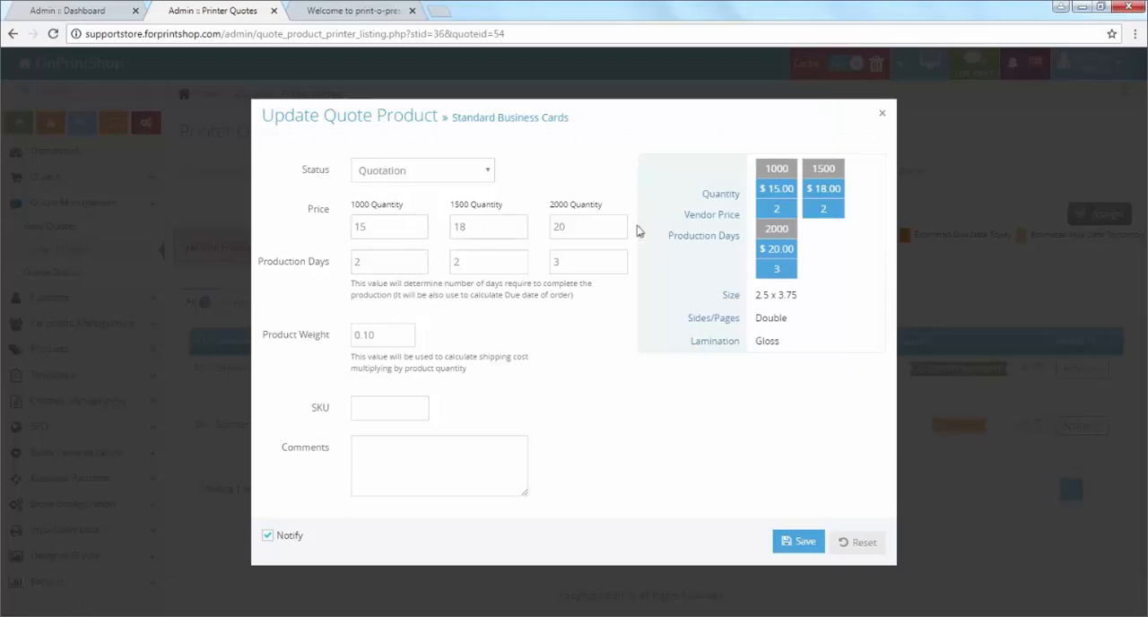
pyautogui.click(403, 178)
pyautogui.click(415, 219)
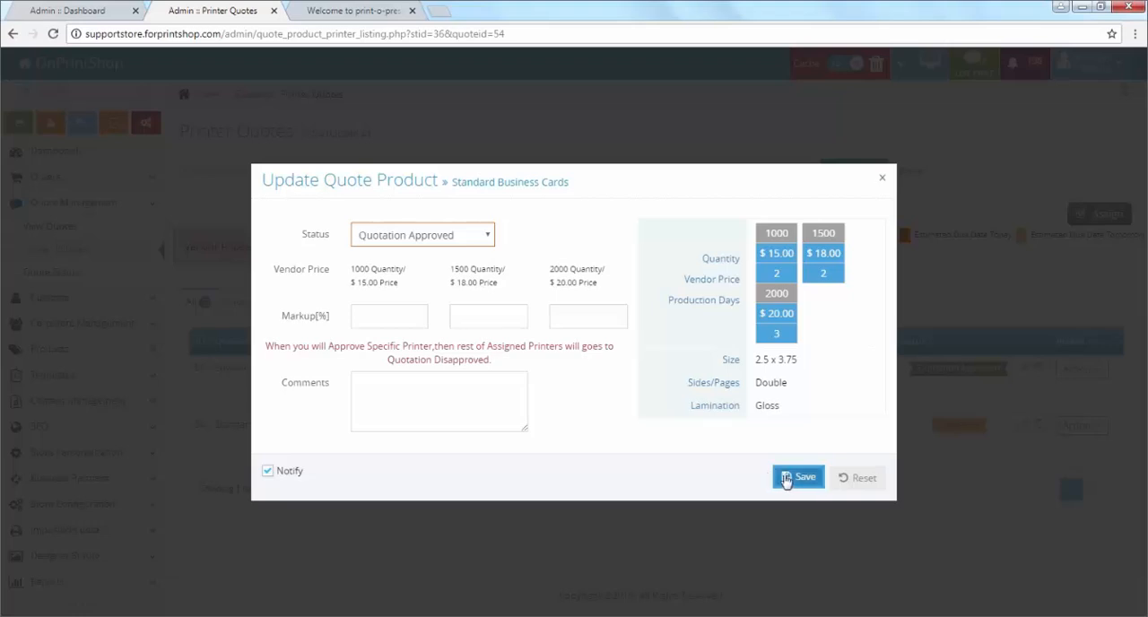
pyautogui.click(374, 323)
pyautogui.click(377, 333)
pyautogui.click(456, 320)
pyautogui.click(461, 337)
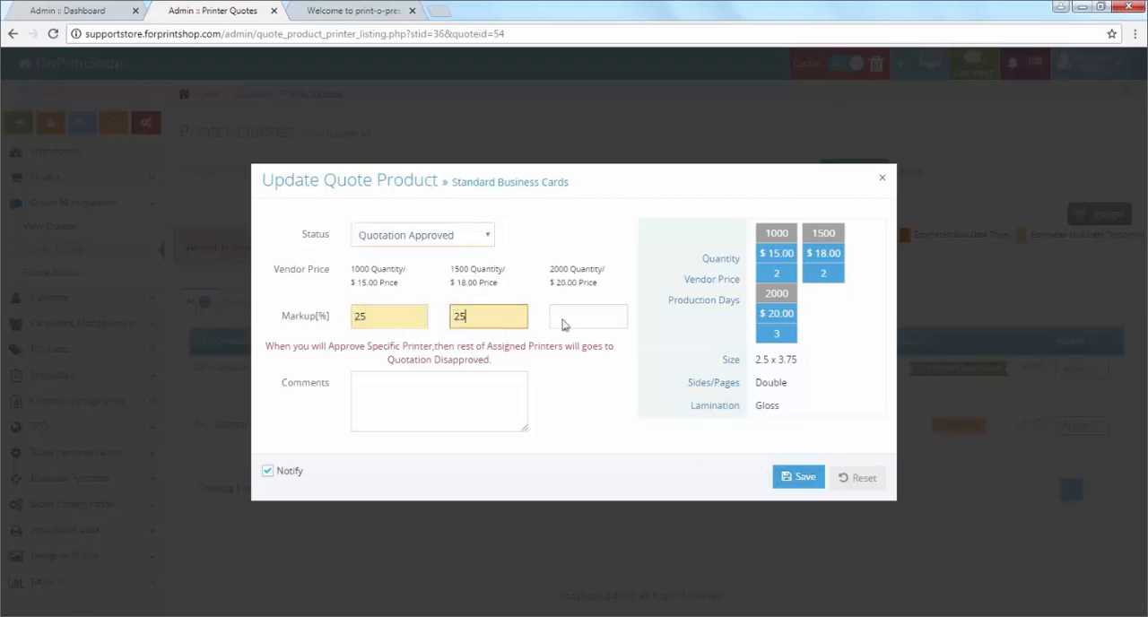
pyautogui.click(567, 320)
pyautogui.click(580, 355)
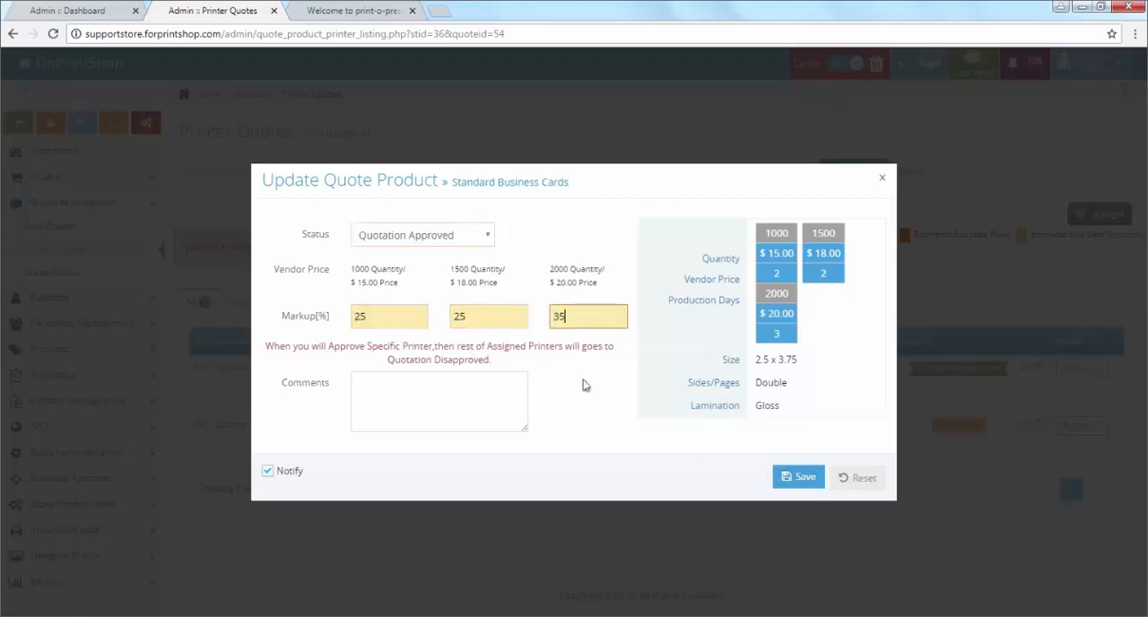
pyautogui.click(803, 483)
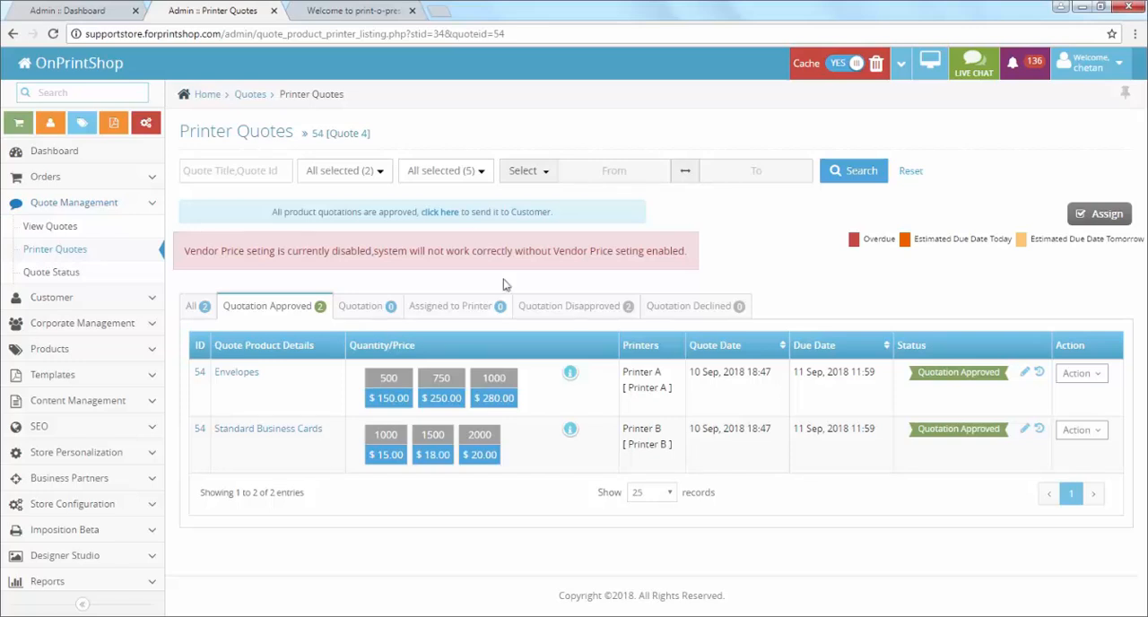
# Step: Open the page for sending the approved quotations to the customer and review the Standard Business Cards and Envelopes prices
pyautogui.moveTo(264, 220); pyautogui.dragTo(585, 213)
pyautogui.click(358, 234)
pyautogui.click(440, 213)
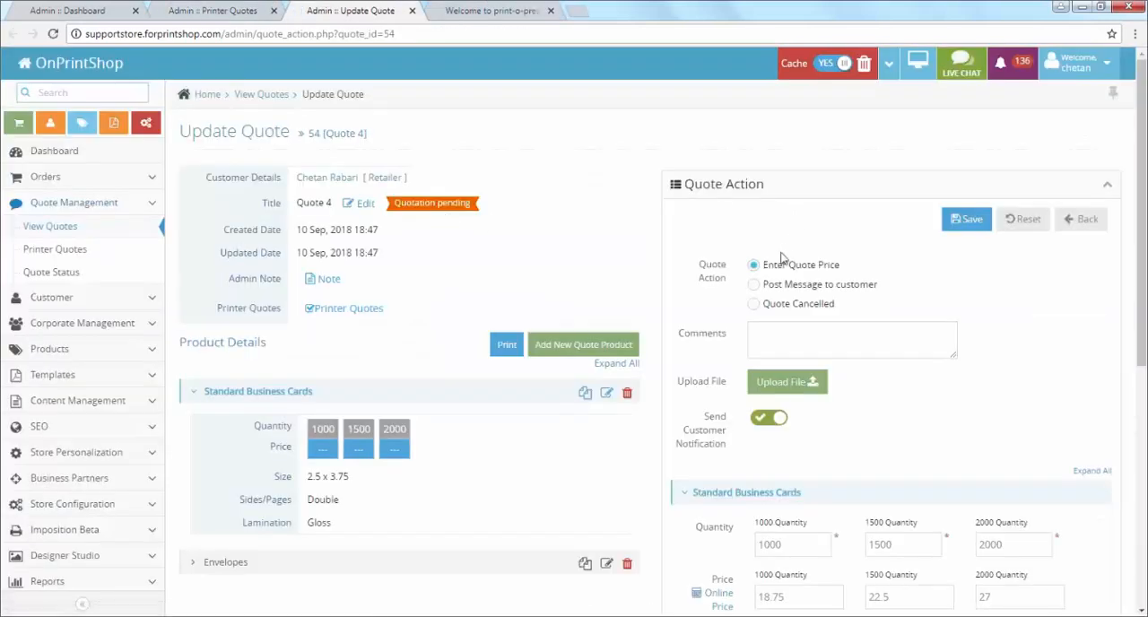
pyautogui.scroll(-3, 838, 441)
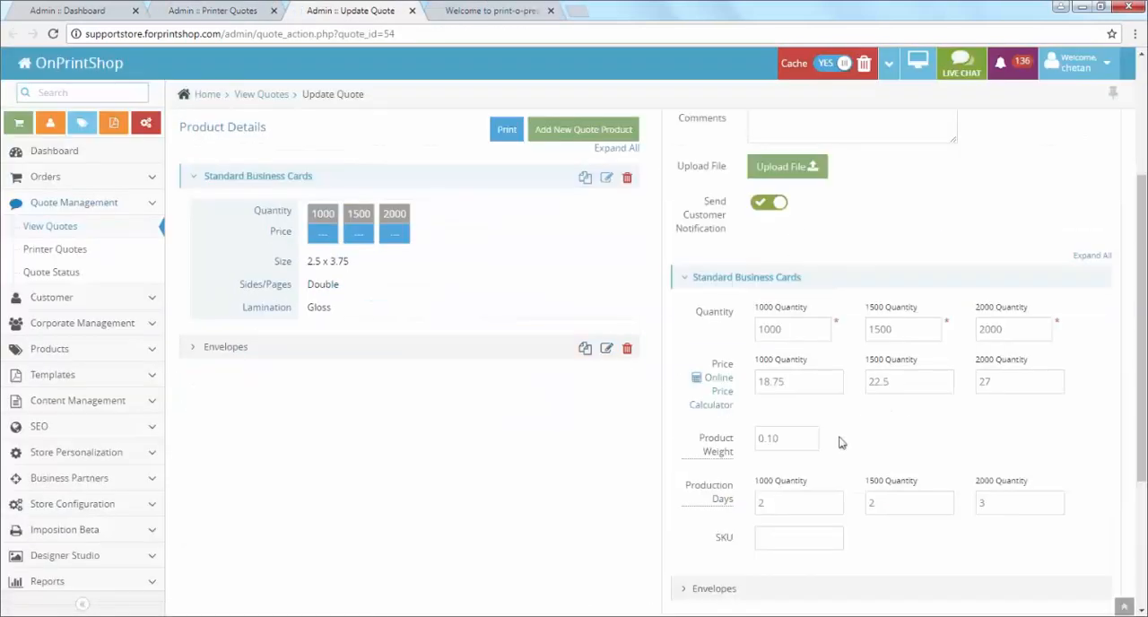
pyautogui.scroll(-2, 846, 443)
pyautogui.click(748, 453)
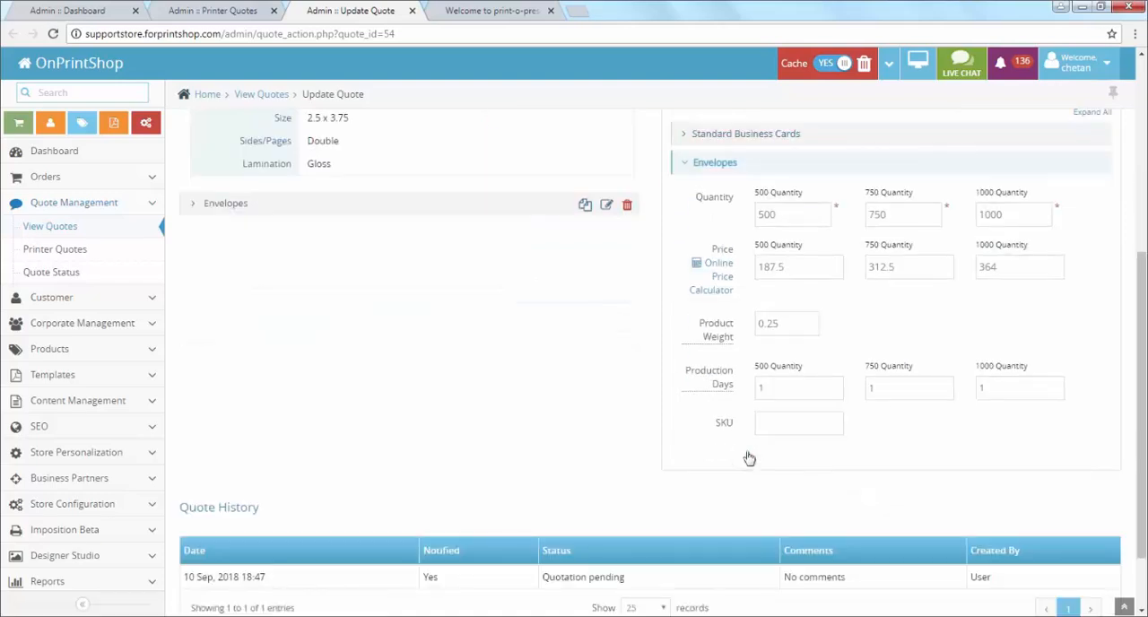
pyautogui.scroll(-1, 749, 458)
pyautogui.scroll(5, 671, 461)
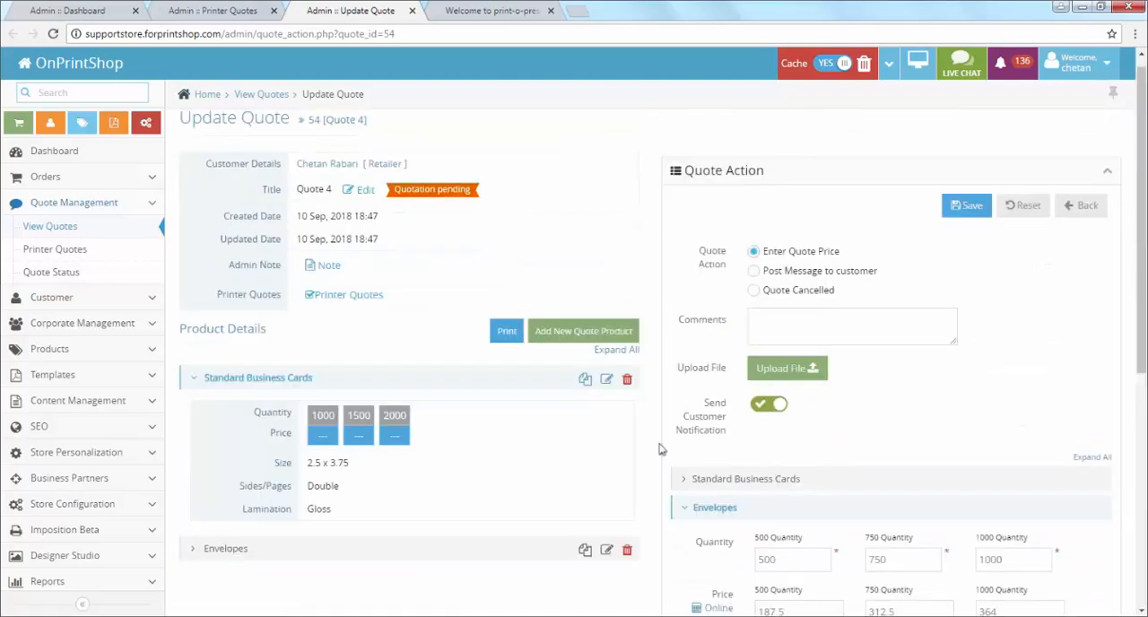
# Step: Add the comment "We are ready with these details." to Quote 4 and save the quote price for the customer
pyautogui.click(778, 315)
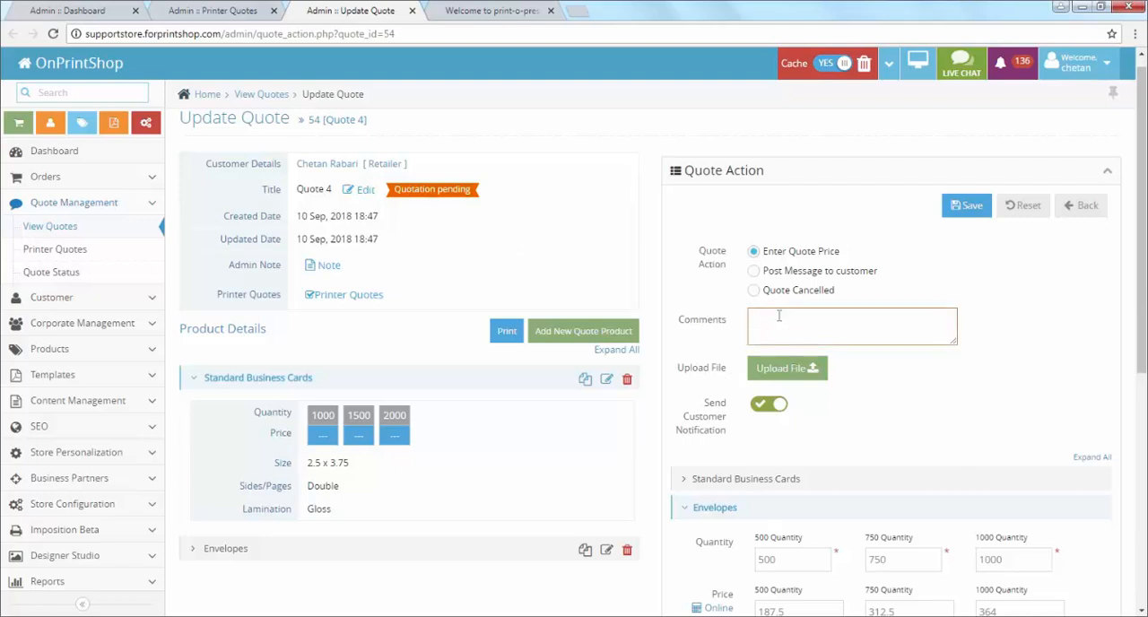
pyautogui.write('We')
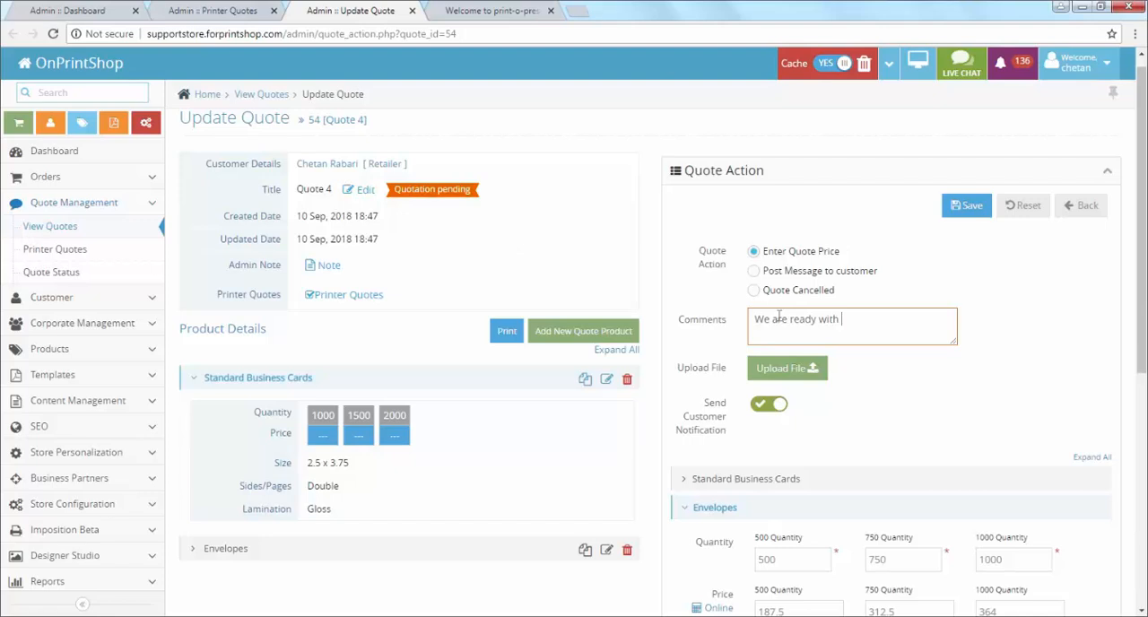
pyautogui.write(' are ready with these details.')
pyautogui.click(972, 212)
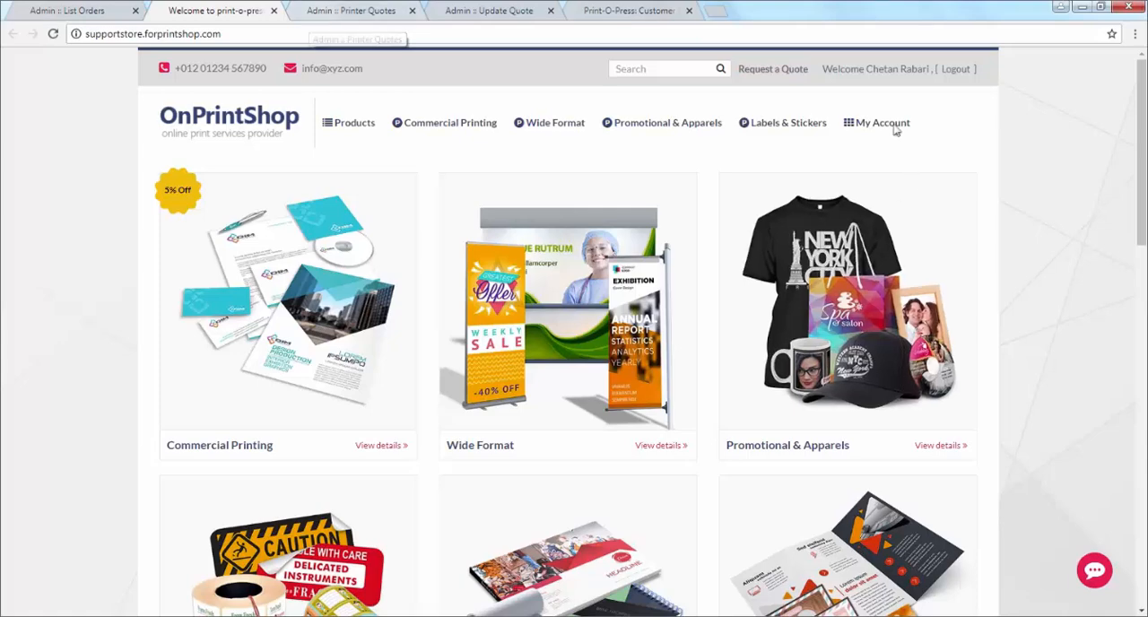
# Step: Switch to the customer storefront and open the quotation review of Quote 4 from the account's quotes
pyautogui.moveTo(895, 130)
pyautogui.click(872, 251)
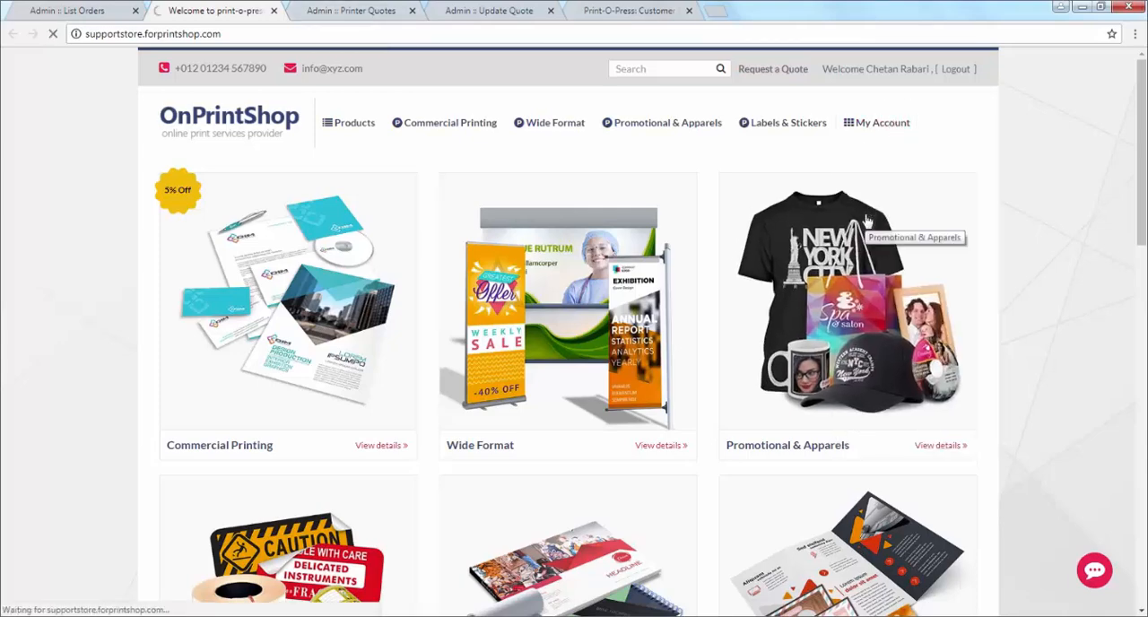
pyautogui.scroll(-2, 280, 367)
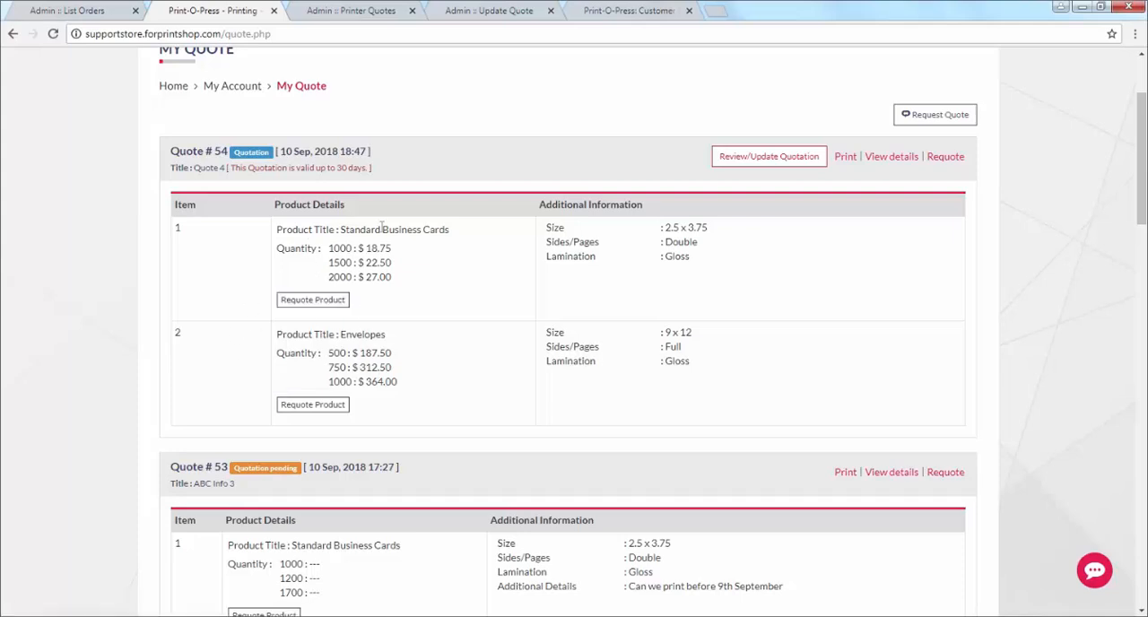
pyautogui.click(780, 170)
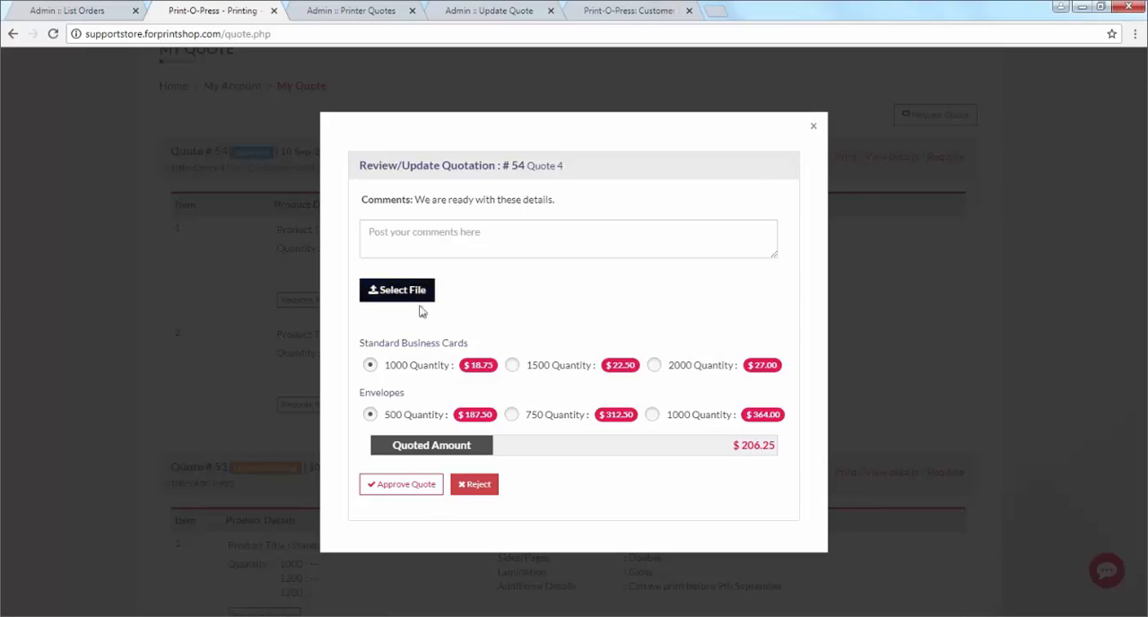
# Step: Approve Quote 4 with the comment "Perfect." and 2000 Standard Business Cards selected, keeping 500 Envelopes
pyautogui.click(431, 247)
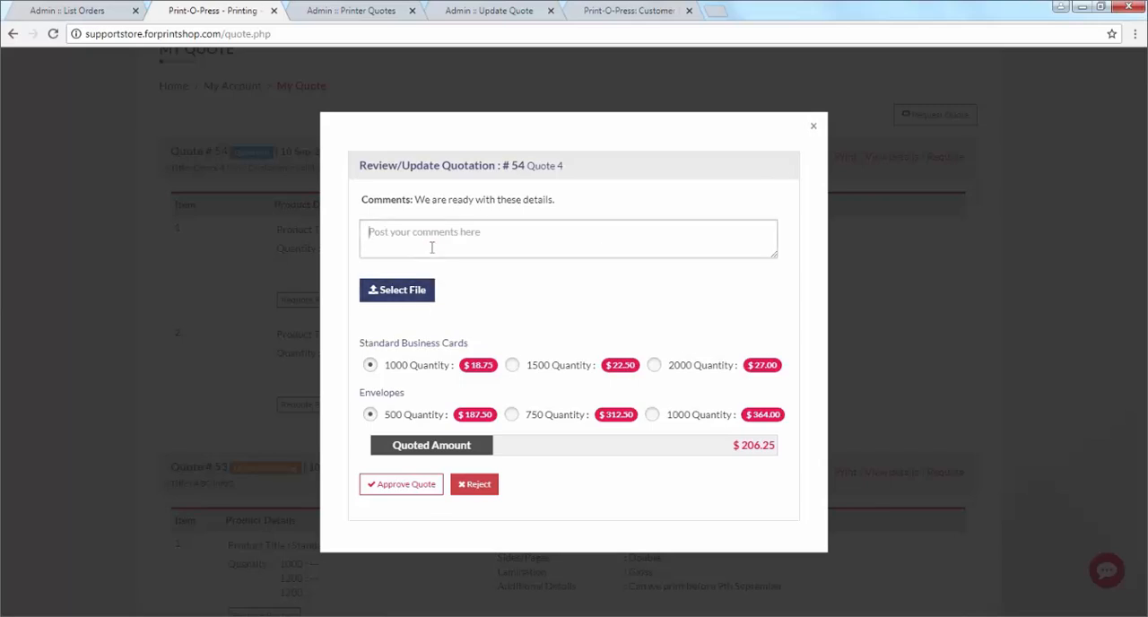
pyautogui.write('Perfect.')
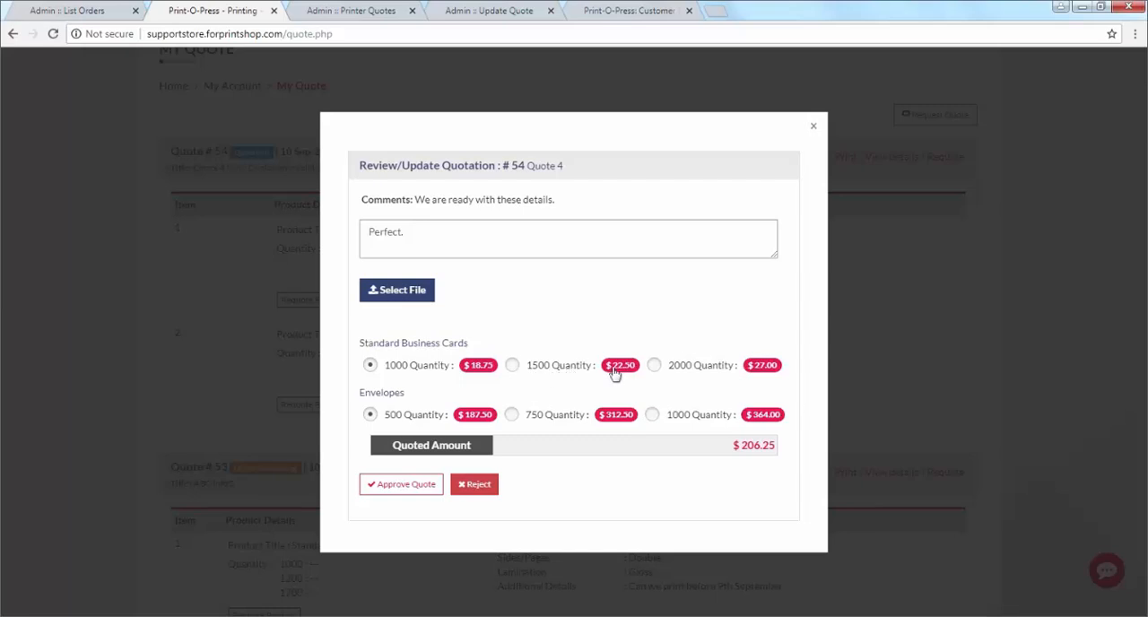
pyautogui.click(654, 365)
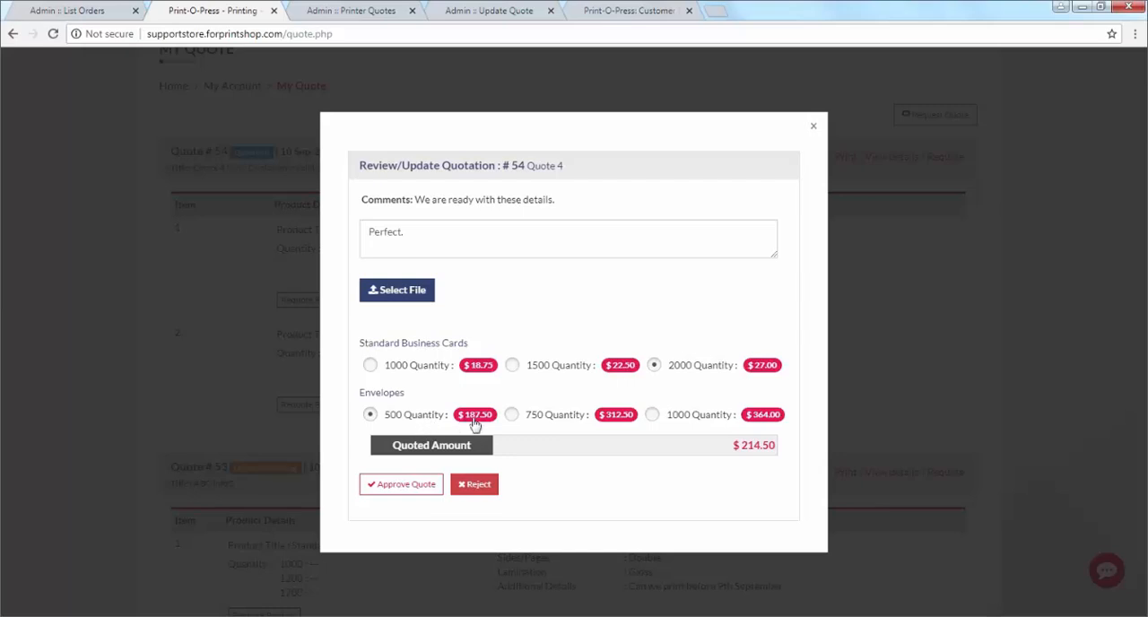
pyautogui.click(428, 486)
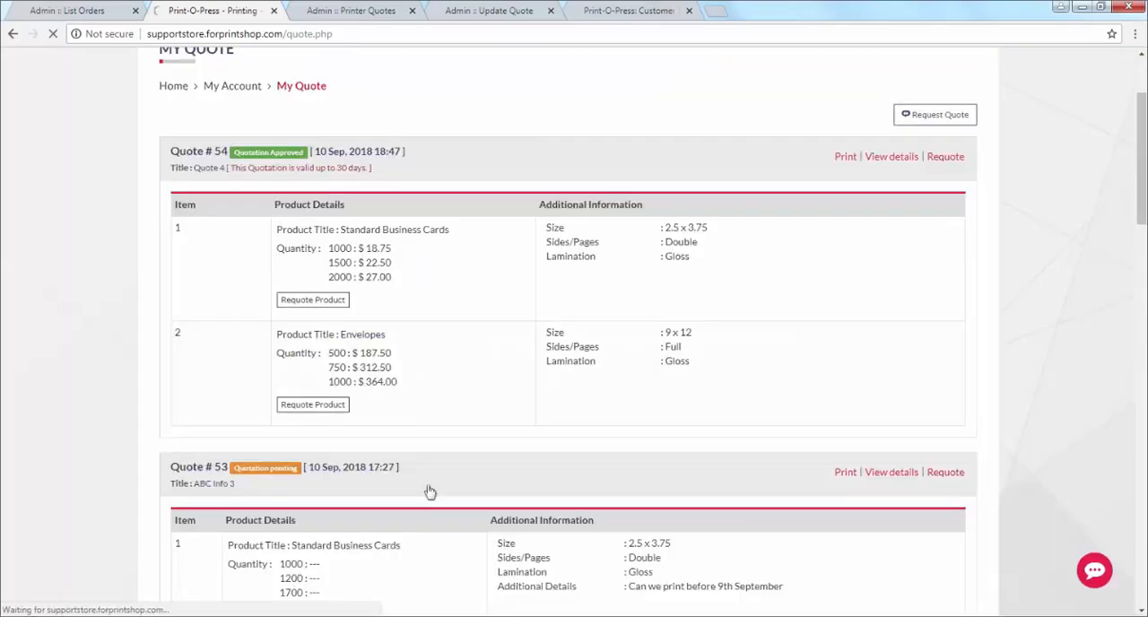
# Step: Set both products to Will Upload Artwork Later, agree to the Terms of Use, and add the quote to the cart
pyautogui.click(371, 358)
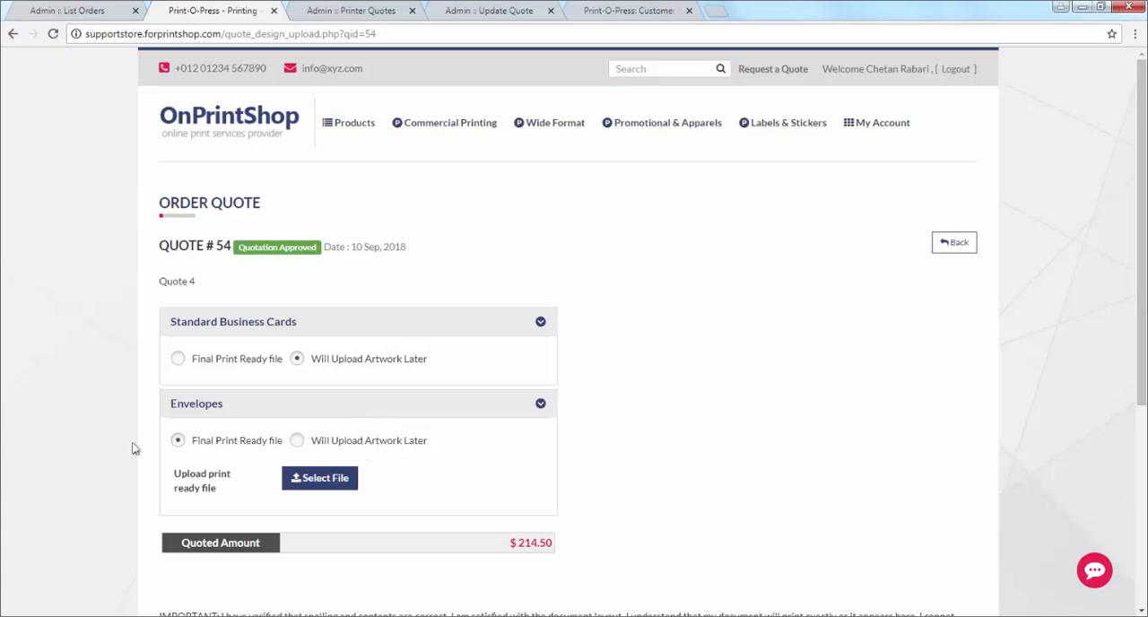
pyautogui.click(315, 446)
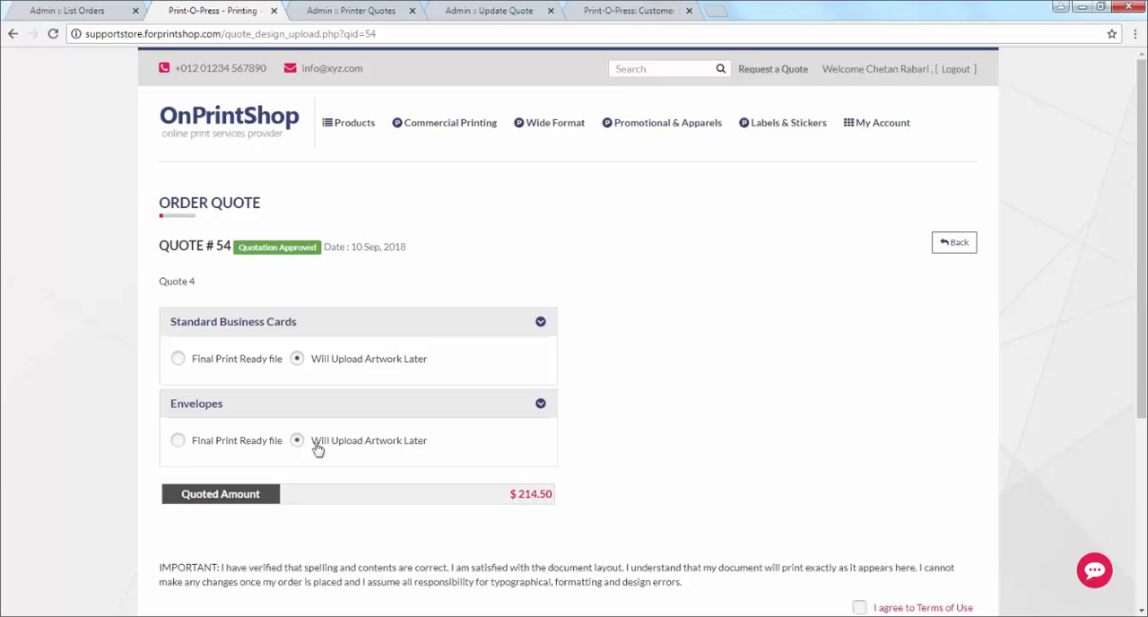
pyautogui.scroll(-3, 588, 439)
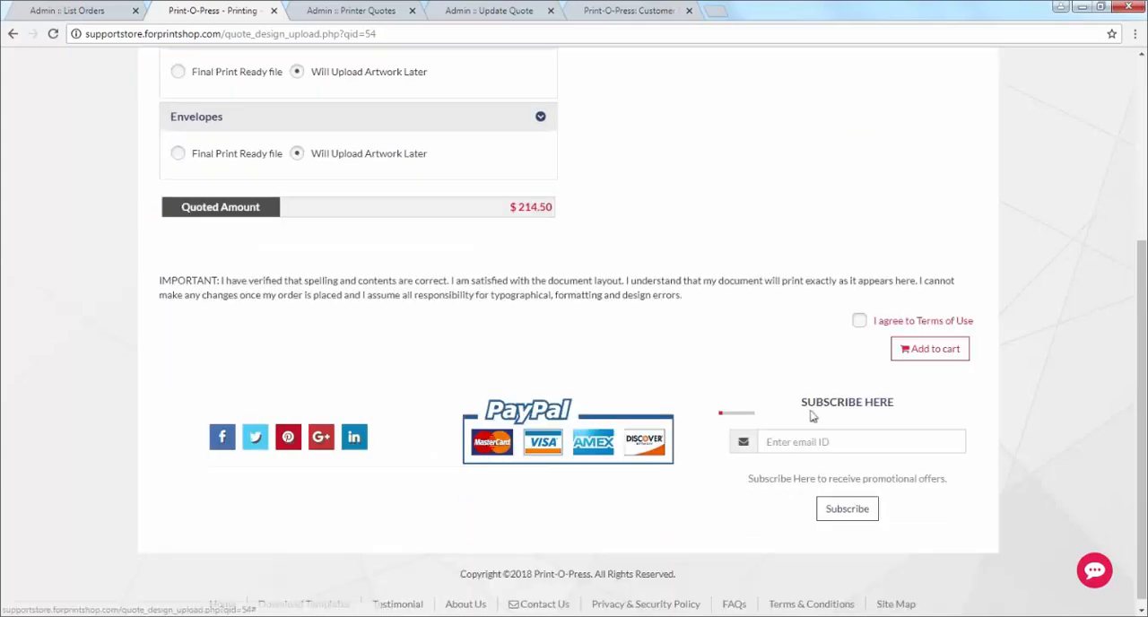
pyautogui.click(860, 320)
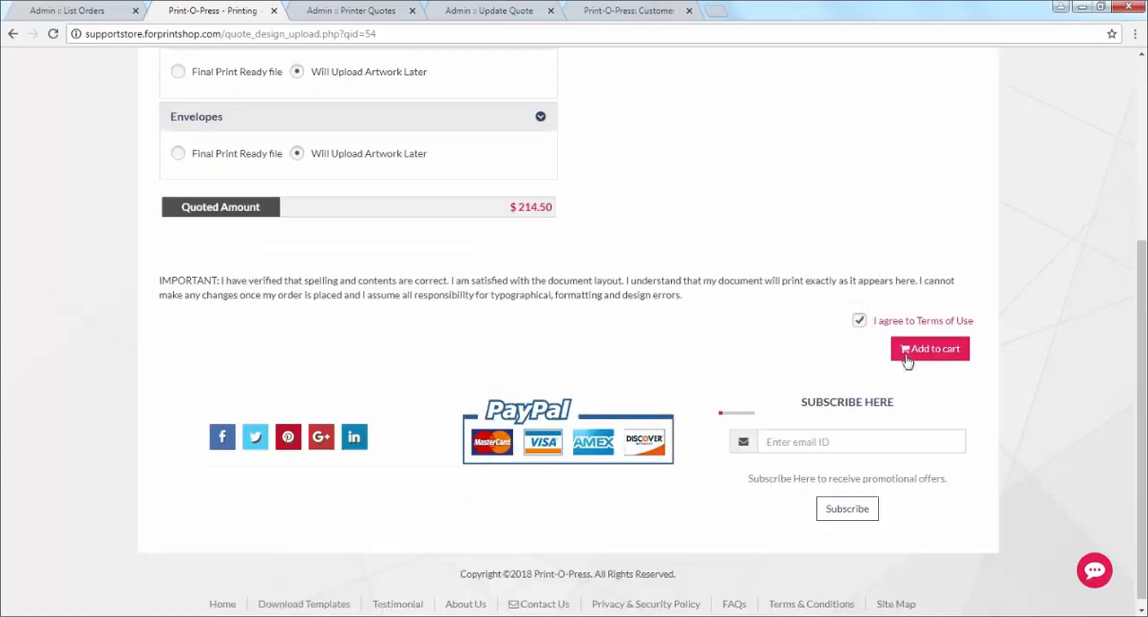
pyautogui.click(907, 357)
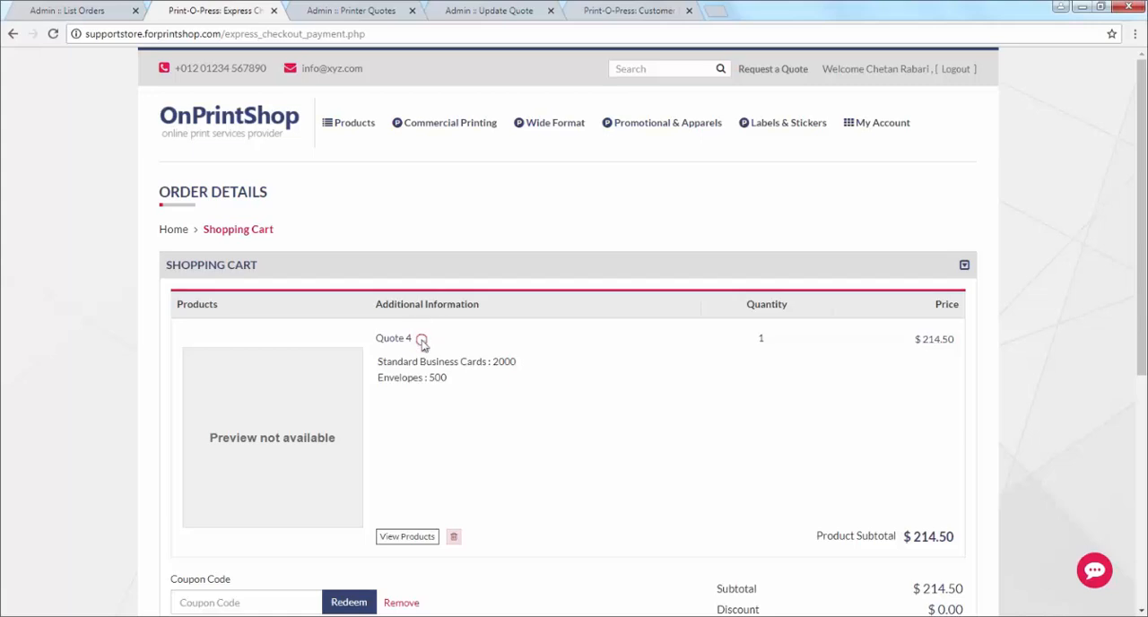
# Step: Check Quote 4 and its total in the shopping cart, and continue to the payment and shipping details
pyautogui.moveTo(418, 338); pyautogui.dragTo(375, 339)
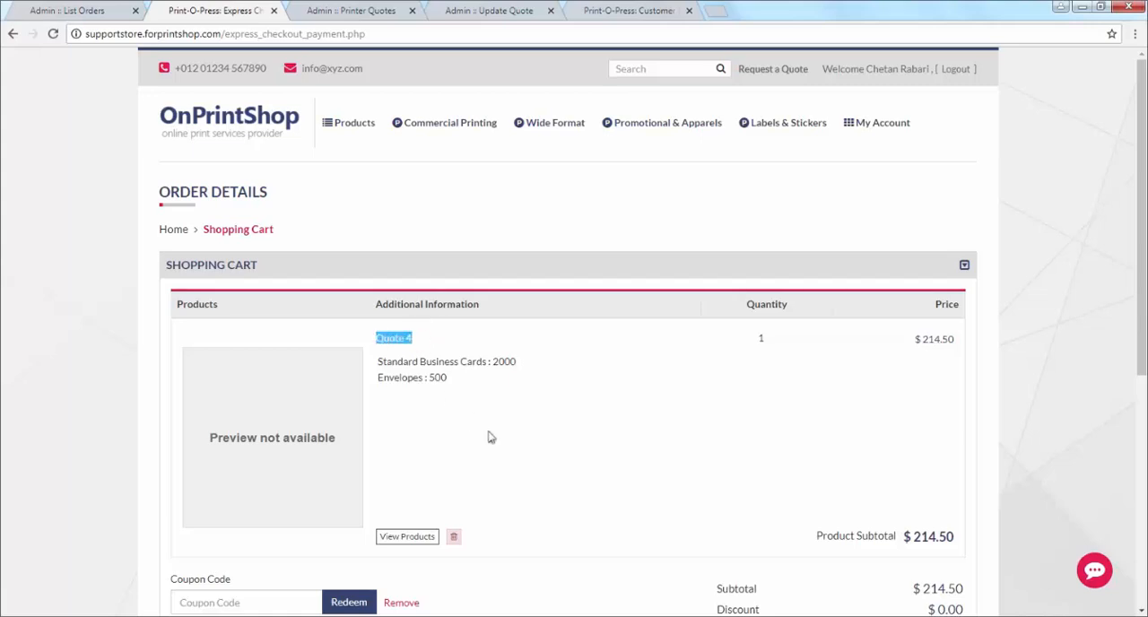
pyautogui.scroll(-2, 705, 415)
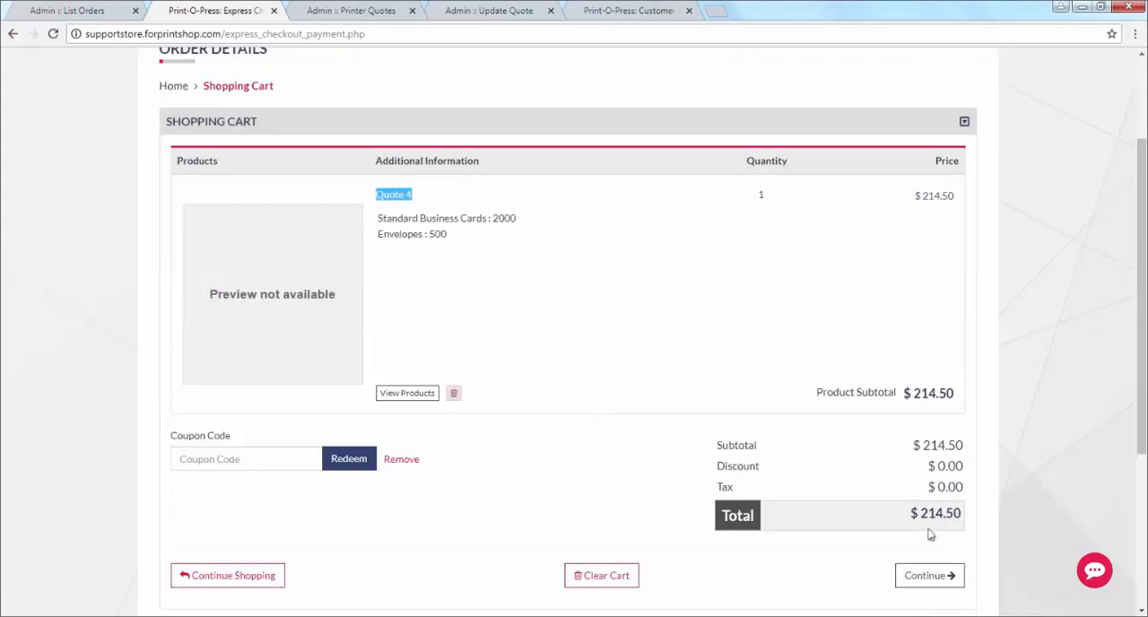
pyautogui.scroll(-2, 930, 533)
pyautogui.click(921, 441)
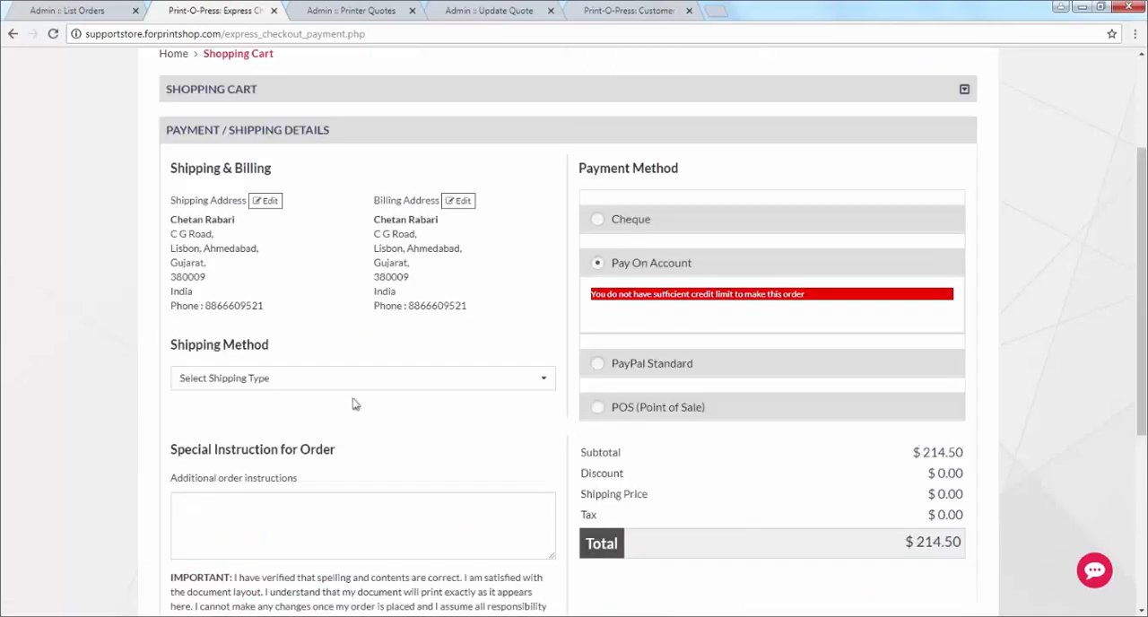
# Step: Set the order's shipping method to the weight-based Expedite option
pyautogui.click(335, 381)
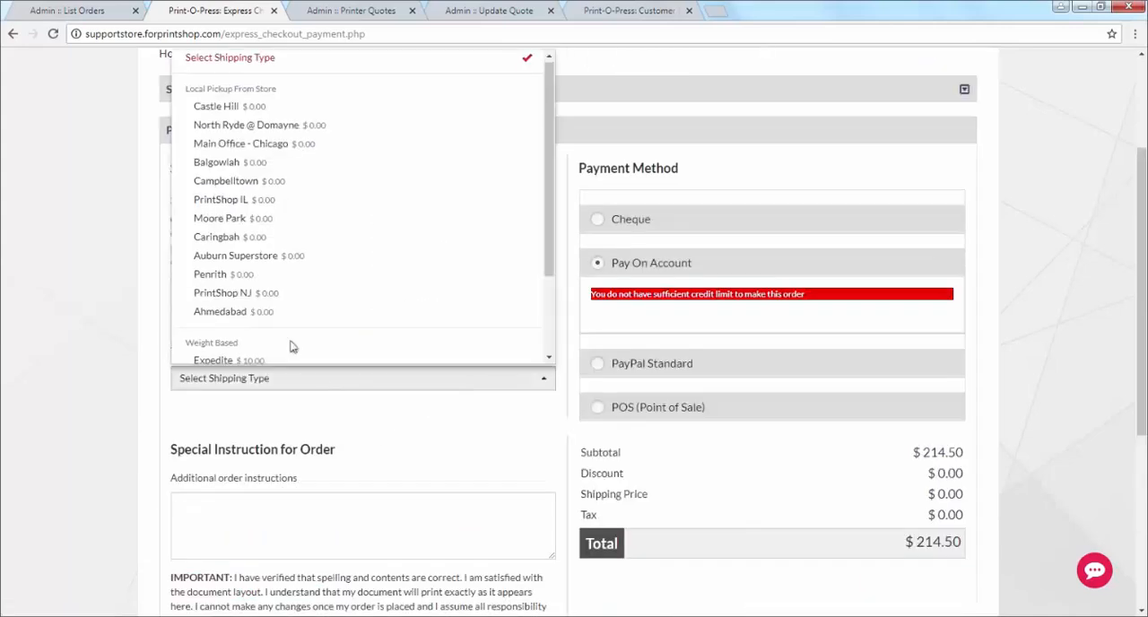
pyautogui.scroll(-2, 290, 344)
pyautogui.click(279, 257)
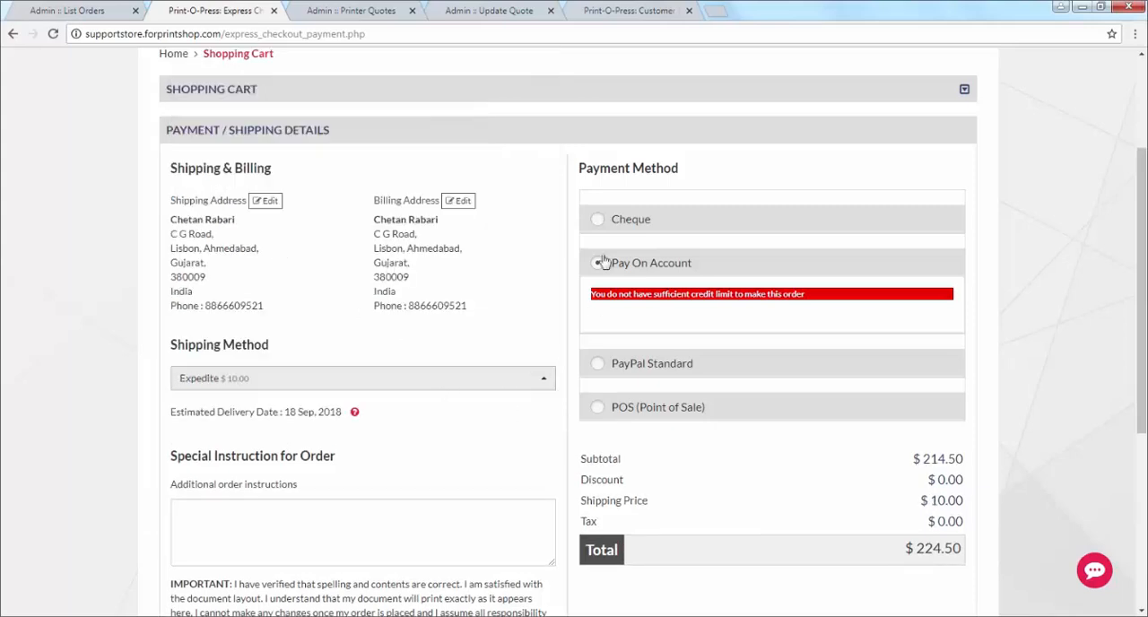
# Step: Compare the Cheque and PayPal Standard payment methods against the order total, and choose Cheque
pyautogui.click(598, 222)
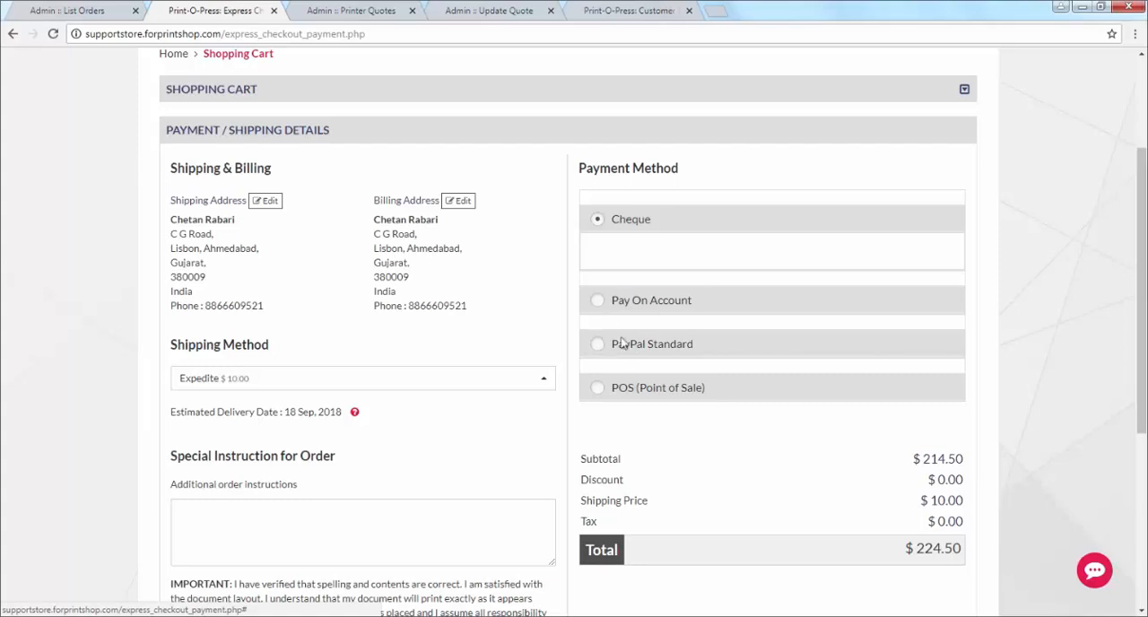
pyautogui.scroll(-1, 682, 434)
pyautogui.scroll(-3, 681, 433)
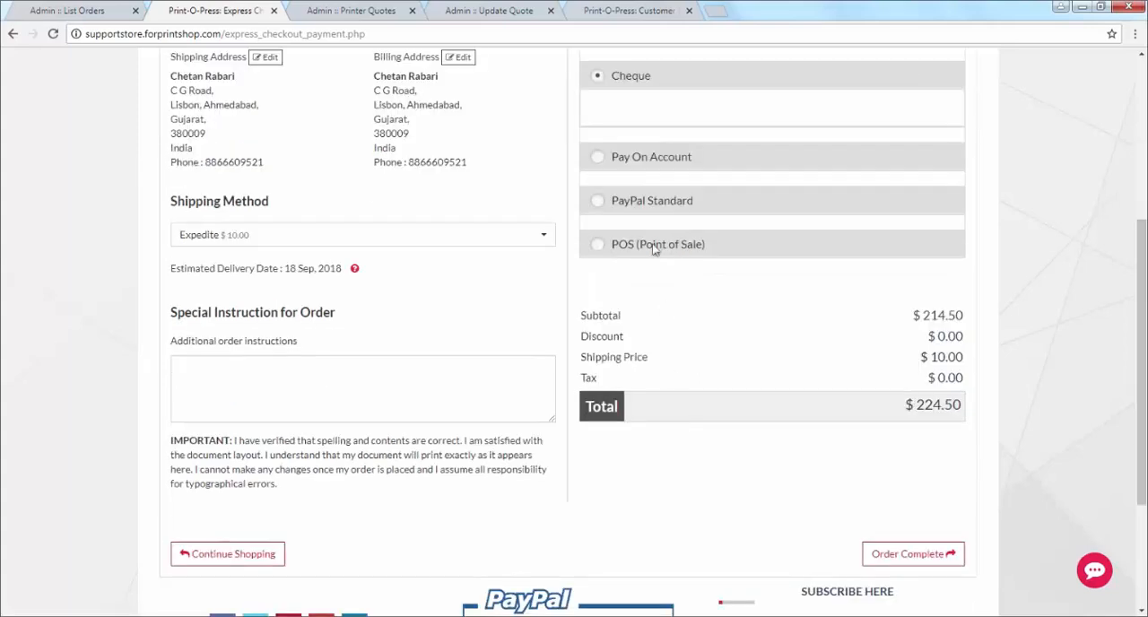
pyautogui.click(648, 203)
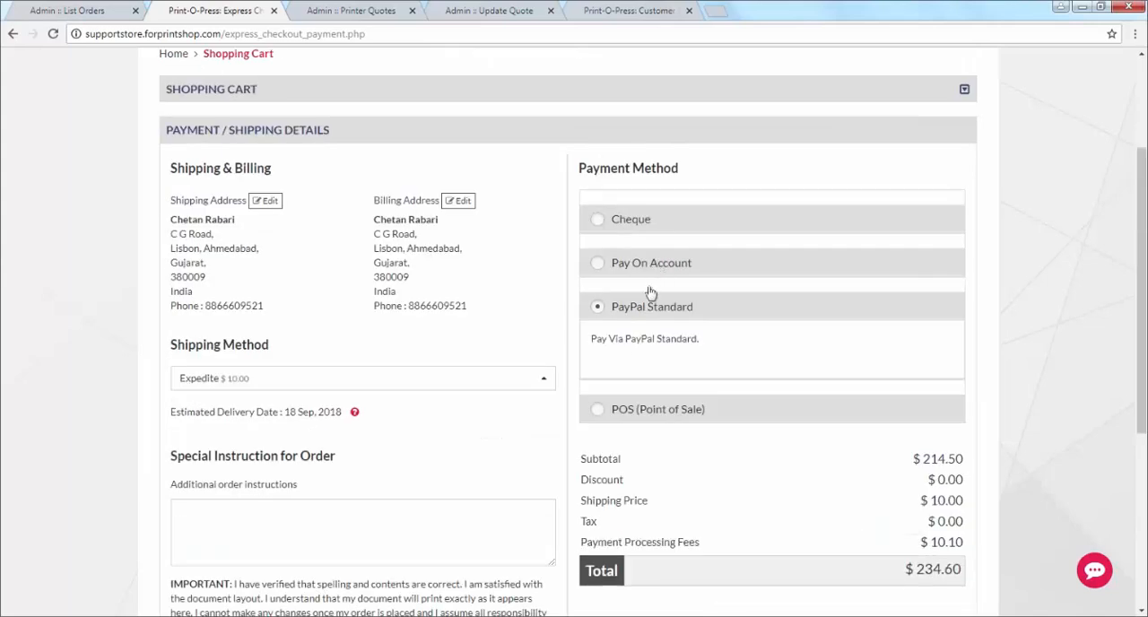
pyautogui.scroll(-3, 739, 474)
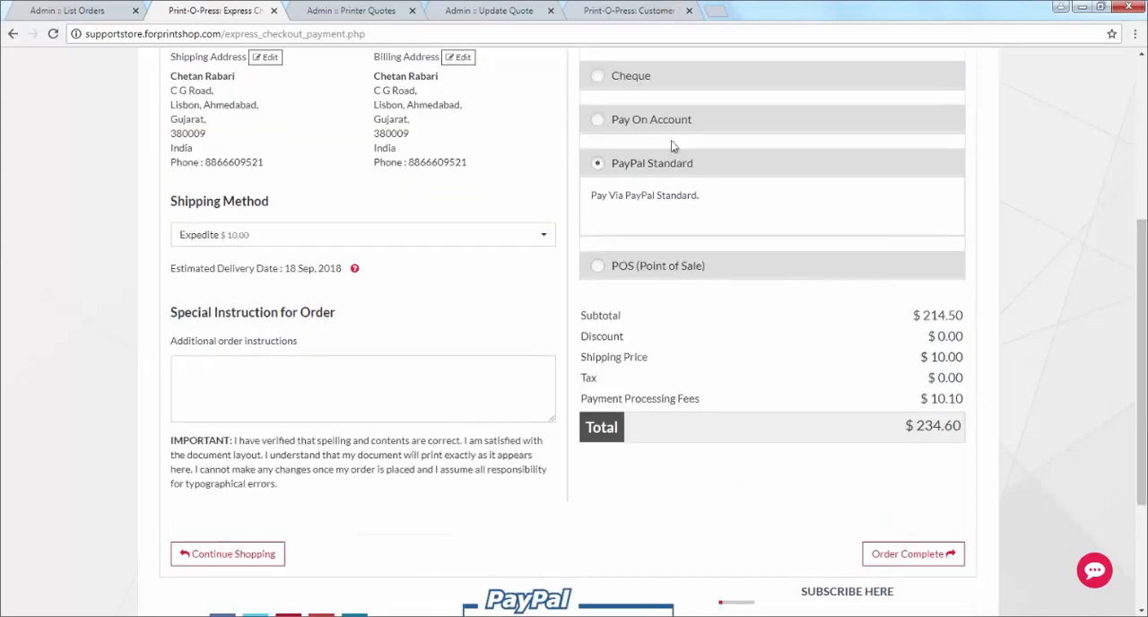
pyautogui.click(631, 76)
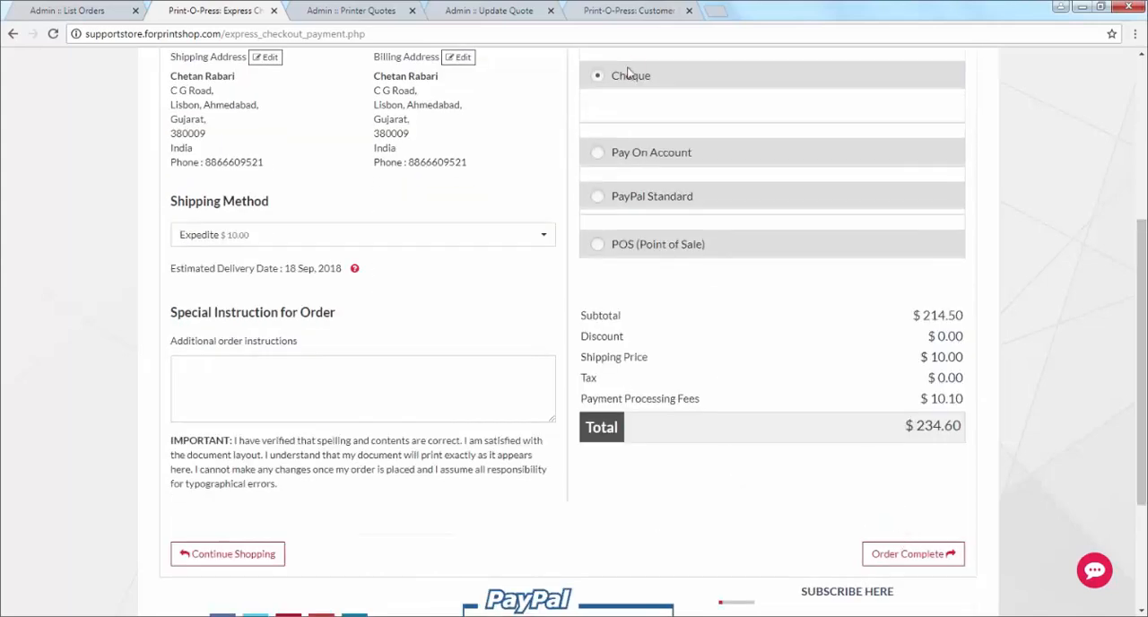
# Step: Complete the customer's order for Quote 4, and check the quote's status in the admin list of customer quotes
pyautogui.scroll(-3, 874, 547)
pyautogui.click(899, 485)
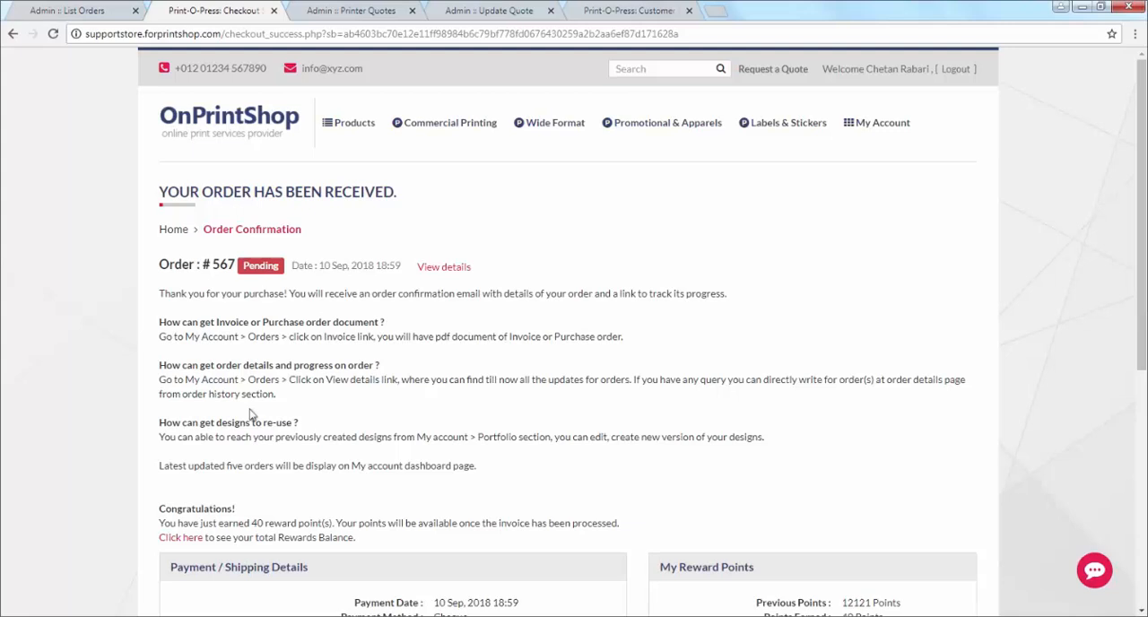
pyautogui.click(85, 13)
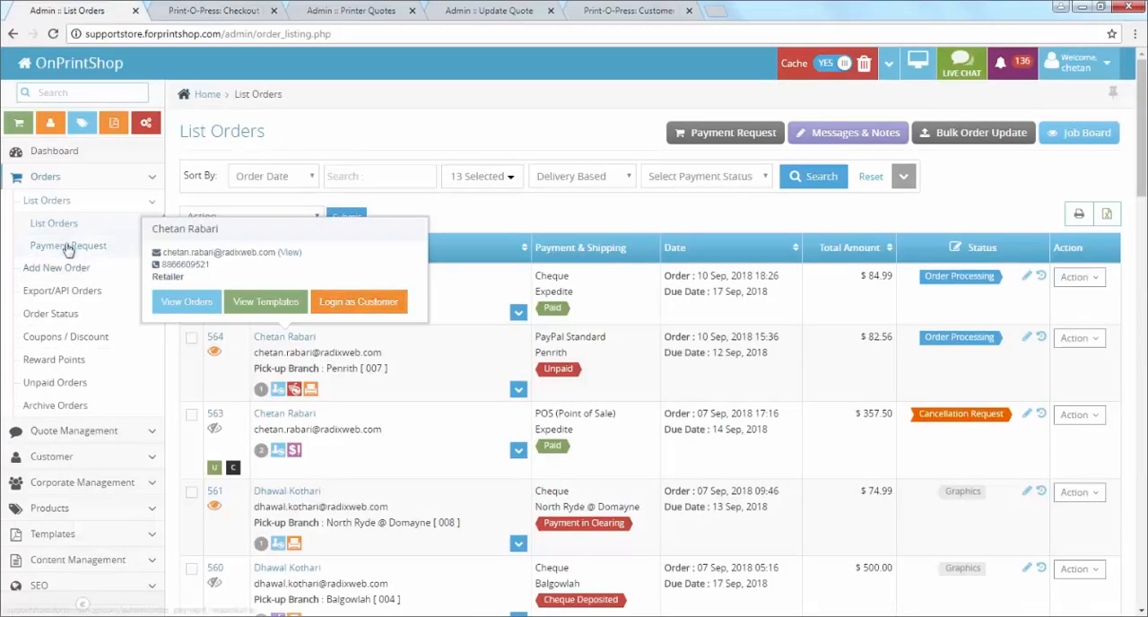
pyautogui.click(76, 430)
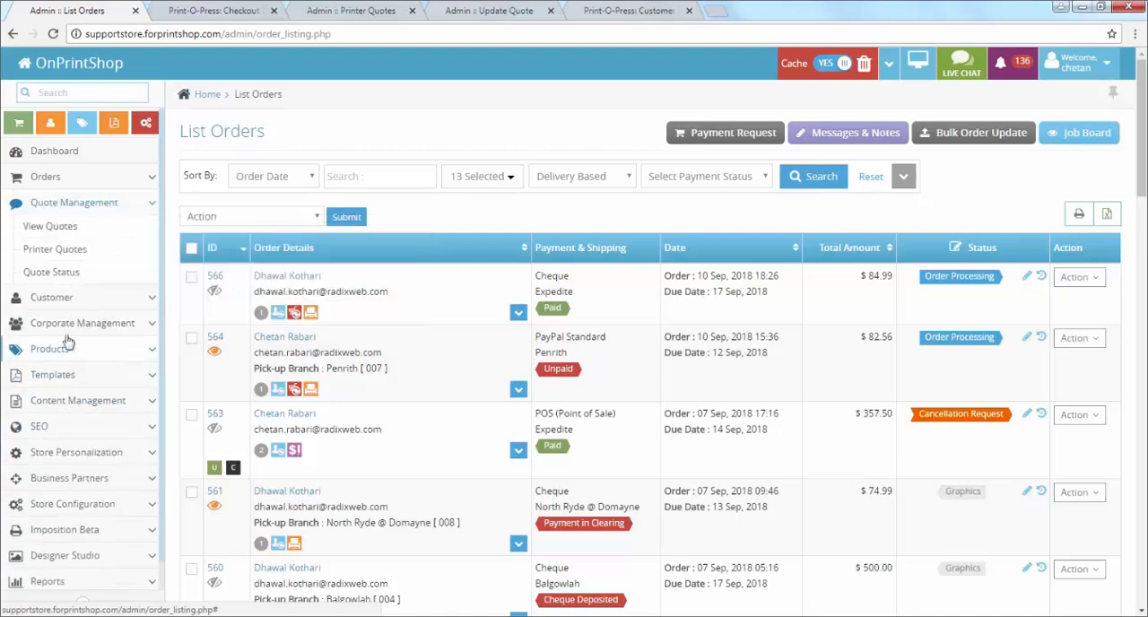
pyautogui.click(59, 227)
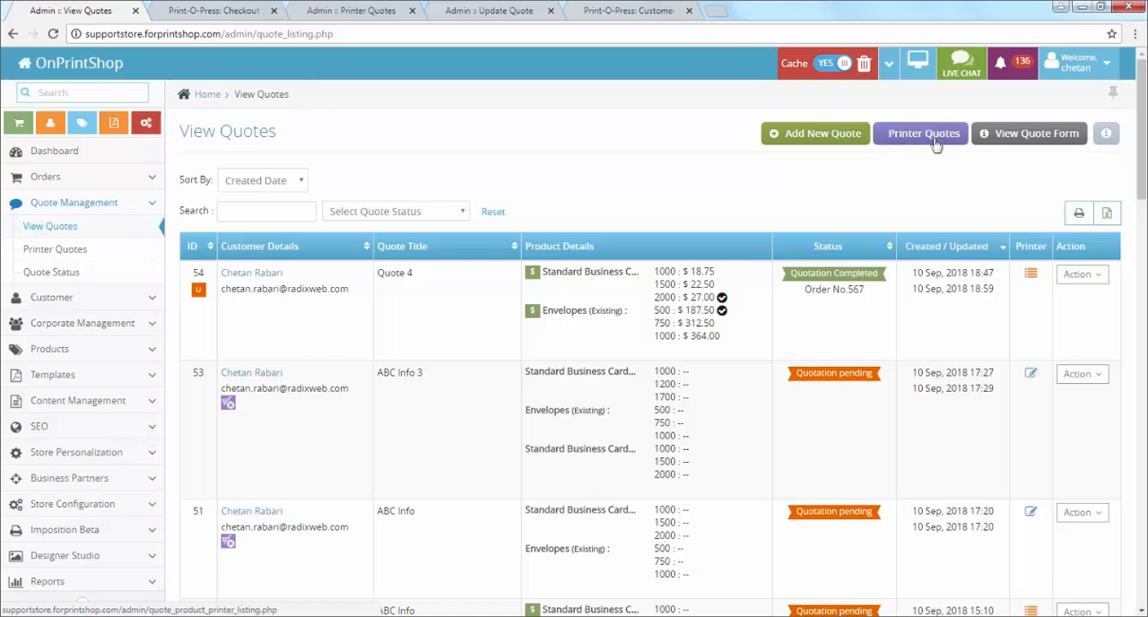
# Step: Review the printer quotes by status, including all, approved, quotation, assigned, disapproved and declined ones
pyautogui.click(935, 145)
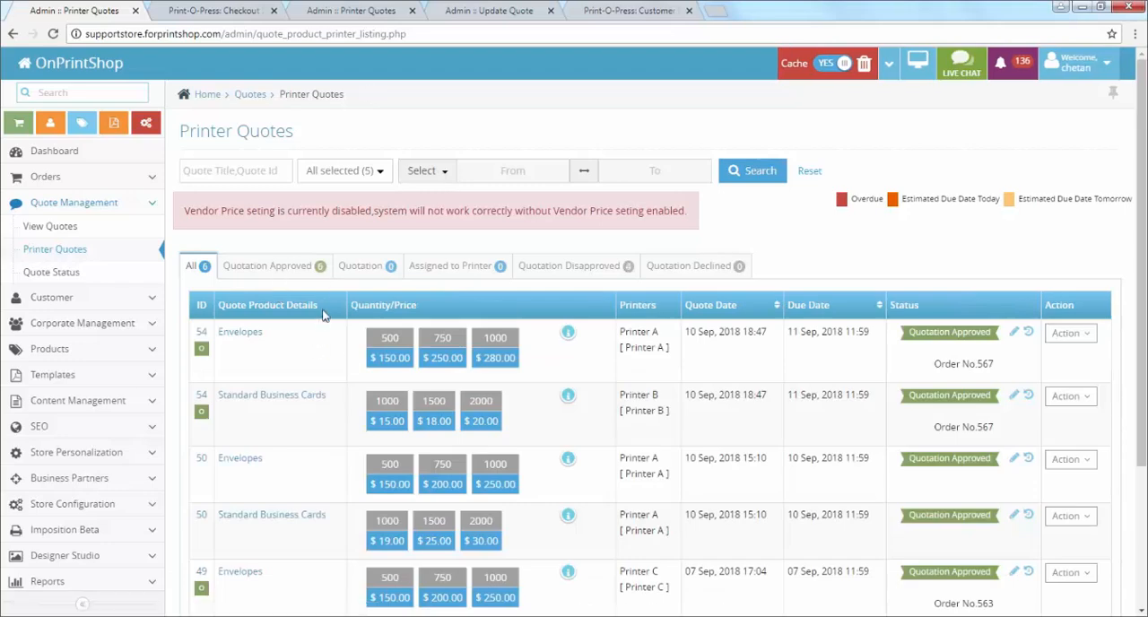
pyautogui.click(310, 266)
pyautogui.click(362, 265)
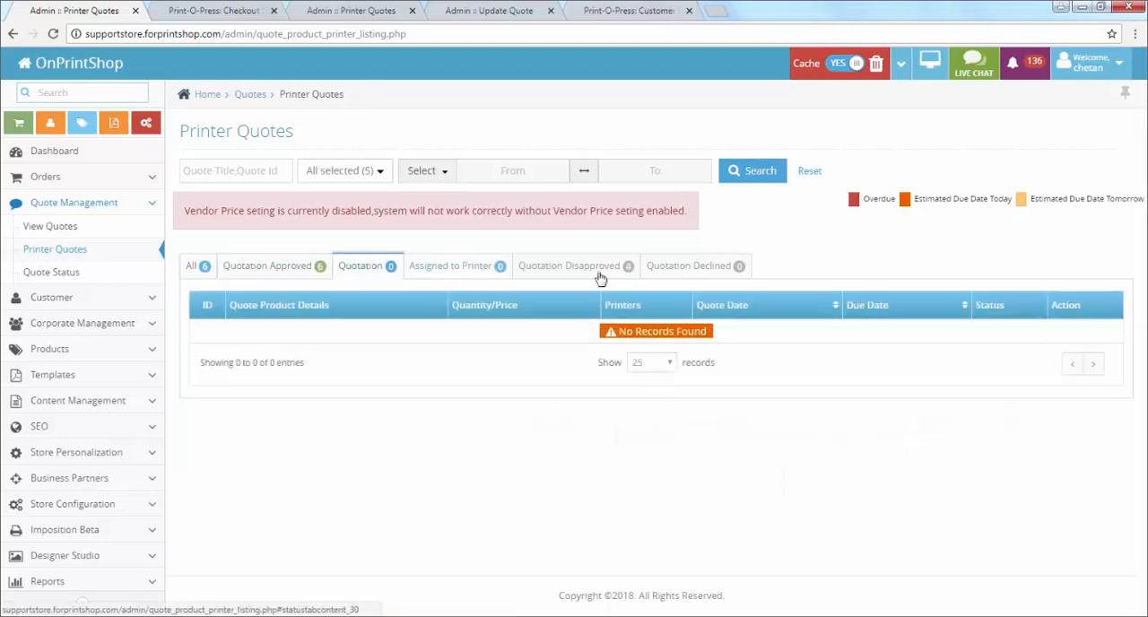
pyautogui.click(594, 266)
pyautogui.click(667, 266)
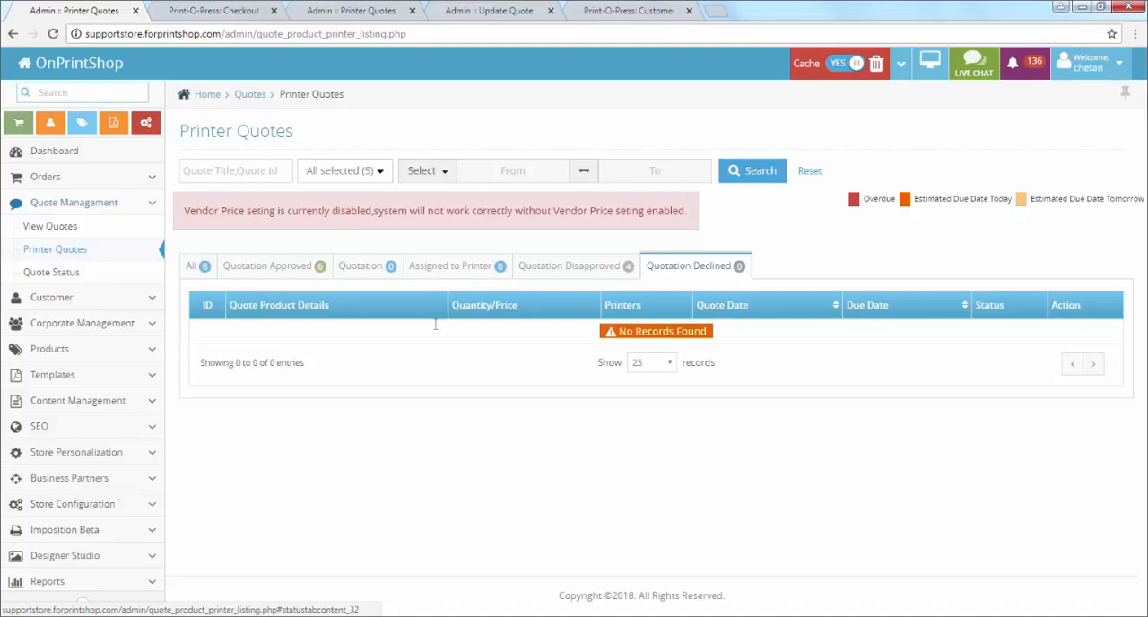
pyautogui.click(196, 266)
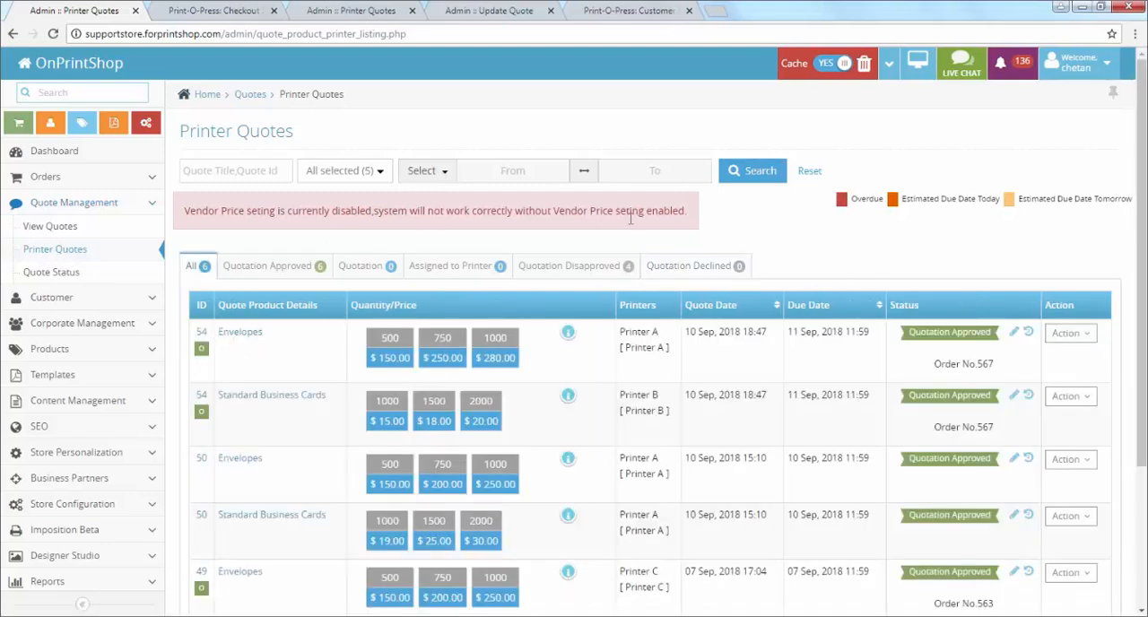
pyautogui.click(259, 275)
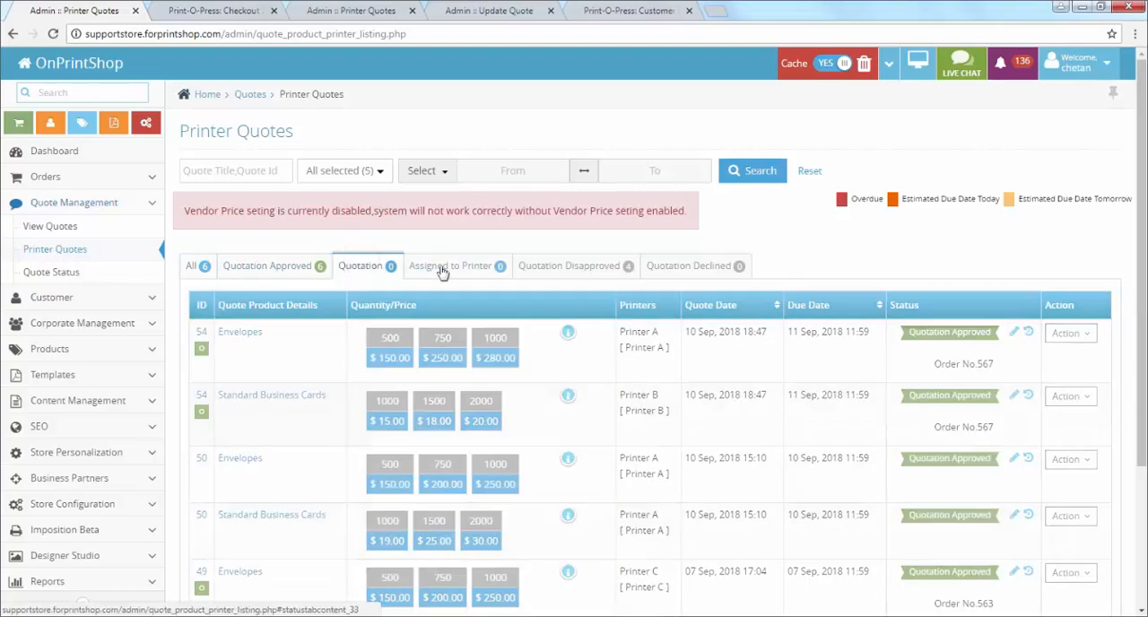
pyautogui.click(440, 267)
pyautogui.click(523, 271)
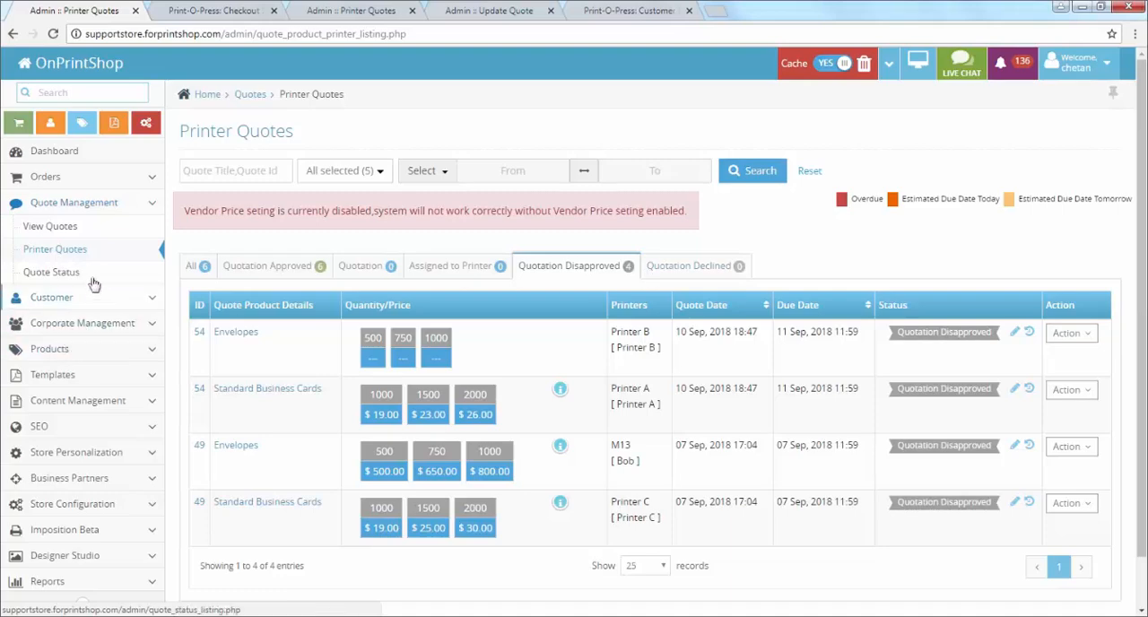
# Step: Examine the printer quote statuses, including Assigned to Printer and Quotation Declined
pyautogui.click(48, 274)
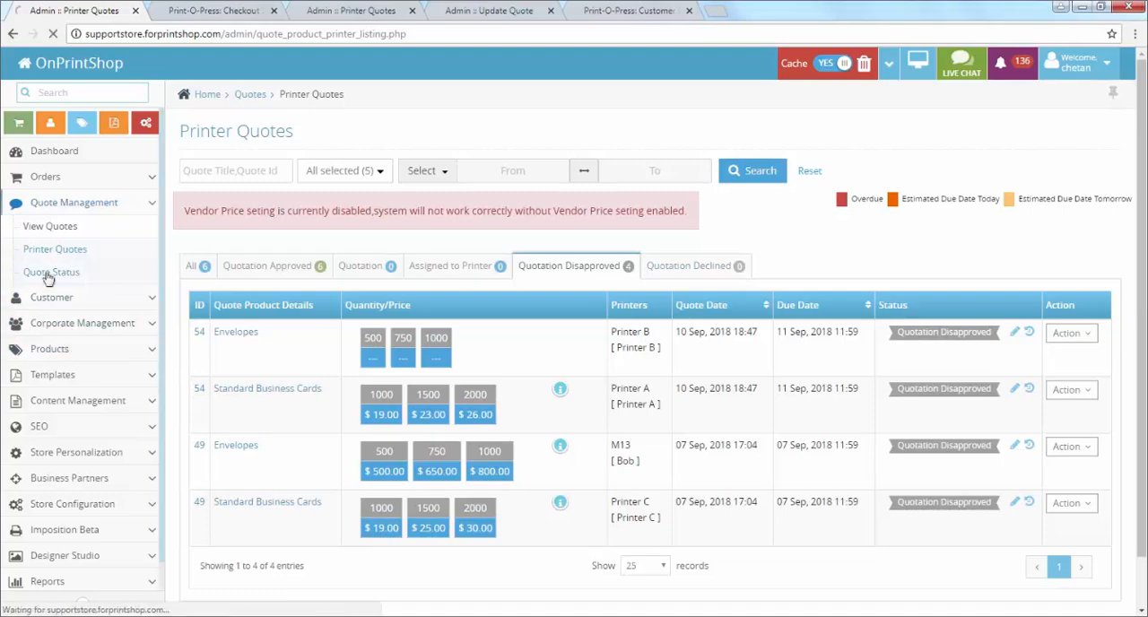
pyautogui.click(311, 183)
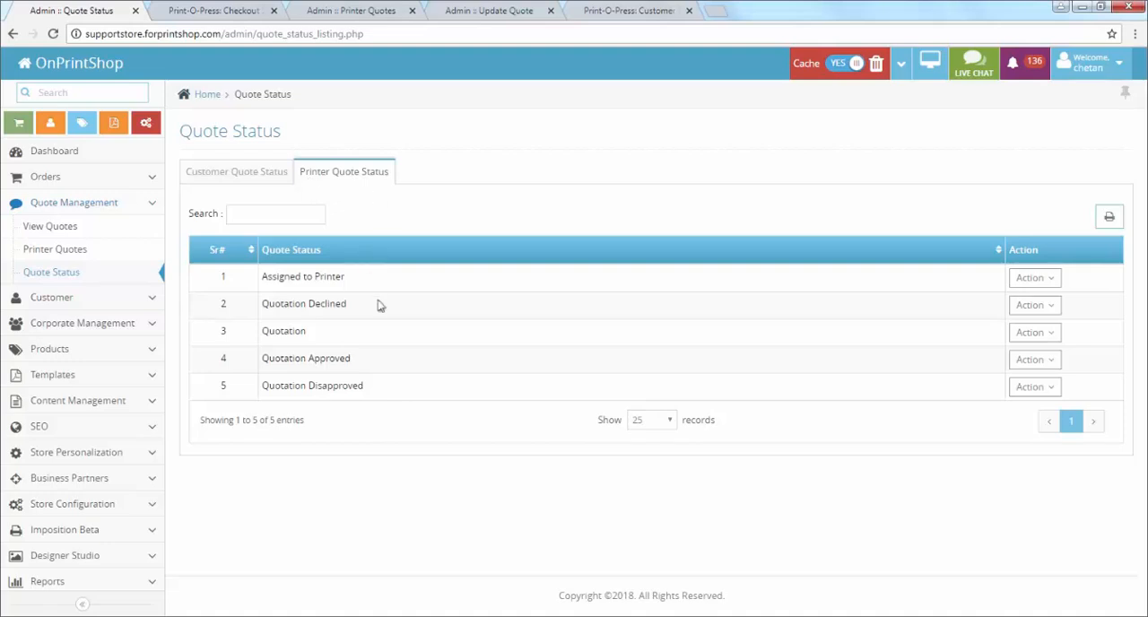
pyautogui.moveTo(258, 281); pyautogui.dragTo(346, 279)
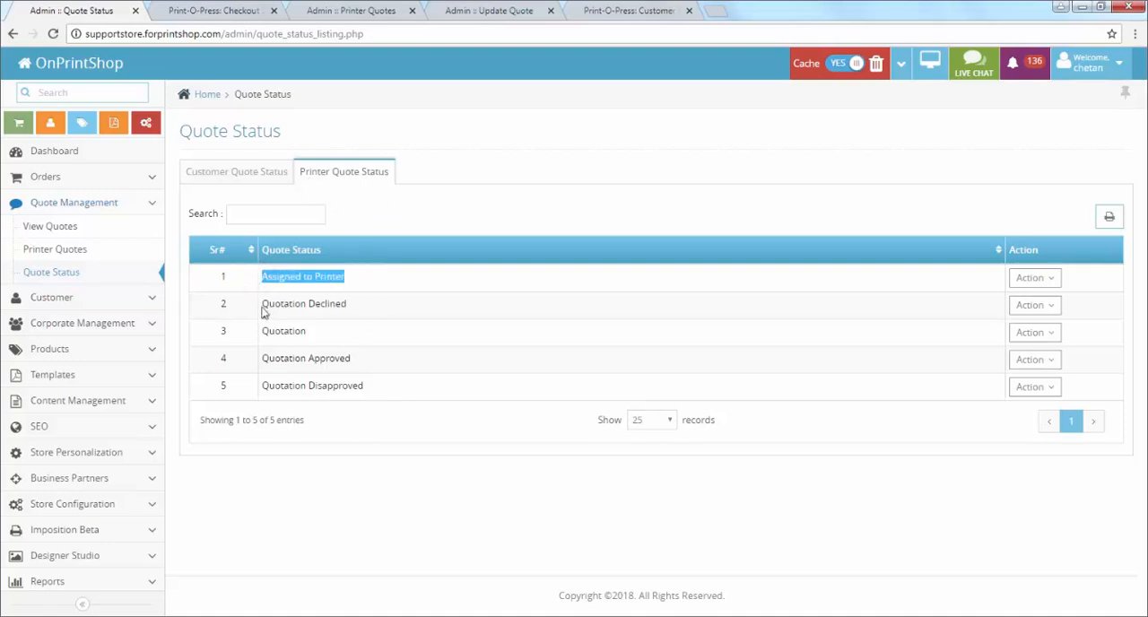
pyautogui.moveTo(264, 312); pyautogui.dragTo(348, 307)
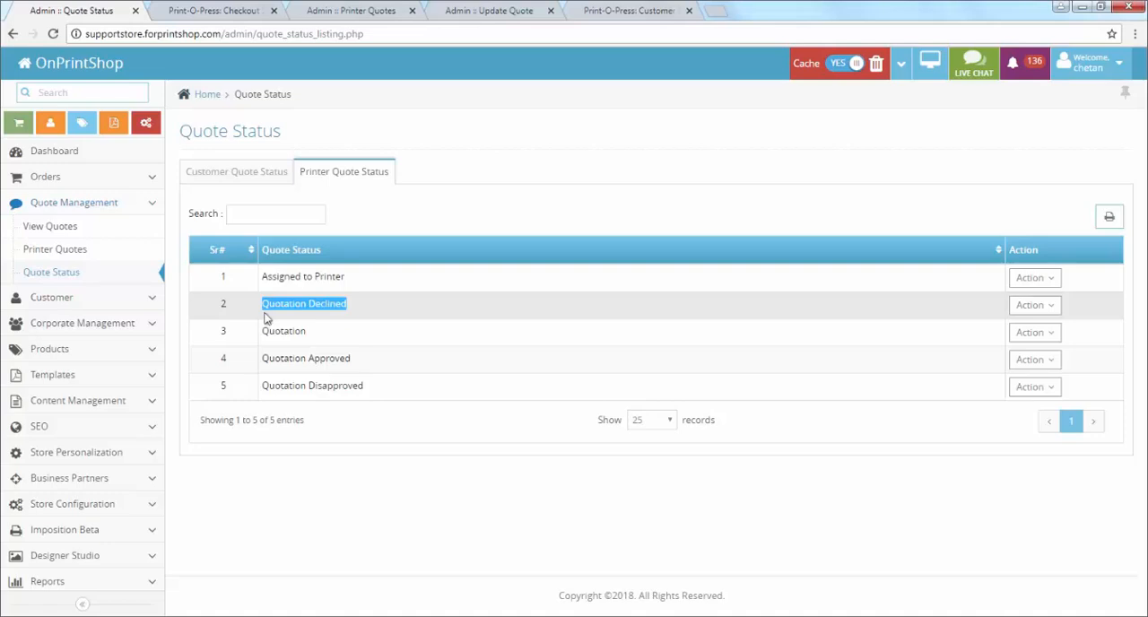
# Step: Open the printer status Quotation and examine its email template, placeholders and description, then return to the quote status list
pyautogui.click(1030, 306)
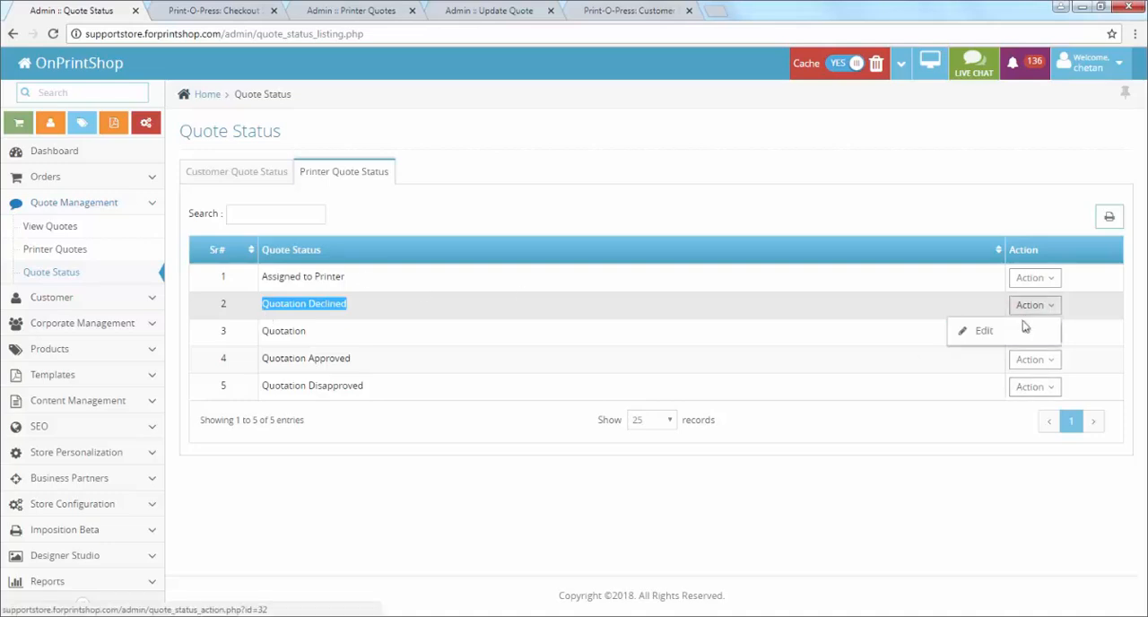
pyautogui.click(1025, 332)
pyautogui.click(1024, 334)
pyautogui.click(1017, 364)
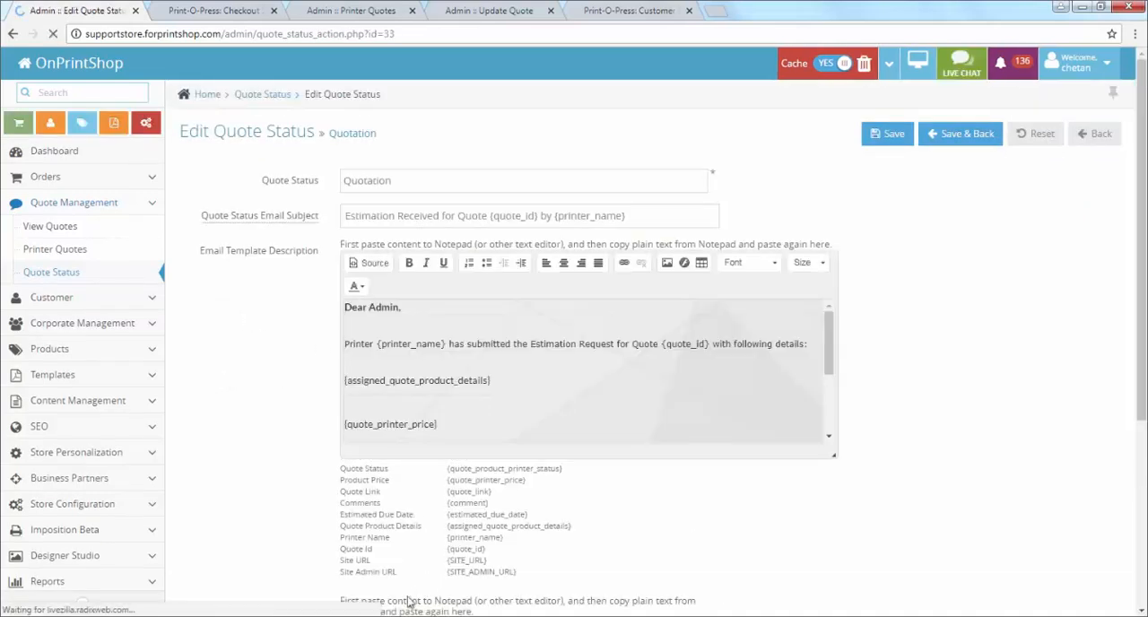
pyautogui.scroll(-5, 417, 392)
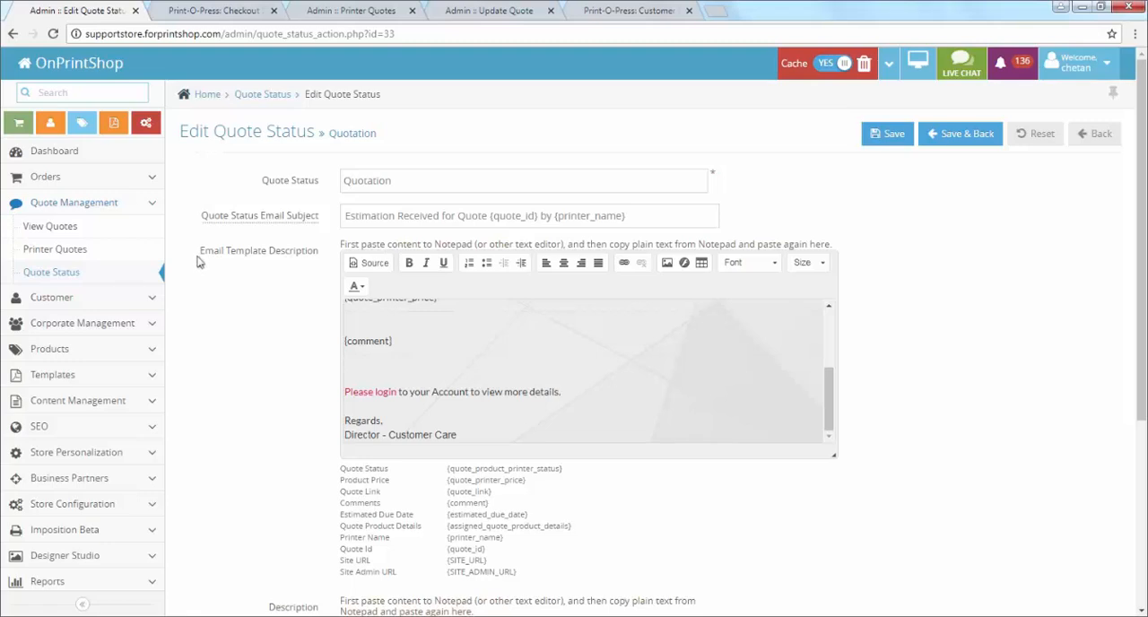
pyautogui.moveTo(199, 255); pyautogui.dragTo(309, 258)
pyautogui.scroll(5, 414, 391)
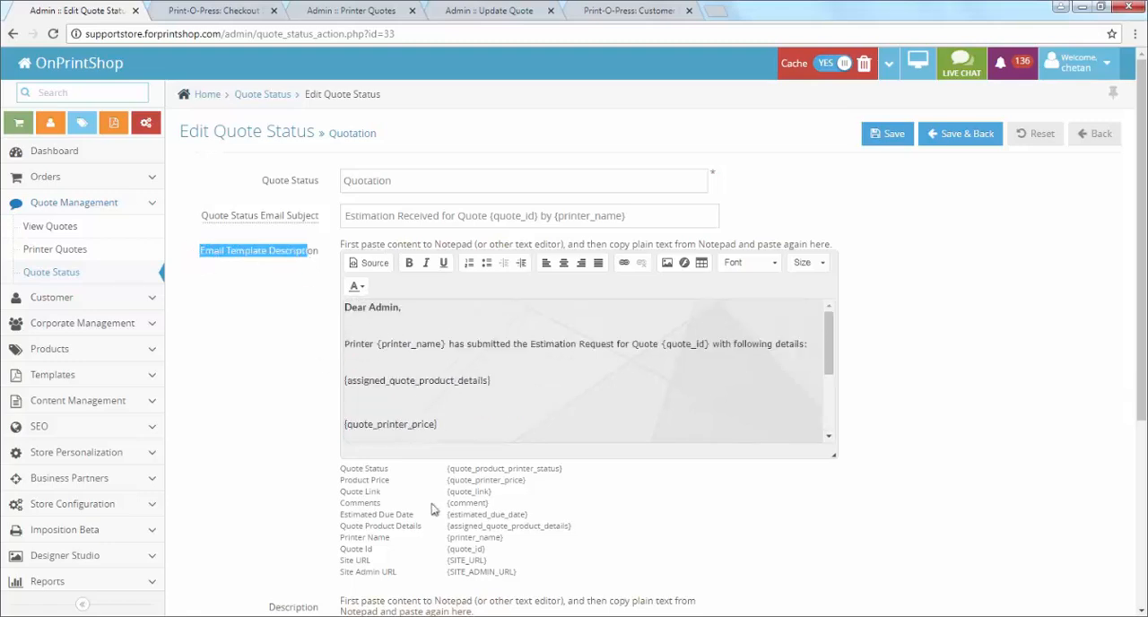
pyautogui.scroll(-5, 546, 420)
pyautogui.scroll(-3, 385, 480)
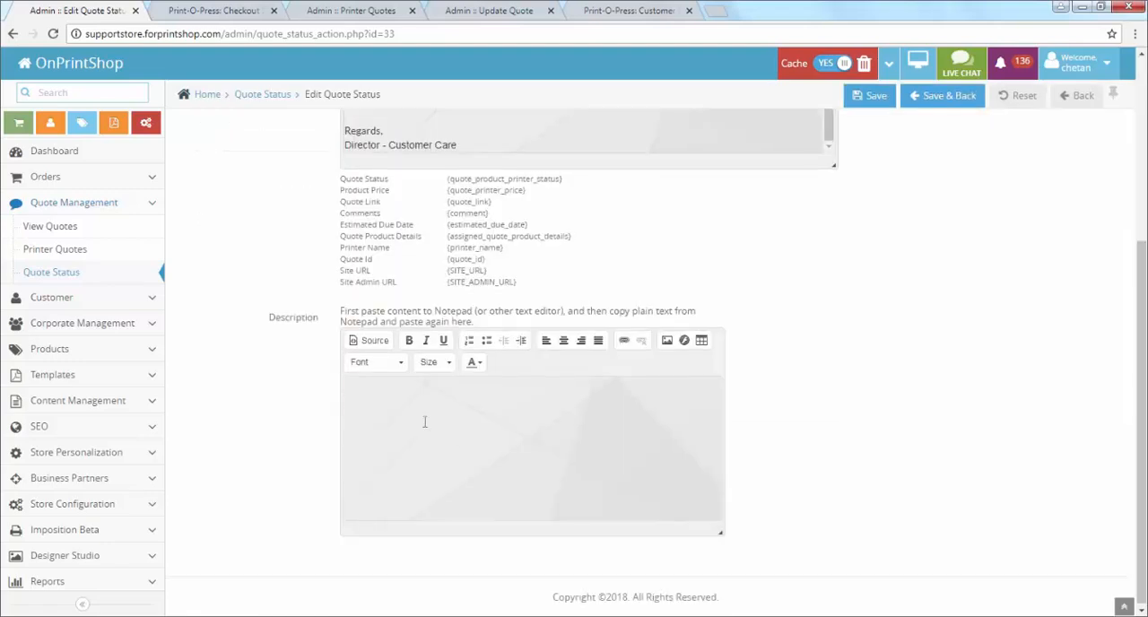
pyautogui.scroll(3, 324, 453)
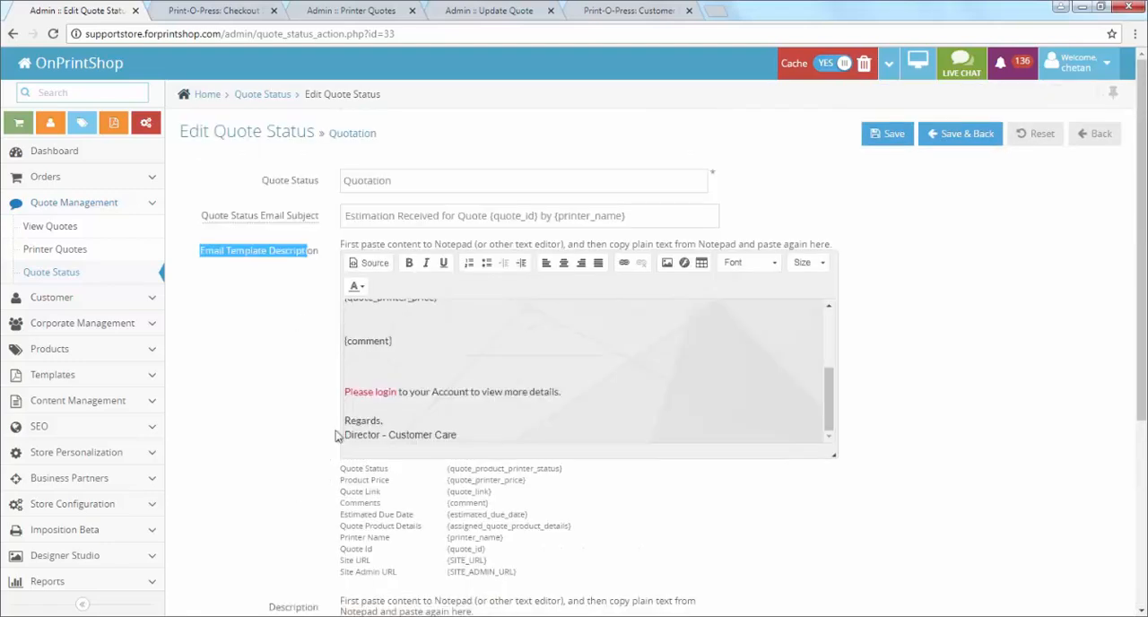
pyautogui.scroll(5, 363, 422)
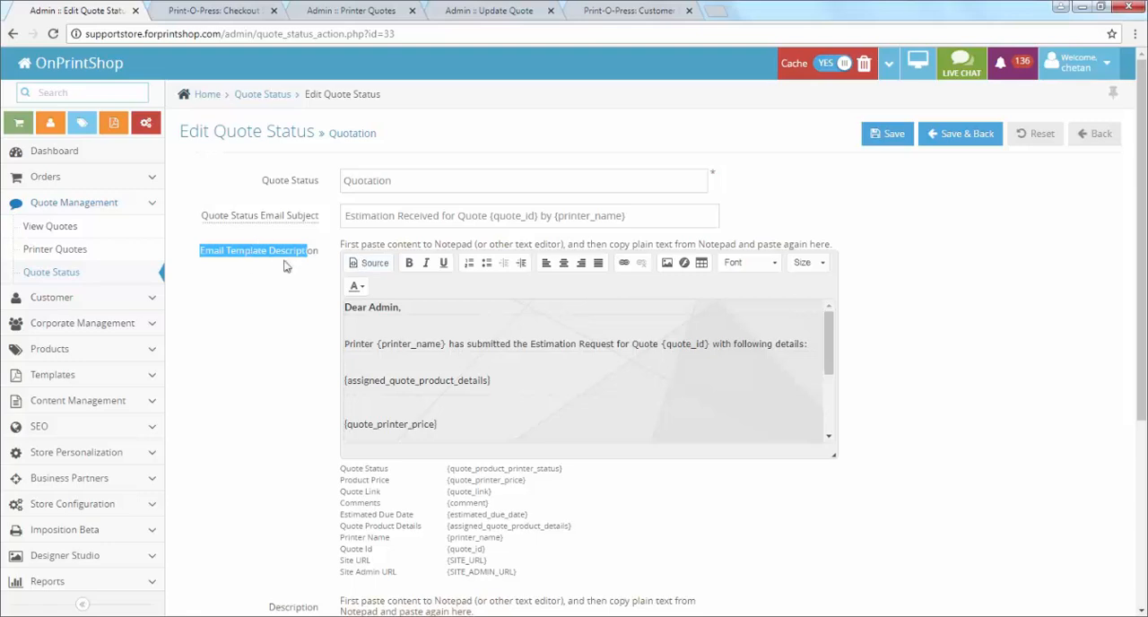
pyautogui.click(240, 93)
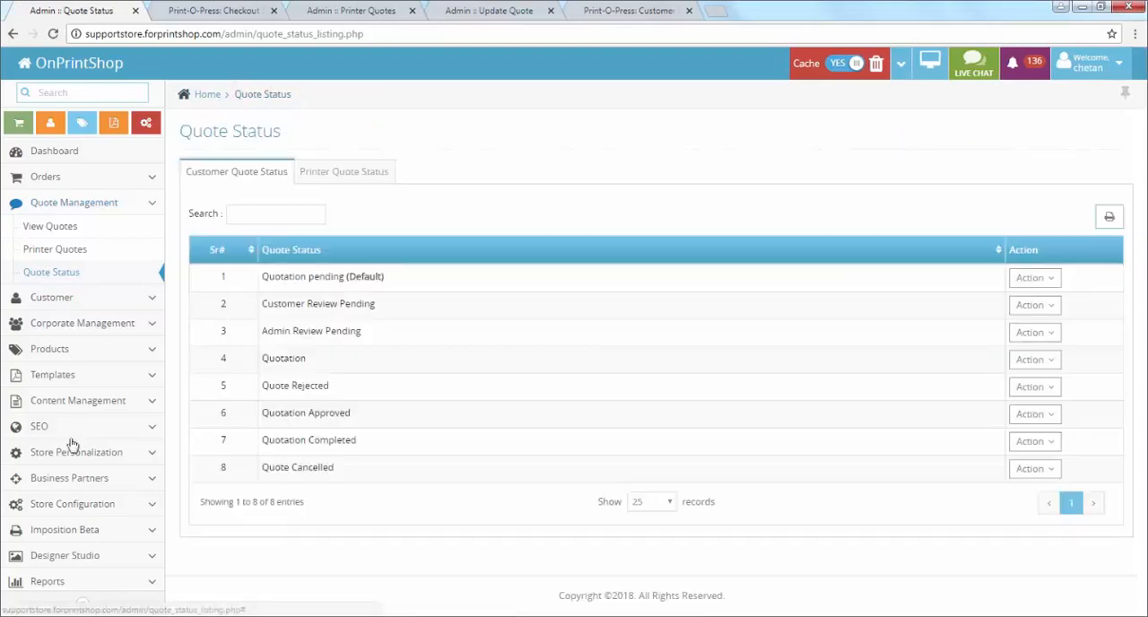
# Step: Open the Printer C record for editing from the business partners' printer list
pyautogui.click(74, 483)
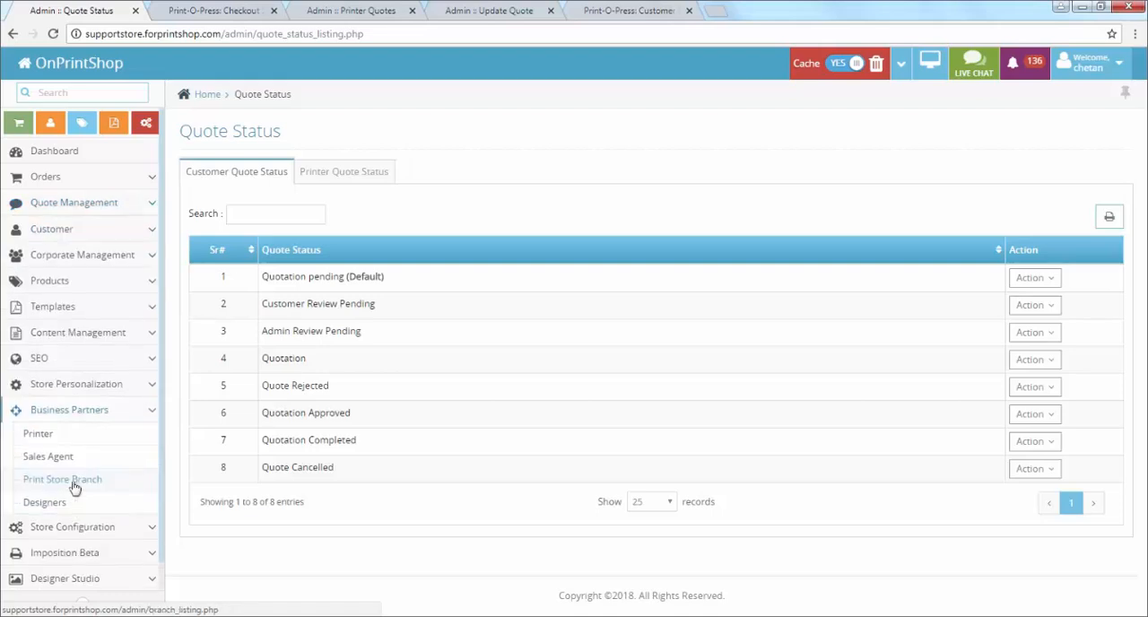
pyautogui.click(70, 439)
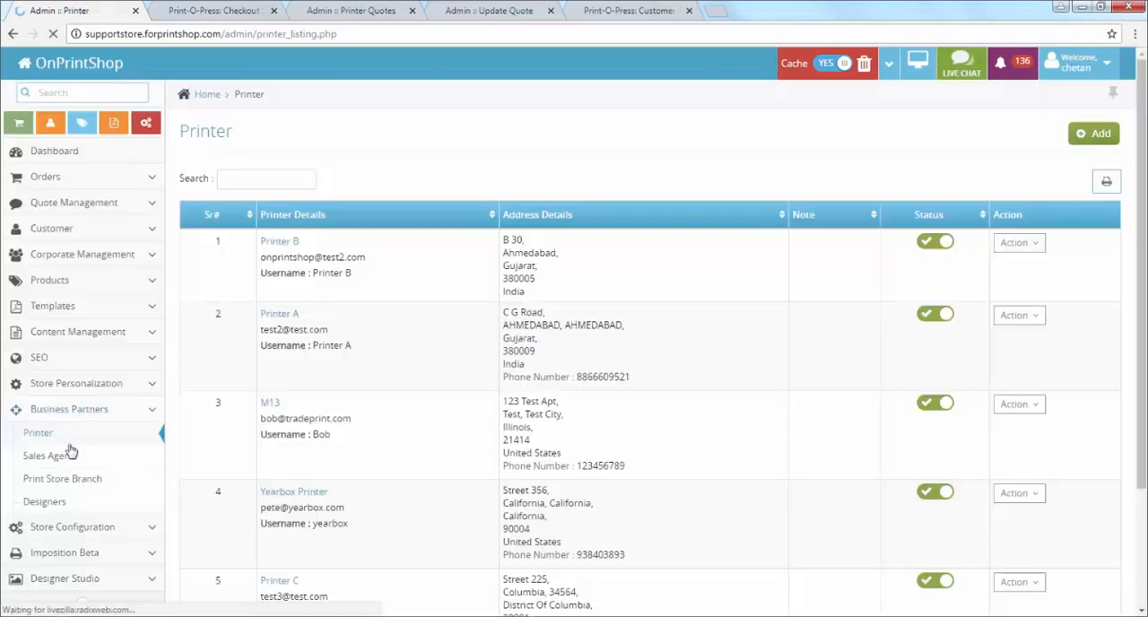
pyautogui.scroll(-3, 285, 429)
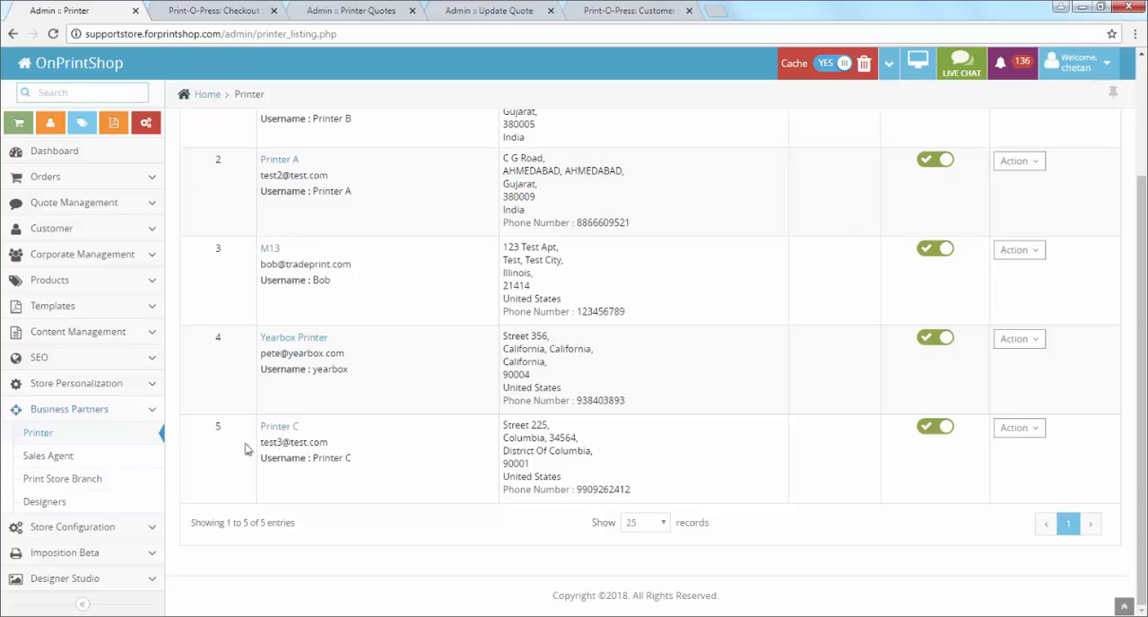
pyautogui.moveTo(258, 432); pyautogui.dragTo(372, 464)
pyautogui.click(969, 431)
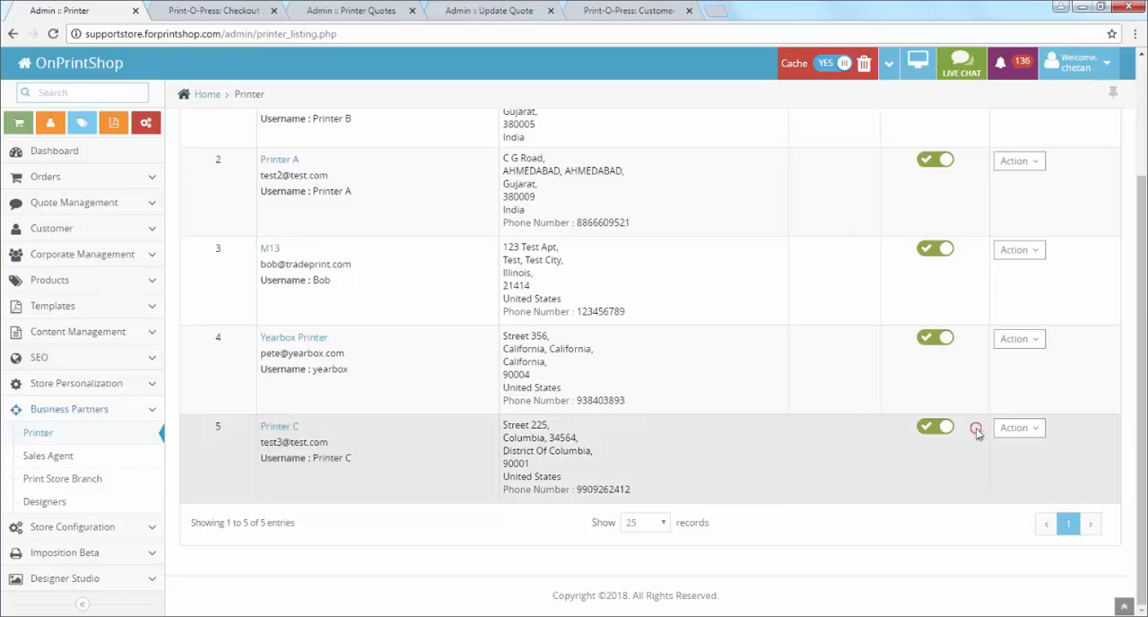
pyautogui.click(1036, 431)
pyautogui.click(969, 474)
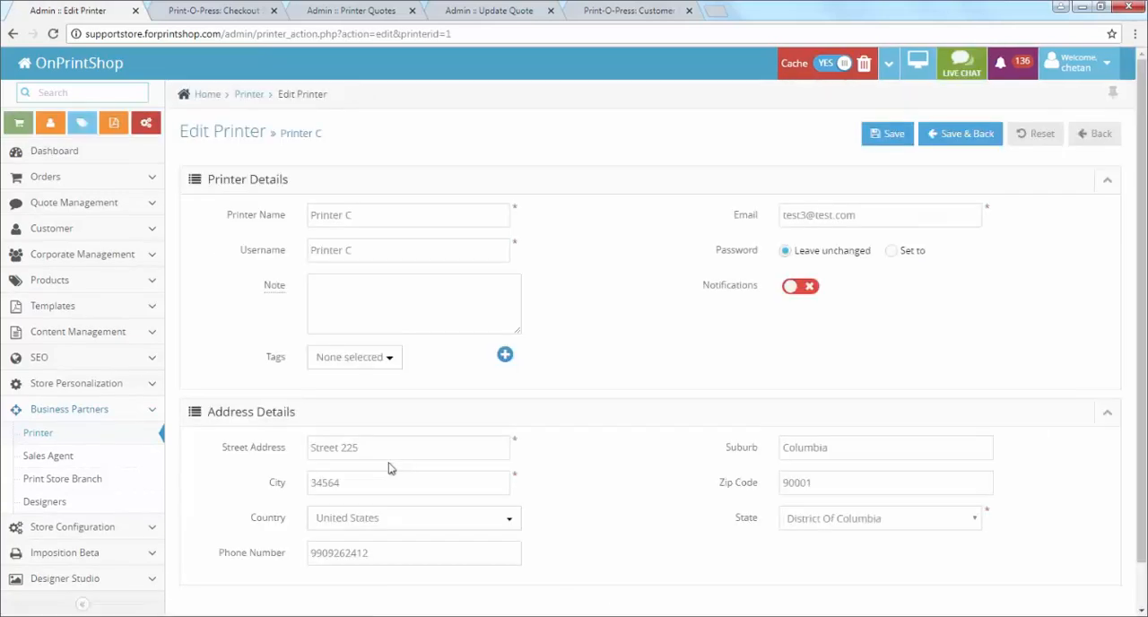
# Step: Create a new printer tag named Wide Format Printer and assign it to Printer C
pyautogui.moveTo(265, 364); pyautogui.dragTo(284, 366)
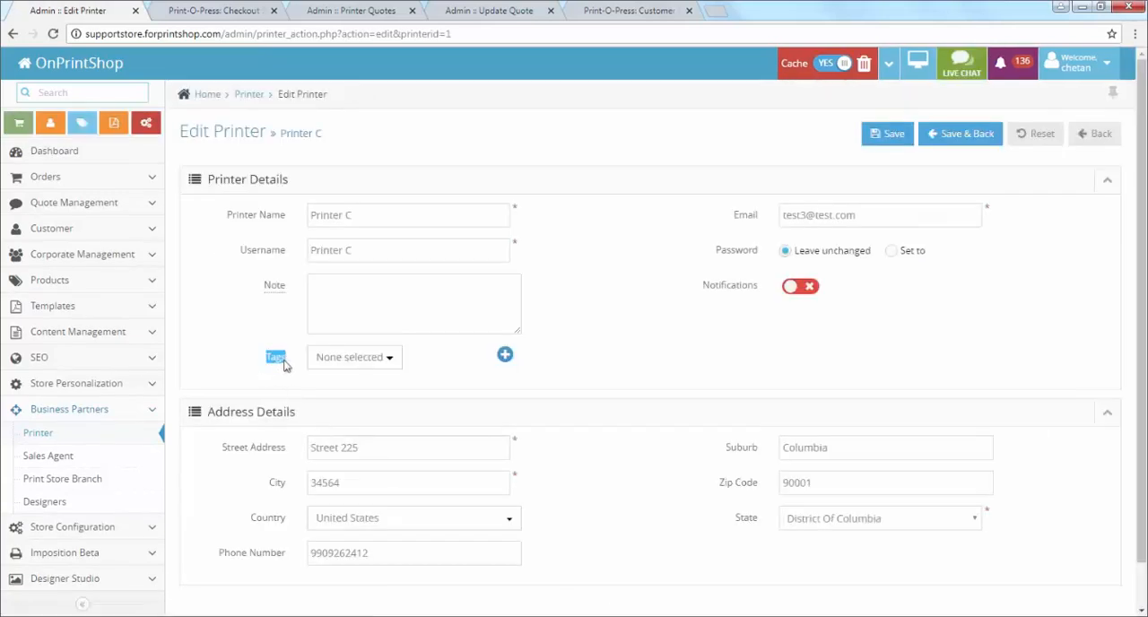
pyautogui.click(337, 359)
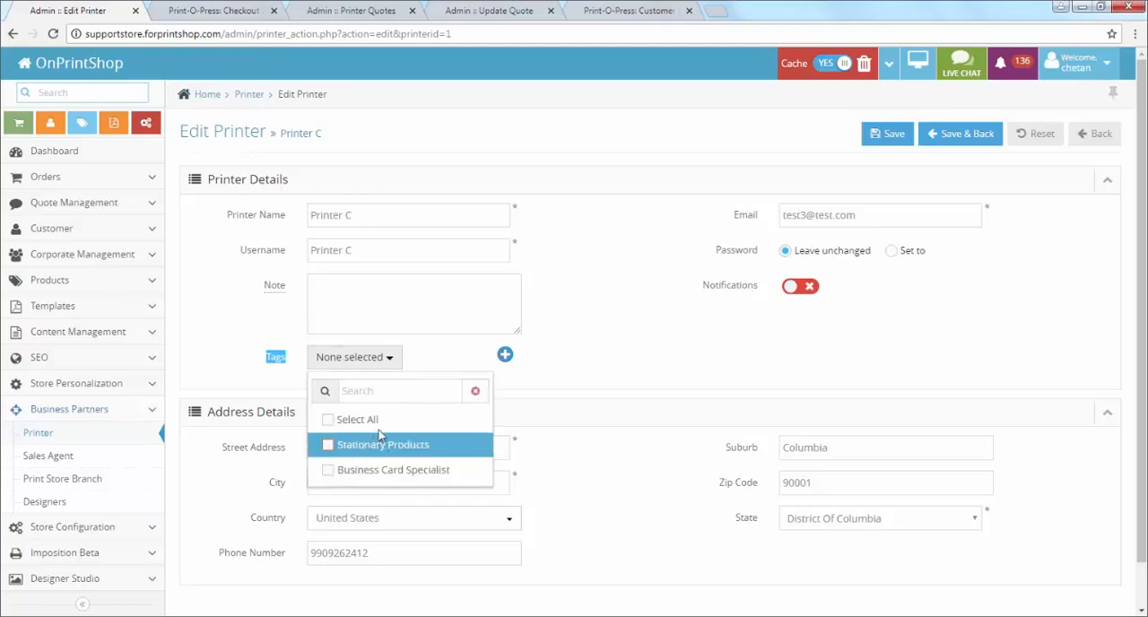
pyautogui.click(508, 357)
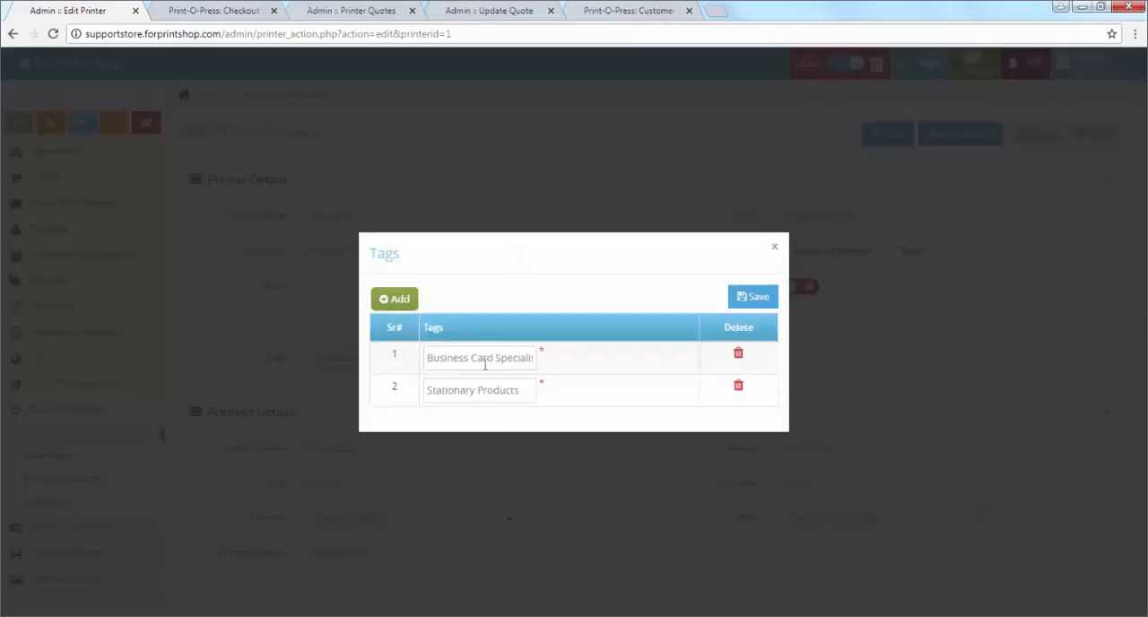
pyautogui.click(400, 299)
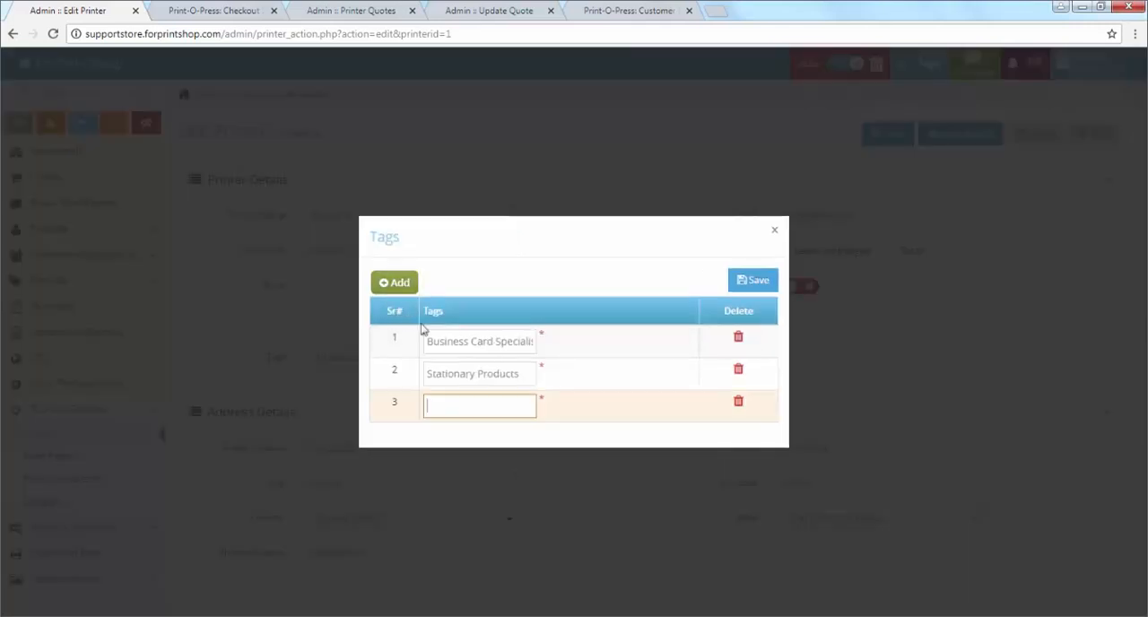
pyautogui.write('Wi')
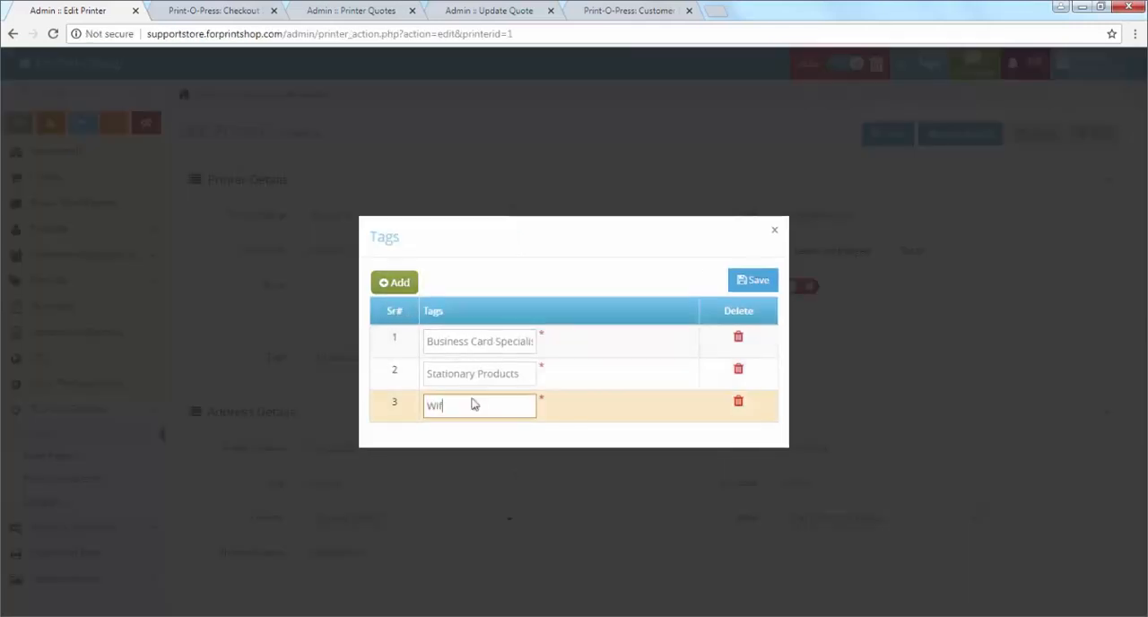
pyautogui.write('de Format Printer')
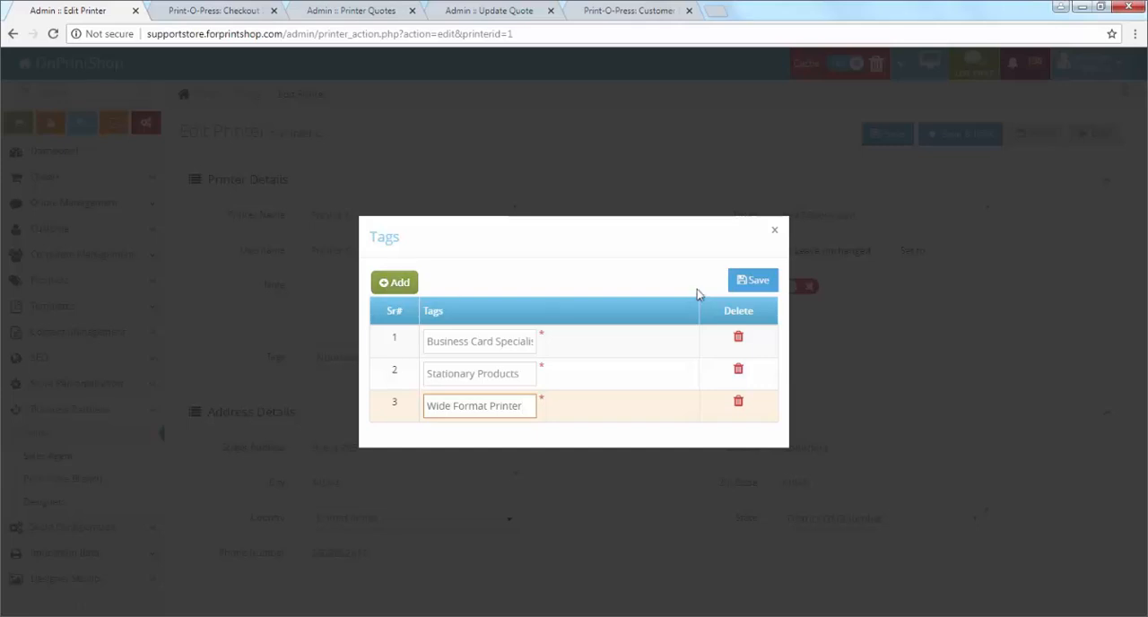
pyautogui.click(752, 281)
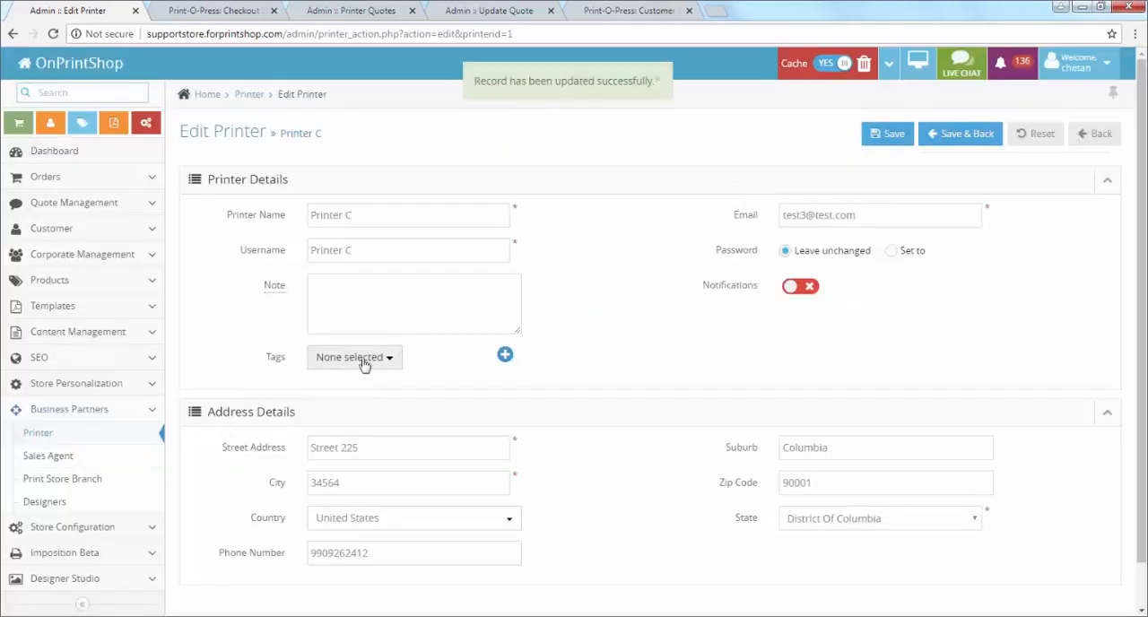
pyautogui.click(362, 360)
pyautogui.click(332, 501)
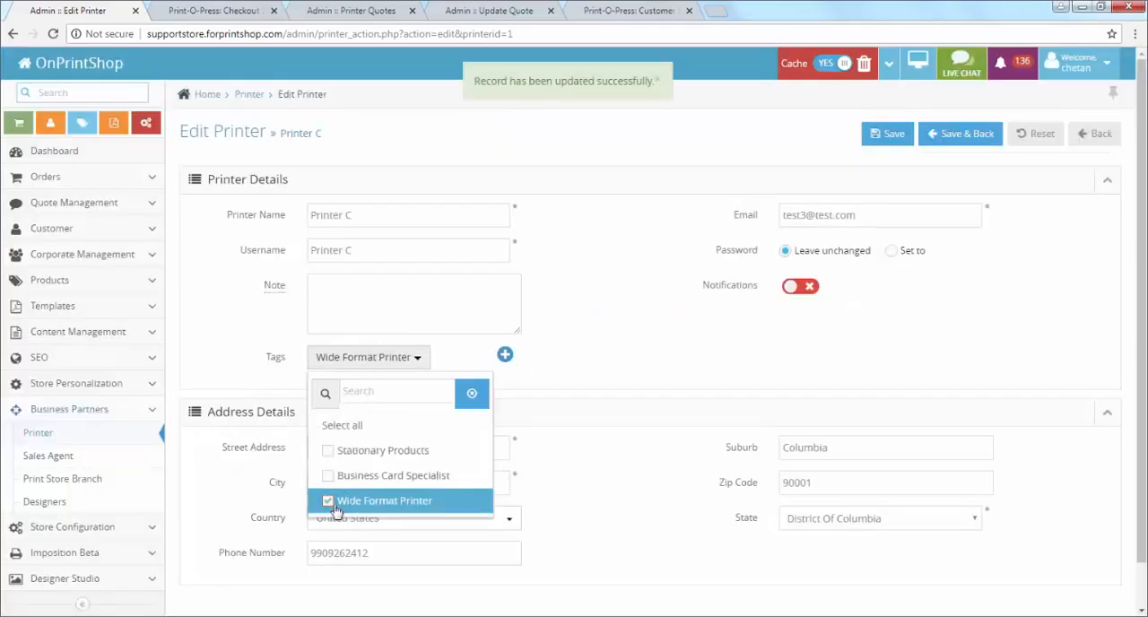
# Step: Save the Printer C record and open its product assignment page from the printer list
pyautogui.click(690, 345)
pyautogui.click(895, 132)
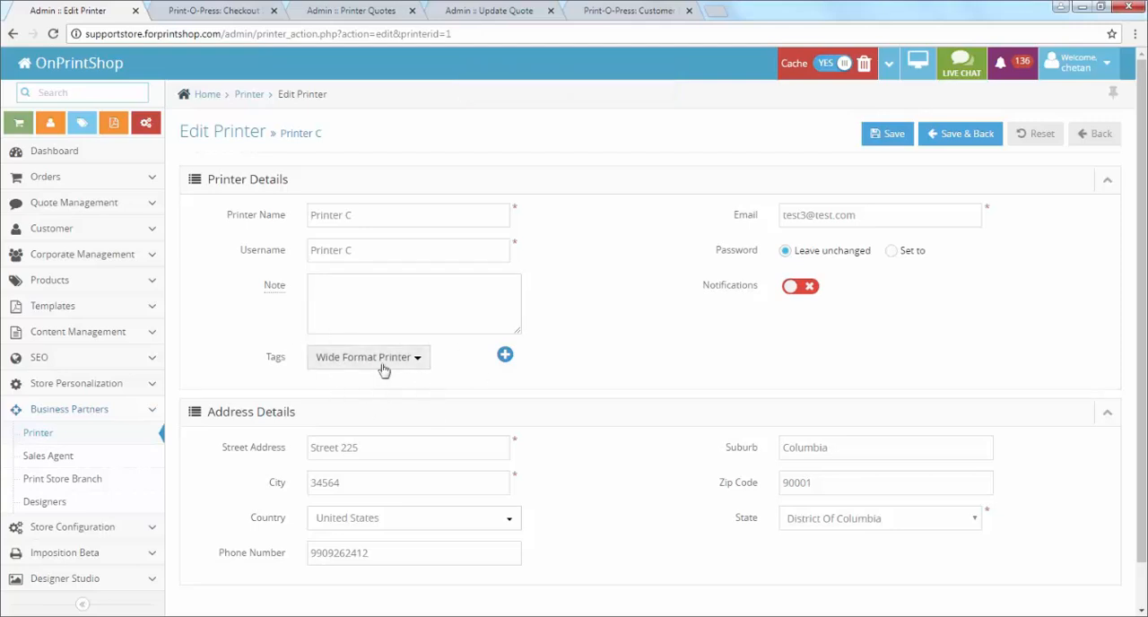
pyautogui.click(61, 440)
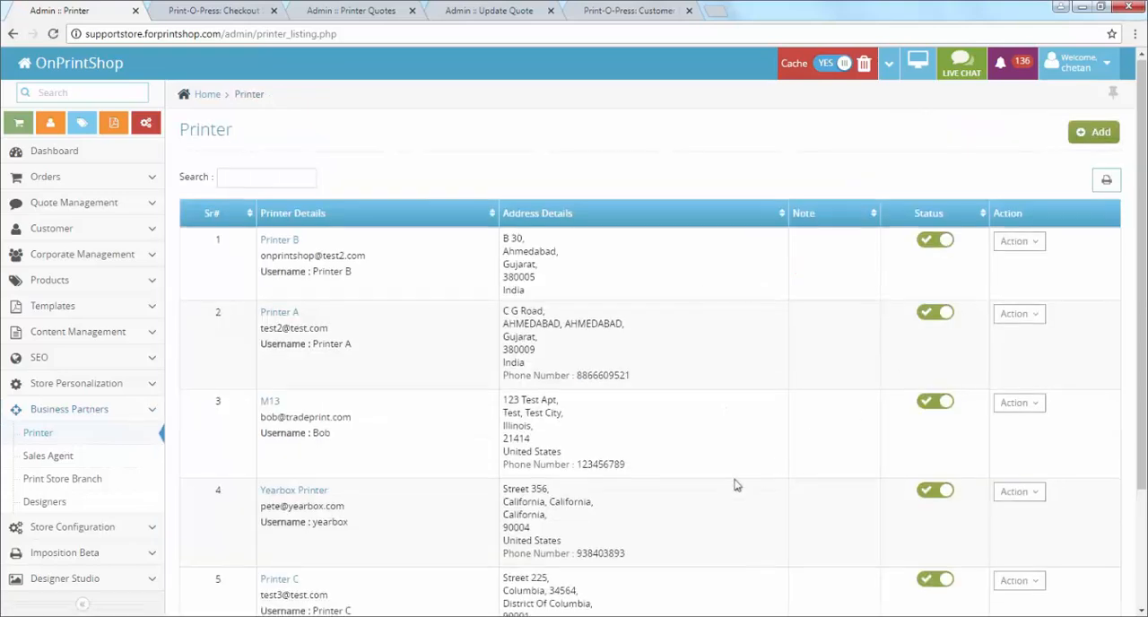
pyautogui.scroll(-3, 936, 441)
pyautogui.click(1023, 439)
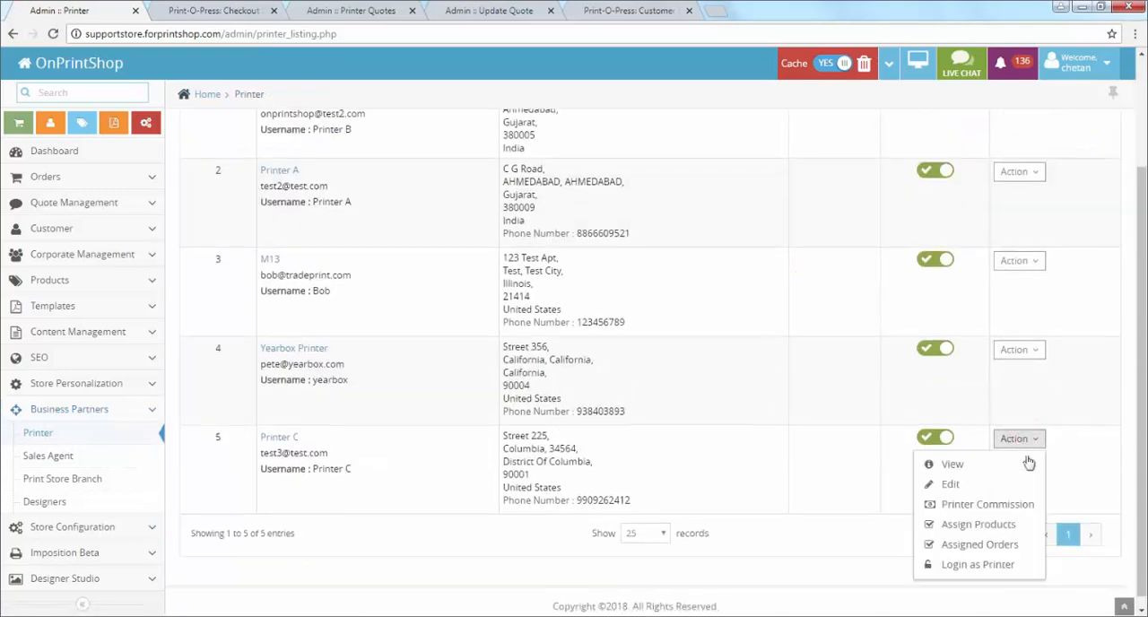
pyautogui.click(1011, 528)
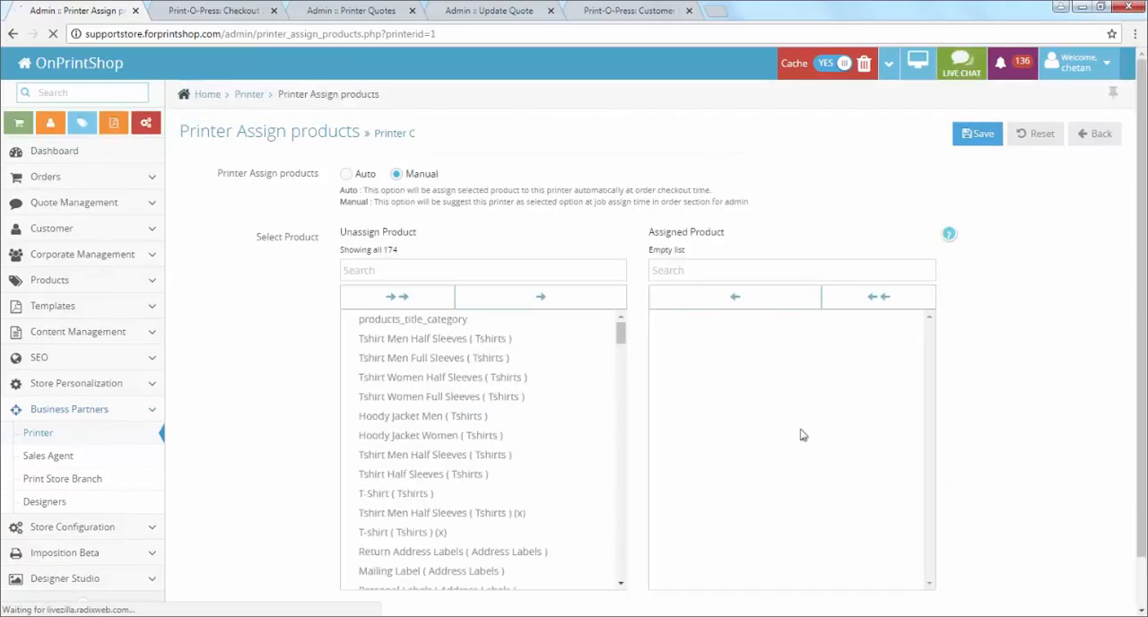
# Step: Filter the unassigned products by Banner, assign Custom Banners and Custom Size Banners (Banners & Signs) to Printer C, and save
pyautogui.click(464, 269)
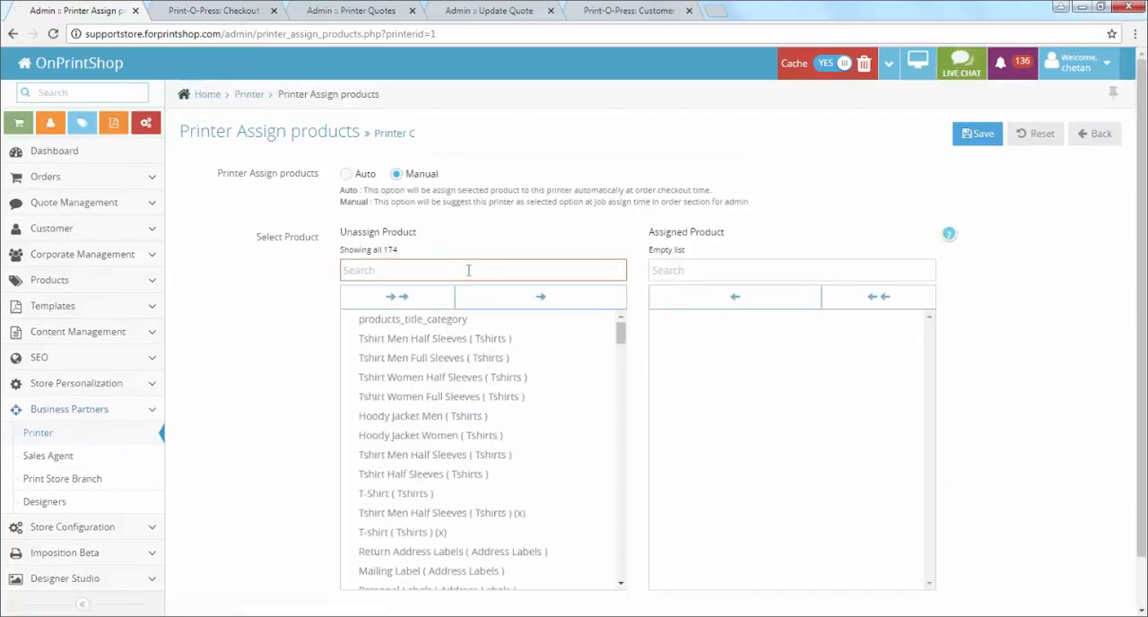
pyautogui.write('Banner')
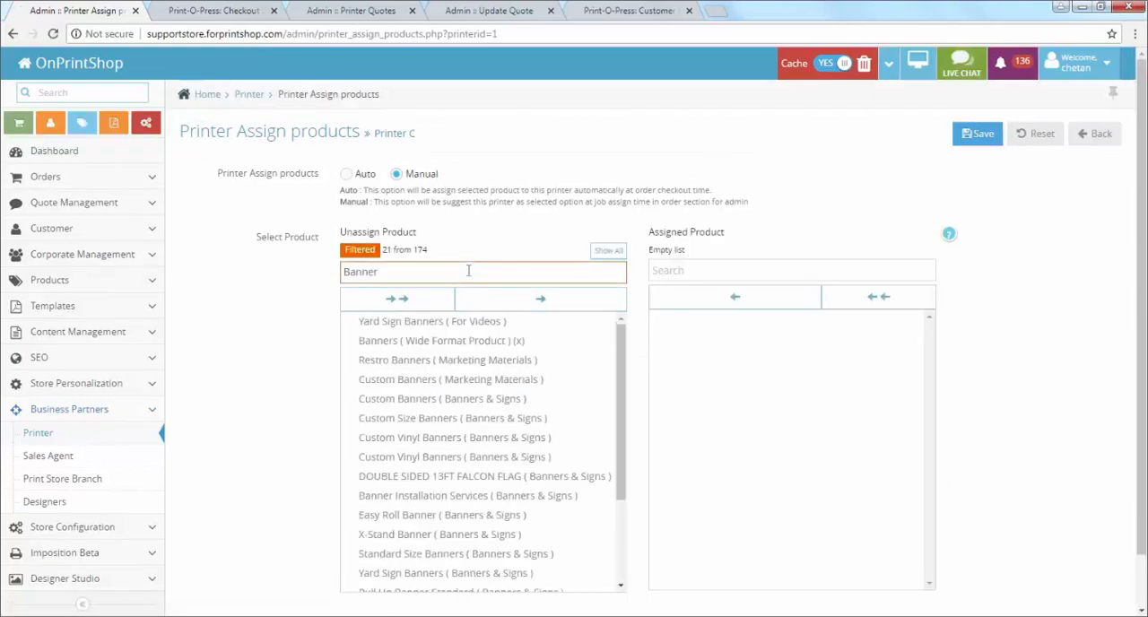
pyautogui.press('Tab')
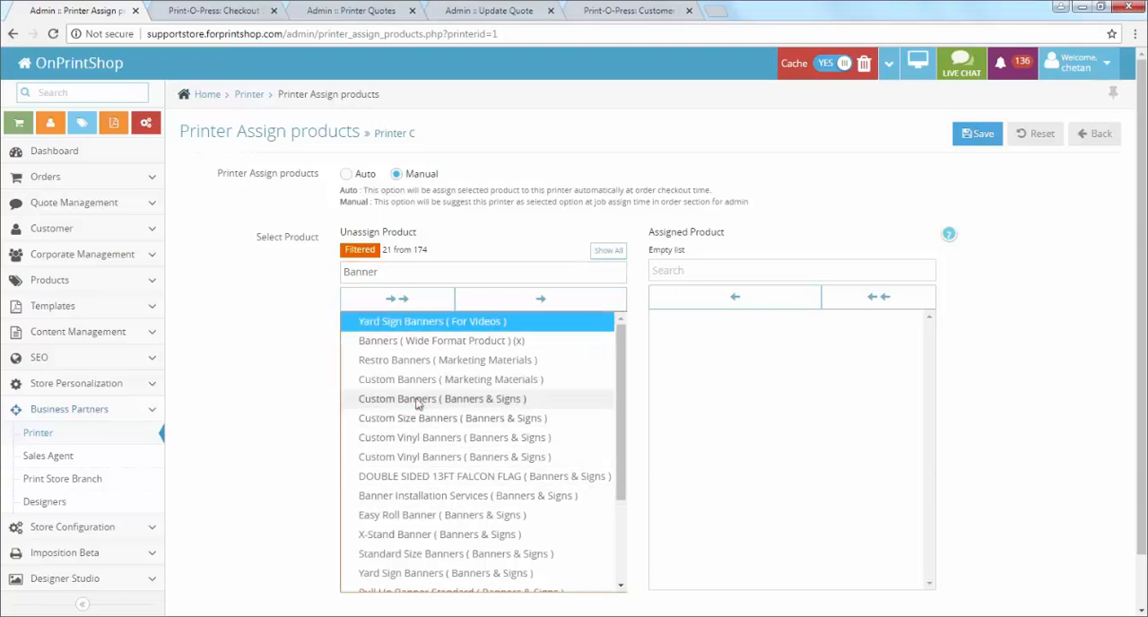
pyautogui.click(418, 381)
pyautogui.click(423, 400)
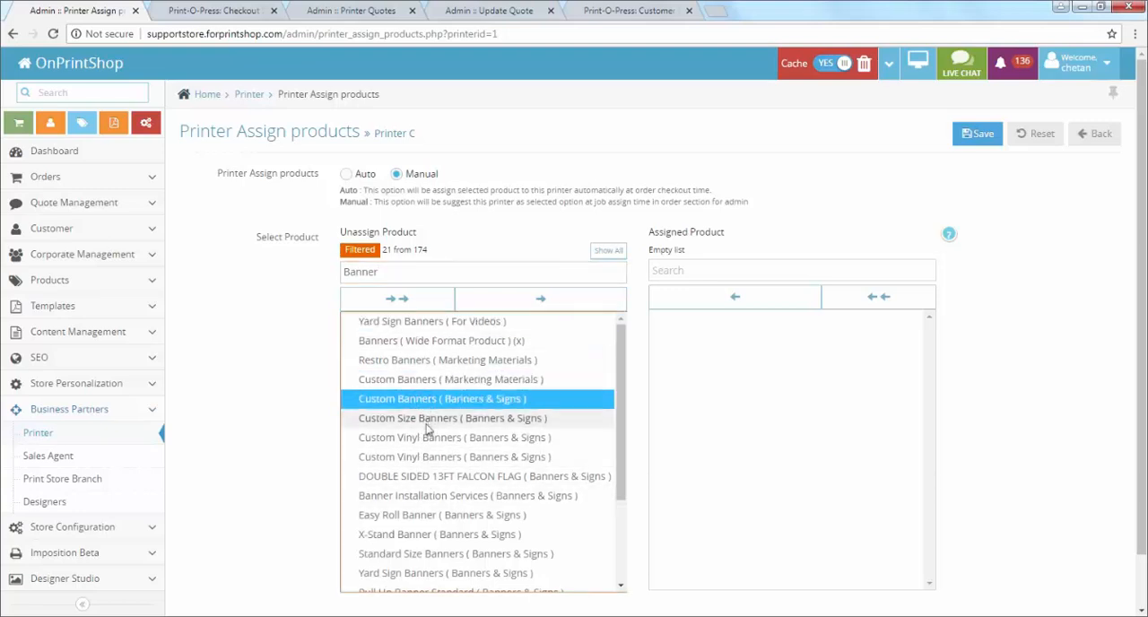
pyautogui.keyDown('ctrl'); pyautogui.click(426, 424); pyautogui.keyUp('ctrl')
pyautogui.click(516, 303)
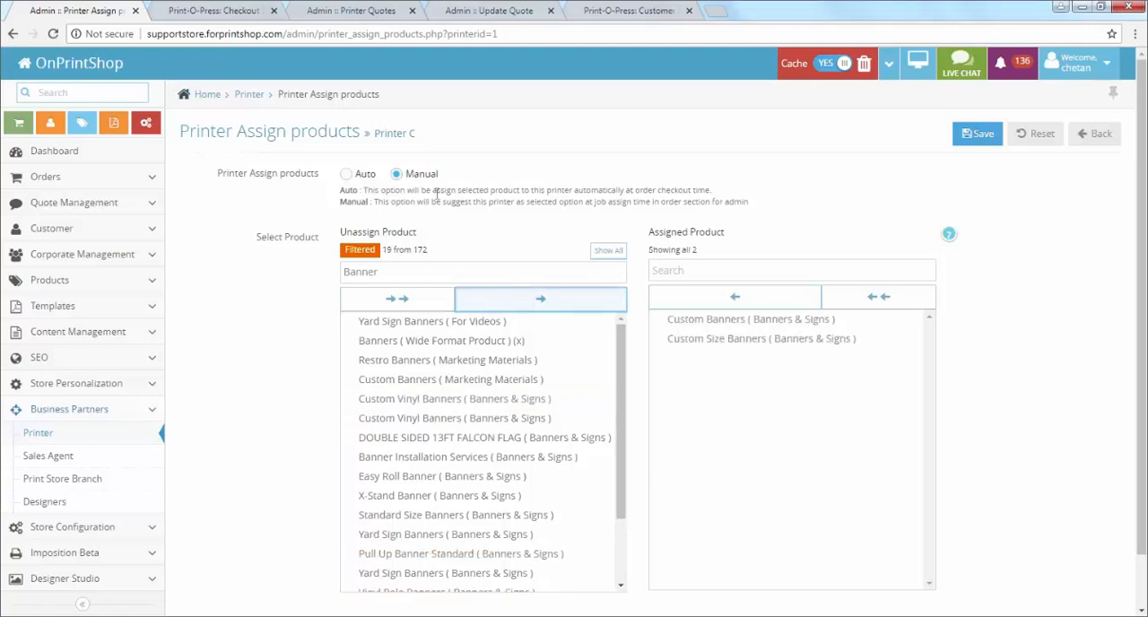
pyautogui.click(967, 140)
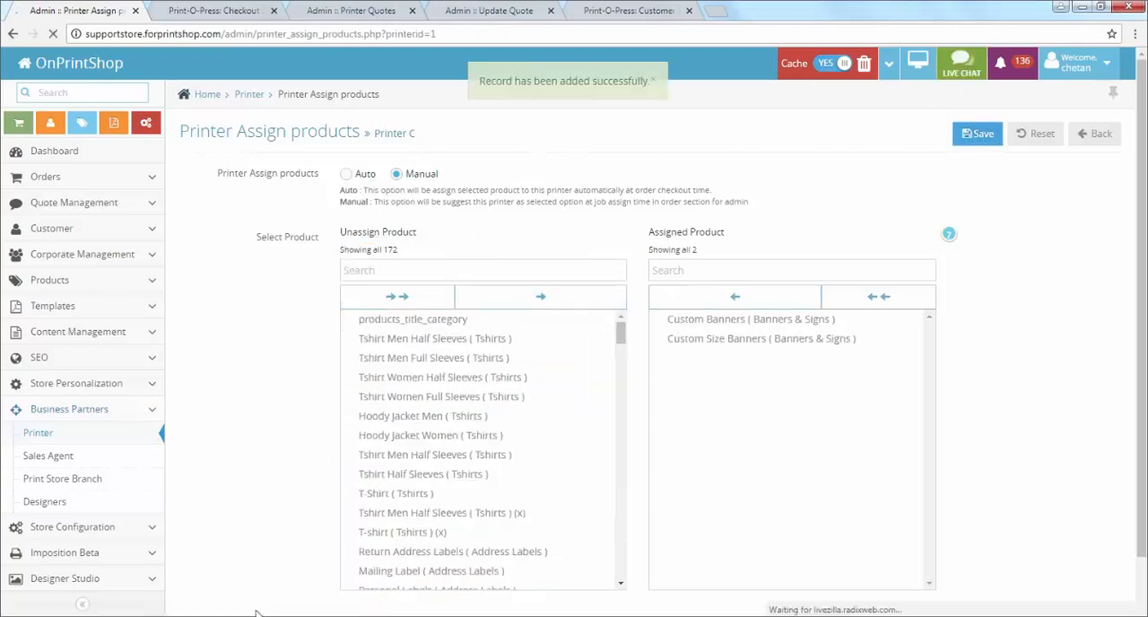
pyautogui.click(395, 569)
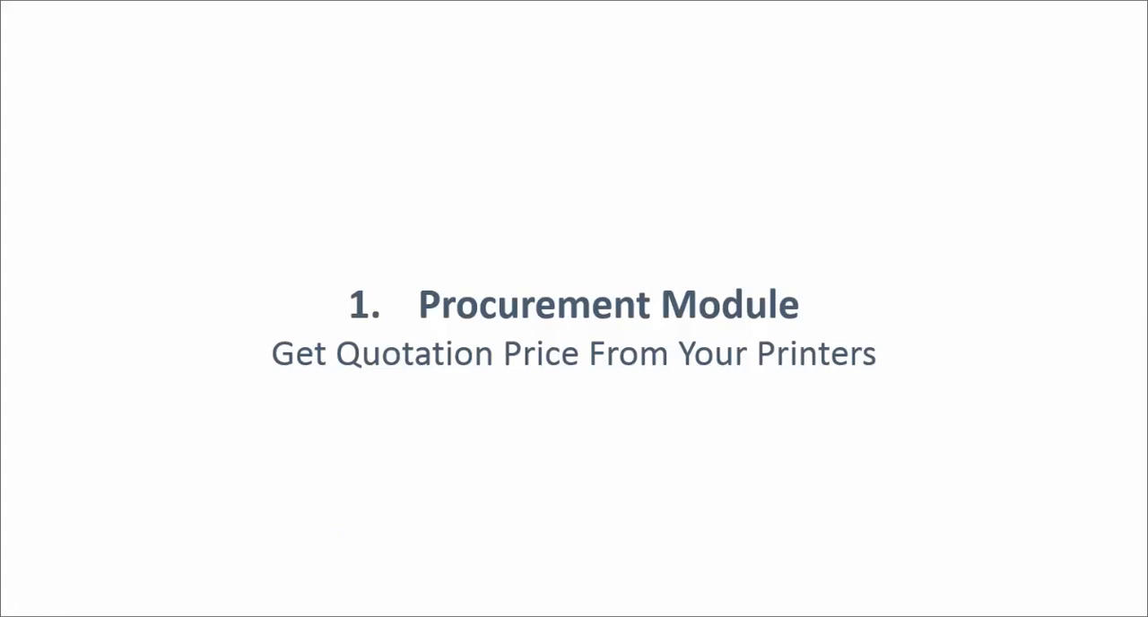
pyautogui.click(321, 333)
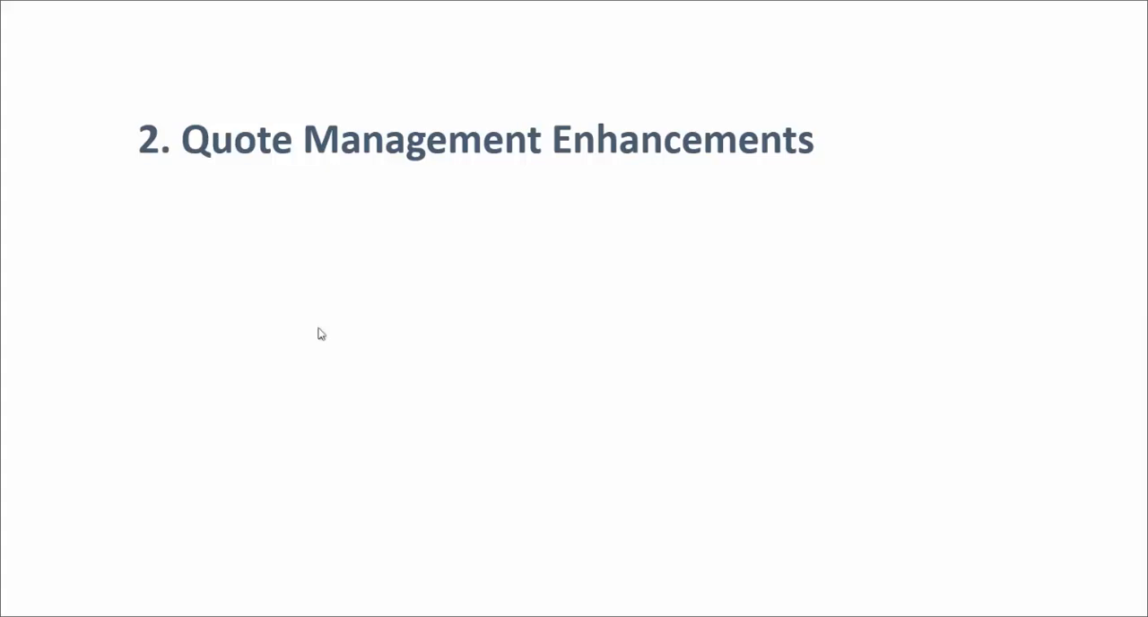
pyautogui.click(321, 334)
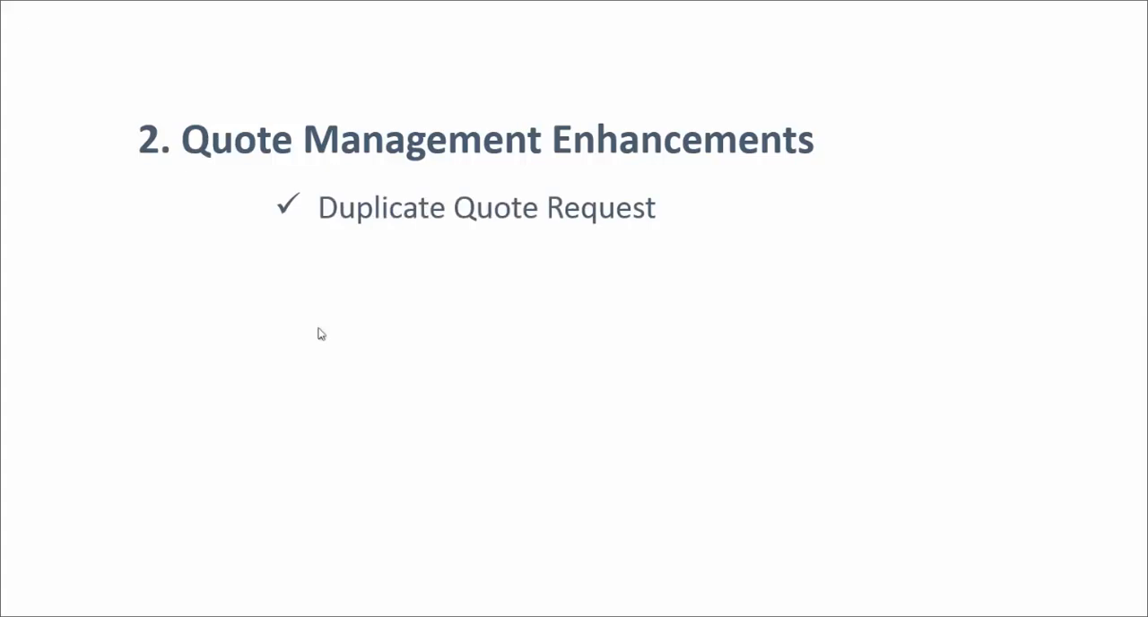
# Step: Switch back to the quote list in the browser, duplicate quote 50 and review the copy's product details
pyautogui.hotkey('alt', 'Tab')
pyautogui.hotkey('alt', 'Tab')
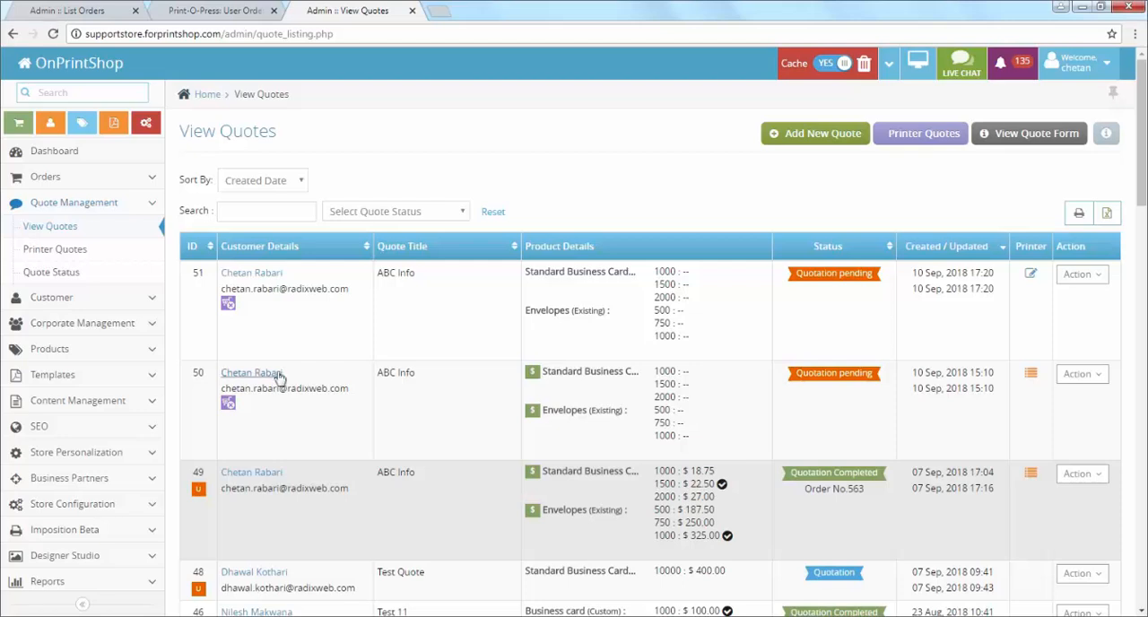
pyautogui.click(1079, 378)
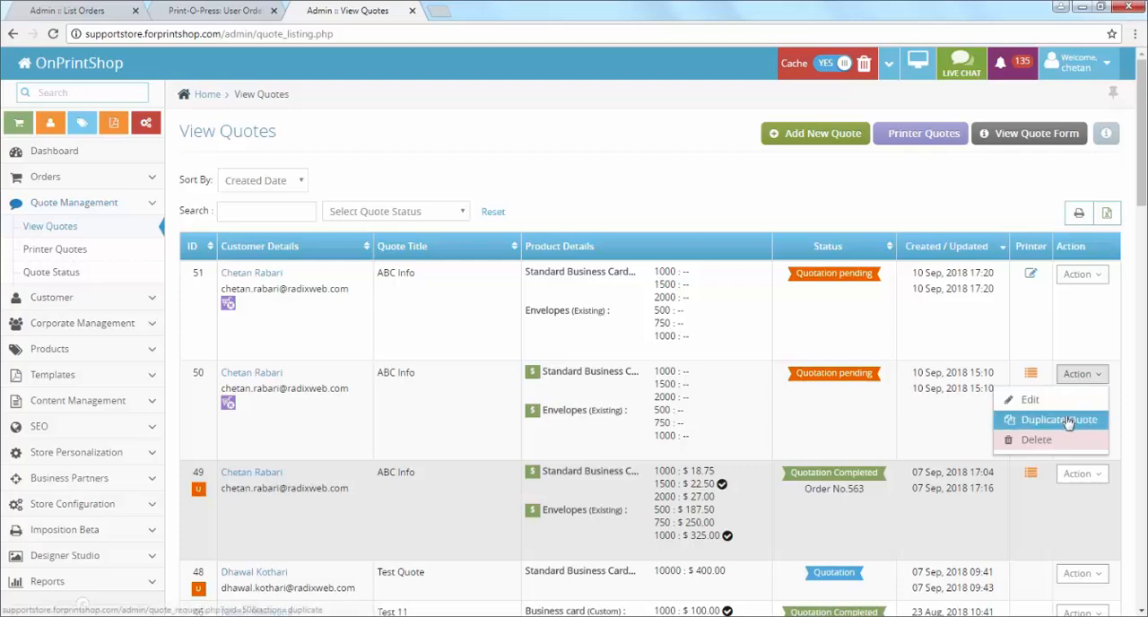
pyautogui.click(1057, 419)
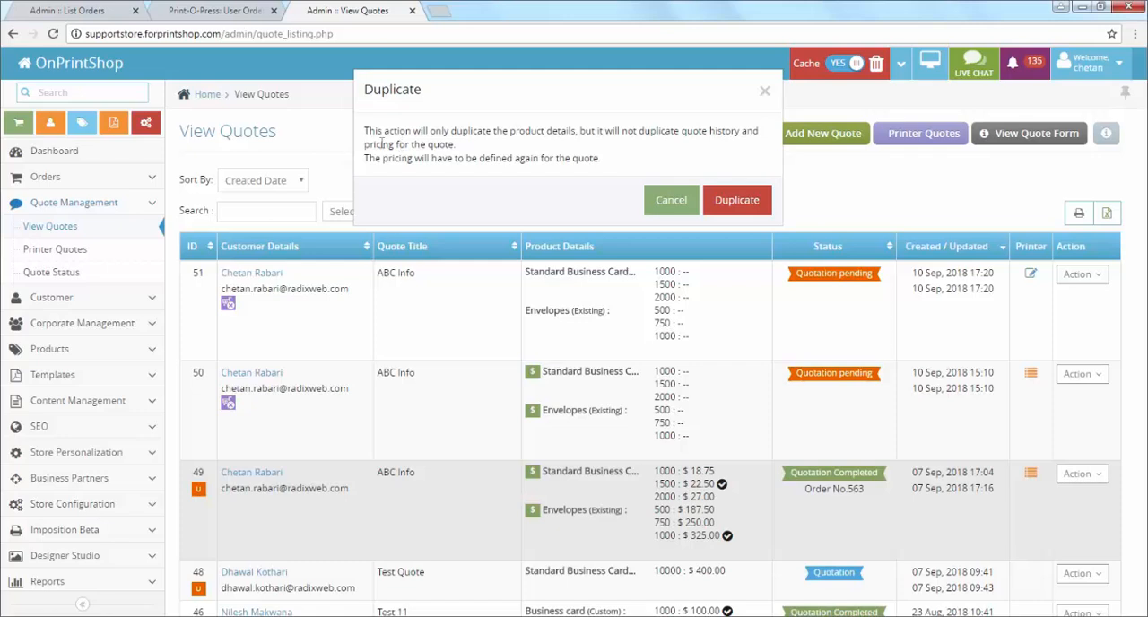
pyautogui.click(710, 203)
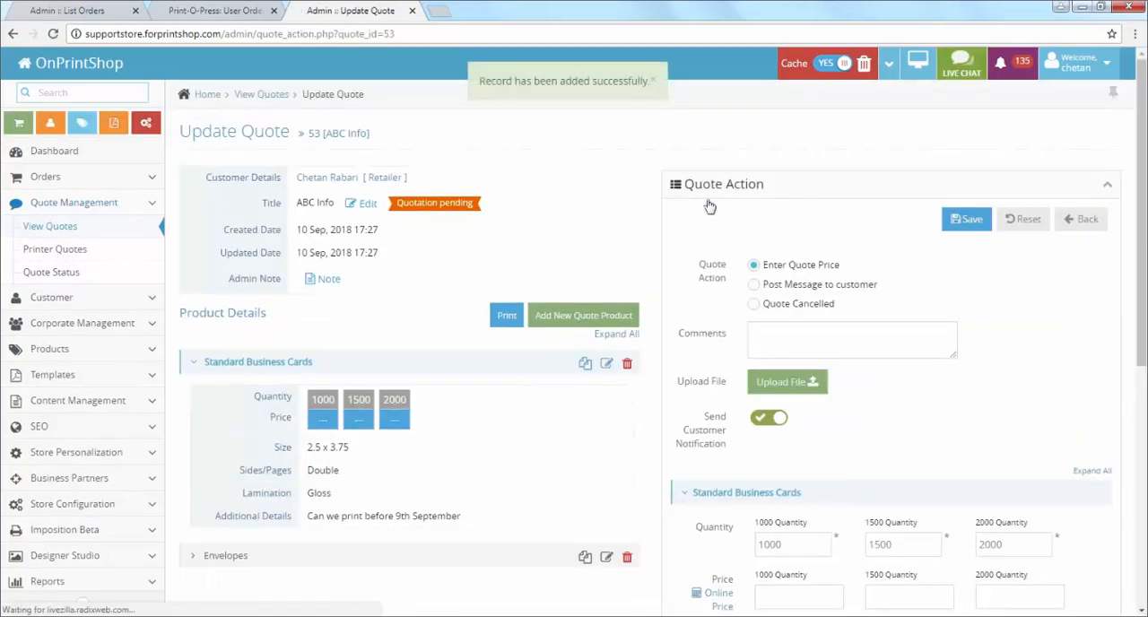
pyautogui.tripleClick(312, 133)
pyautogui.scroll(-2, 709, 371)
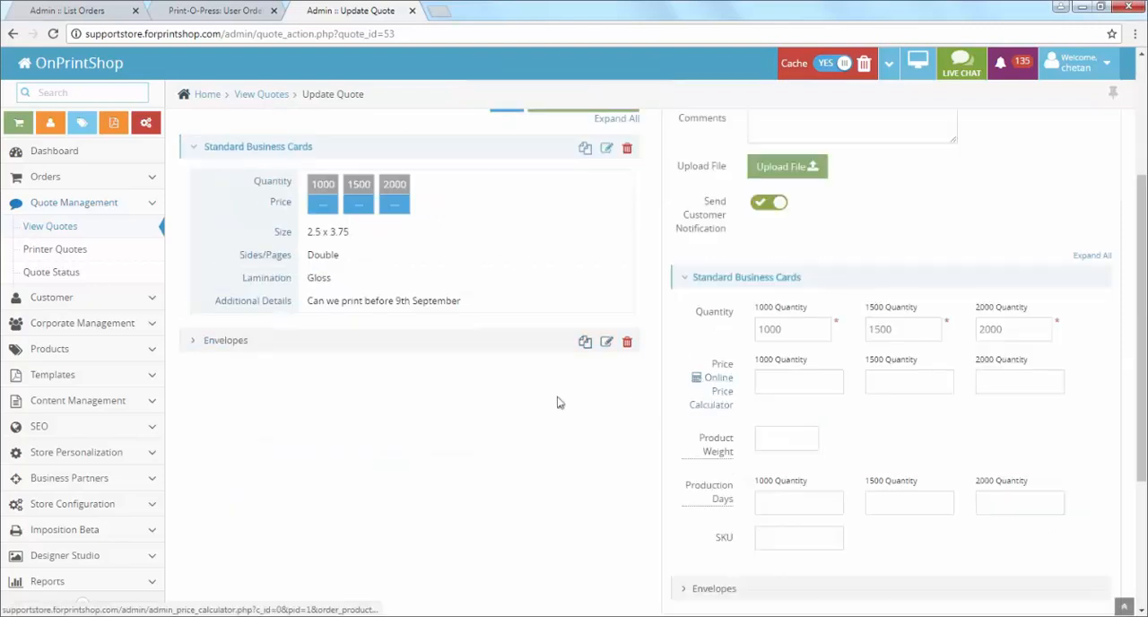
pyautogui.scroll(3, 557, 402)
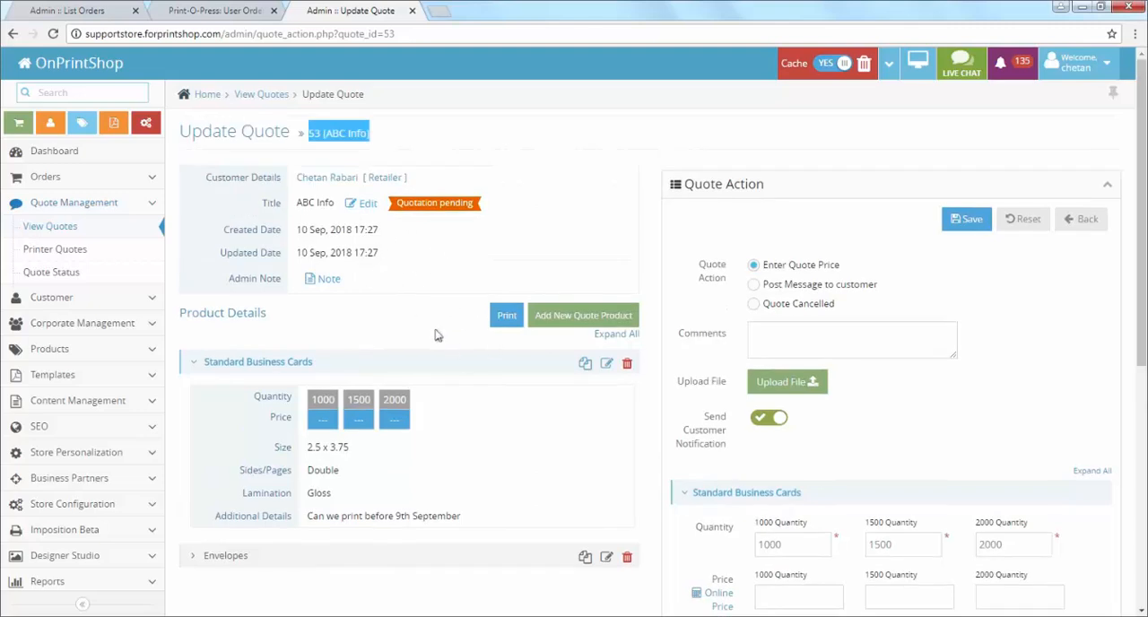
pyautogui.hotkey('alt', 'Tab')
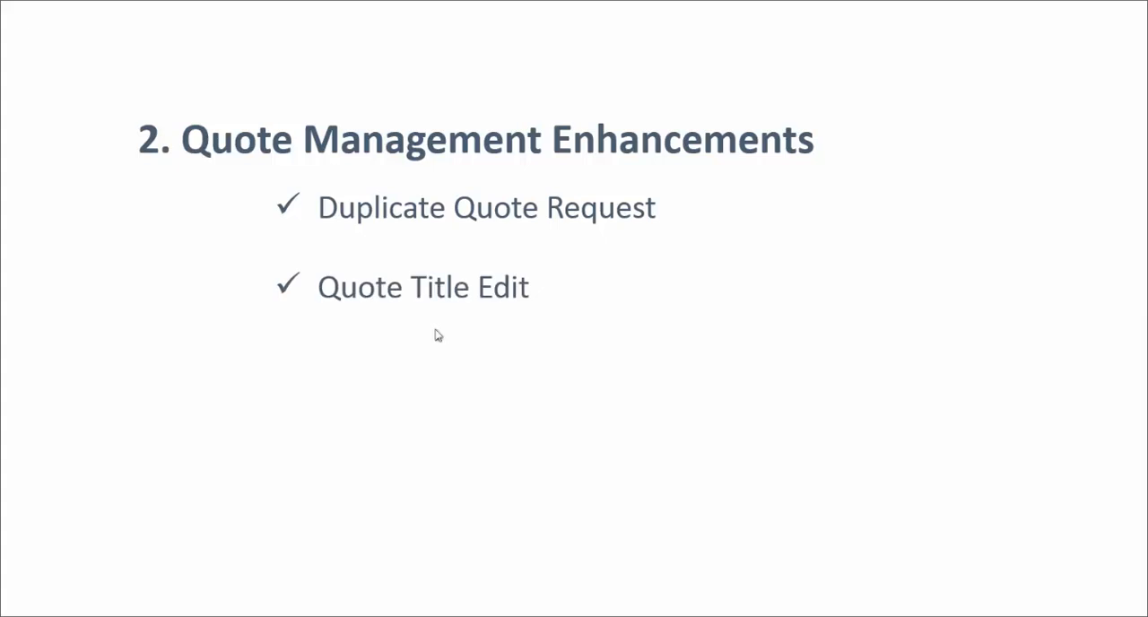
pyautogui.hotkey('alt', 'Tab')
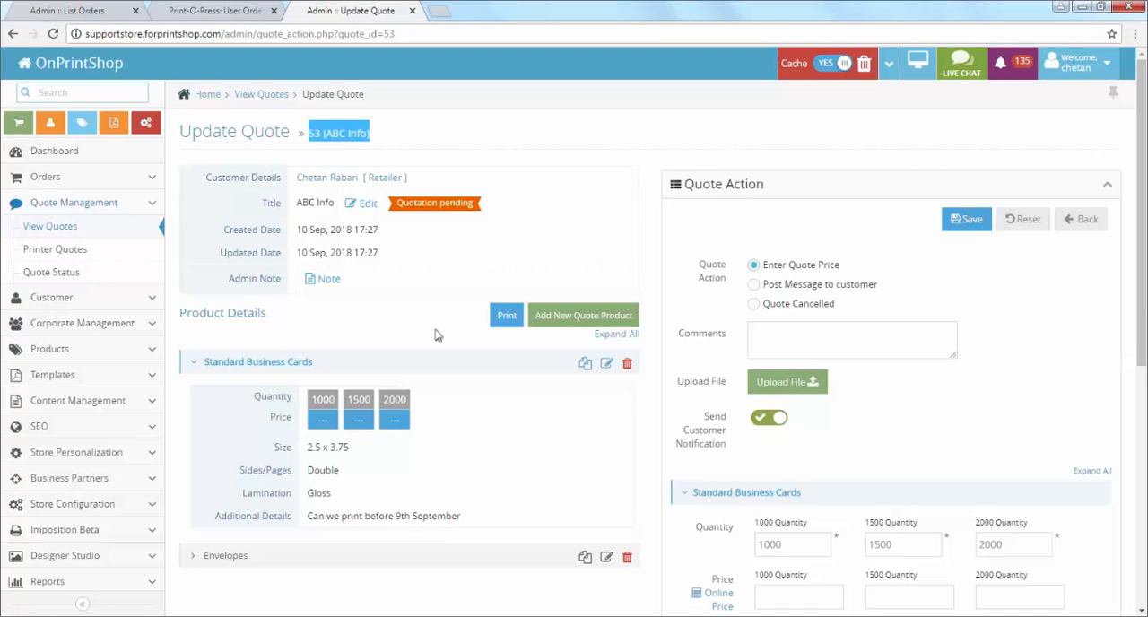
# Step: Change the title of quote 53 to ABC Info 3 and save it
pyautogui.moveTo(261, 204); pyautogui.dragTo(292, 211)
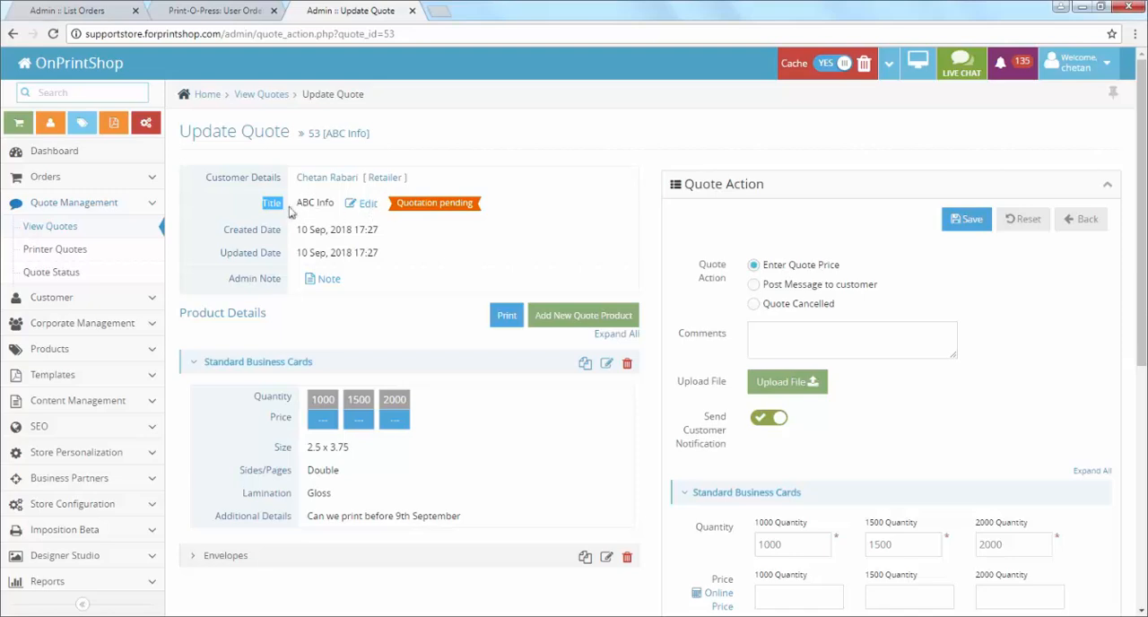
pyautogui.click(371, 205)
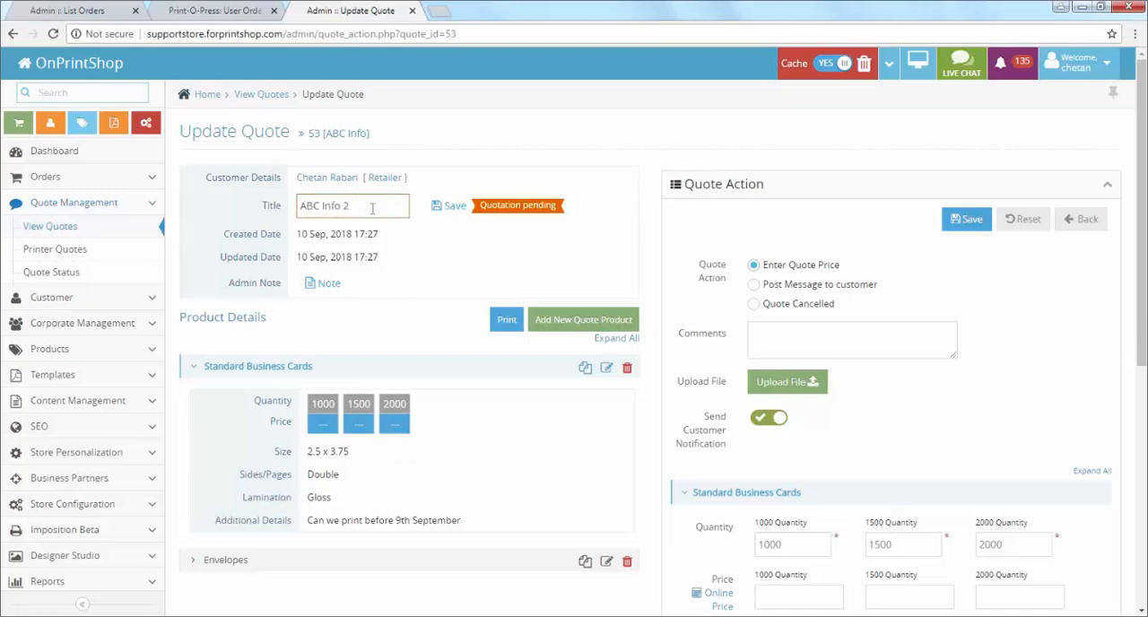
pyautogui.press('BackSpace')
pyautogui.click(450, 213)
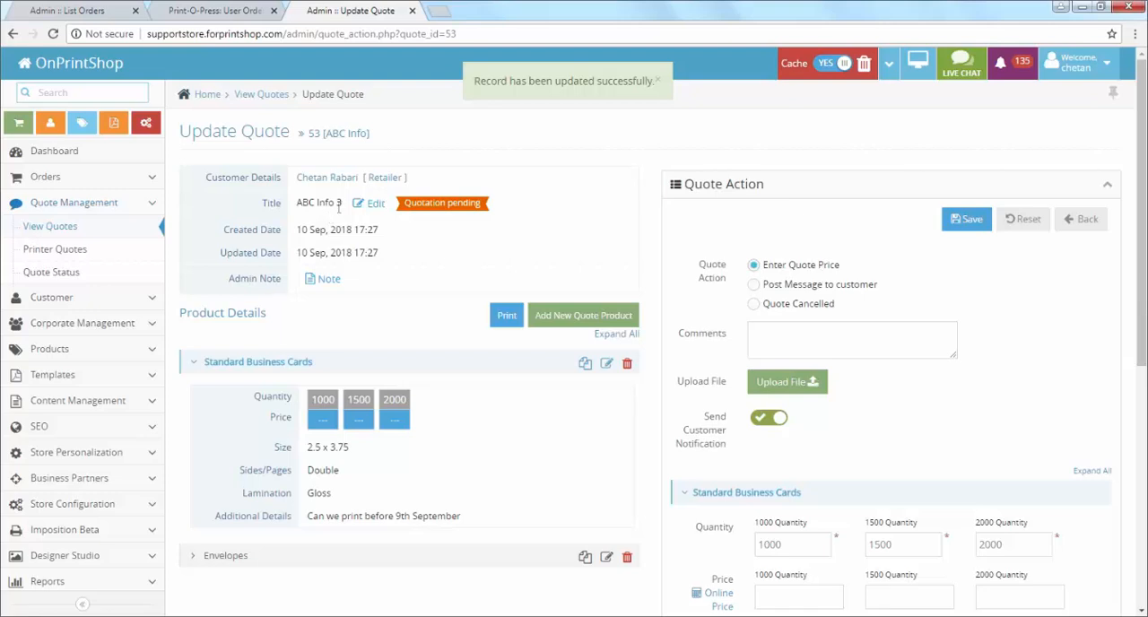
pyautogui.moveTo(344, 207); pyautogui.dragTo(276, 203)
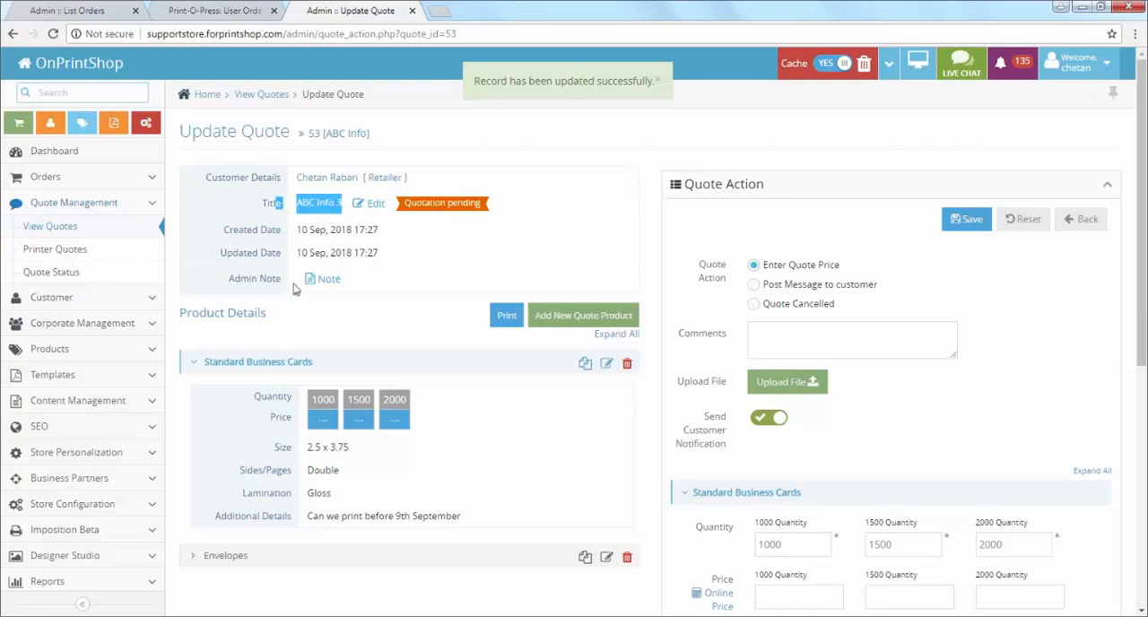
pyautogui.click(248, 211)
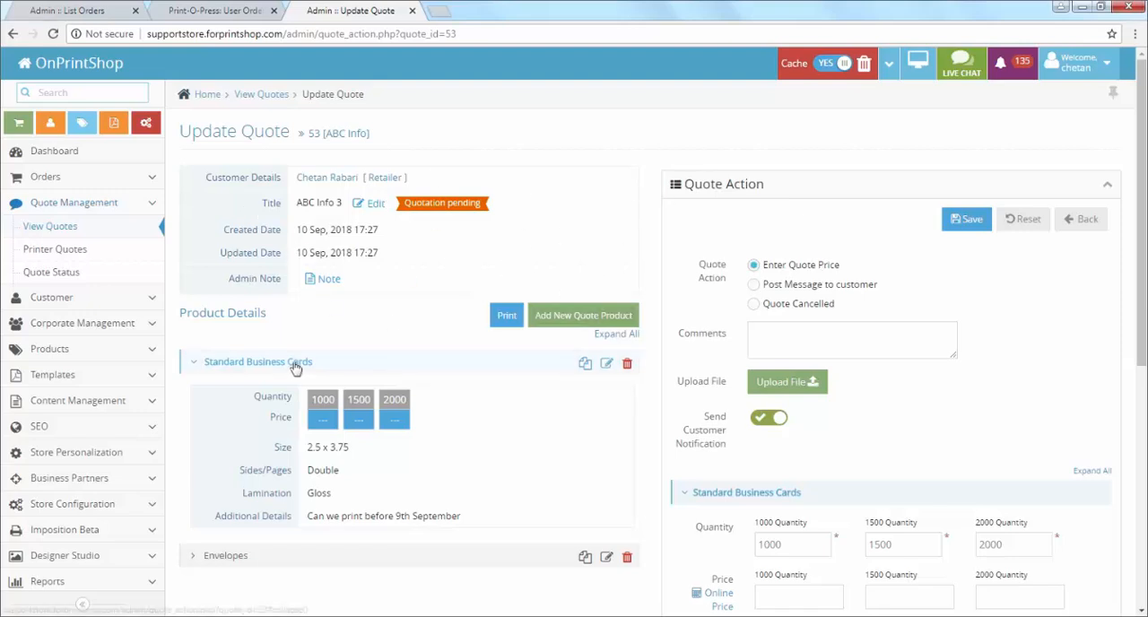
# Step: Collapse the Standard Business Cards details and start duplicating that product within the current quote
pyautogui.scroll(-1, 507, 348)
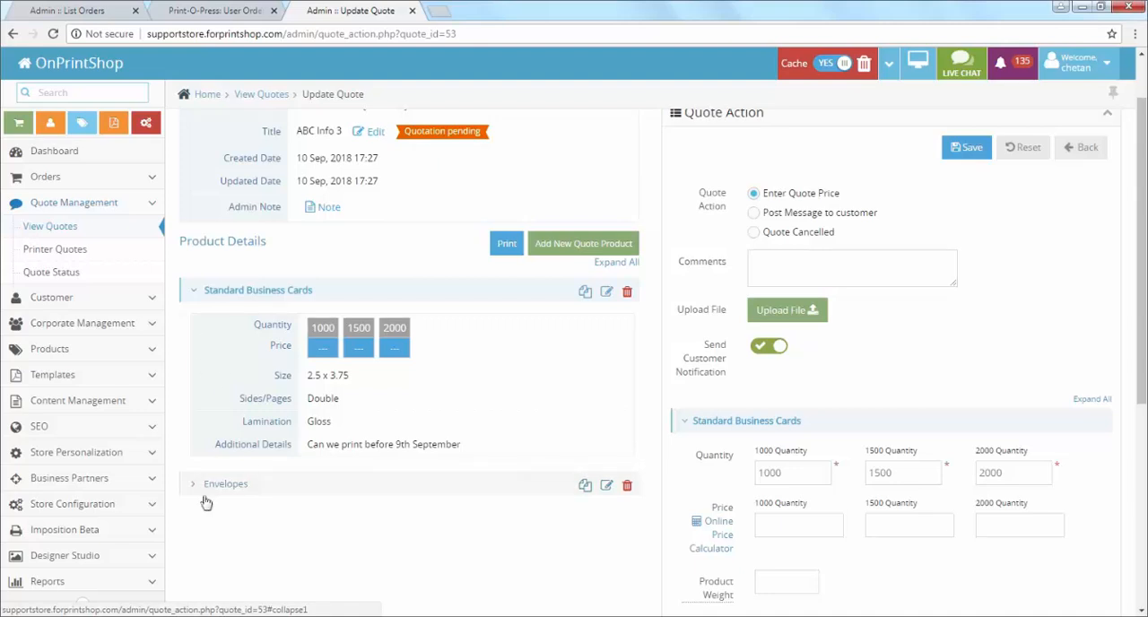
pyautogui.click(195, 296)
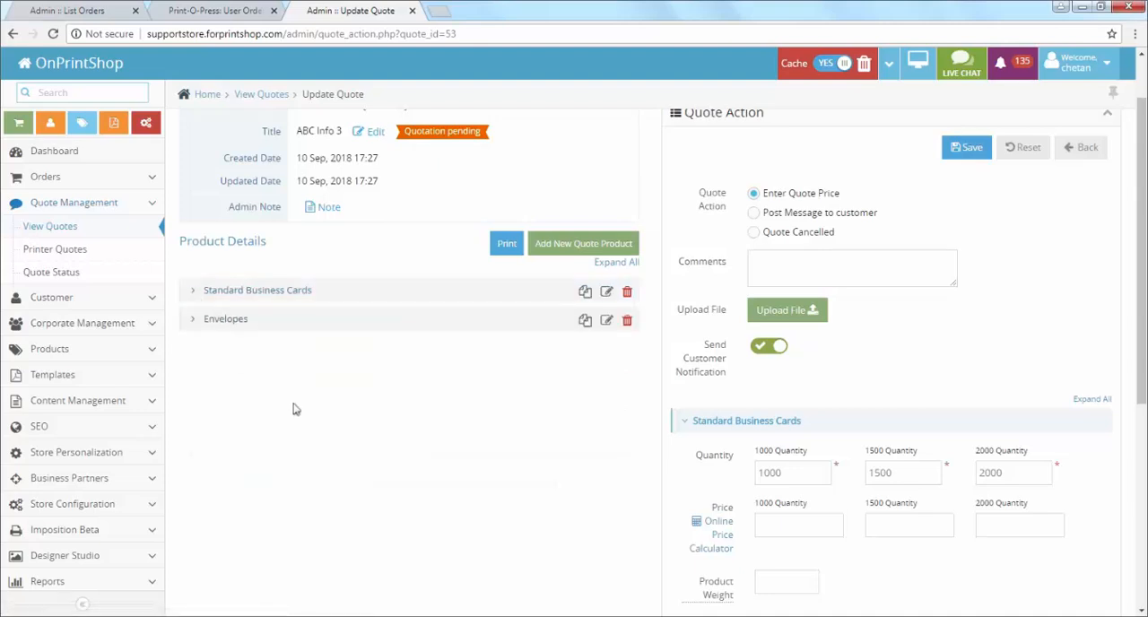
pyautogui.click(585, 294)
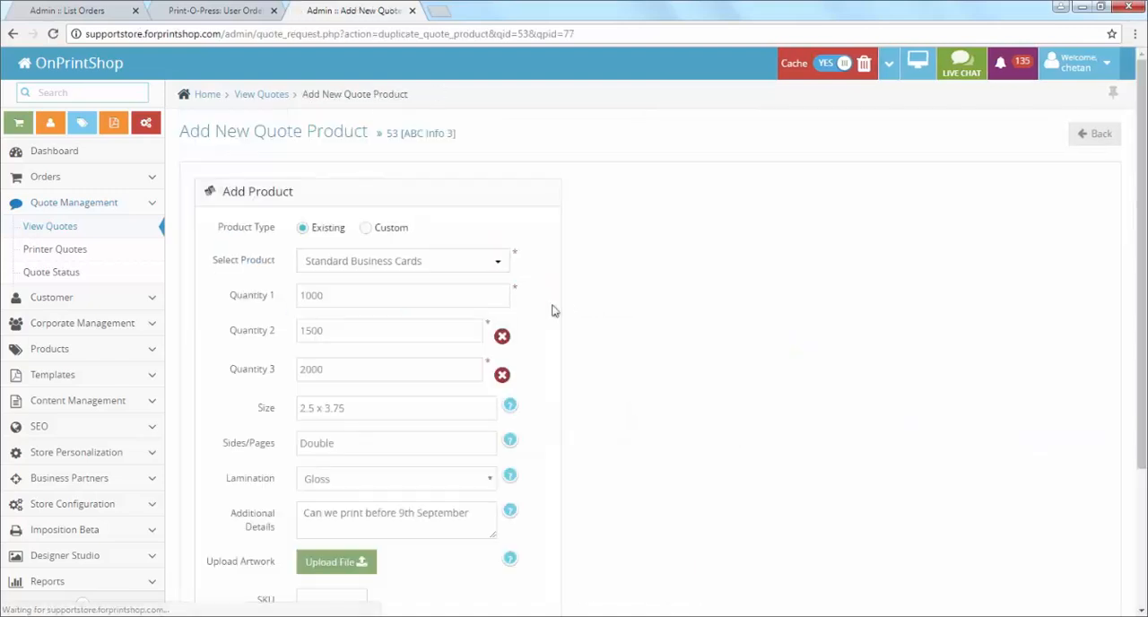
# Step: Set Sides/Pages to Single and Lamination to Matte for the duplicated Standard Business Cards product, and save it to the quote
pyautogui.scroll(-1, 325, 323)
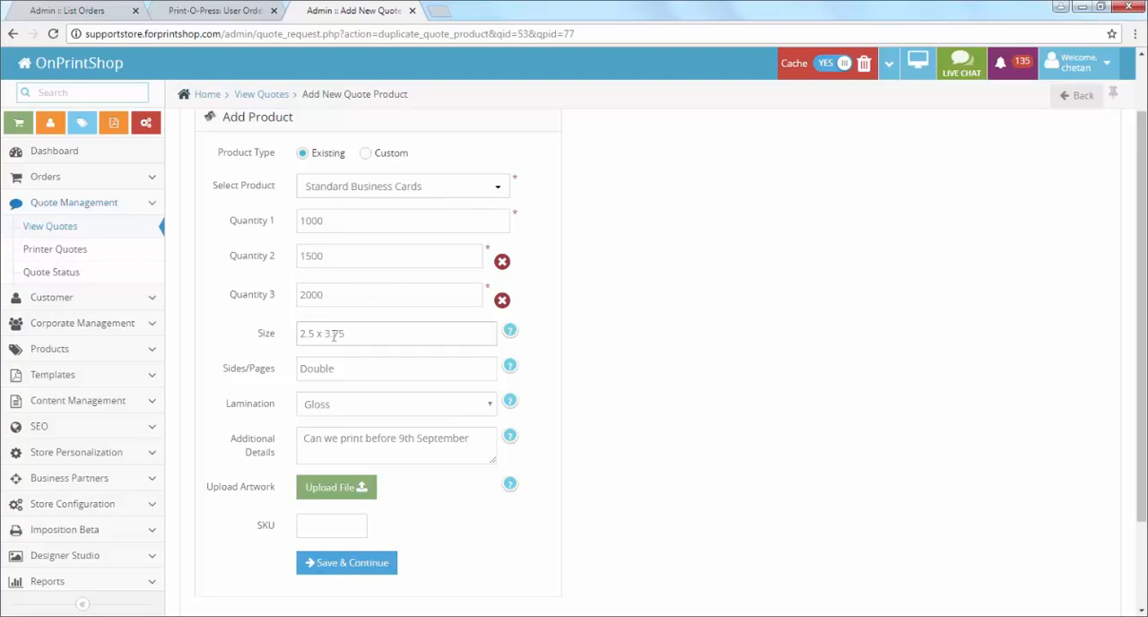
pyautogui.moveTo(348, 367); pyautogui.dragTo(249, 357)
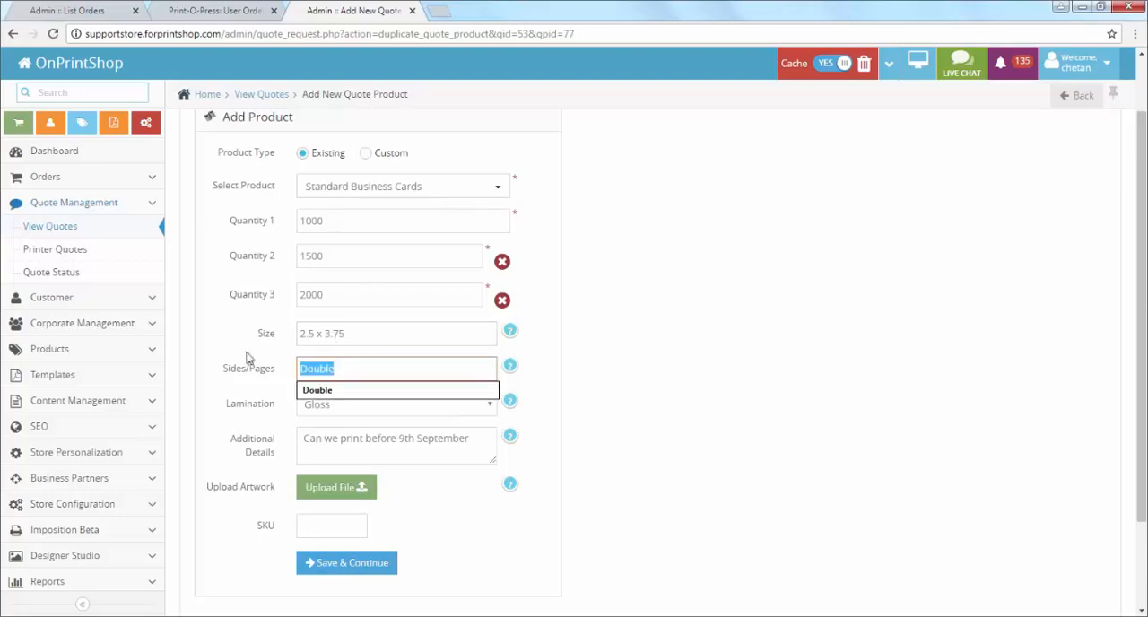
pyautogui.press('BackSpace')
pyautogui.write('Single')
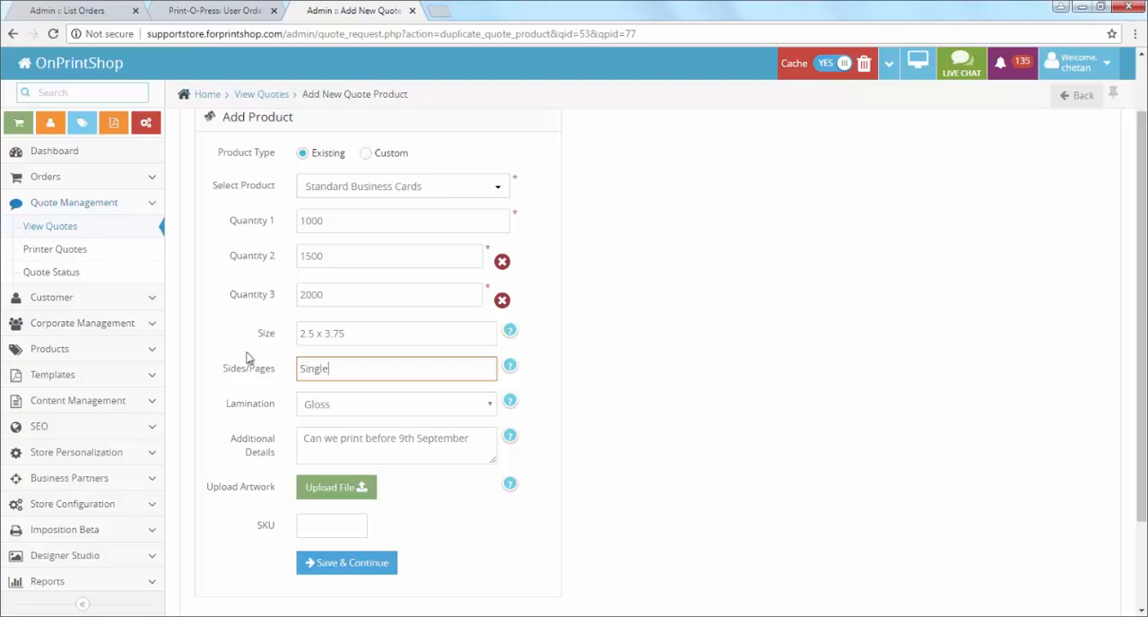
pyautogui.click(362, 412)
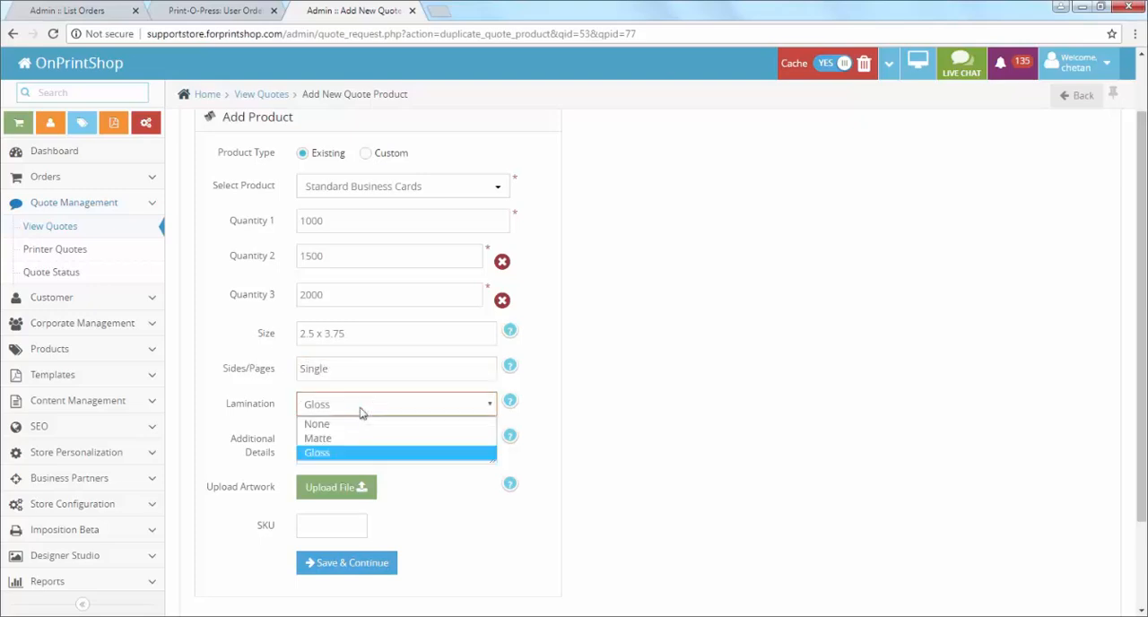
pyautogui.click(346, 439)
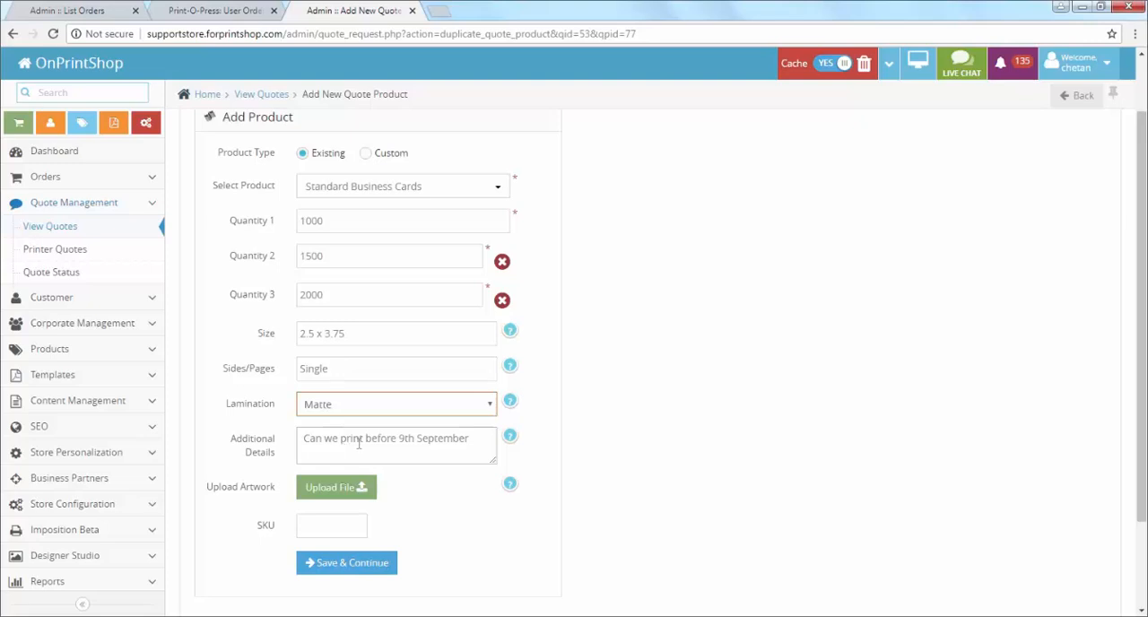
pyautogui.click(472, 444)
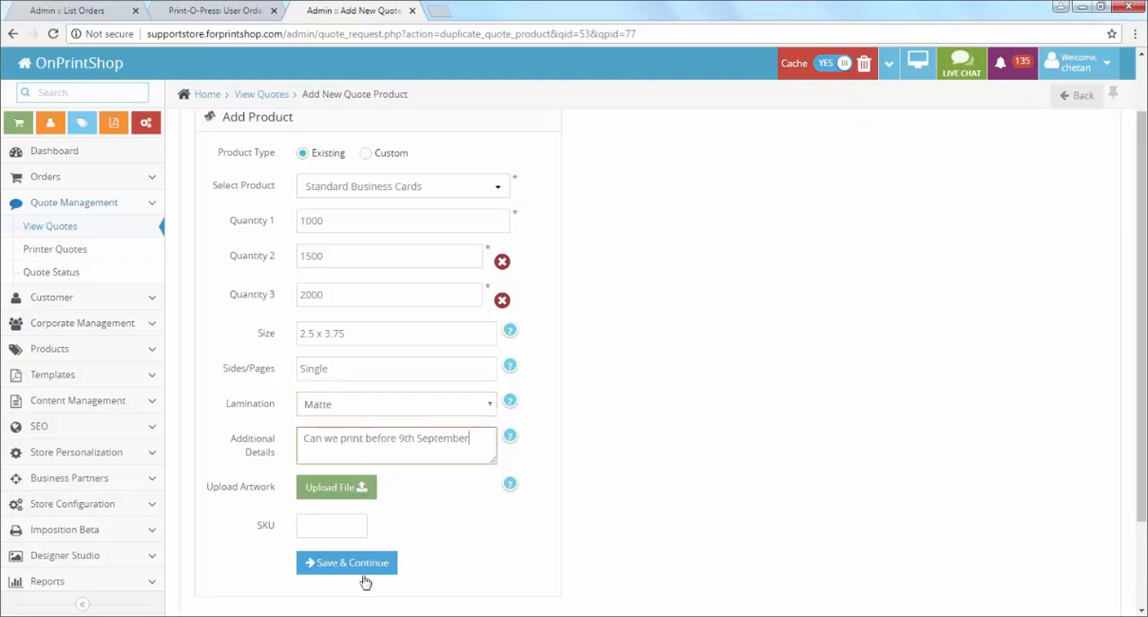
pyautogui.scroll(-2, 368, 561)
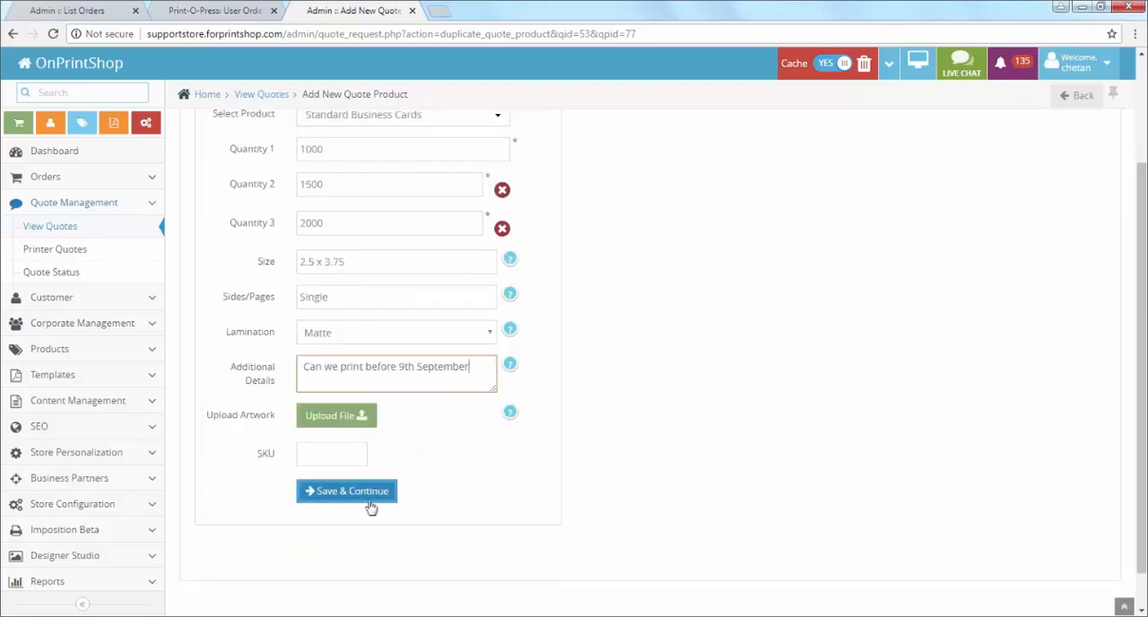
pyautogui.scroll(2, 372, 507)
pyautogui.click(374, 560)
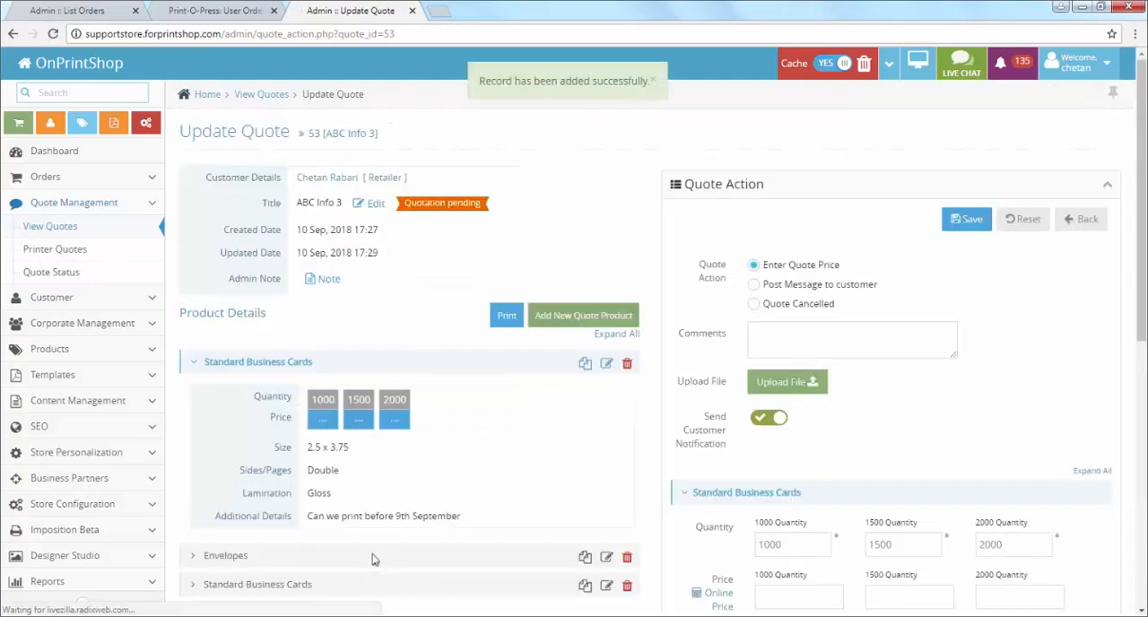
# Step: Review the quote's product list and collapse the original Standard Business Cards details
pyautogui.scroll(-3, 427, 529)
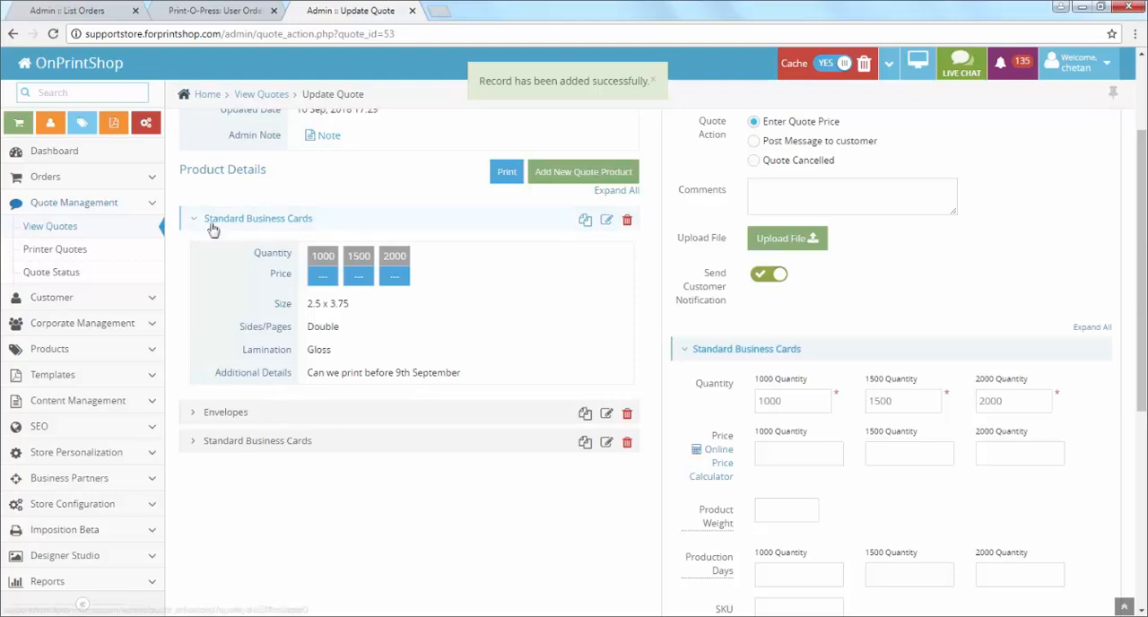
pyautogui.click(220, 221)
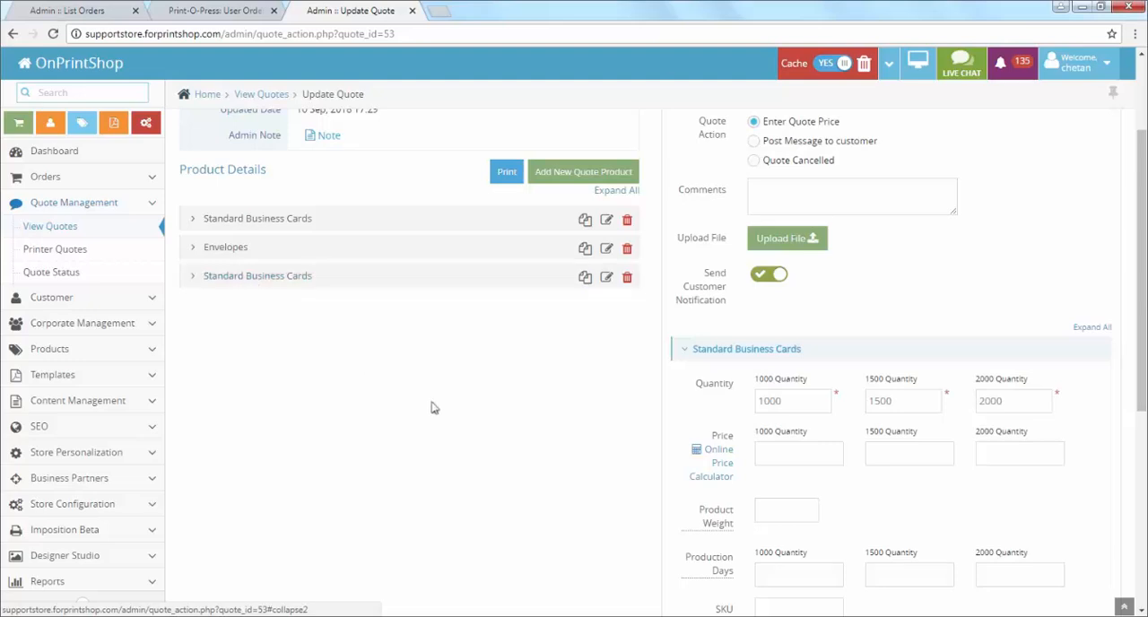
pyautogui.scroll(3, 435, 412)
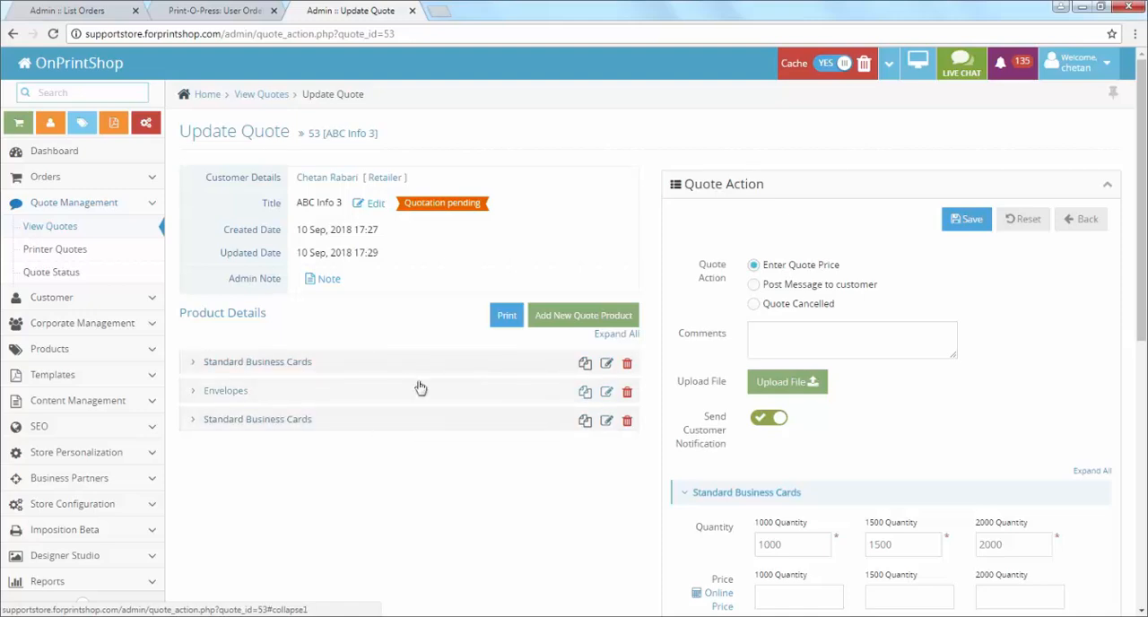
# Step: Switch to the slide presentation, reveal the Quote Quantity in Product Edit item, and return to the quote in the browser
pyautogui.hotkey('alt', 'Tab')
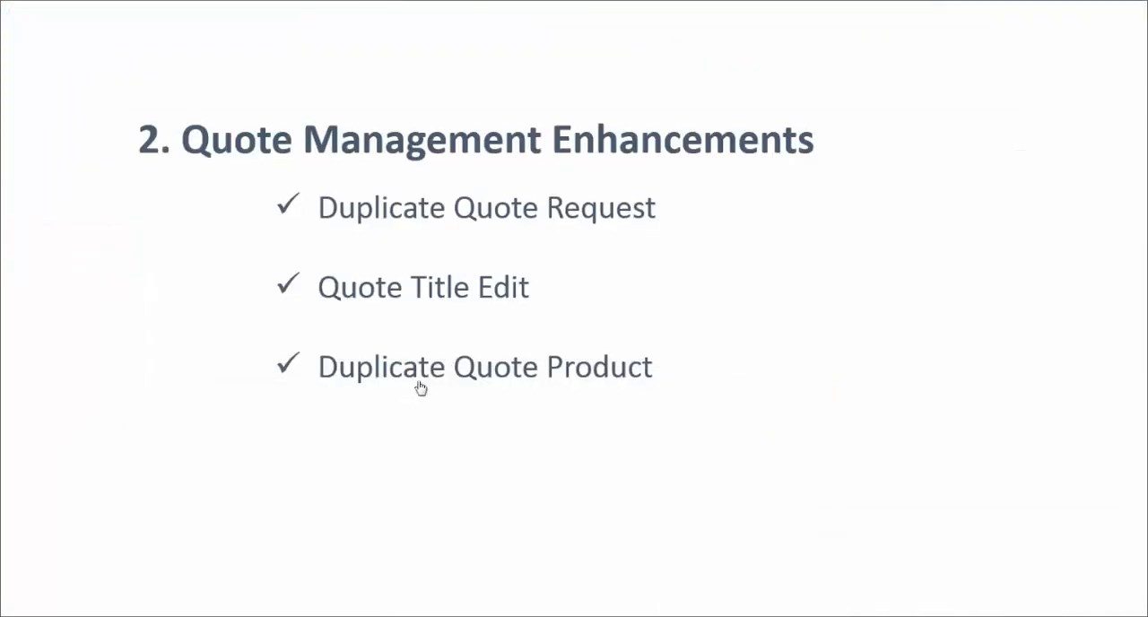
pyautogui.press('Right')
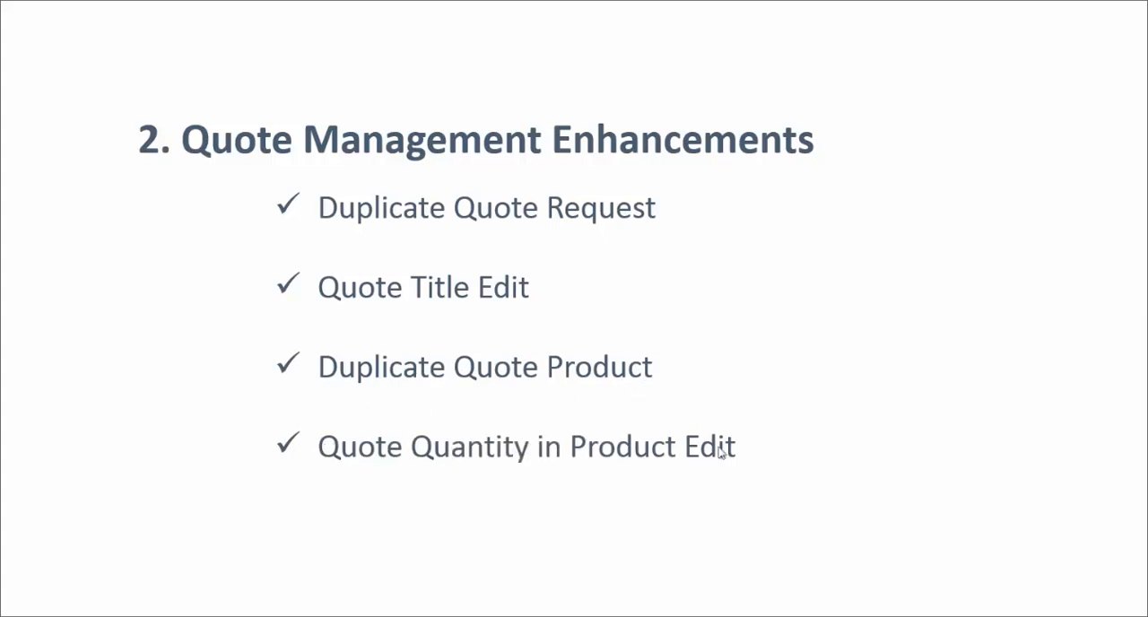
pyautogui.hotkey('alt', 'Tab')
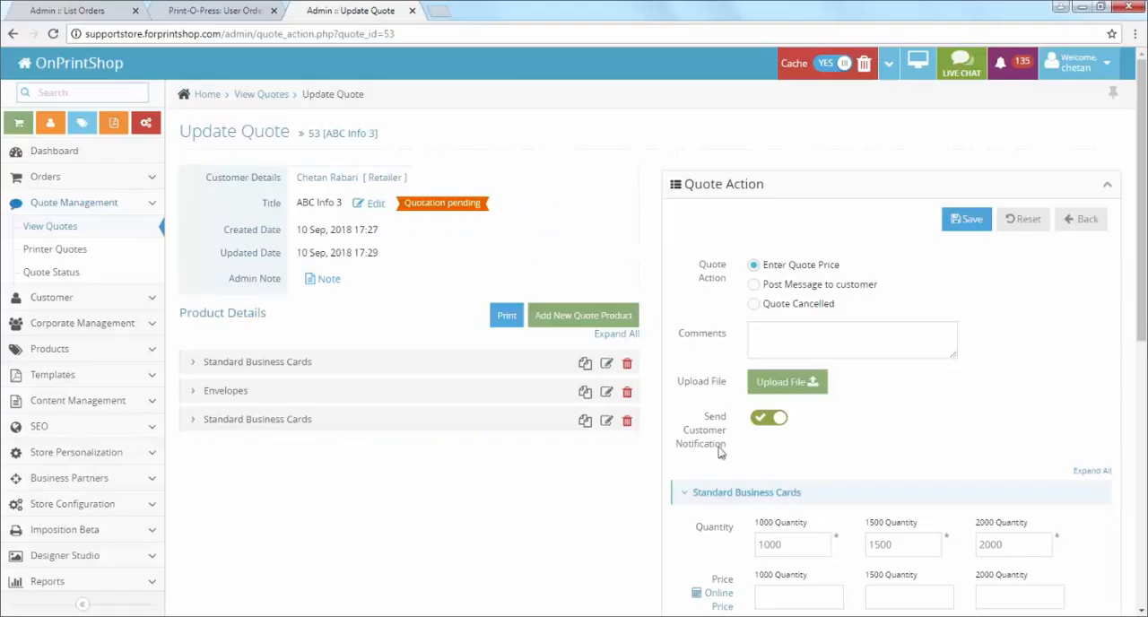
# Step: Open the first Standard Business Cards product in the quote for editing and set Quantity 2 to 1200
pyautogui.click(247, 368)
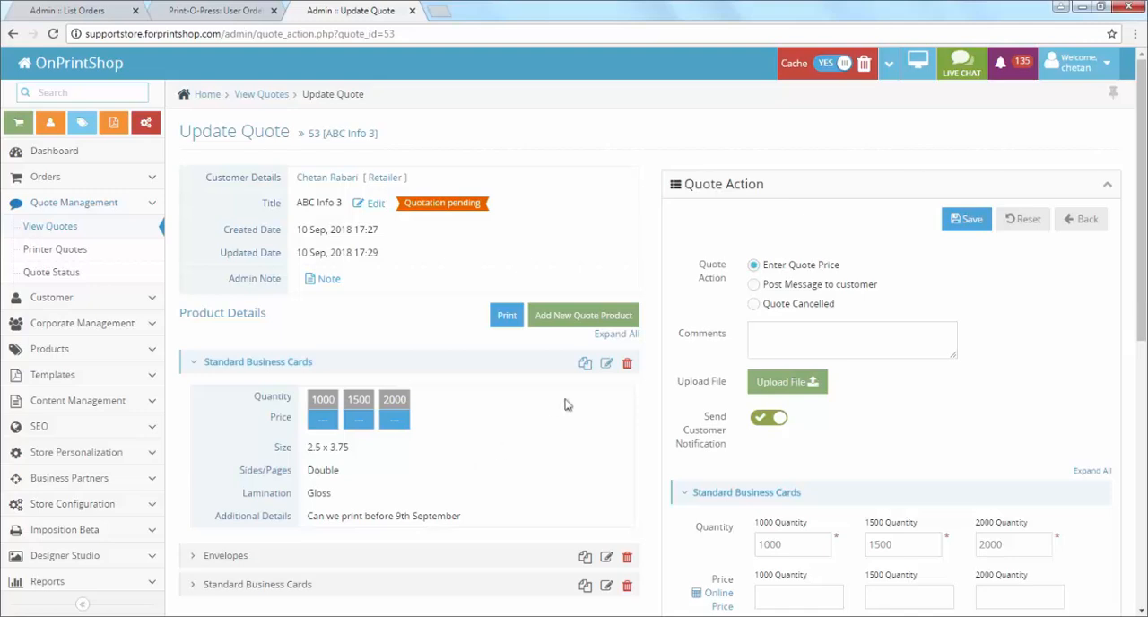
pyautogui.click(606, 366)
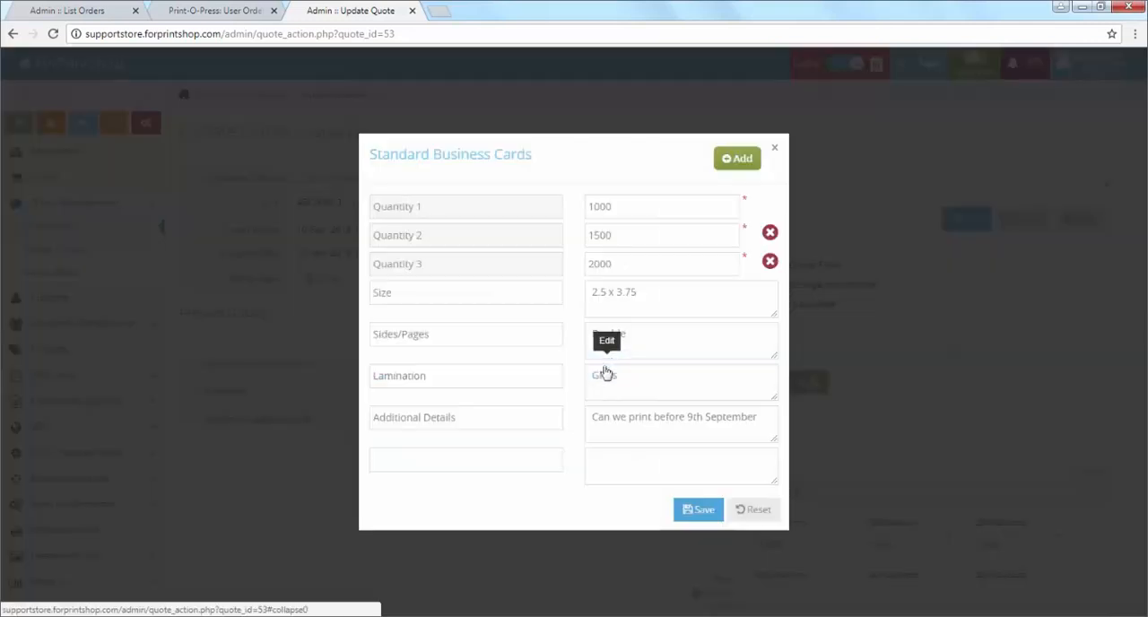
pyautogui.click(633, 208)
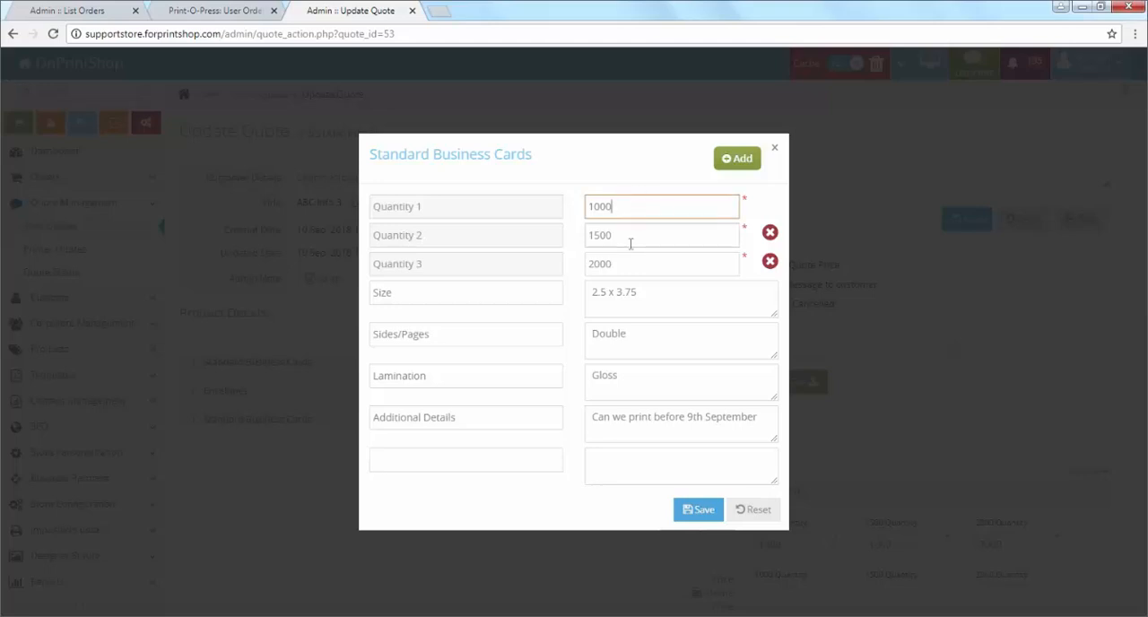
pyautogui.click(630, 238)
pyautogui.click(631, 261)
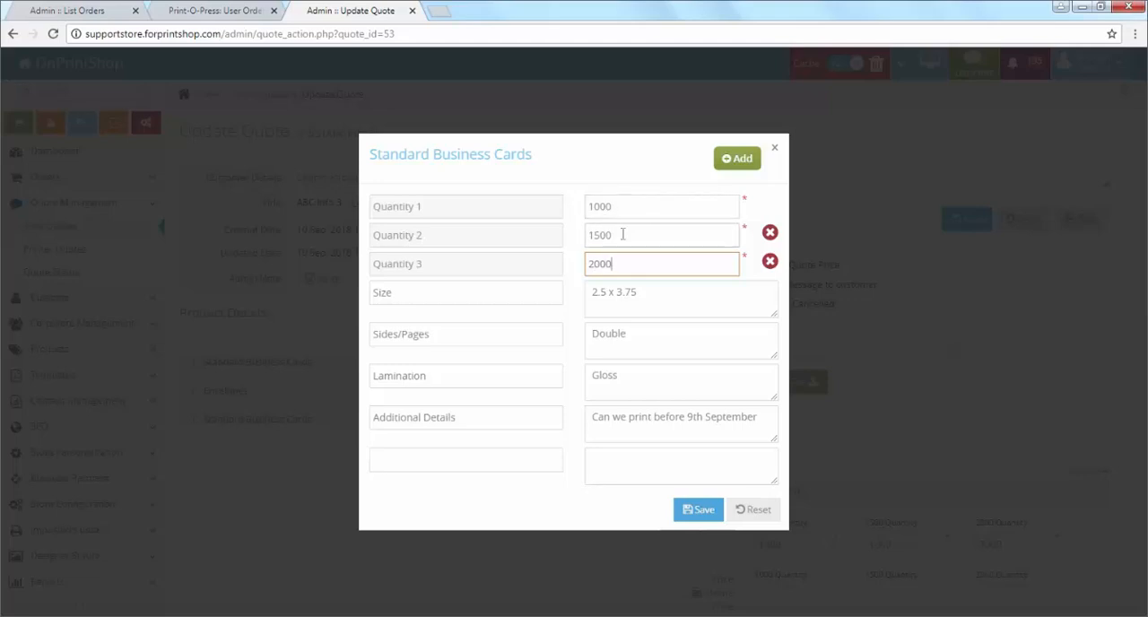
pyautogui.click(623, 235)
pyautogui.moveTo(623, 234); pyautogui.dragTo(466, 239)
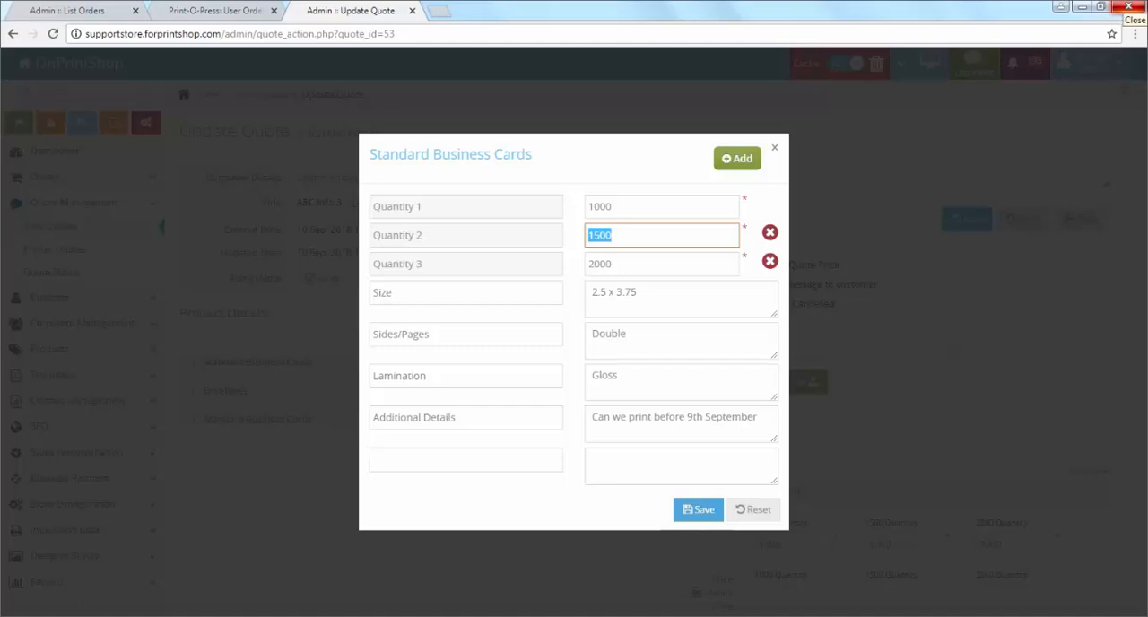
pyautogui.write('1200')
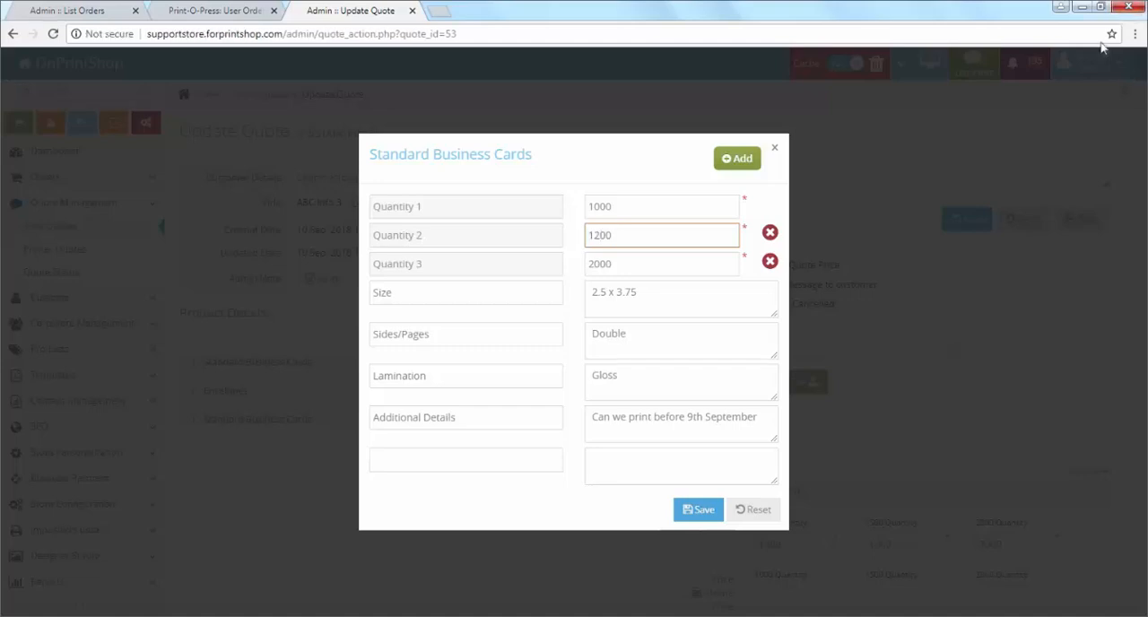
# Step: Set Quantity 3 to 1700, save the product and review its updated details
pyautogui.moveTo(662, 260); pyautogui.dragTo(502, 271)
pyautogui.write('17')
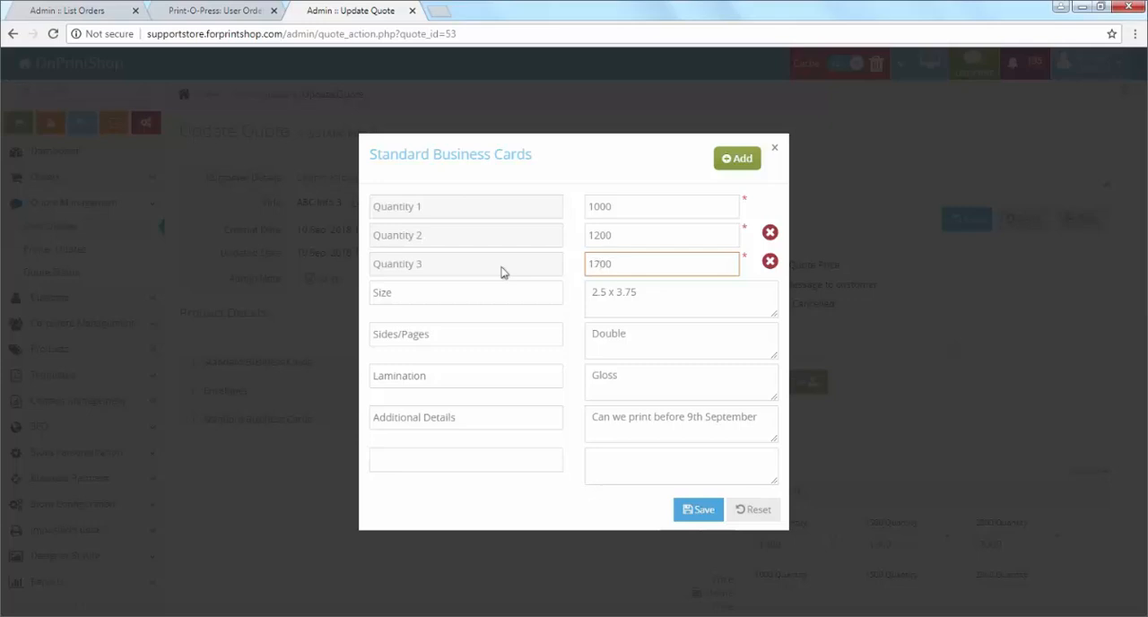
pyautogui.write('00')
pyautogui.click(699, 512)
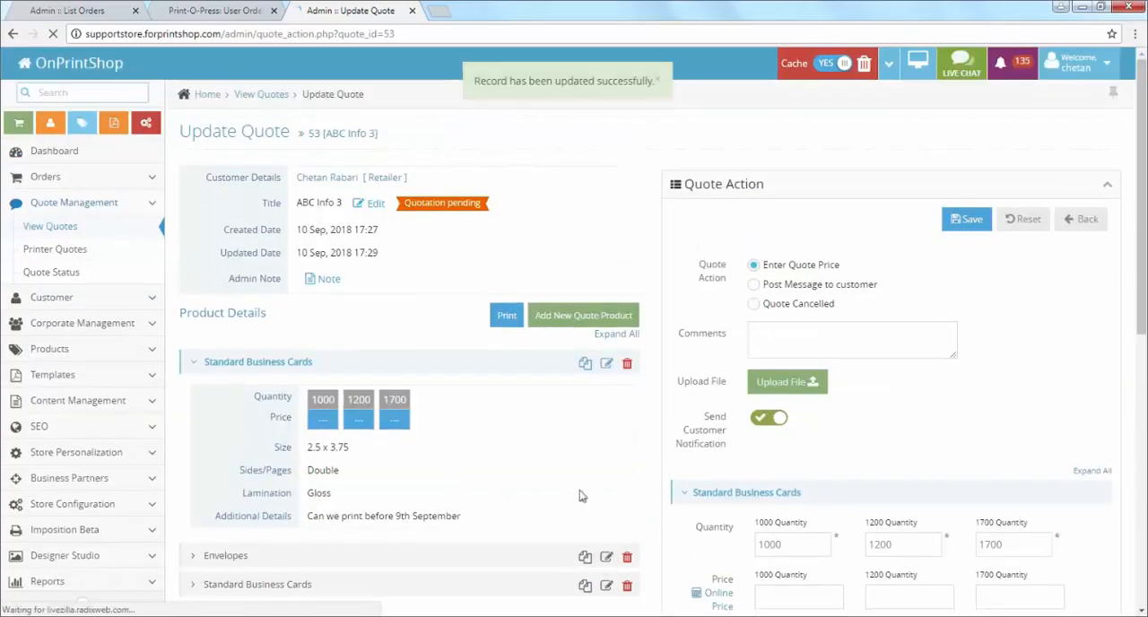
pyautogui.scroll(-1, 579, 496)
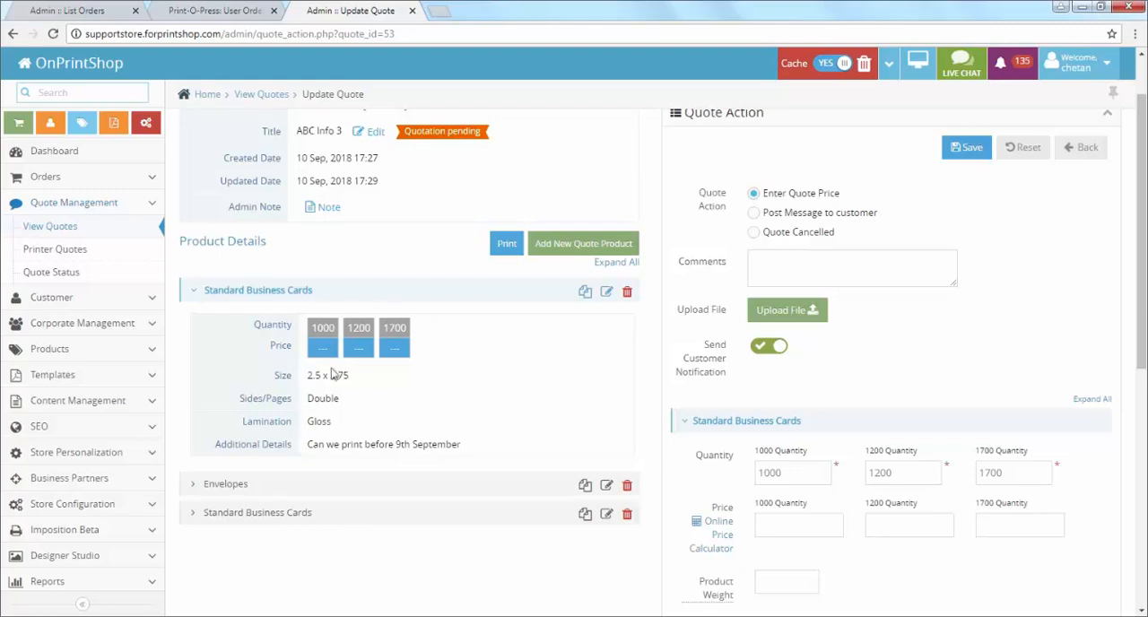
# Step: Switch to the slide presentation, advance to the Refund Module section, and return to the storefront's customer orders page in the browser
pyautogui.hotkey('alt', 'Tab')
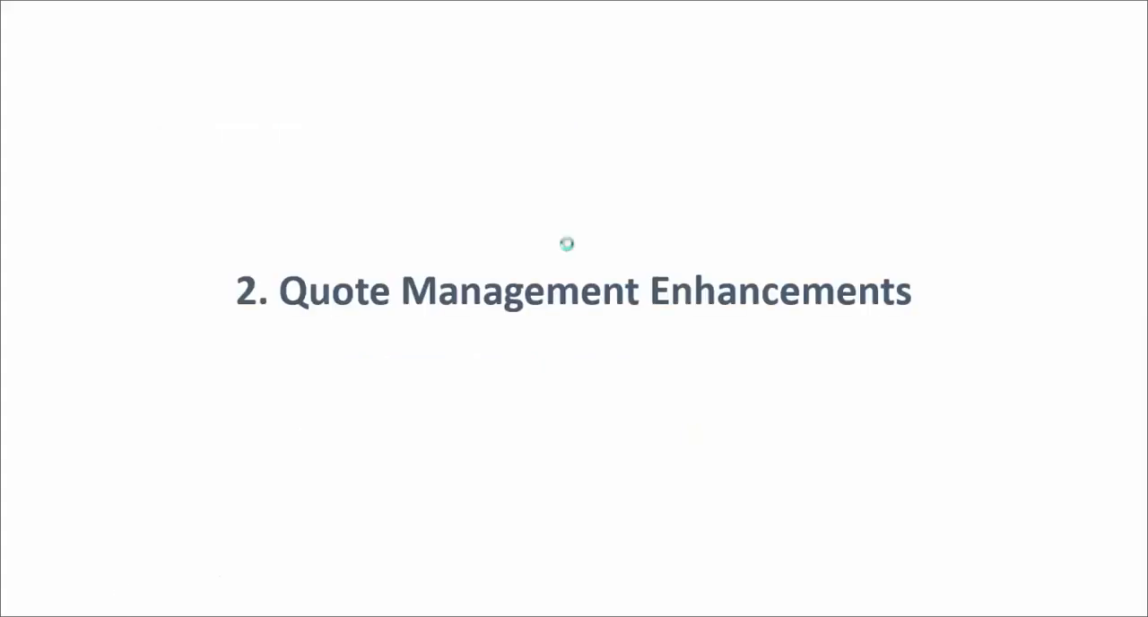
pyautogui.press('Right')
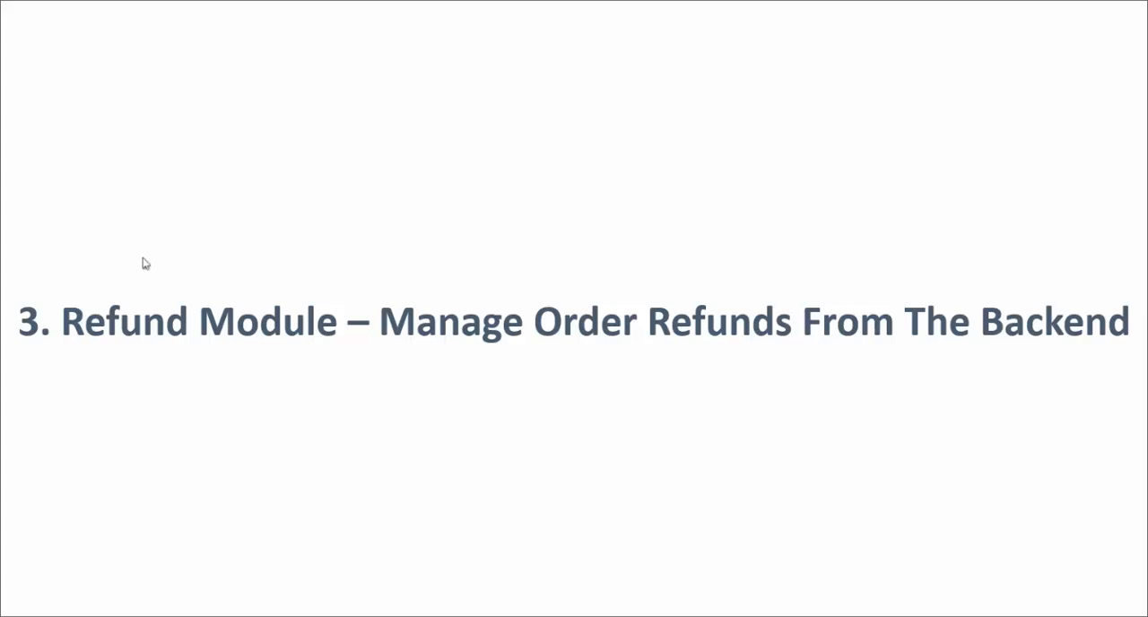
pyautogui.hotkey('alt', 'Tab')
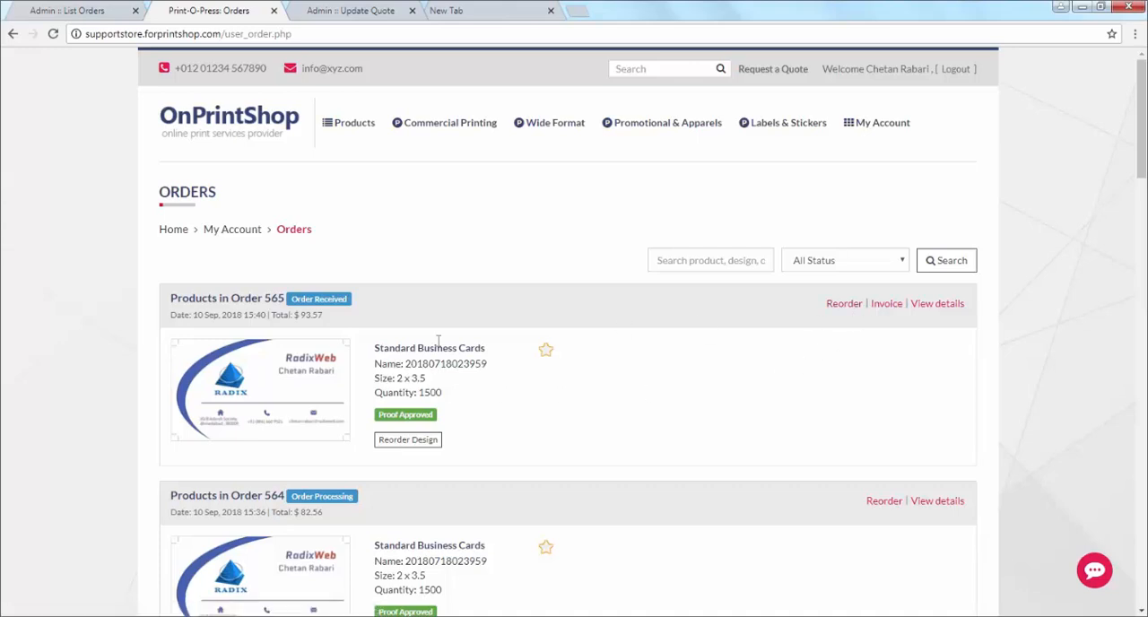
# Step: Open the newest storefront order's details and submit a cancellation request with the reason Incorrect Order Details
pyautogui.click(938, 305)
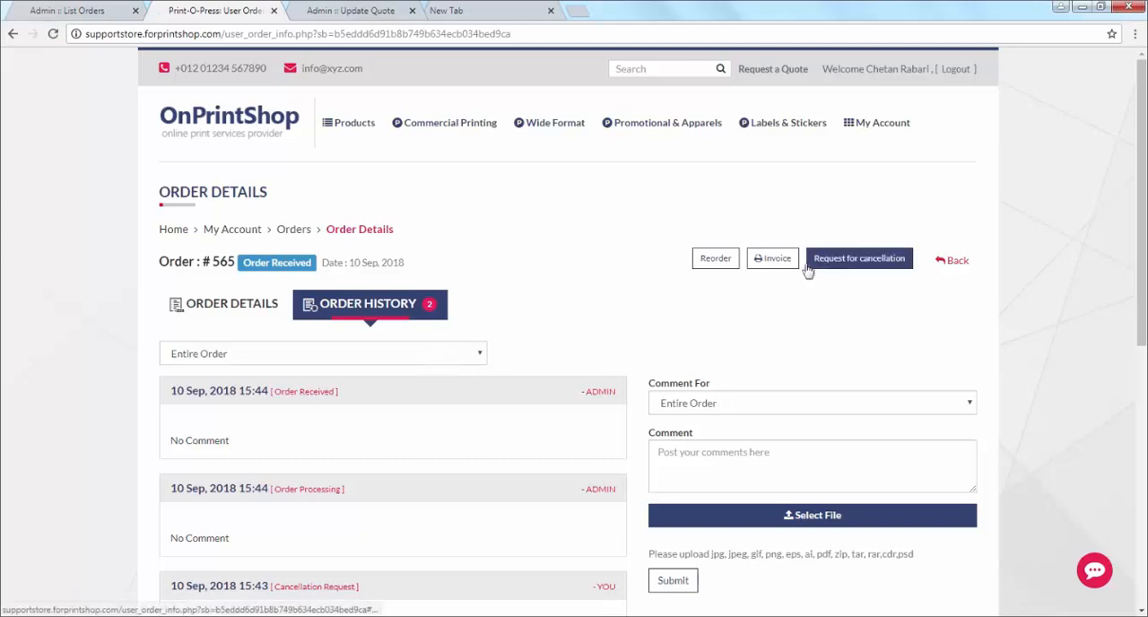
pyautogui.click(839, 261)
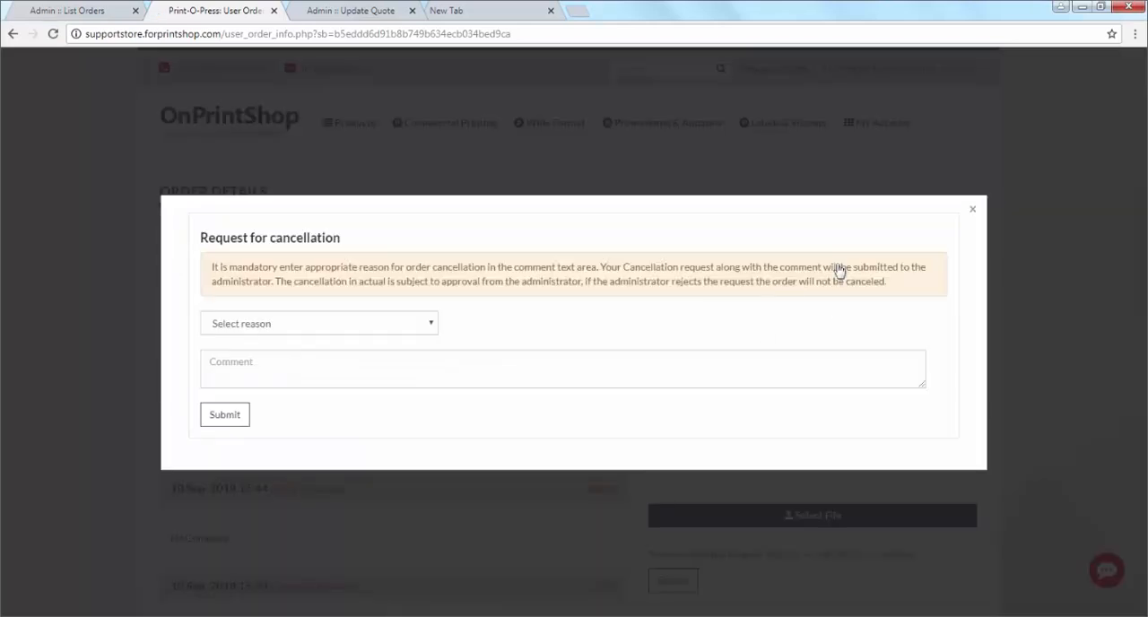
pyautogui.click(333, 324)
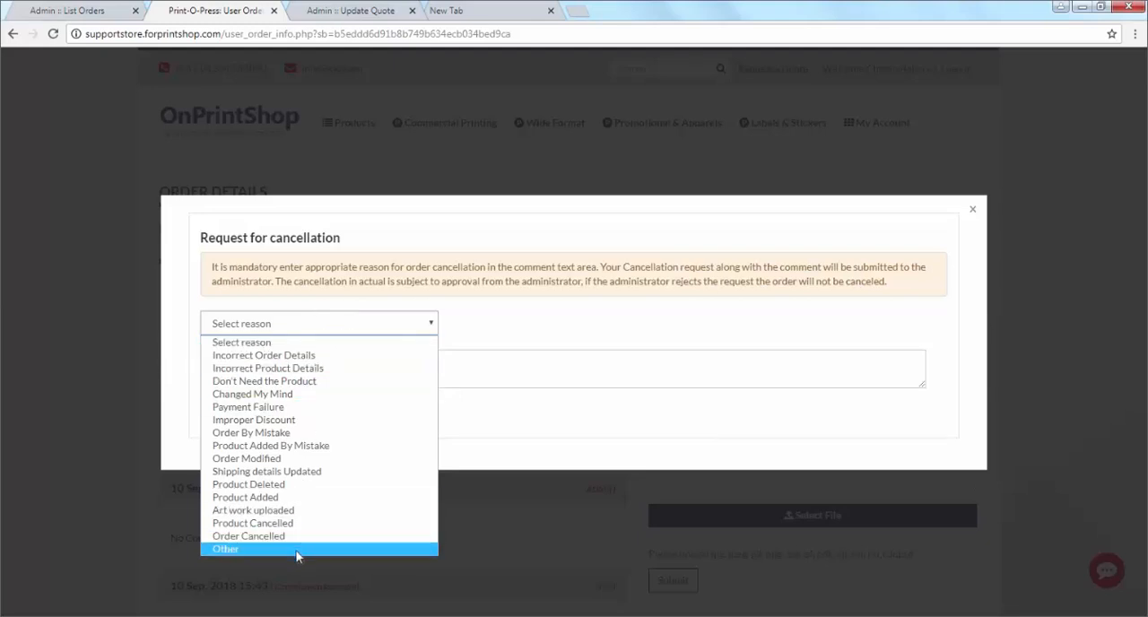
pyautogui.click(301, 358)
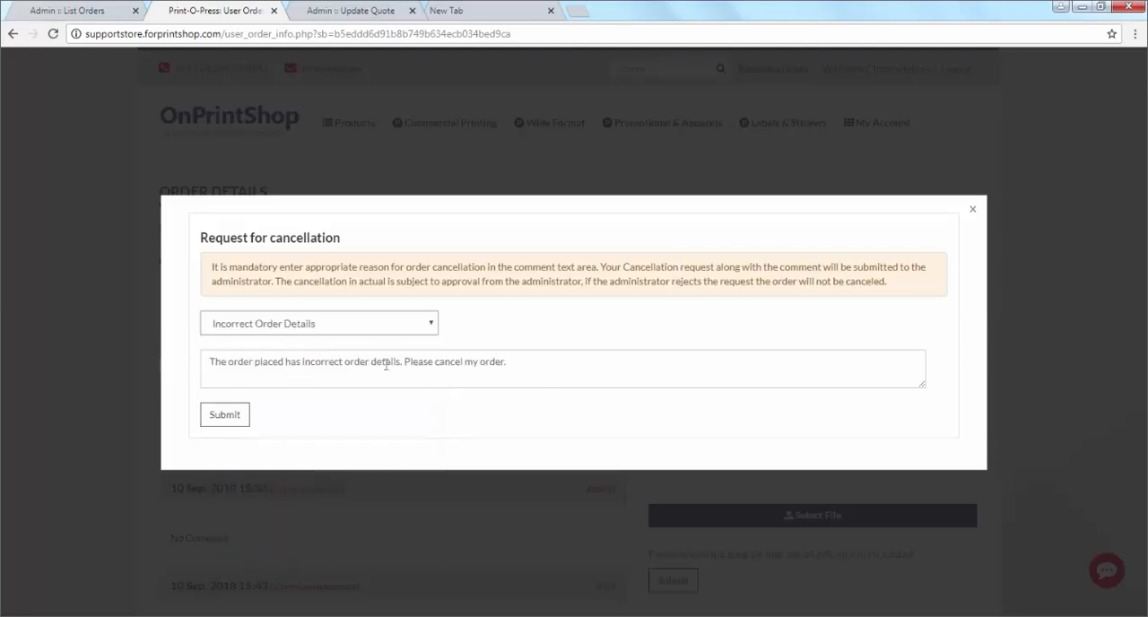
pyautogui.click(236, 422)
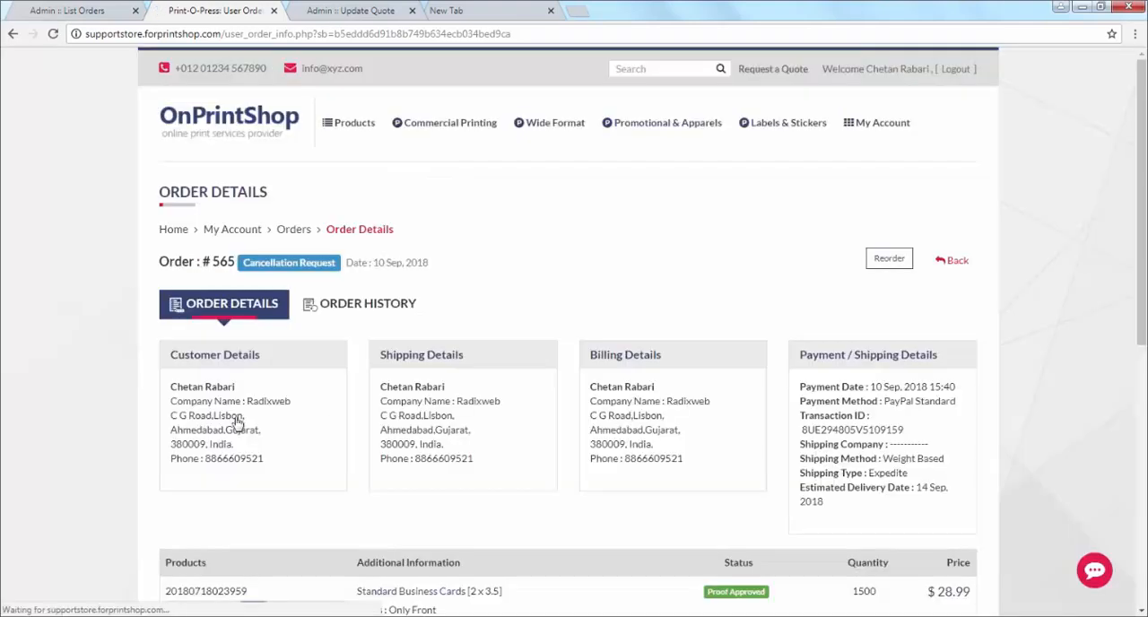
pyautogui.moveTo(244, 262); pyautogui.dragTo(360, 260)
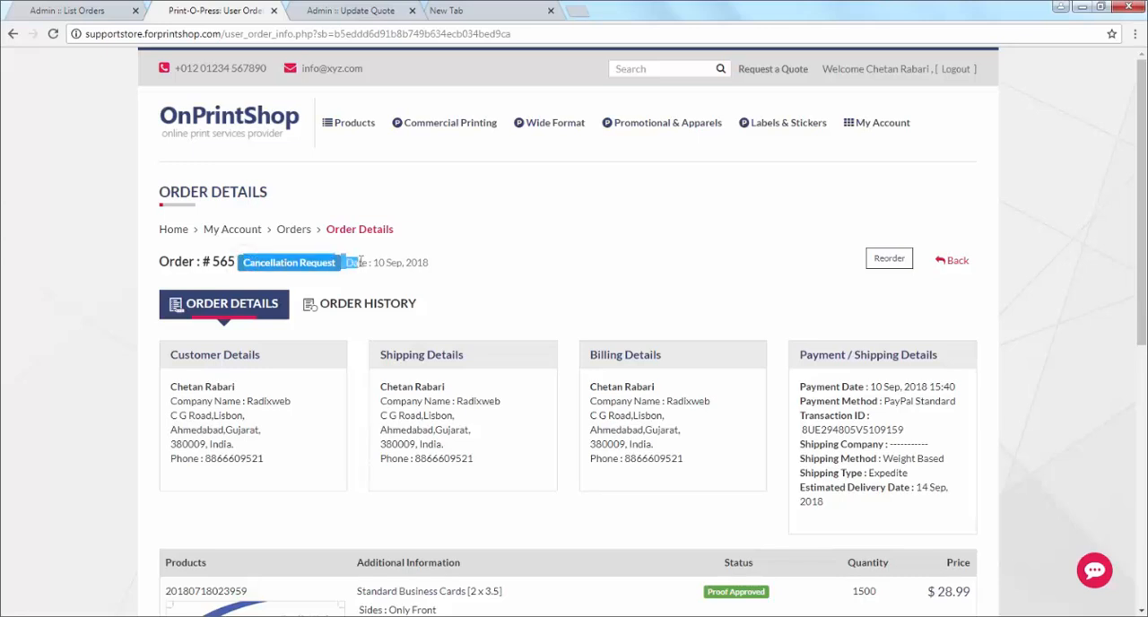
# Step: Reload the admin order list and open the newest order's status editing to handle its cancellation request
pyautogui.click(76, 11)
pyautogui.rightClick(379, 224)
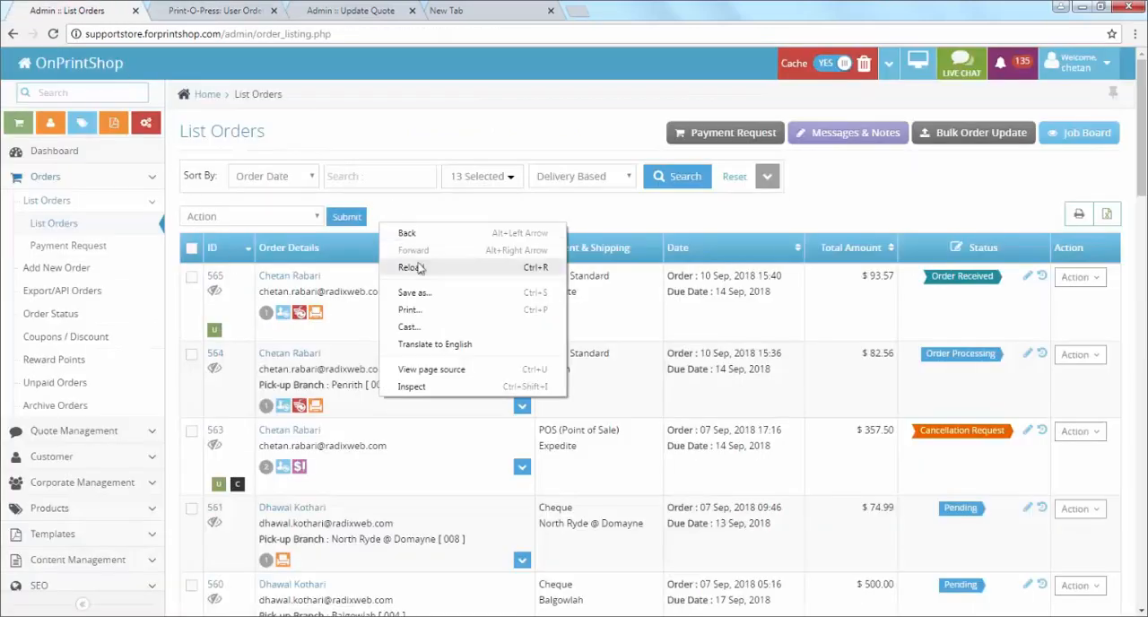
pyautogui.click(412, 267)
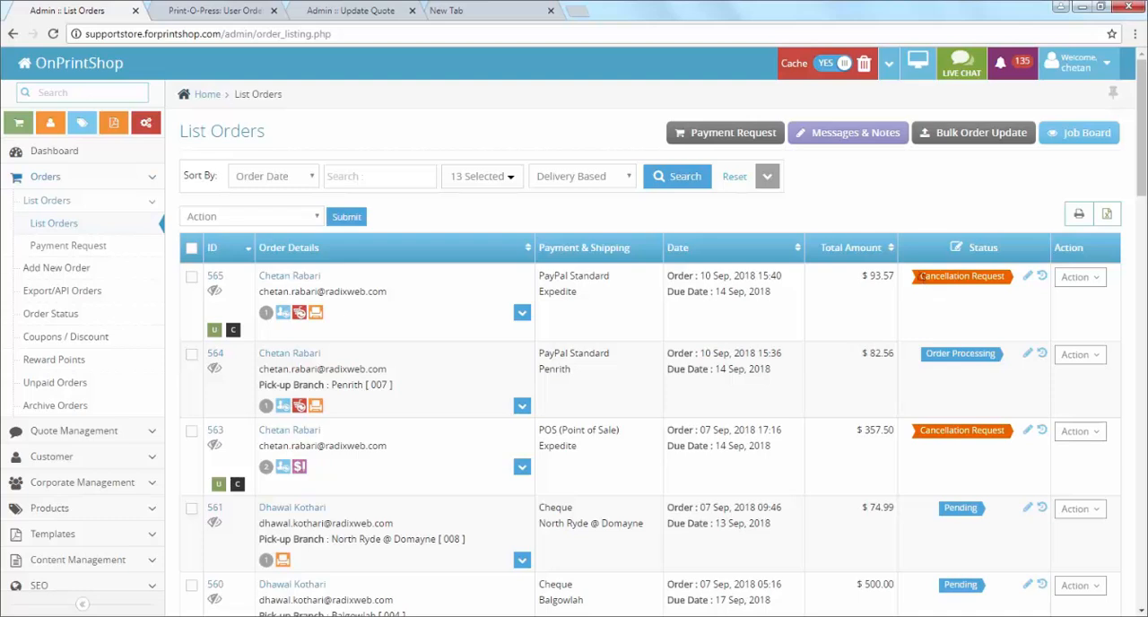
pyautogui.moveTo(918, 275); pyautogui.dragTo(1001, 274)
pyautogui.click(743, 308)
pyautogui.click(1028, 280)
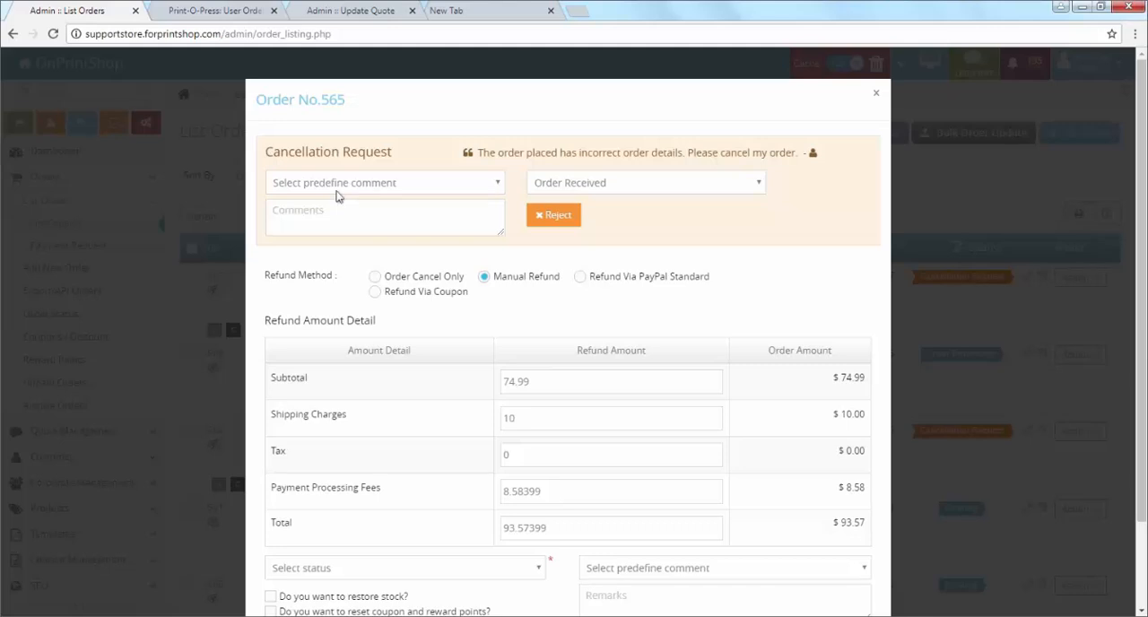
# Step: Compare the Order Cancel Only and Manual Refund methods for the order's cancellation request
pyautogui.click(567, 220)
pyautogui.click(375, 279)
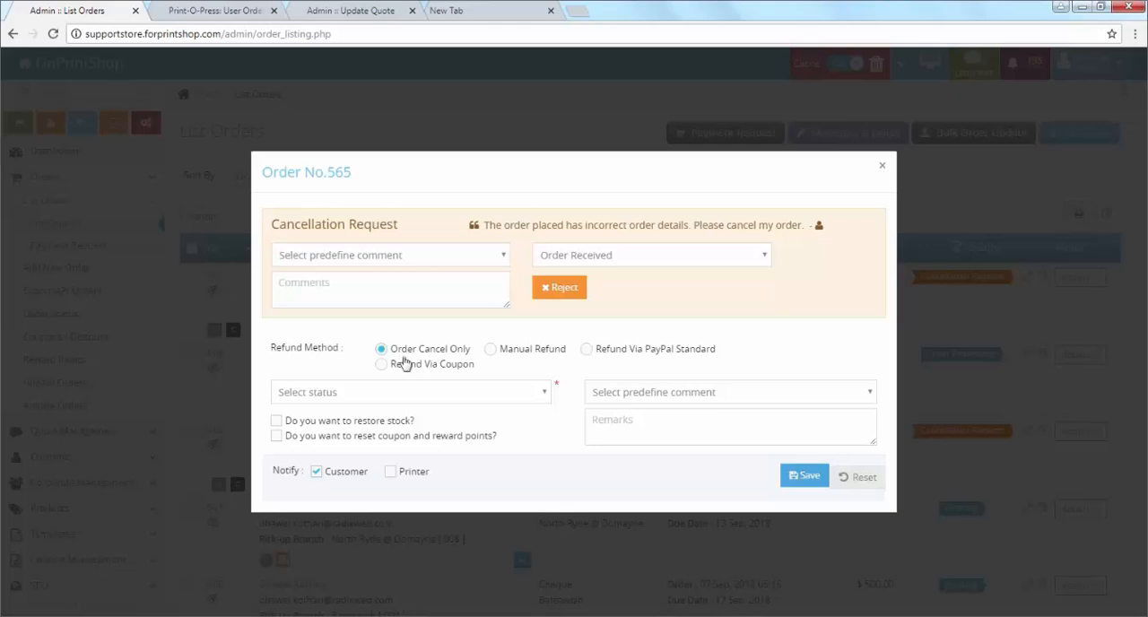
pyautogui.click(492, 350)
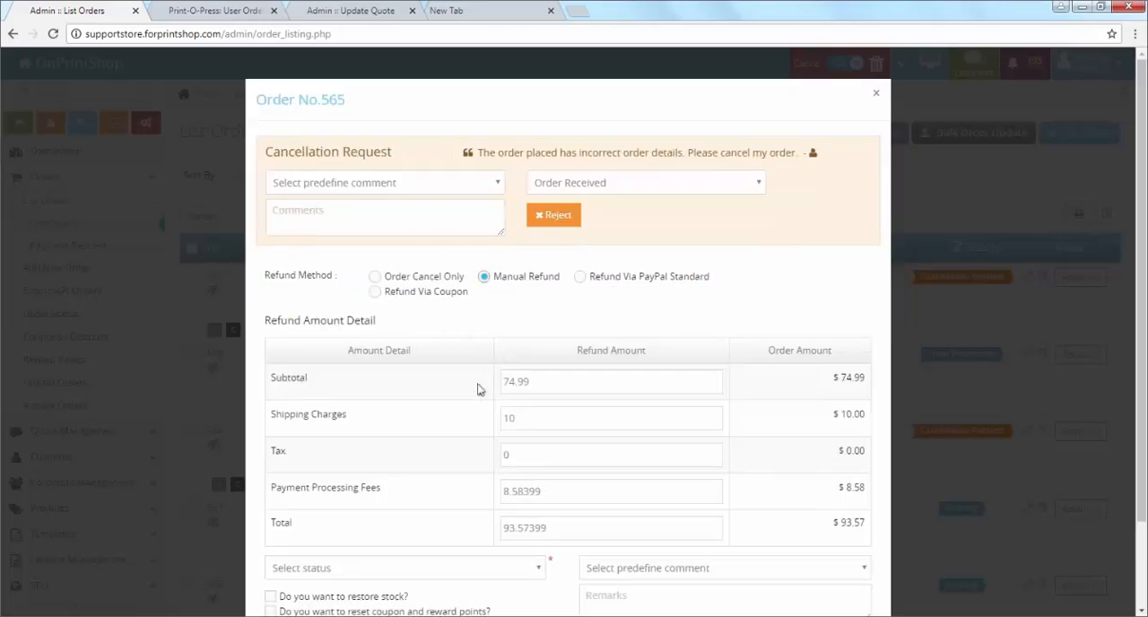
# Step: Review the manual refund's amount breakdown, including the subtotal, shipping charges and payment processing fees
pyautogui.scroll(-2, 568, 126)
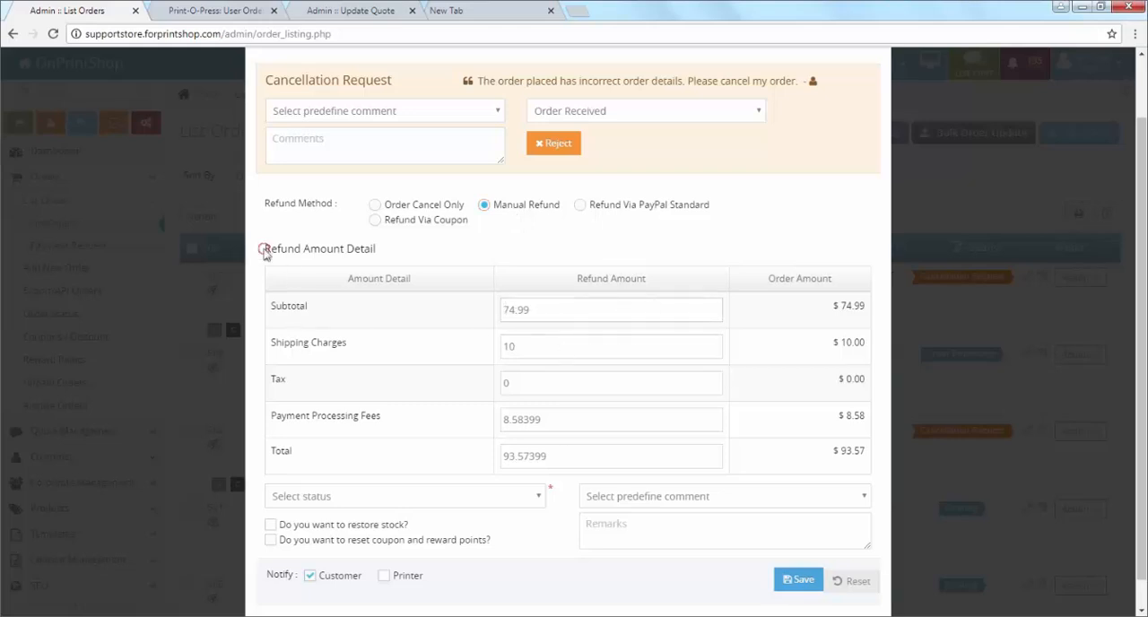
pyautogui.moveTo(262, 248); pyautogui.dragTo(403, 253)
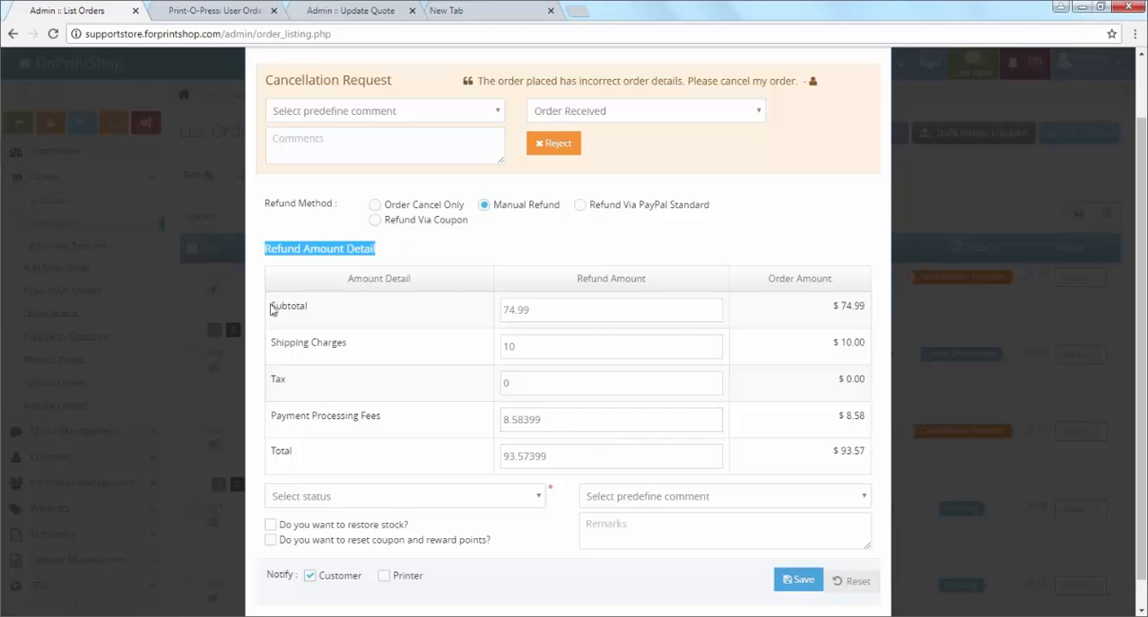
pyautogui.moveTo(272, 310); pyautogui.dragTo(326, 310)
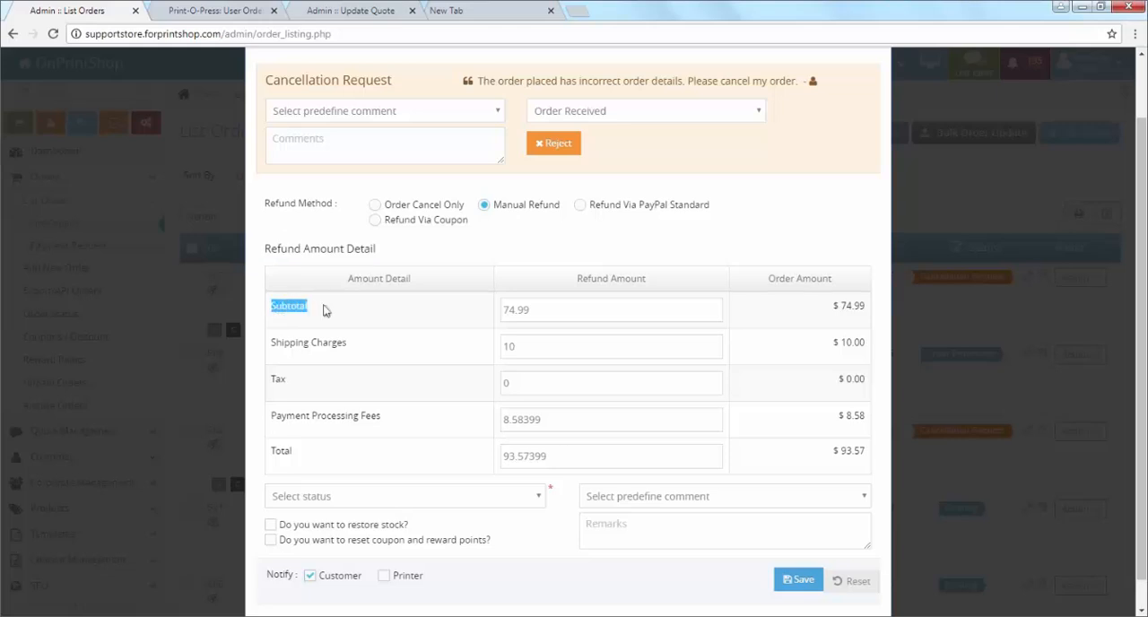
pyautogui.moveTo(575, 311); pyautogui.dragTo(503, 309)
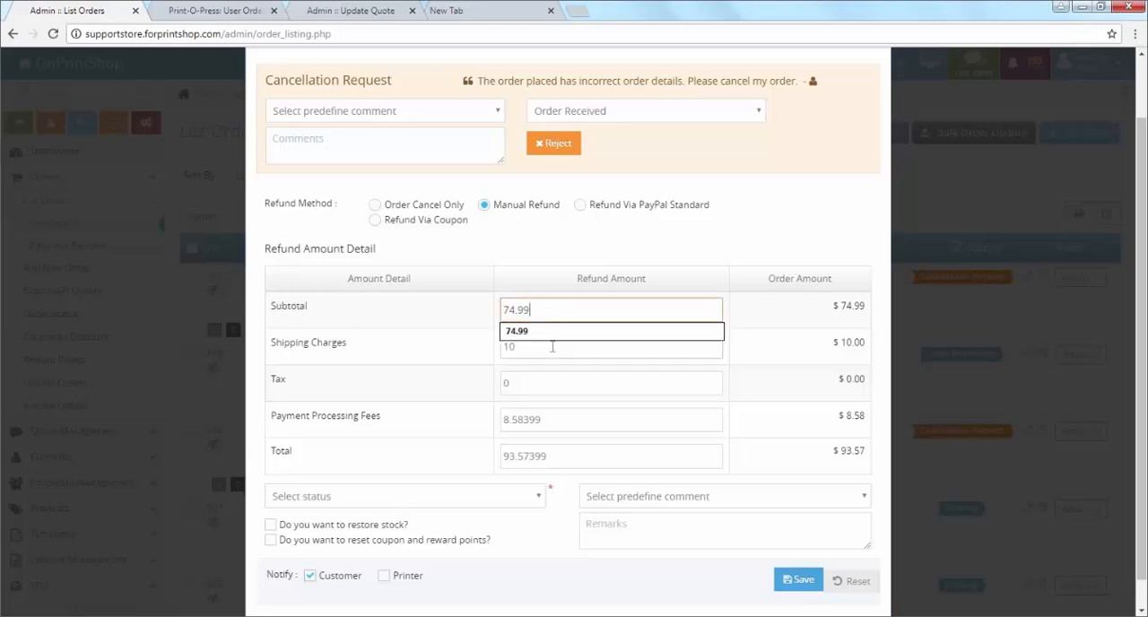
pyautogui.moveTo(553, 344); pyautogui.dragTo(484, 348)
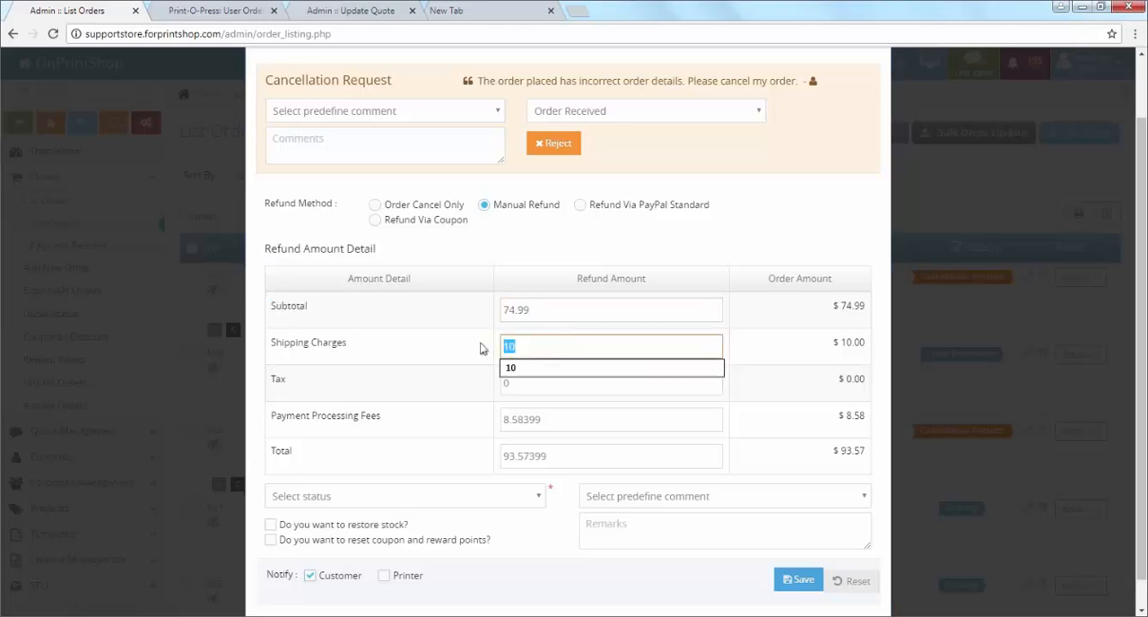
pyautogui.click(432, 422)
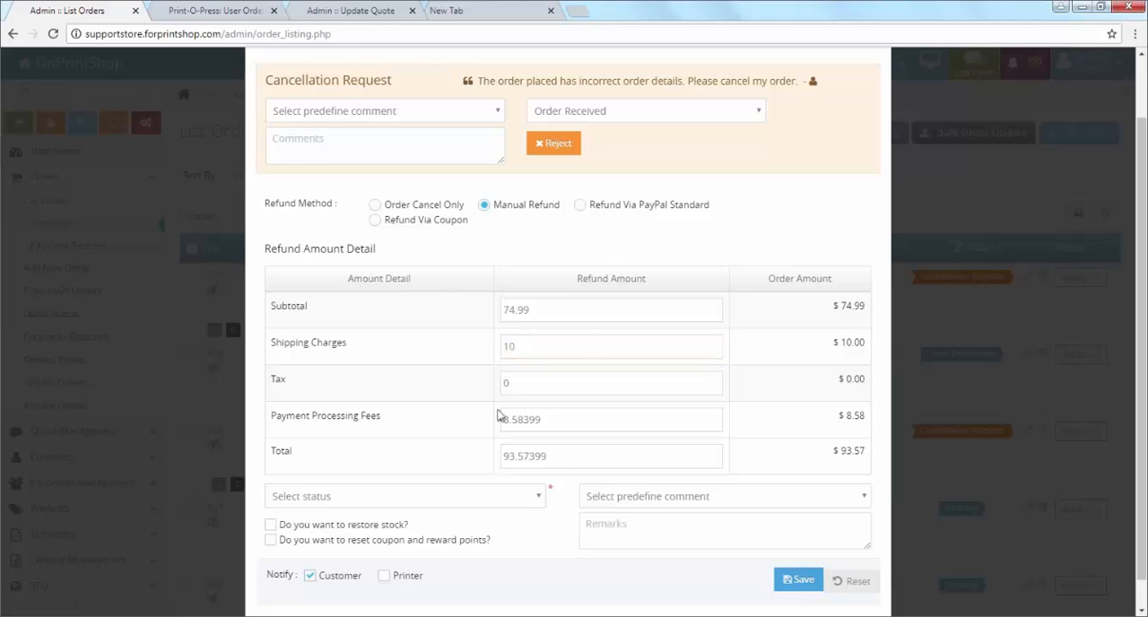
# Step: Choose Refund Via PayPal Standard as the refund method and clear the payment processing fees from the refund amount
pyautogui.moveTo(585, 205); pyautogui.dragTo(716, 210)
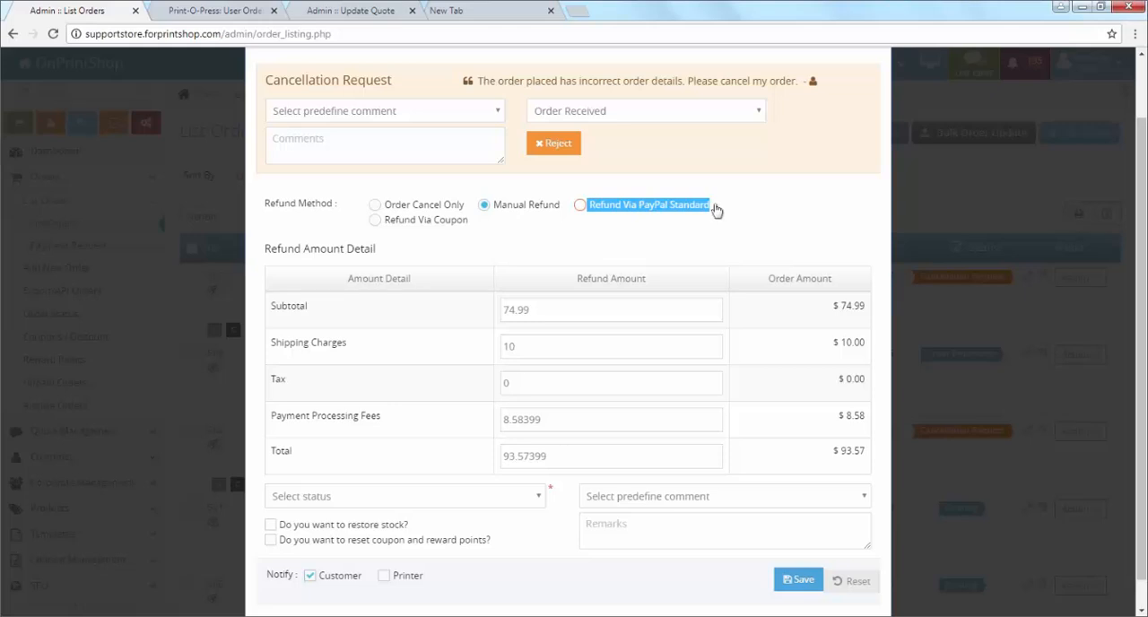
pyautogui.click(580, 207)
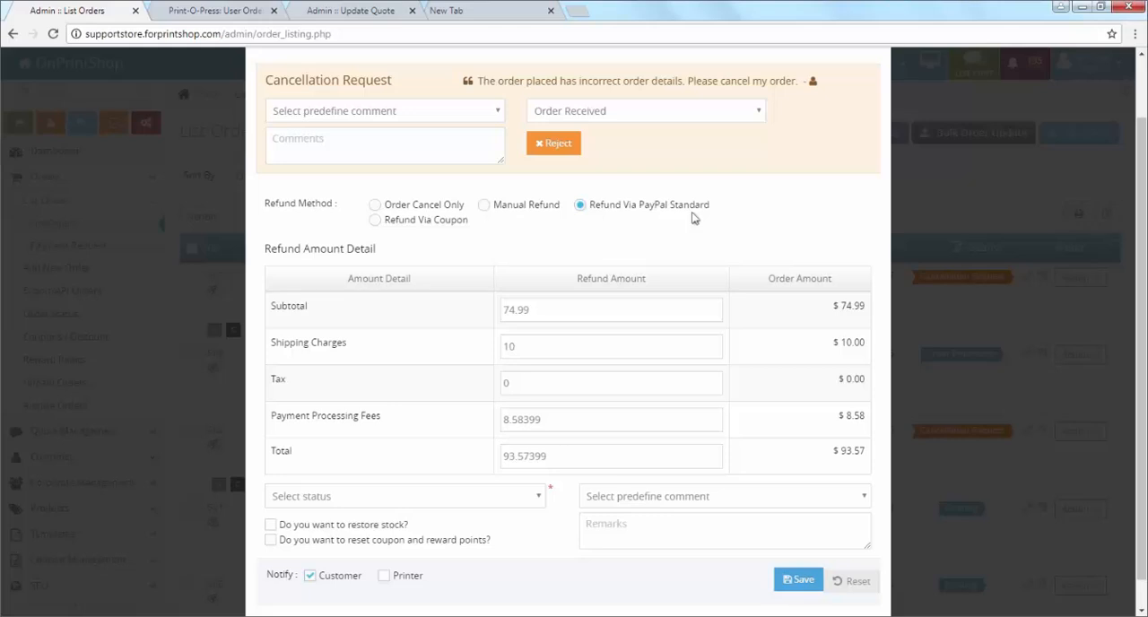
pyautogui.click(410, 223)
pyautogui.click(583, 210)
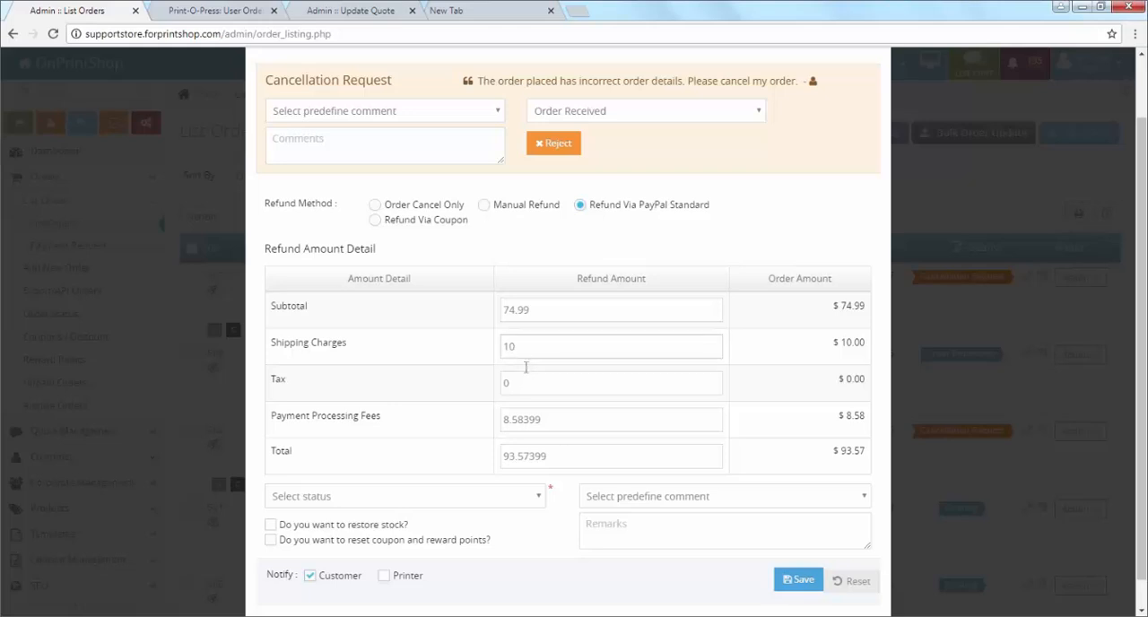
pyautogui.doubleClick(547, 419)
pyautogui.press('BackSpace')
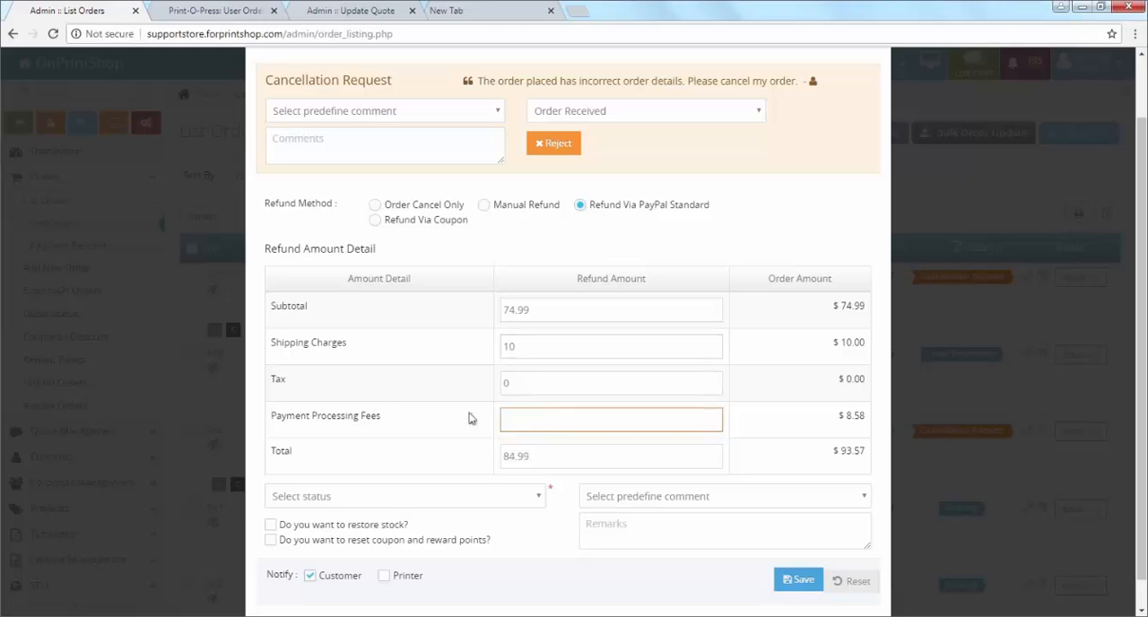
# Step: Set the order status to Refunded and enter the remark "Refund Processed."
pyautogui.click(451, 506)
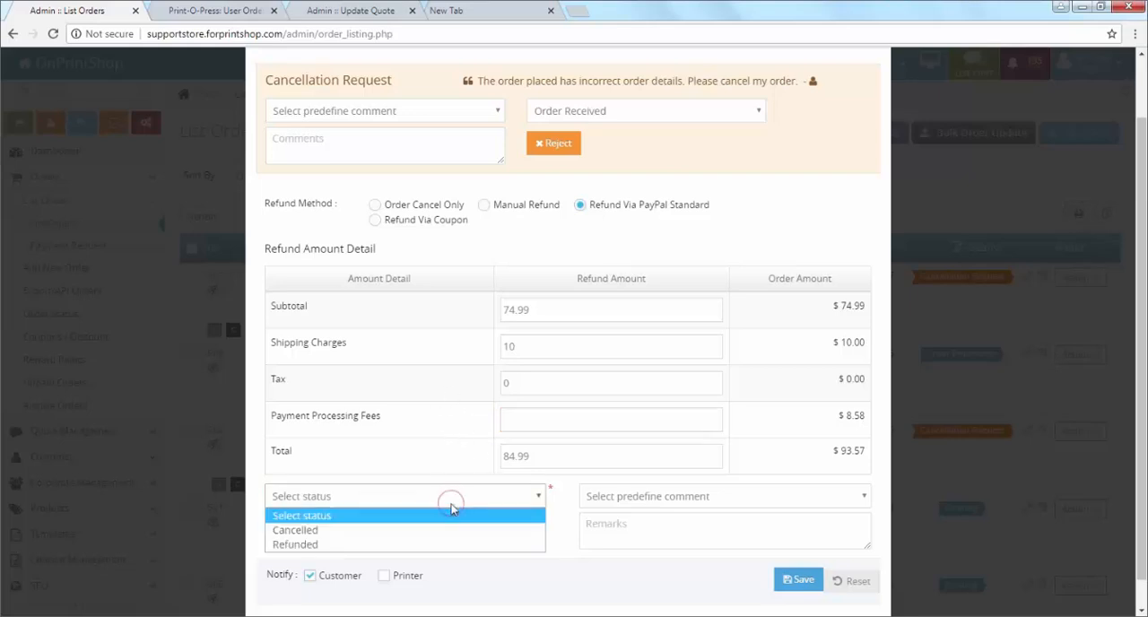
pyautogui.click(415, 546)
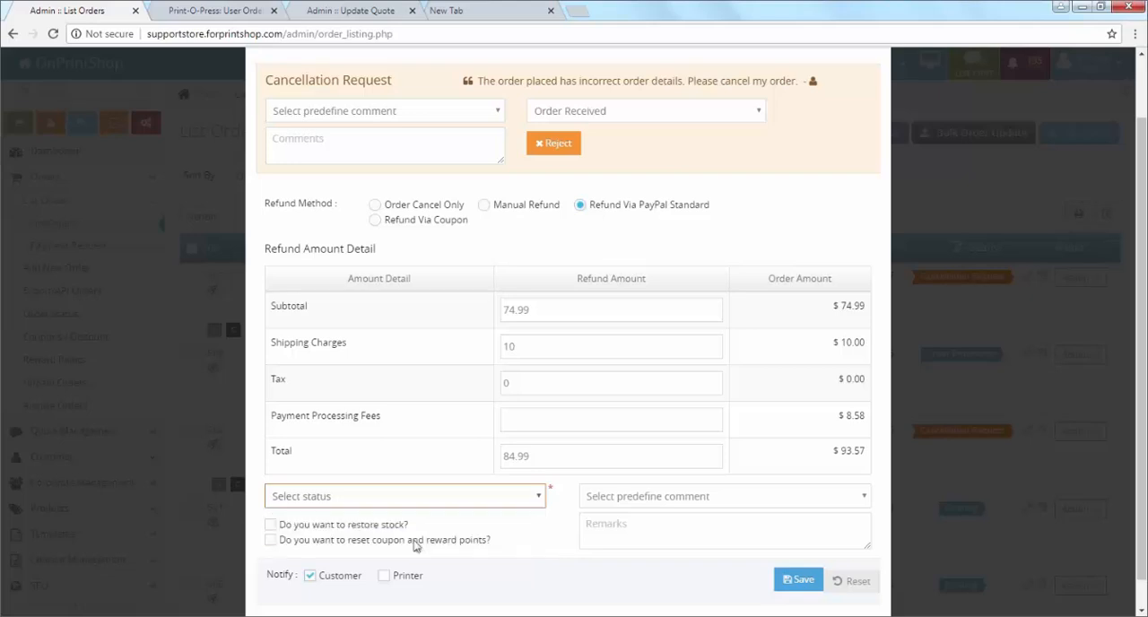
pyautogui.click(603, 510)
pyautogui.click(626, 512)
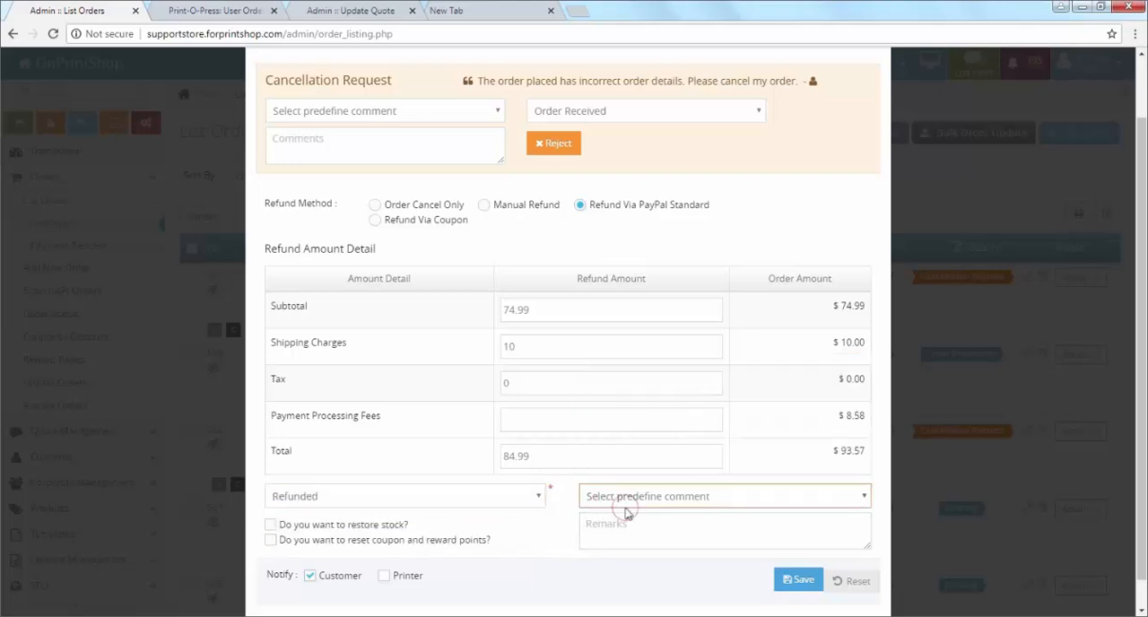
pyautogui.click(630, 523)
pyautogui.write('Ref')
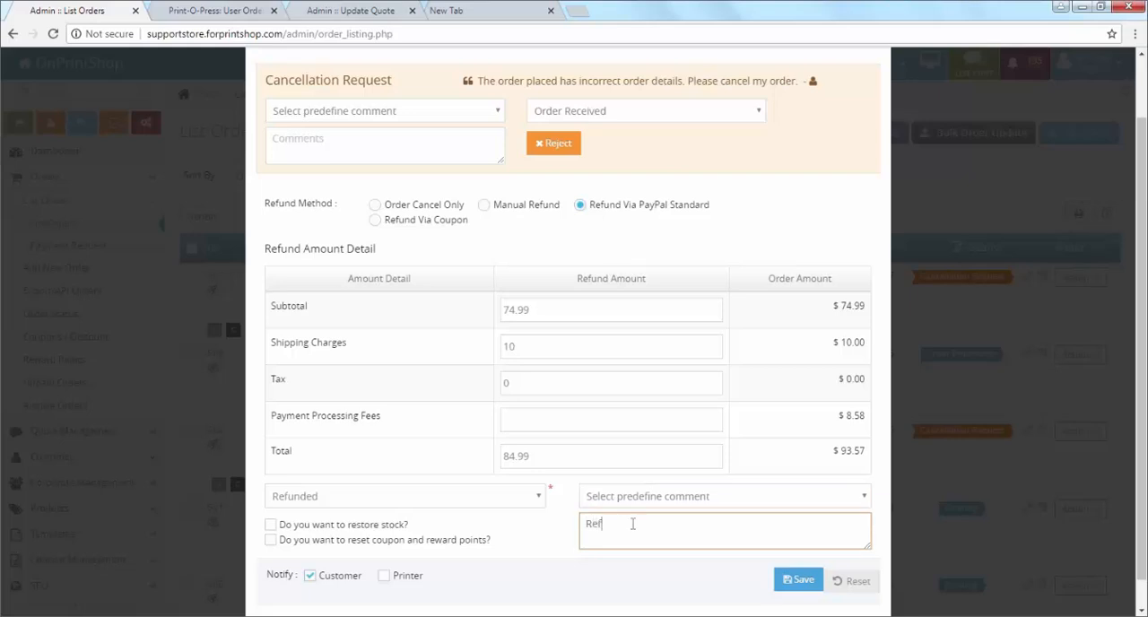
pyautogui.write('und Processed.')
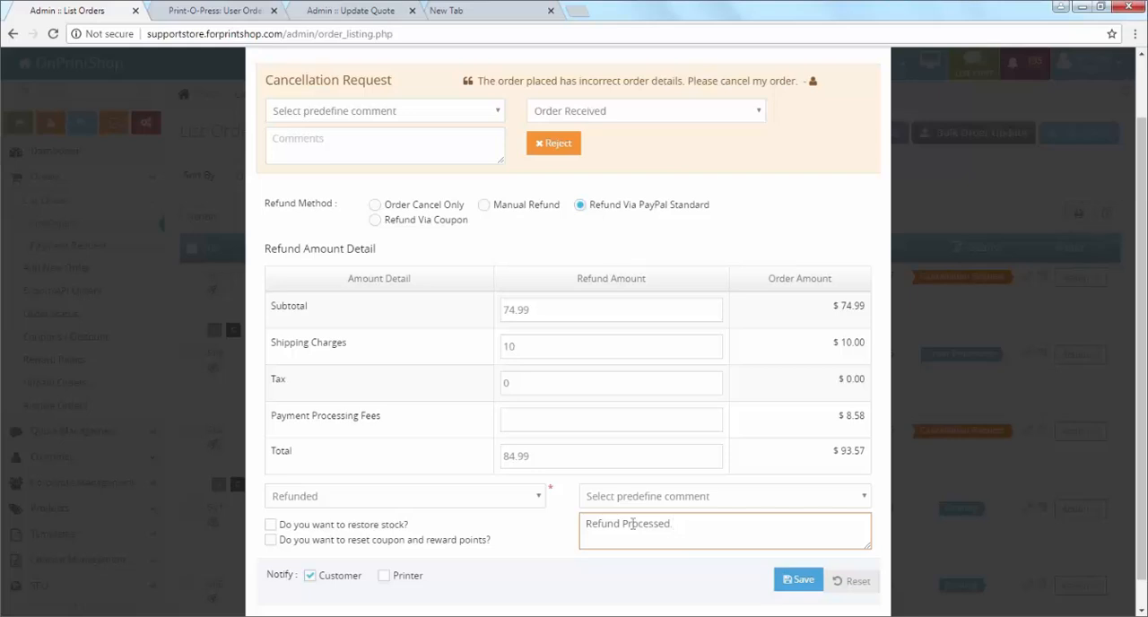
# Step: Include the printer in the notification, then save the refund and confirm the irreversible action
pyautogui.click(384, 577)
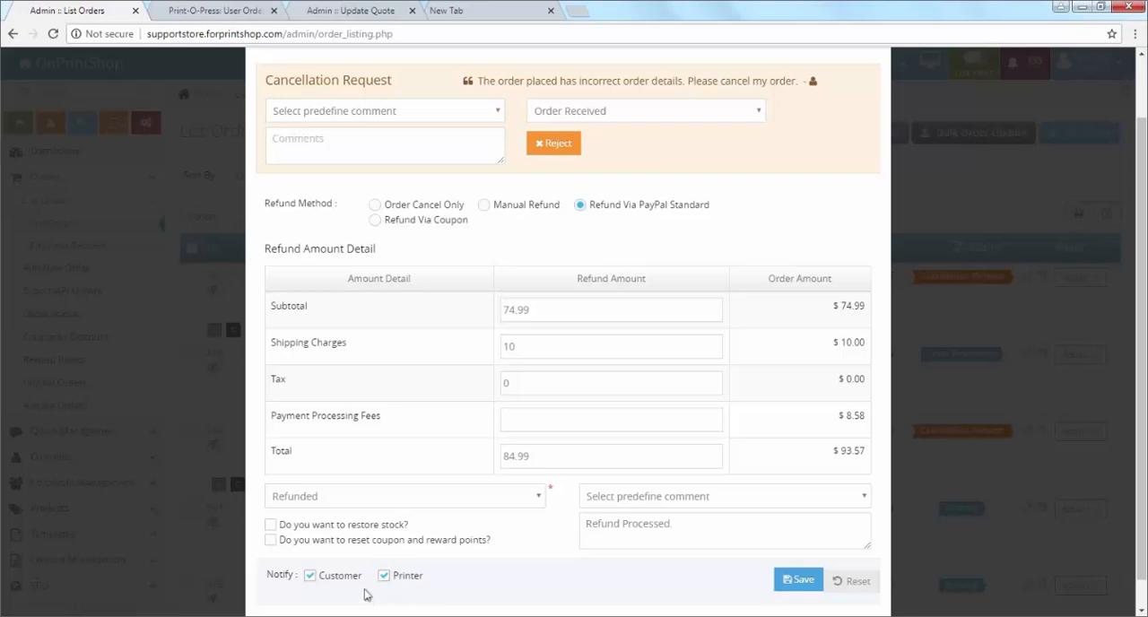
pyautogui.click(789, 583)
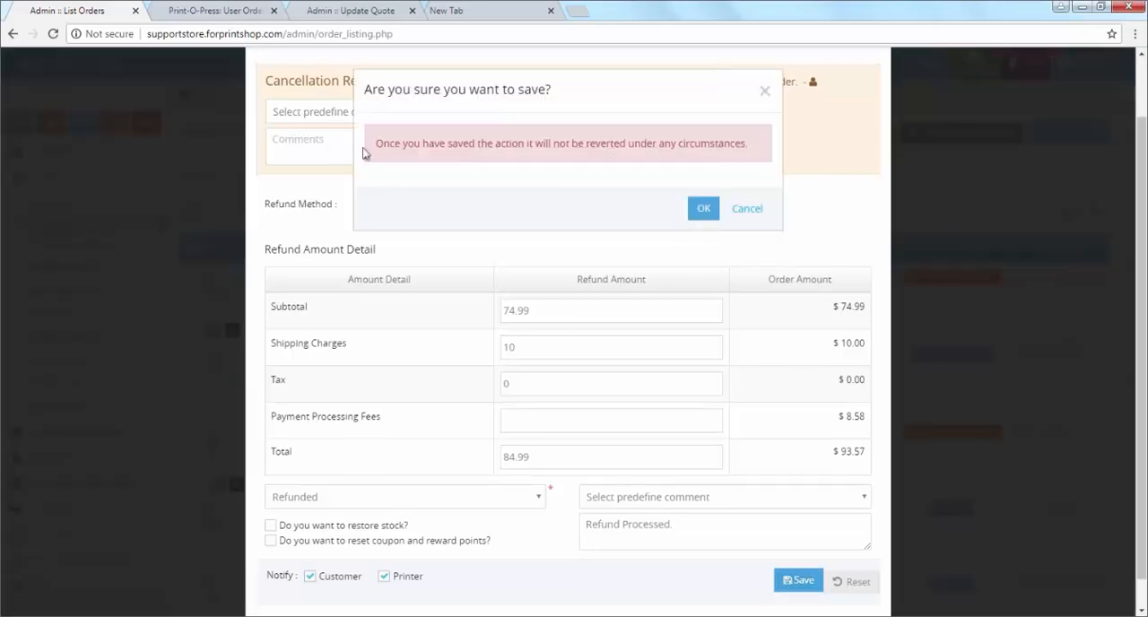
pyautogui.moveTo(371, 148); pyautogui.dragTo(750, 159)
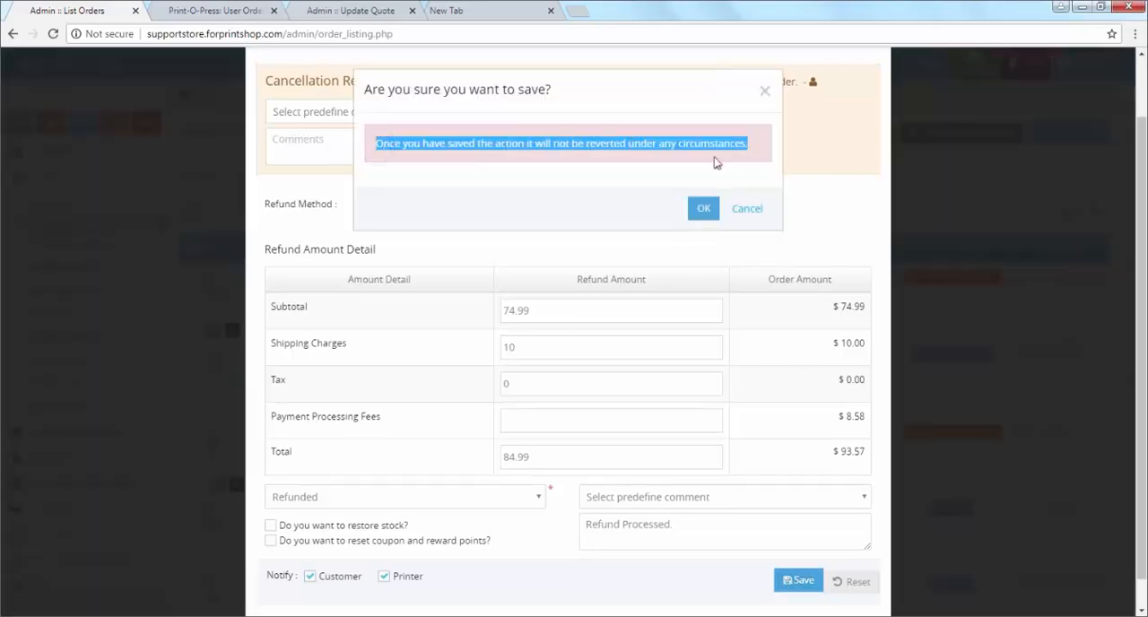
pyautogui.click(701, 211)
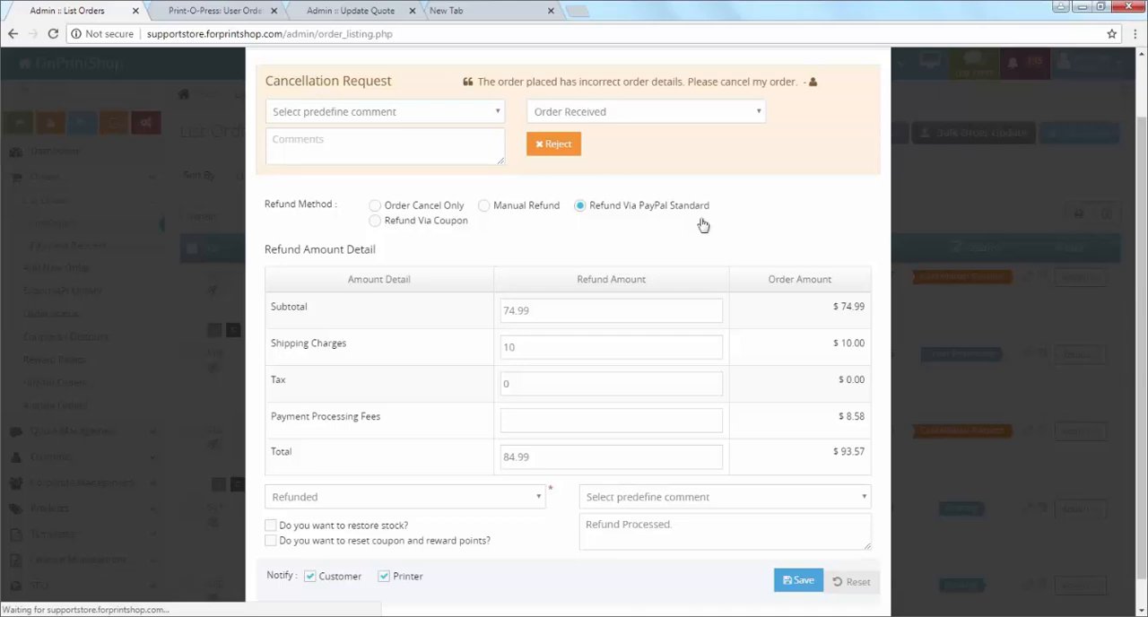
pyautogui.scroll(-1, 691, 359)
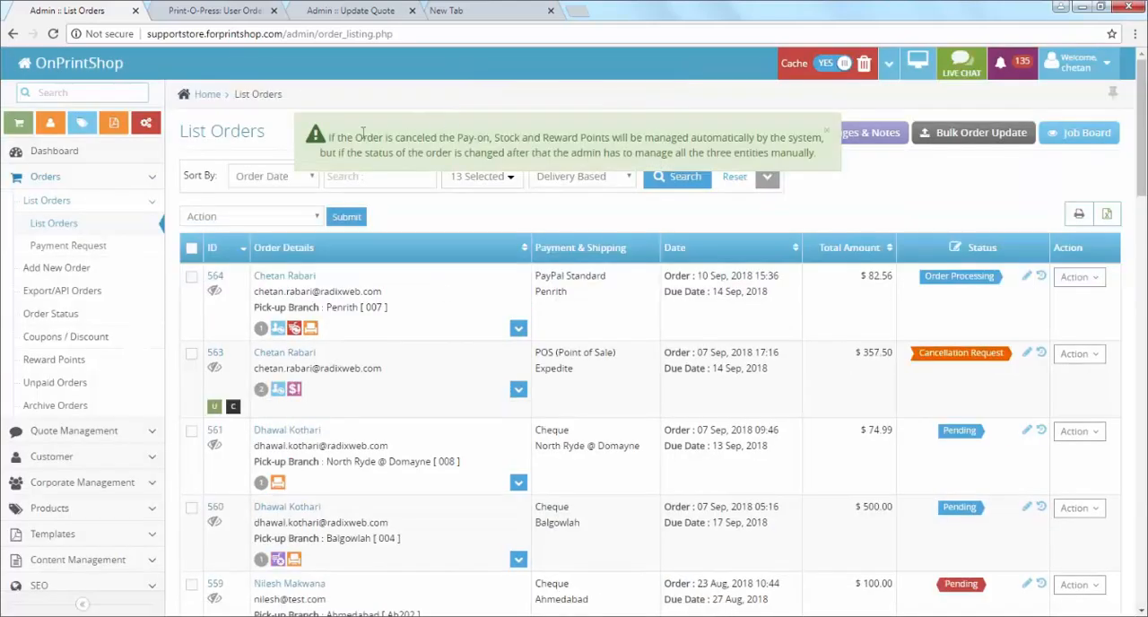
# Step: Read the order list's notice about how stock, pay-on and reward points are managed for cancelled orders
pyautogui.moveTo(330, 137); pyautogui.dragTo(840, 160)
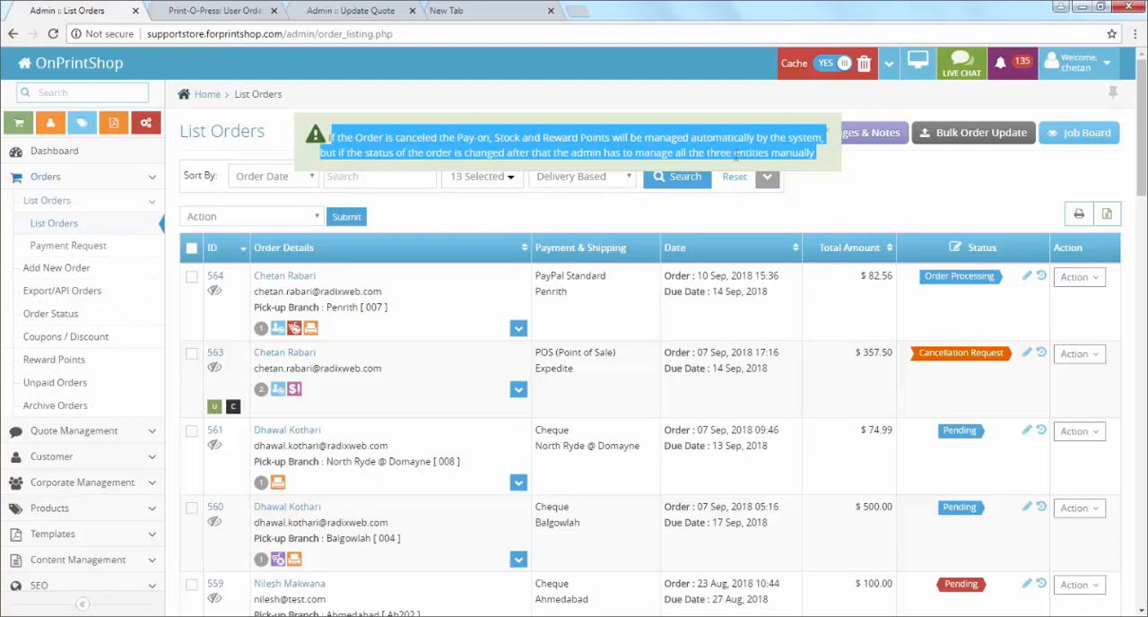
pyautogui.click(826, 159)
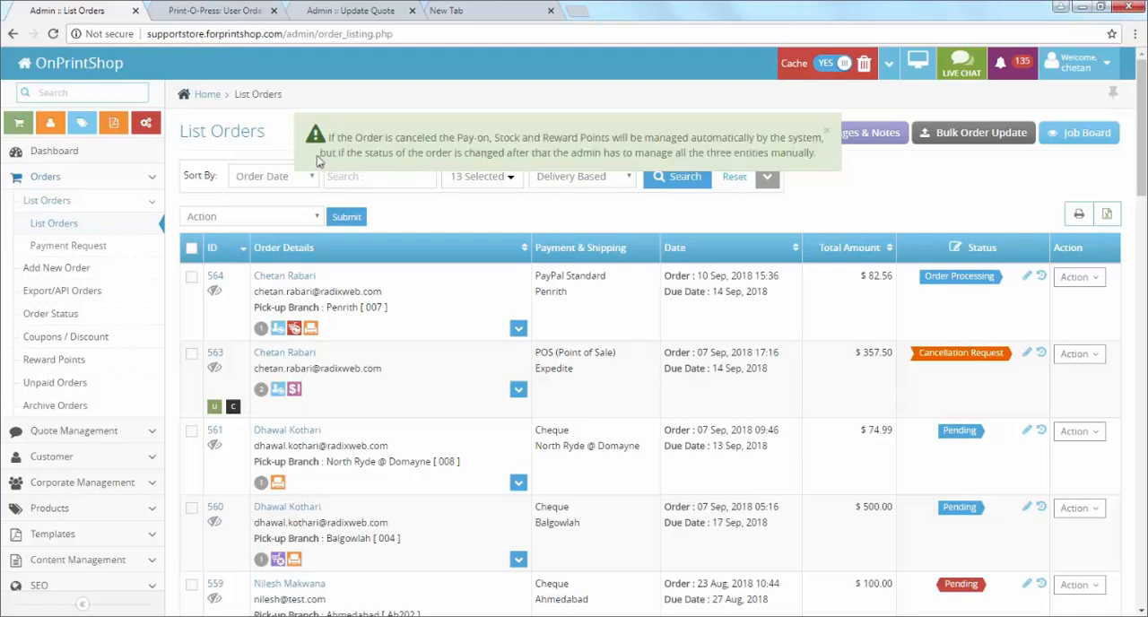
pyautogui.moveTo(319, 160); pyautogui.dragTo(824, 159)
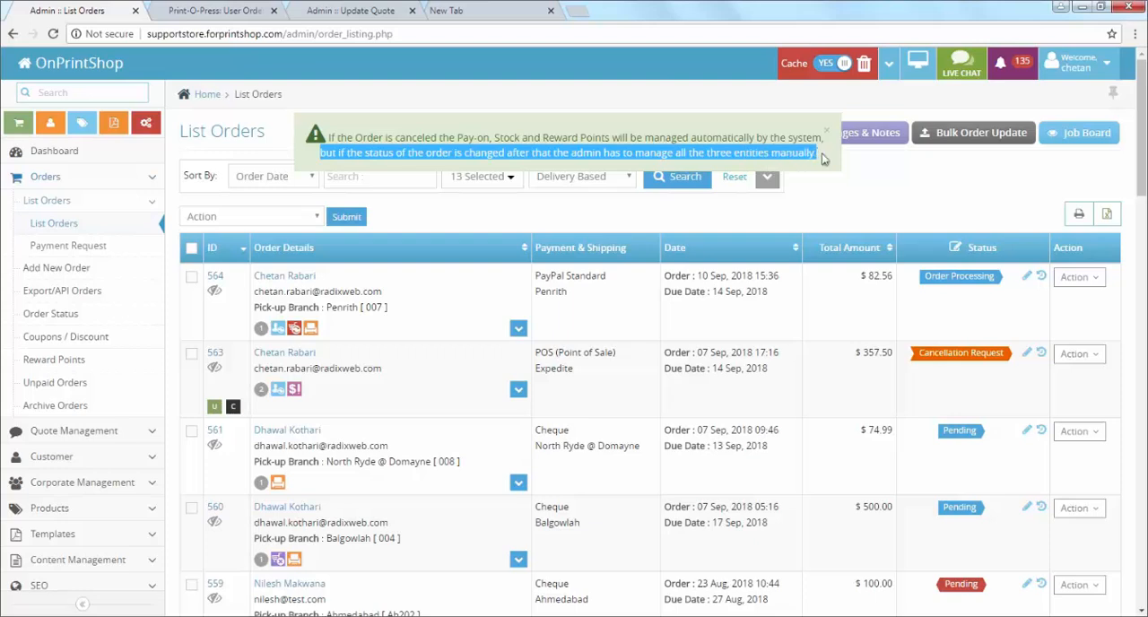
pyautogui.click(826, 159)
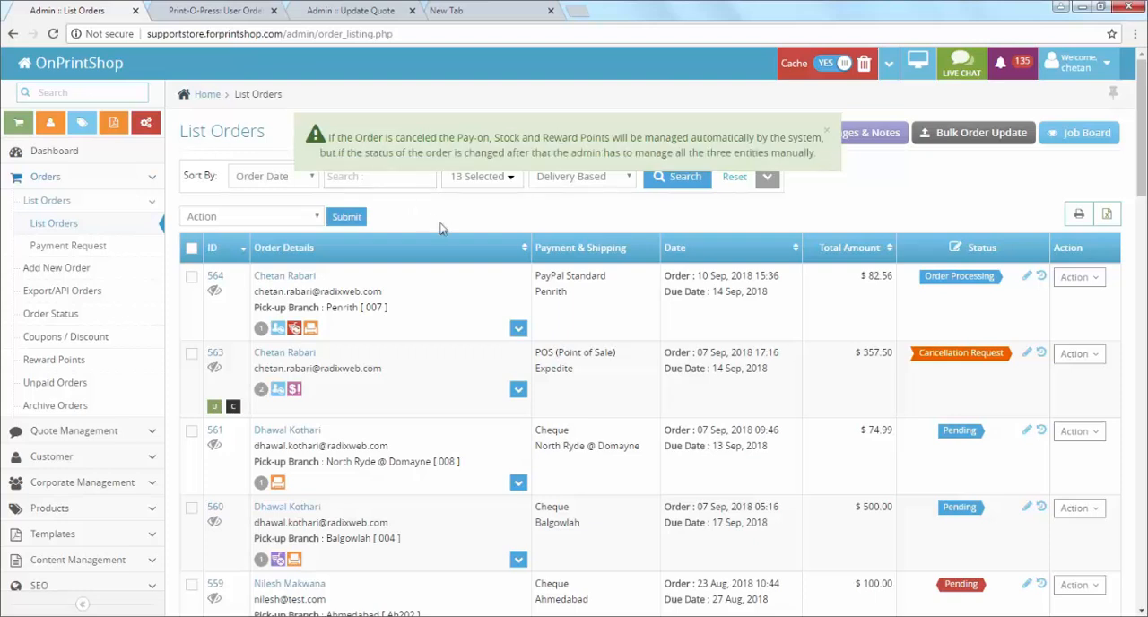
# Step: Reload the order's details in the storefront and review the refund entry in its order history
pyautogui.click(238, 9)
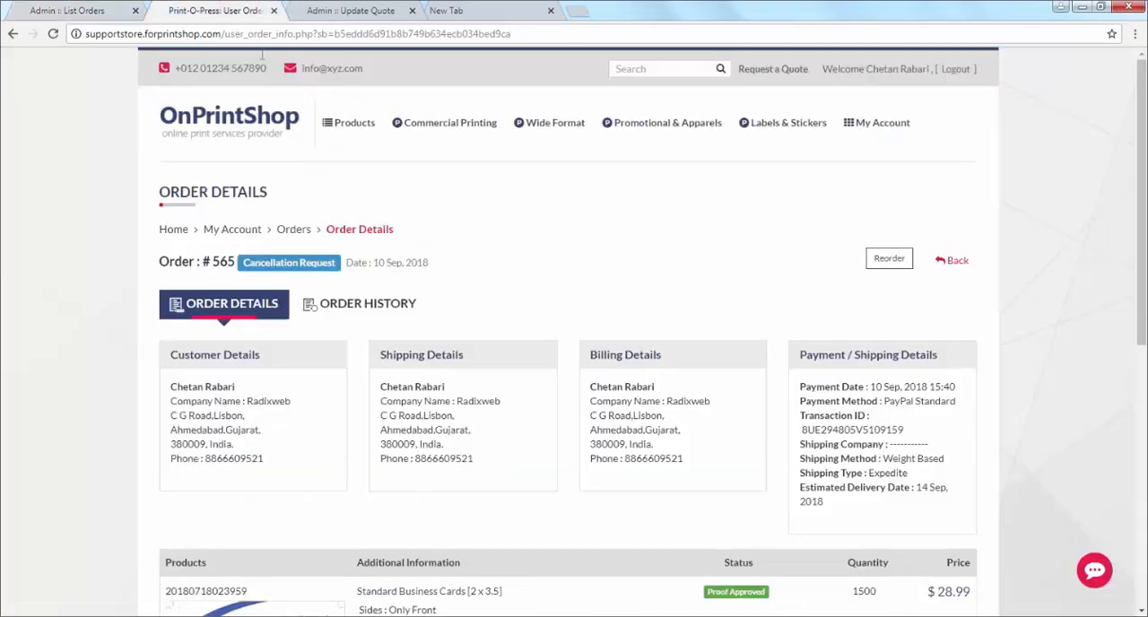
pyautogui.rightClick(426, 188)
pyautogui.click(479, 225)
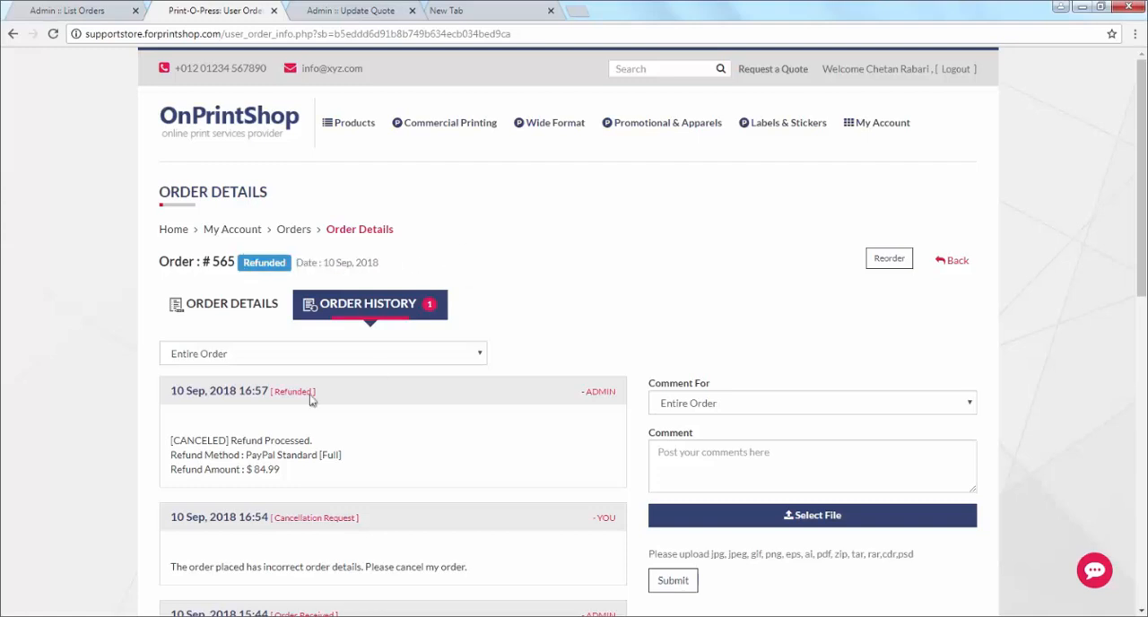
pyautogui.scroll(-1, 235, 368)
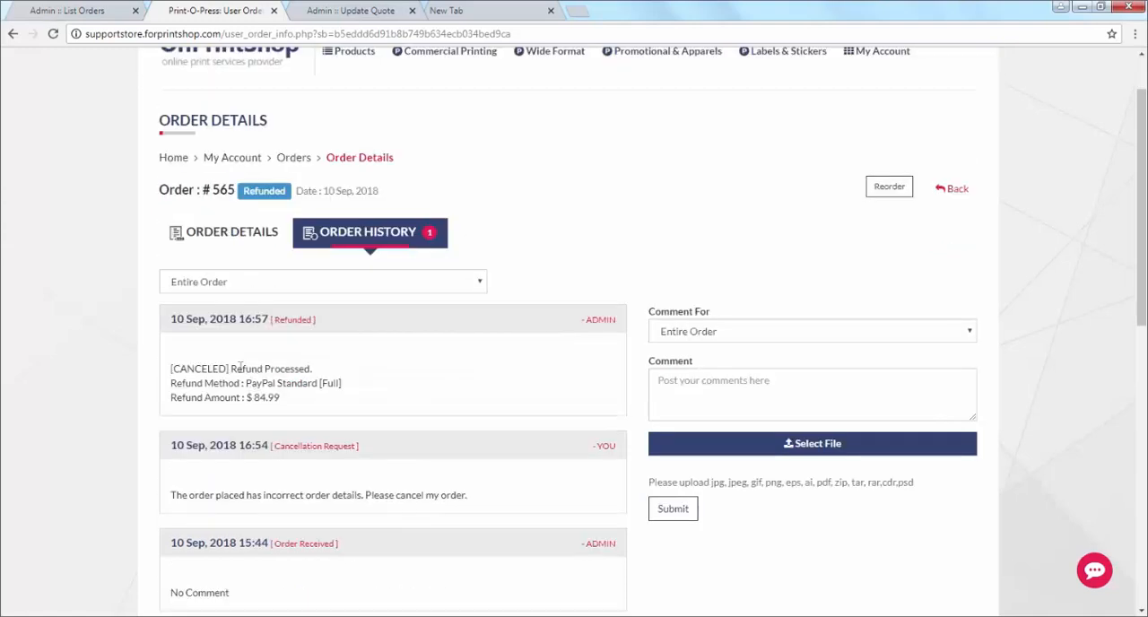
pyautogui.moveTo(235, 368); pyautogui.dragTo(398, 370)
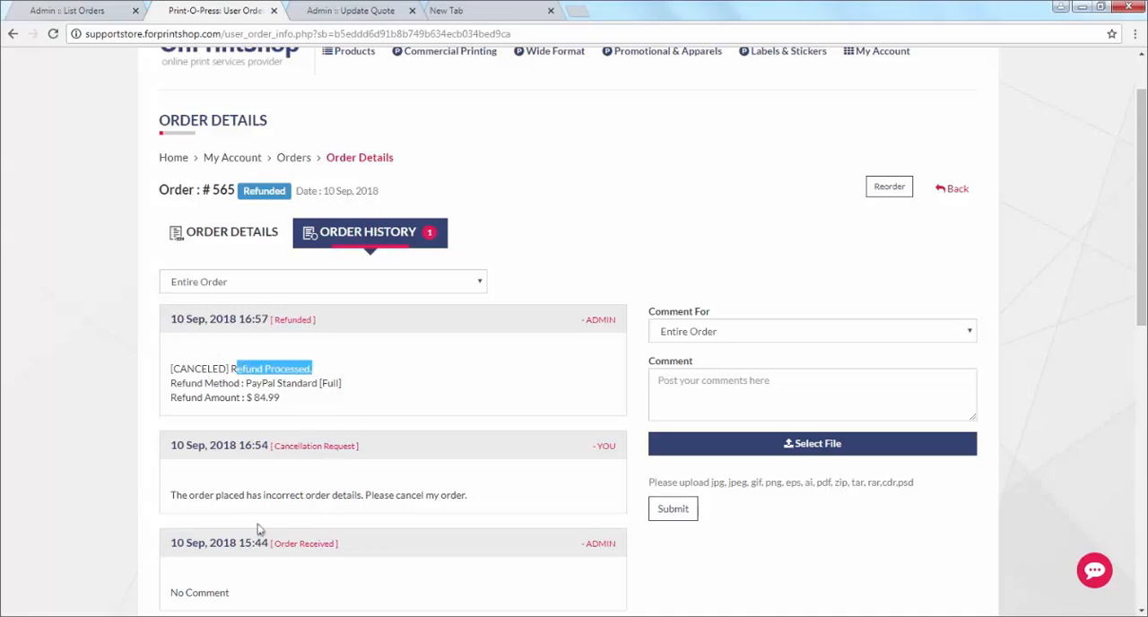
# Step: Switch to the slide presentation, advance to the Job Board Enhancements section, and return to the admin dashboard in the browser
pyautogui.click(332, 616)
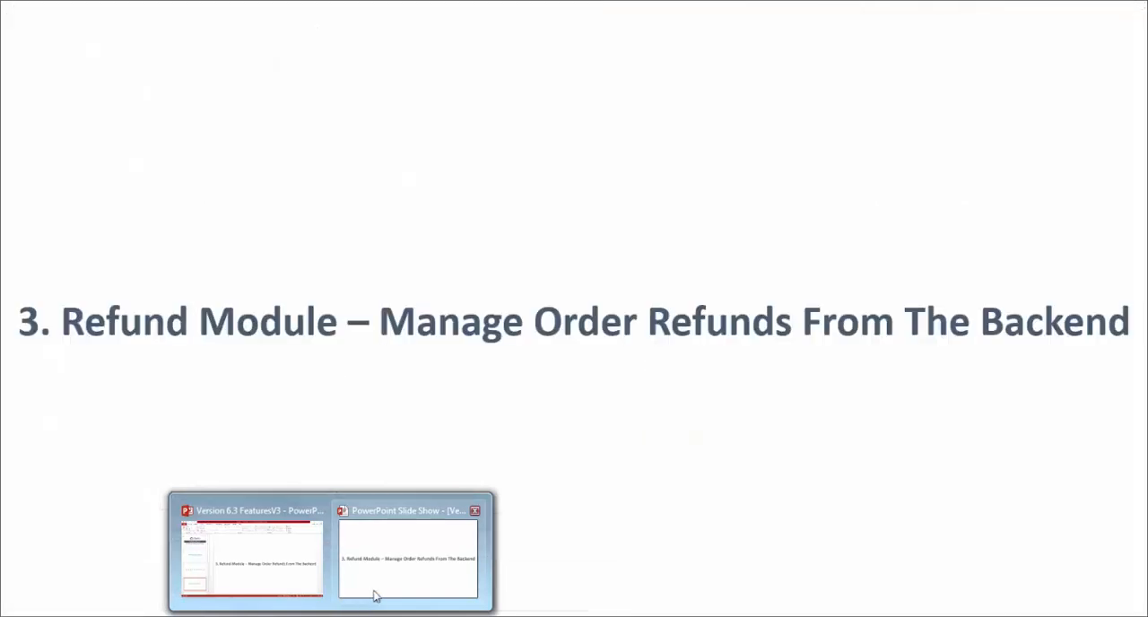
pyautogui.click(374, 597)
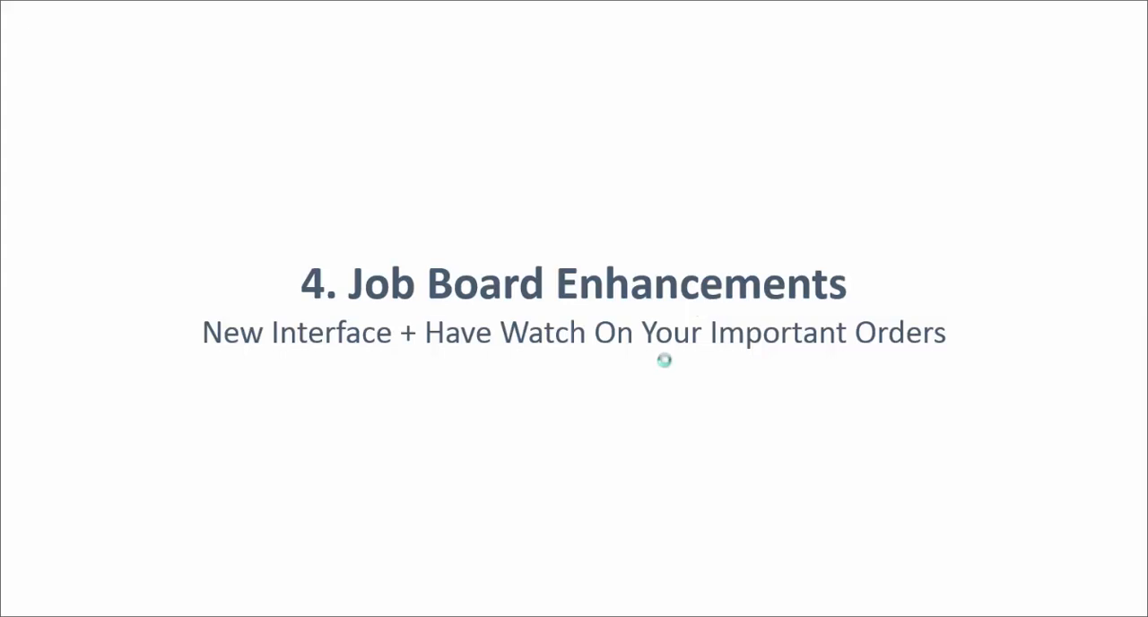
pyautogui.hotkey('alt', 'Tab')
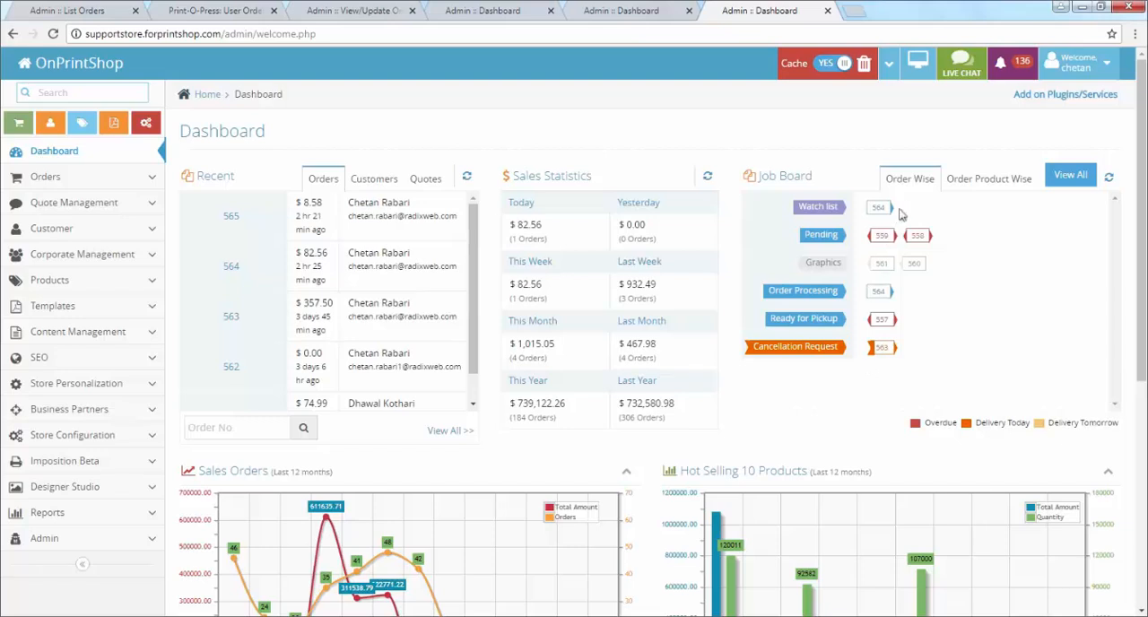
# Step: View the dashboard Job Board by order product and by order, and open the full board to examine its status rows
pyautogui.click(1014, 180)
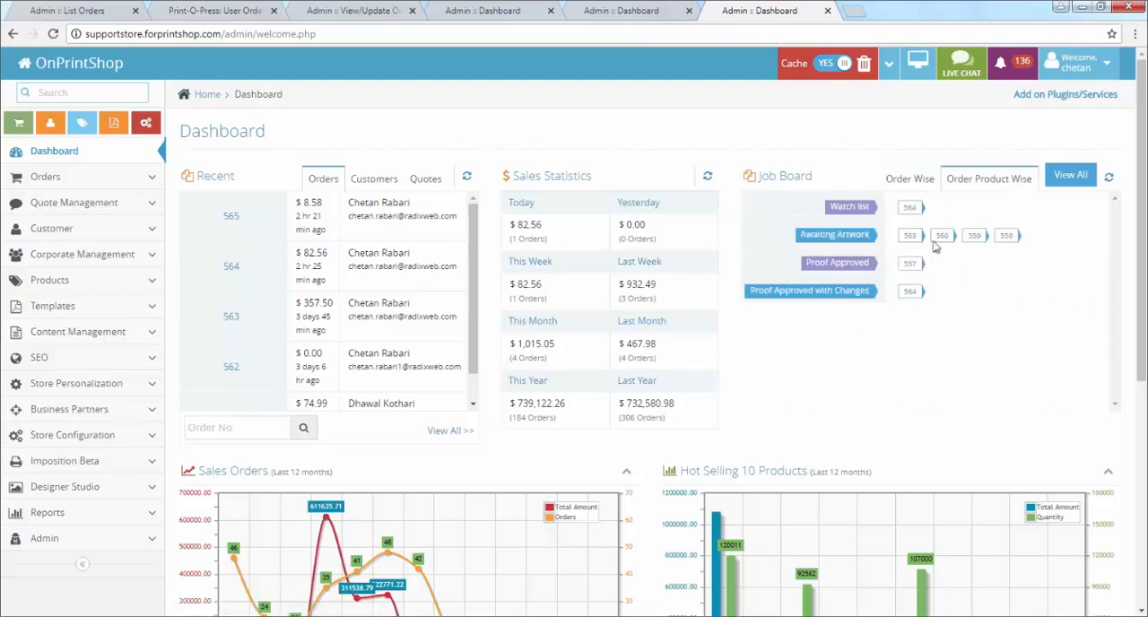
pyautogui.click(924, 179)
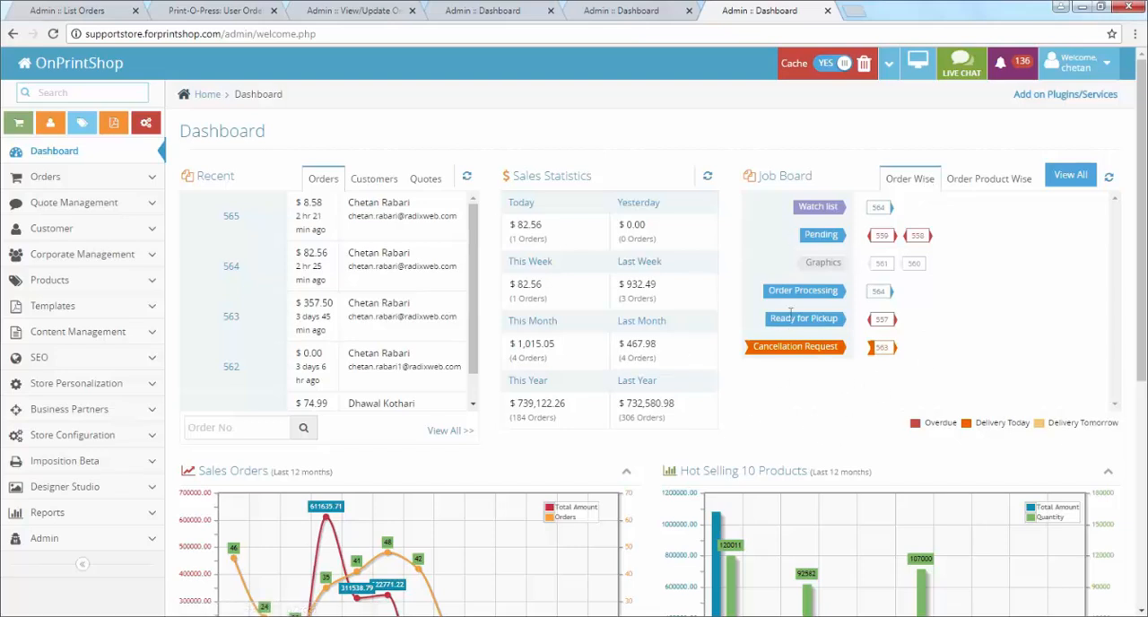
pyautogui.click(1071, 176)
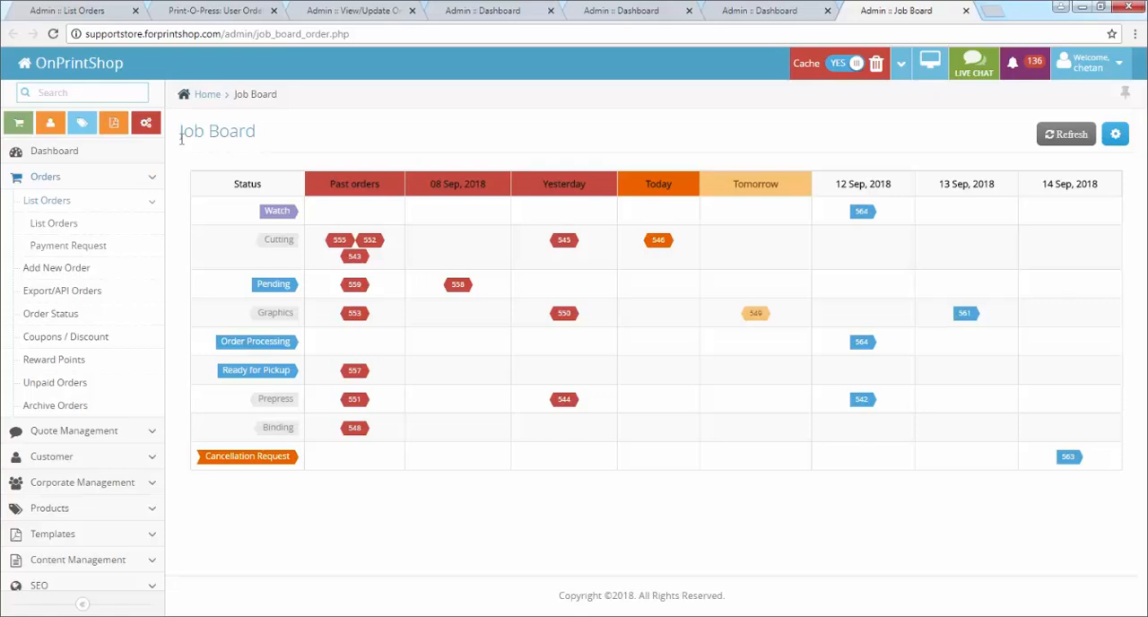
pyautogui.moveTo(261, 240); pyautogui.dragTo(296, 243)
pyautogui.click(256, 289)
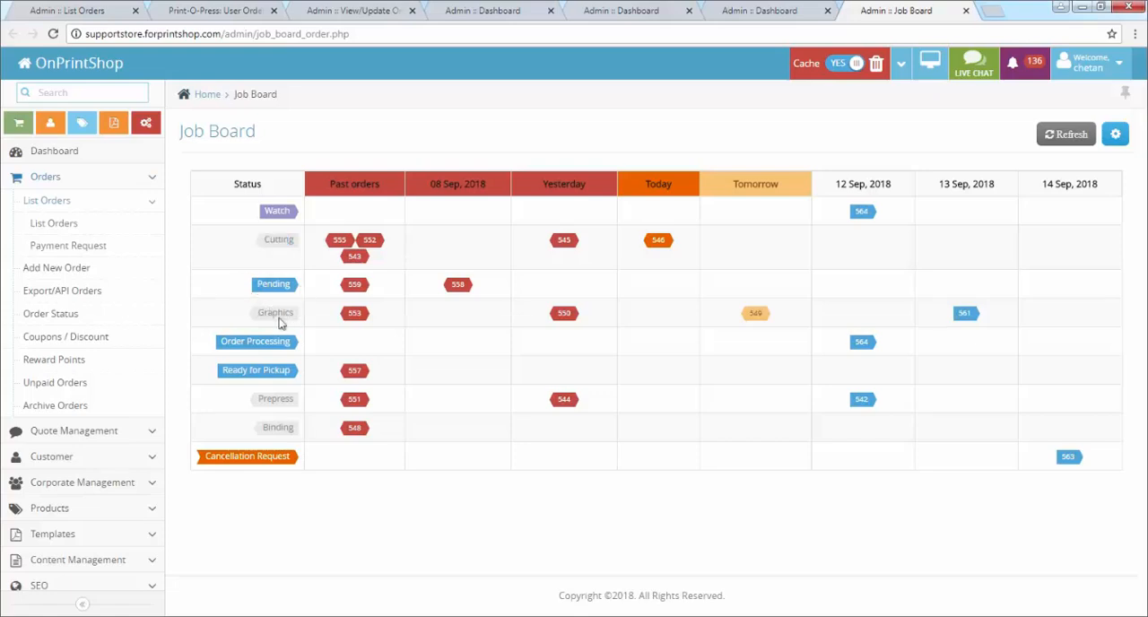
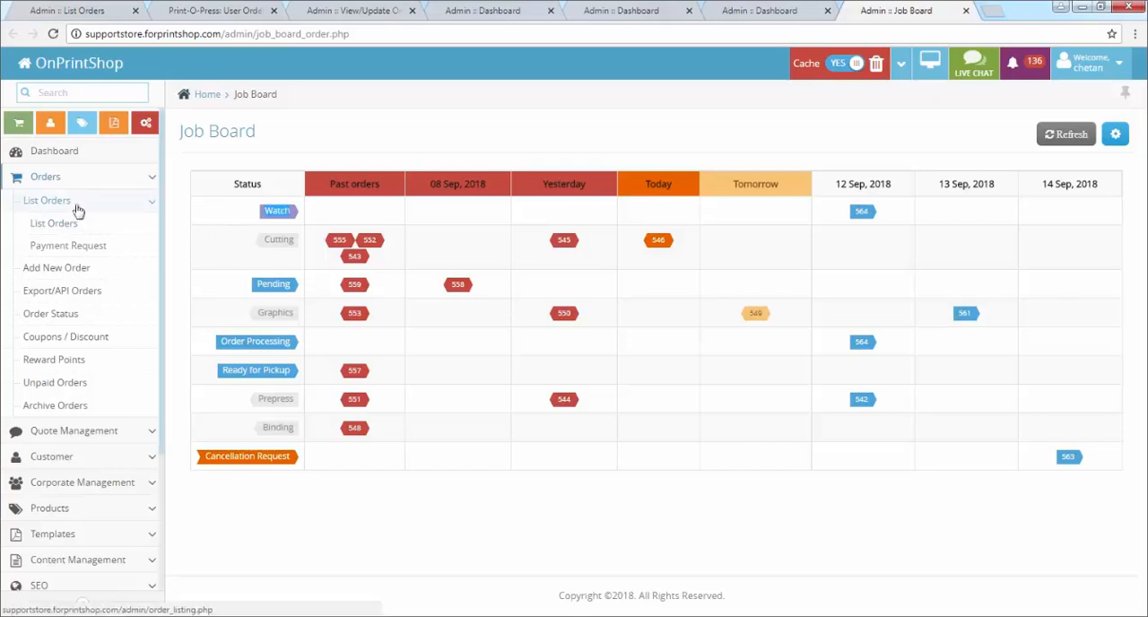
# Step: Open the order list and add the order due on 13 Sep, 2018 to the watch list
pyautogui.click(77, 209)
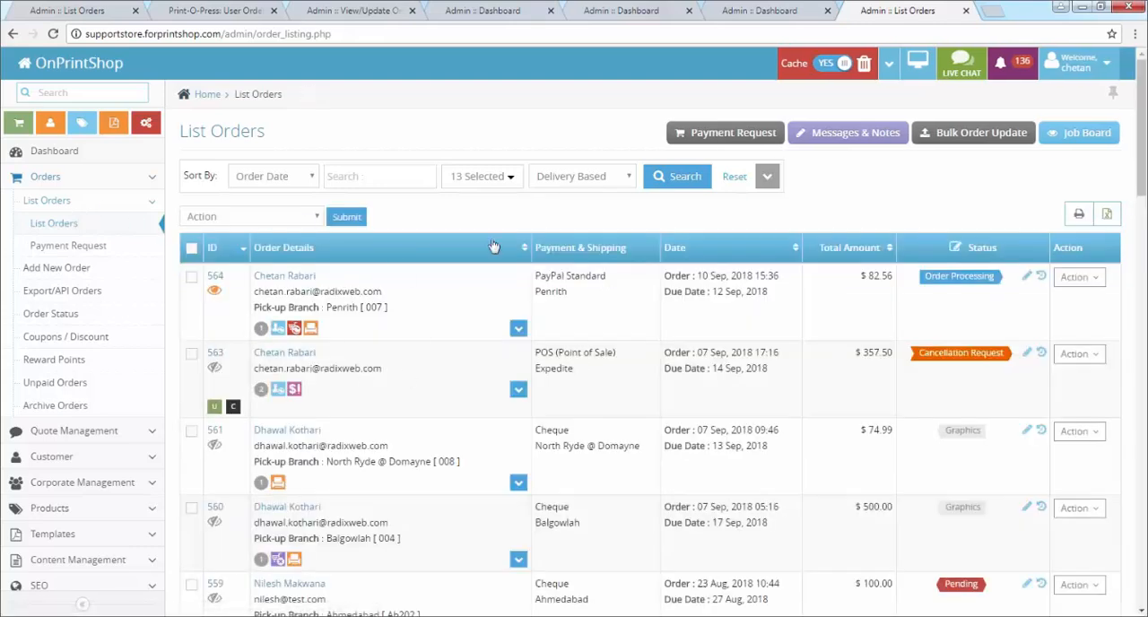
pyautogui.scroll(-1, 244, 395)
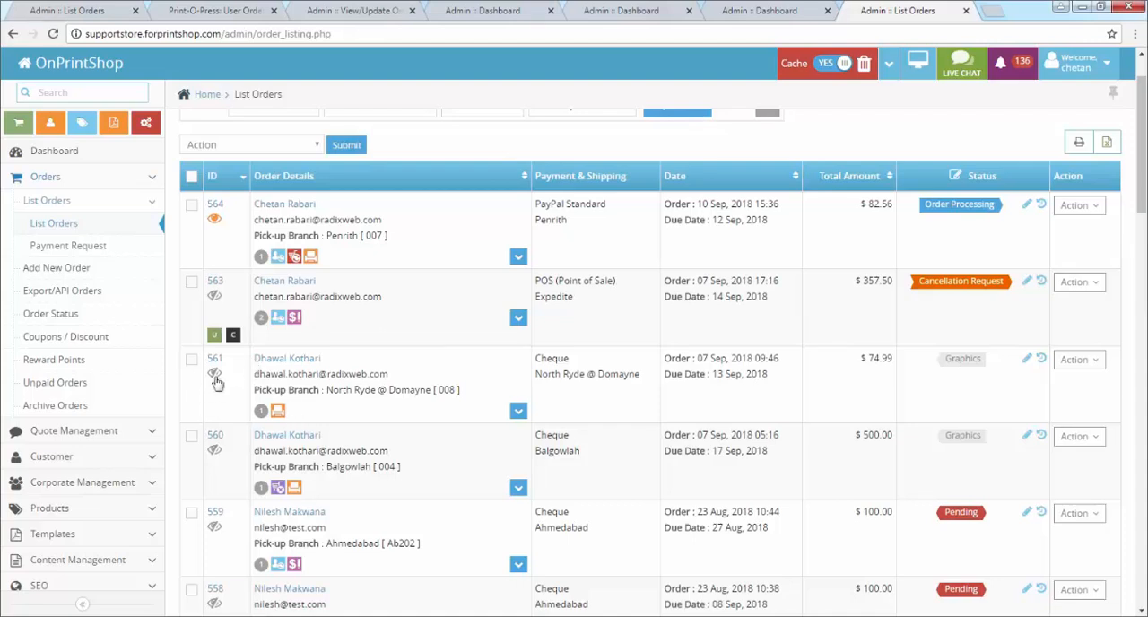
pyautogui.click(215, 377)
pyautogui.click(216, 377)
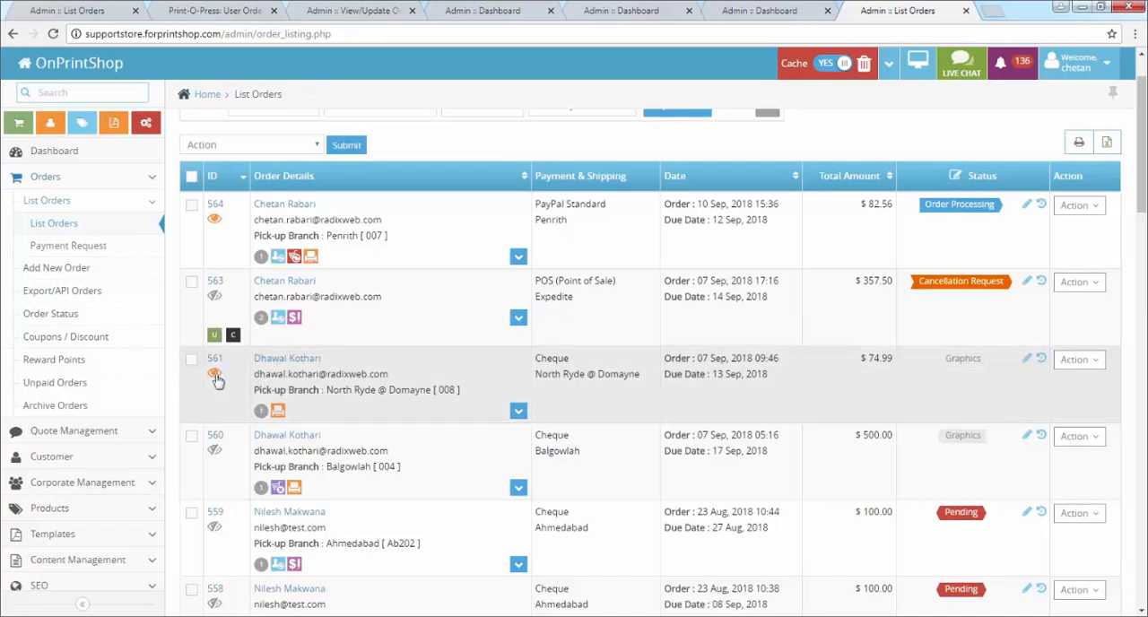
# Step: Check the watch list on the dashboard Job Board and the Watch row's 13 Sep, 2018 column on the full board
pyautogui.click(76, 163)
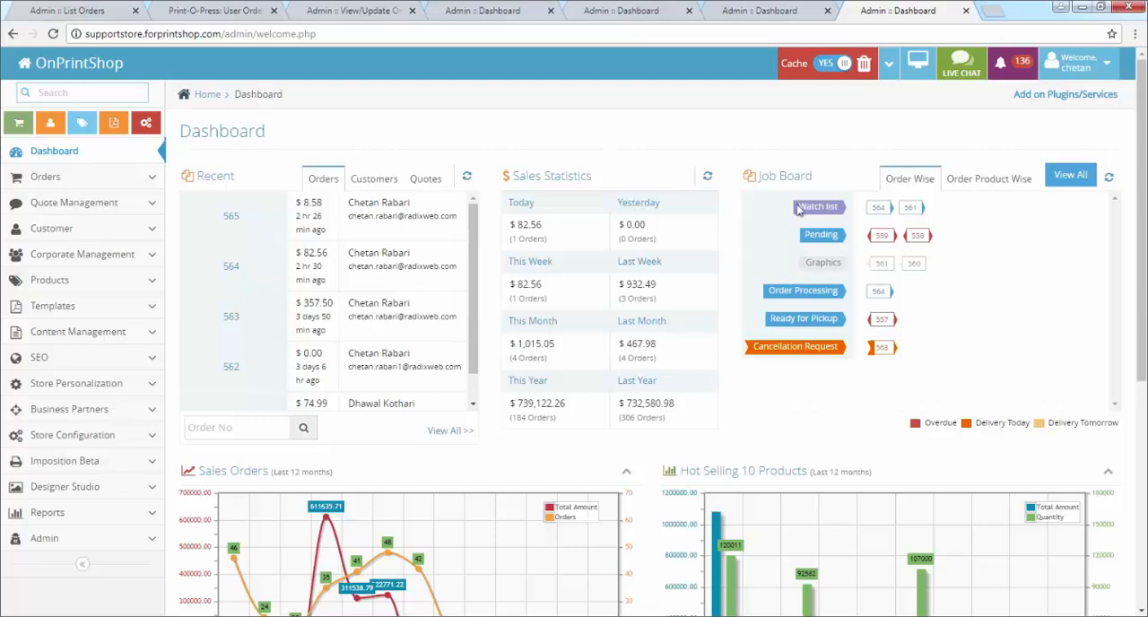
pyautogui.click(1069, 175)
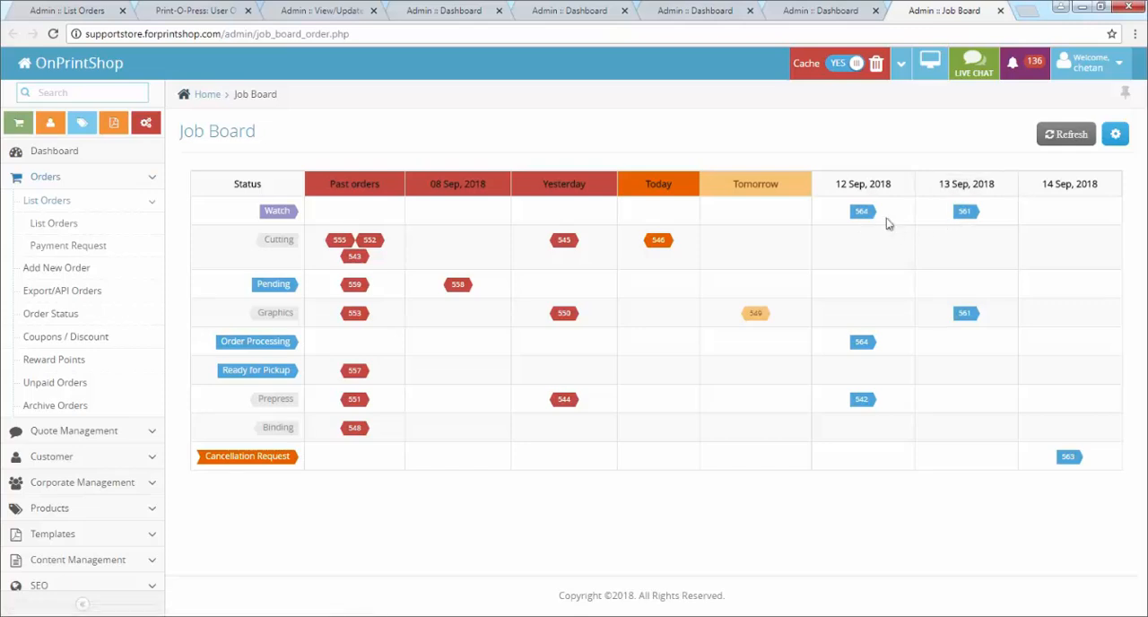
pyautogui.moveTo(833, 185); pyautogui.dragTo(1004, 185)
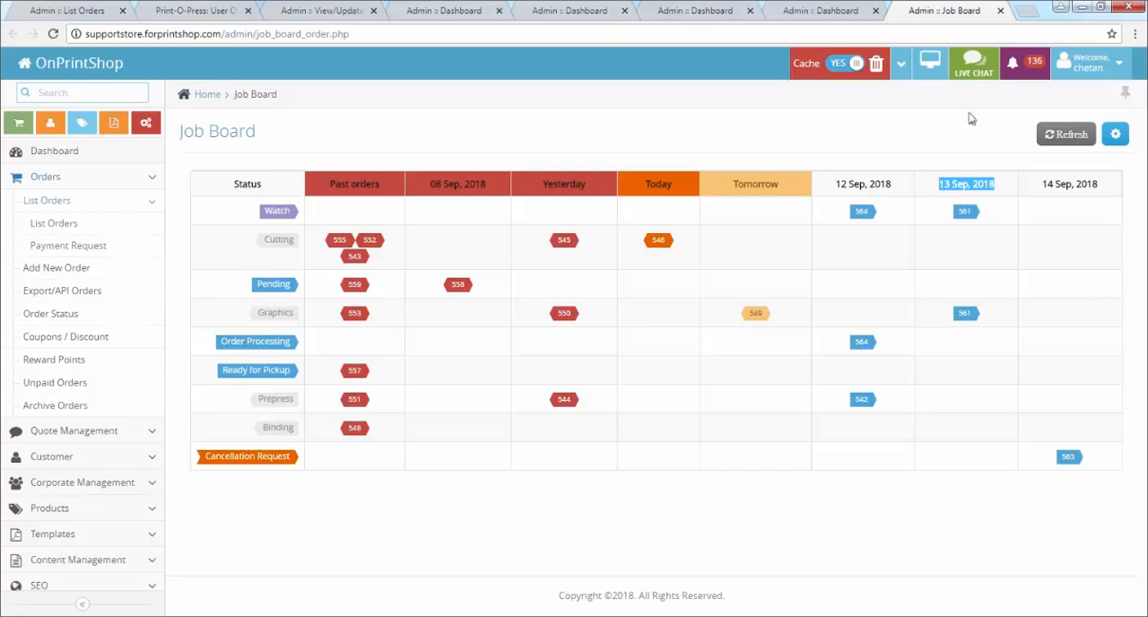
# Step: Show the Order Payment Status slide, return to the browser's payment methods, and open the payment status management page
pyautogui.hotkey('alt', 'Tab')
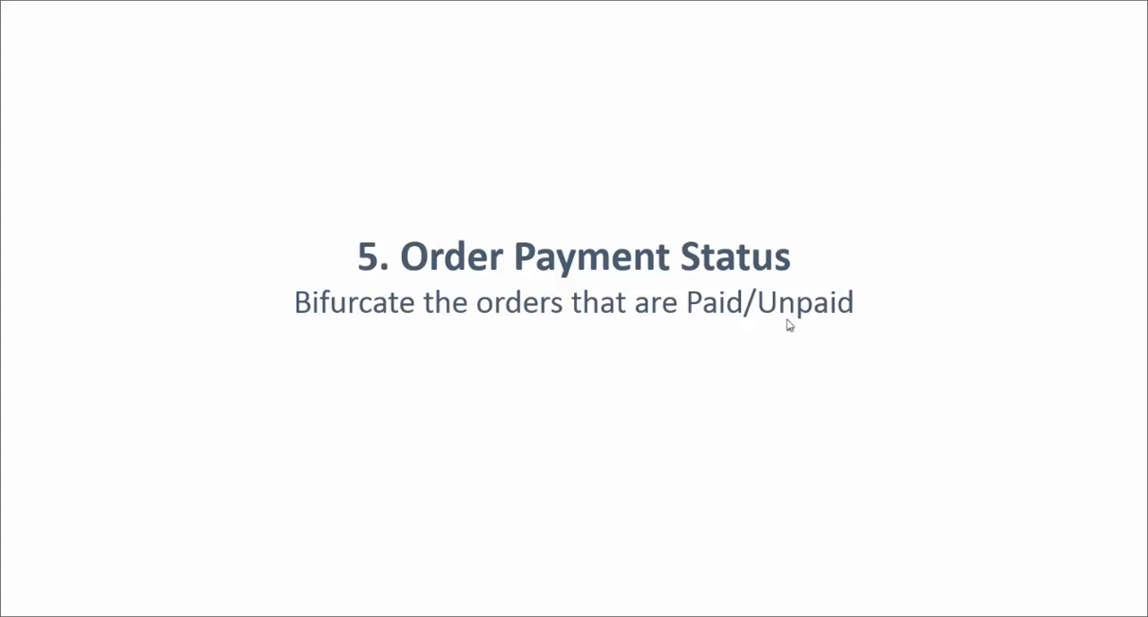
pyautogui.hotkey('alt', 'Tab')
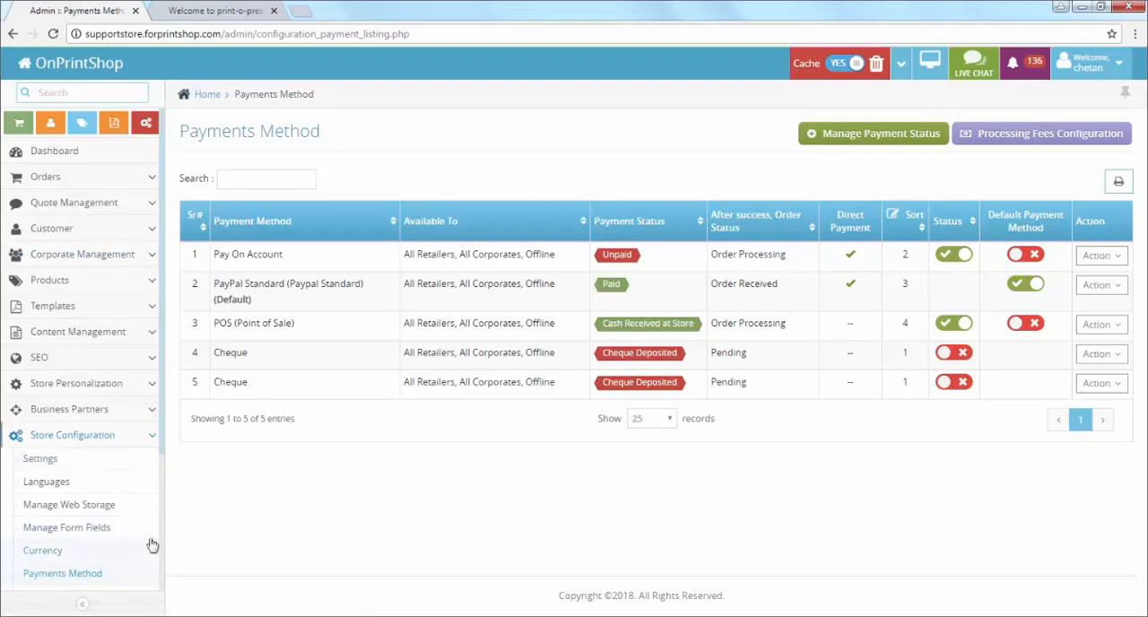
pyautogui.scroll(-1, 157, 446)
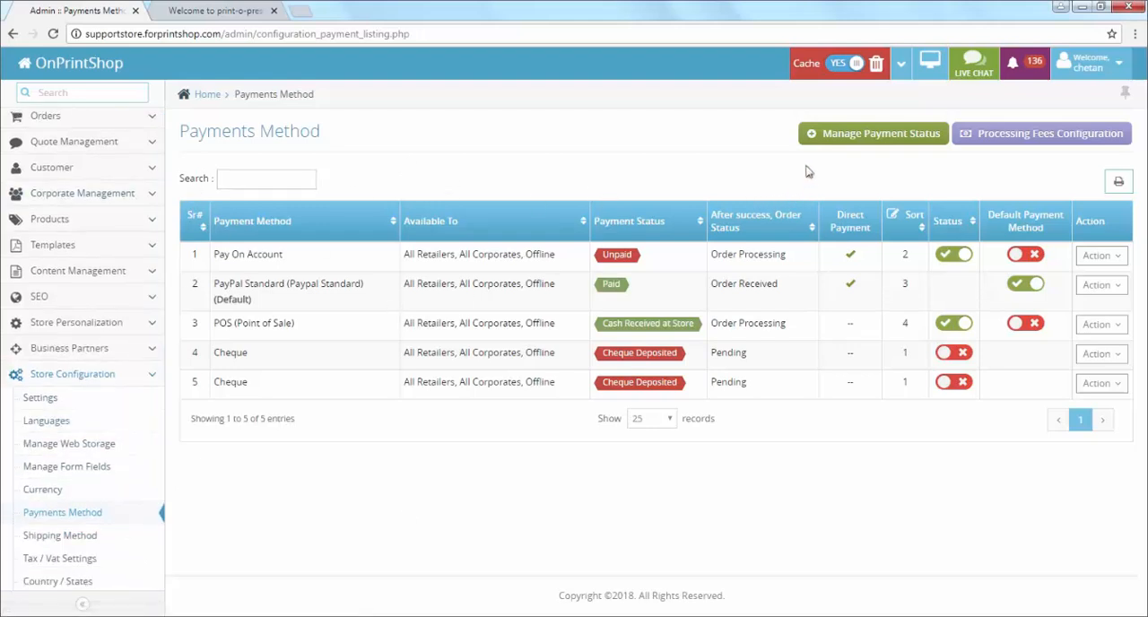
pyautogui.click(921, 139)
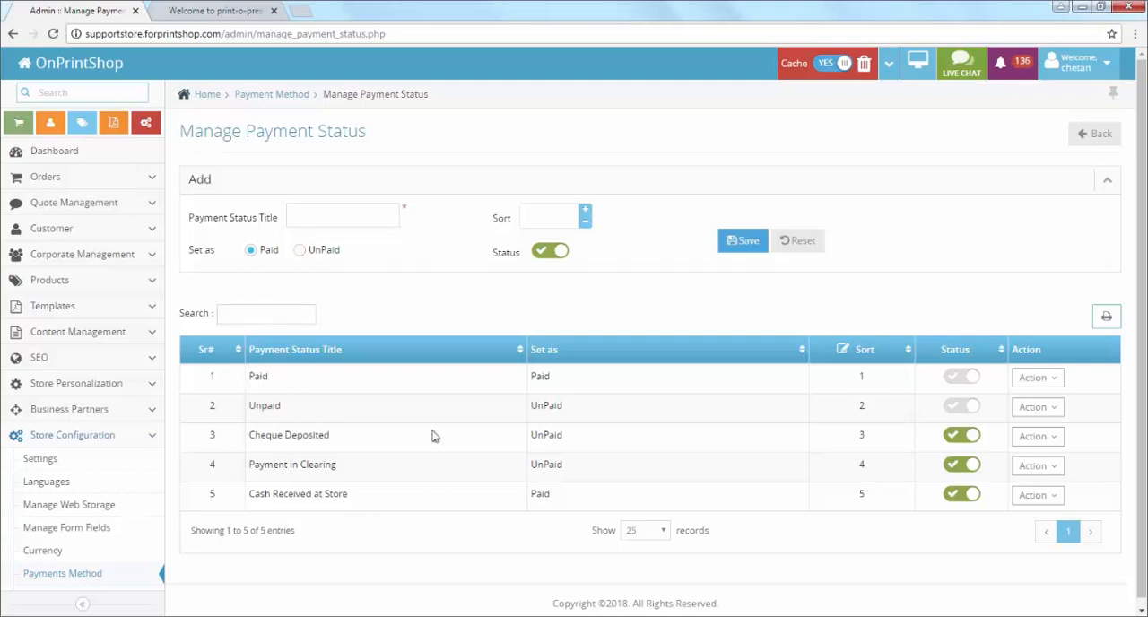
# Step: Examine the Paid and Unpaid payment statuses and the title suggestions and Paid/UnPaid choices offered for adding a status
pyautogui.click(260, 381)
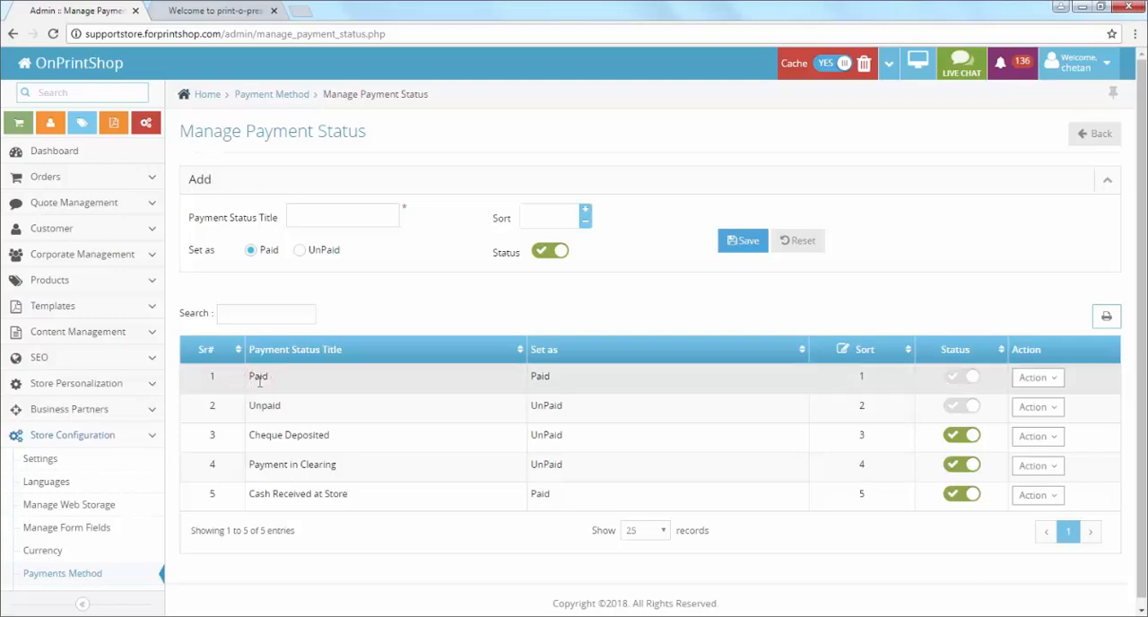
pyautogui.click(277, 407)
pyautogui.click(288, 377)
pyautogui.click(291, 405)
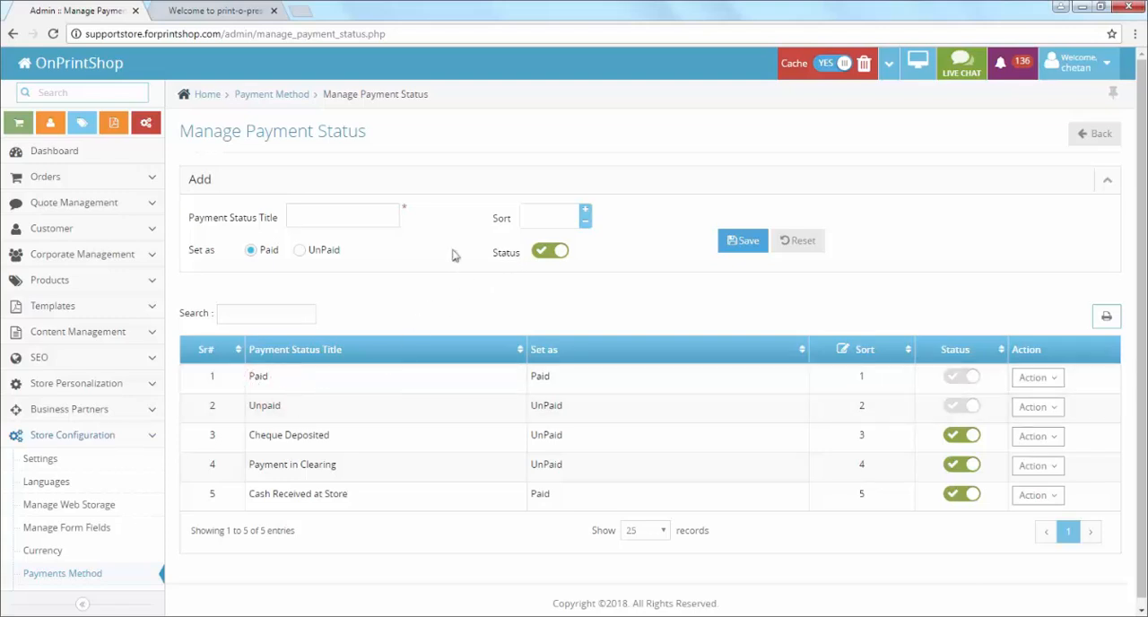
pyautogui.click(316, 225)
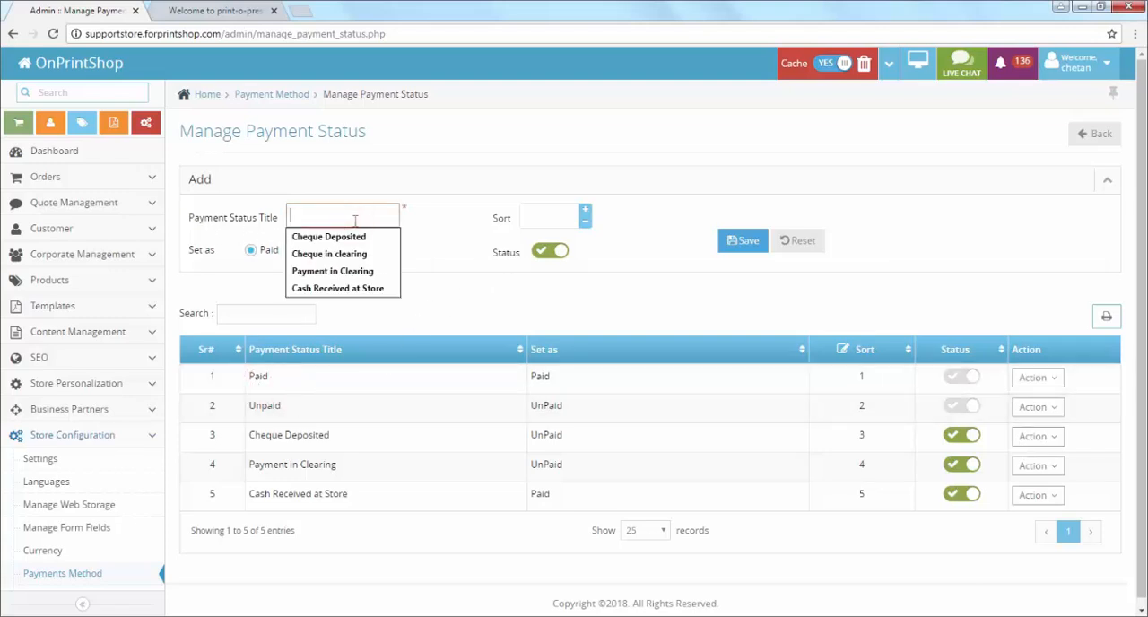
pyautogui.click(458, 241)
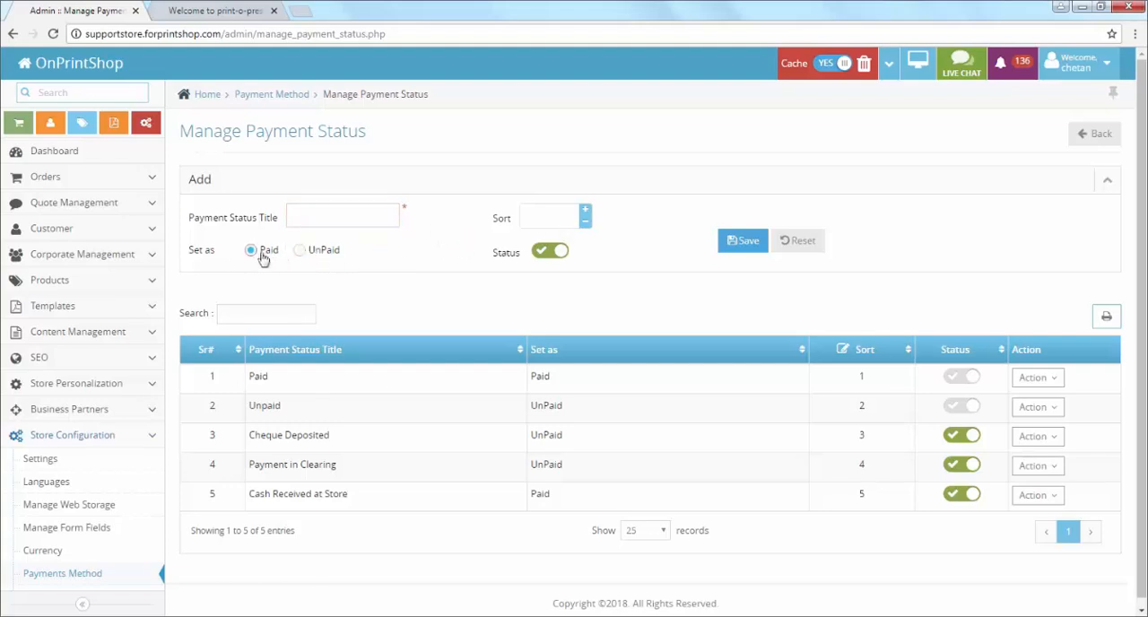
pyautogui.click(300, 251)
# Step: Return to the payment methods list and enable the first Cheque method
pyautogui.click(301, 97)
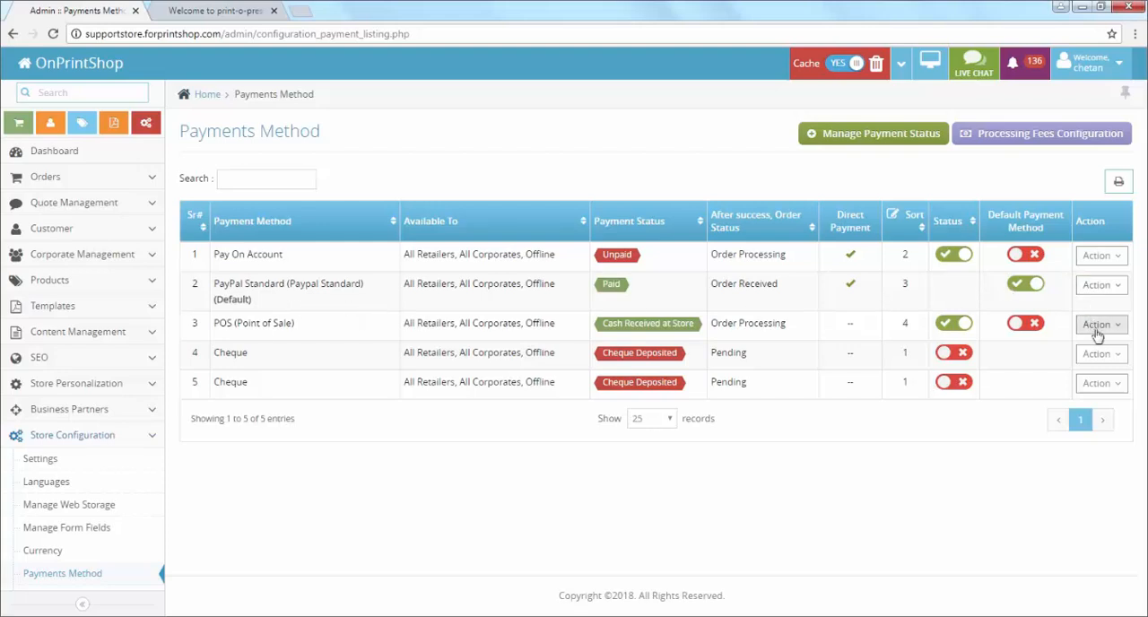
pyautogui.click(1099, 355)
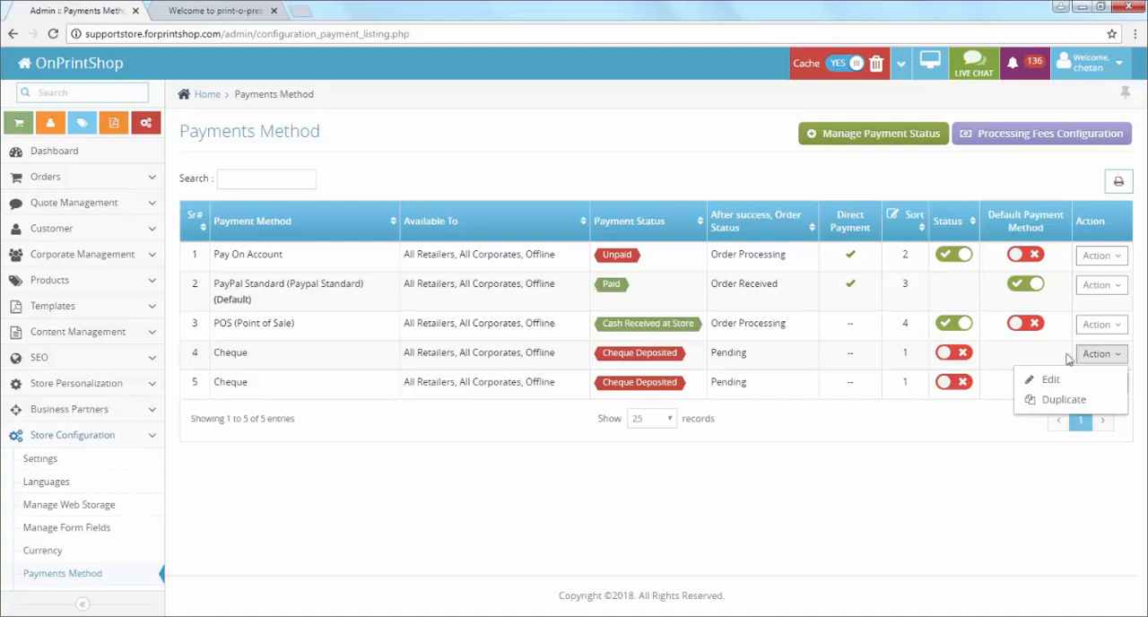
pyautogui.click(956, 361)
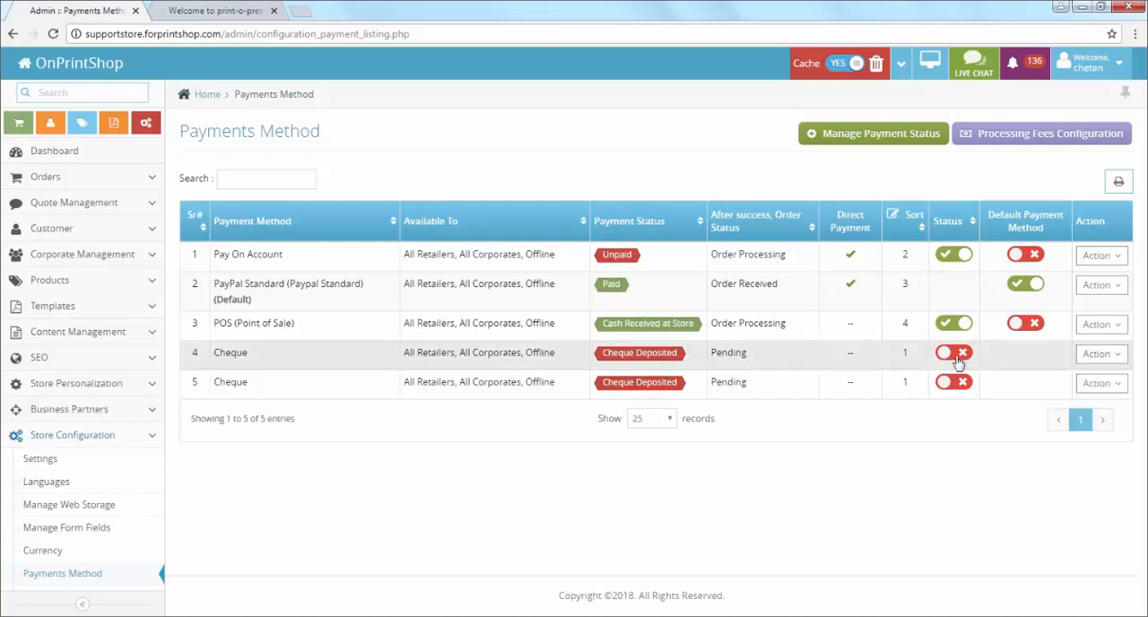
# Step: Edit the enabled Cheque method's configuration with Cheque Deposited as its payment status, and save it
pyautogui.click(1099, 354)
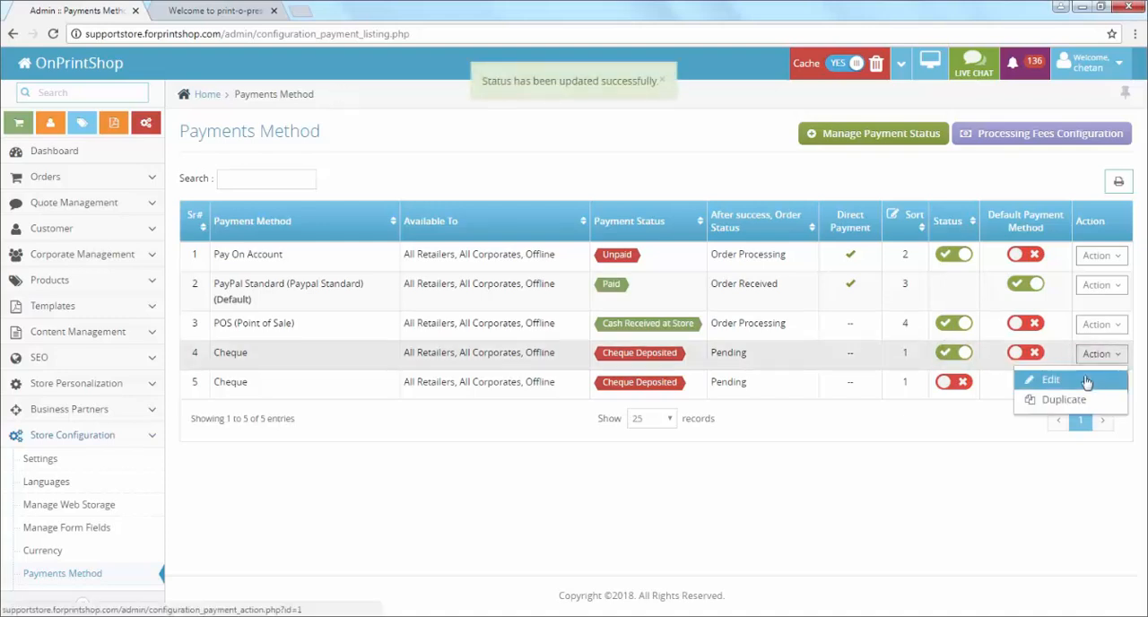
pyautogui.click(1081, 379)
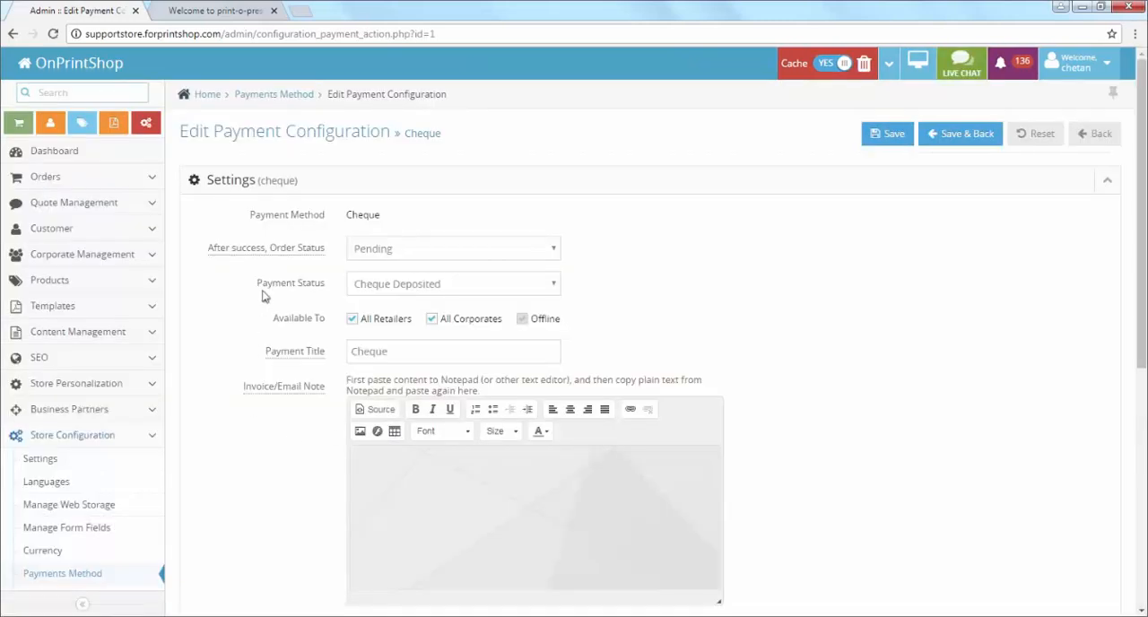
pyautogui.moveTo(260, 291); pyautogui.dragTo(323, 287)
pyautogui.click(370, 294)
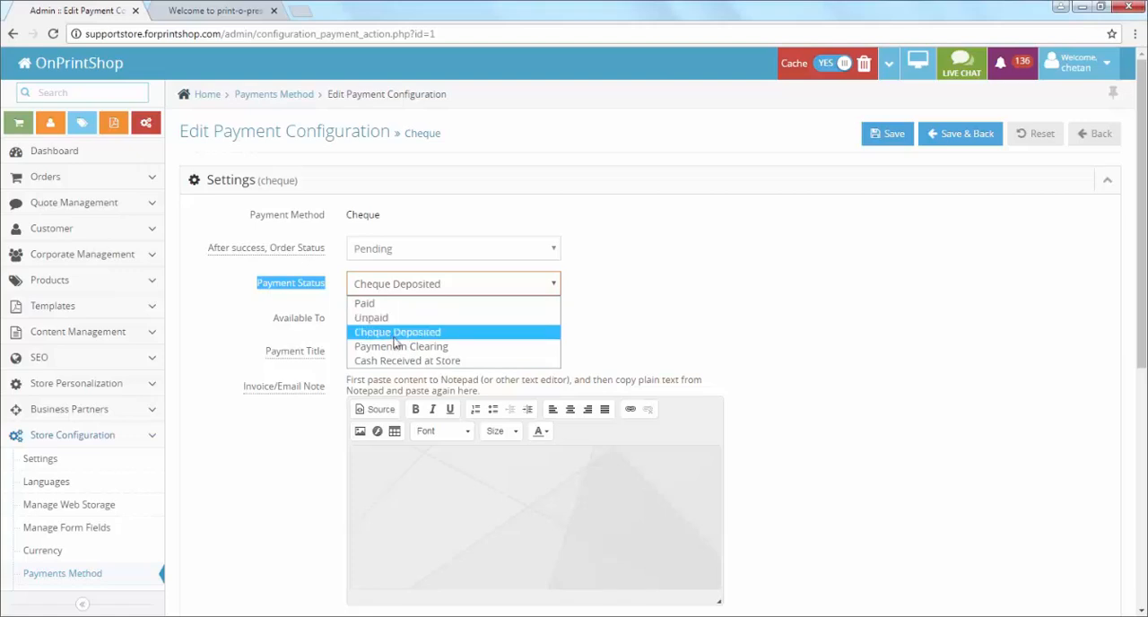
pyautogui.click(395, 336)
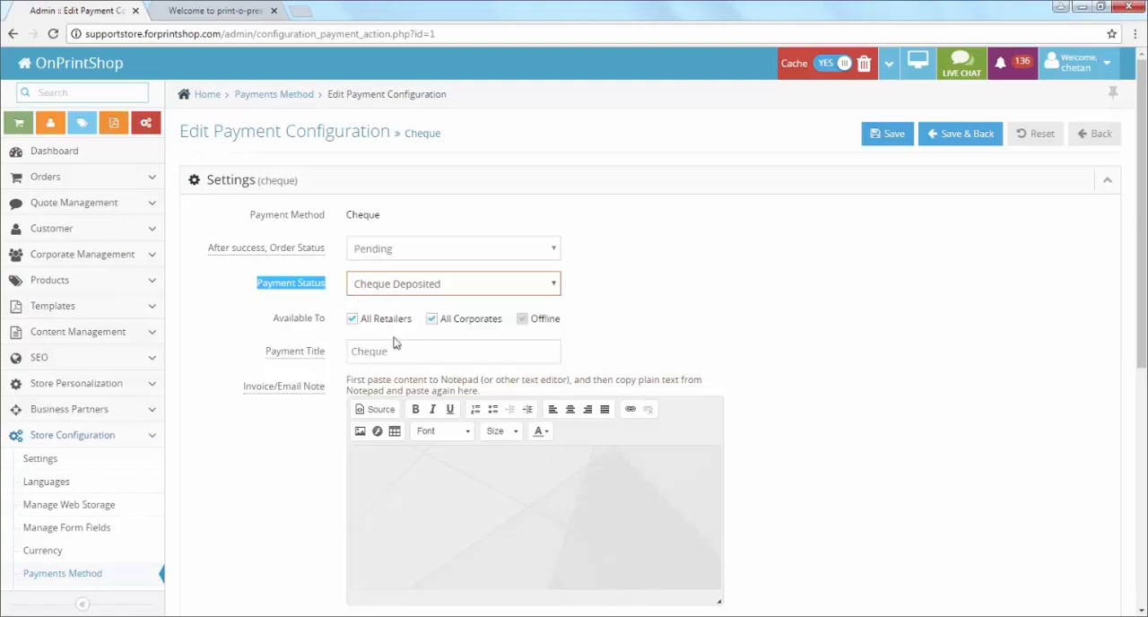
pyautogui.click(949, 139)
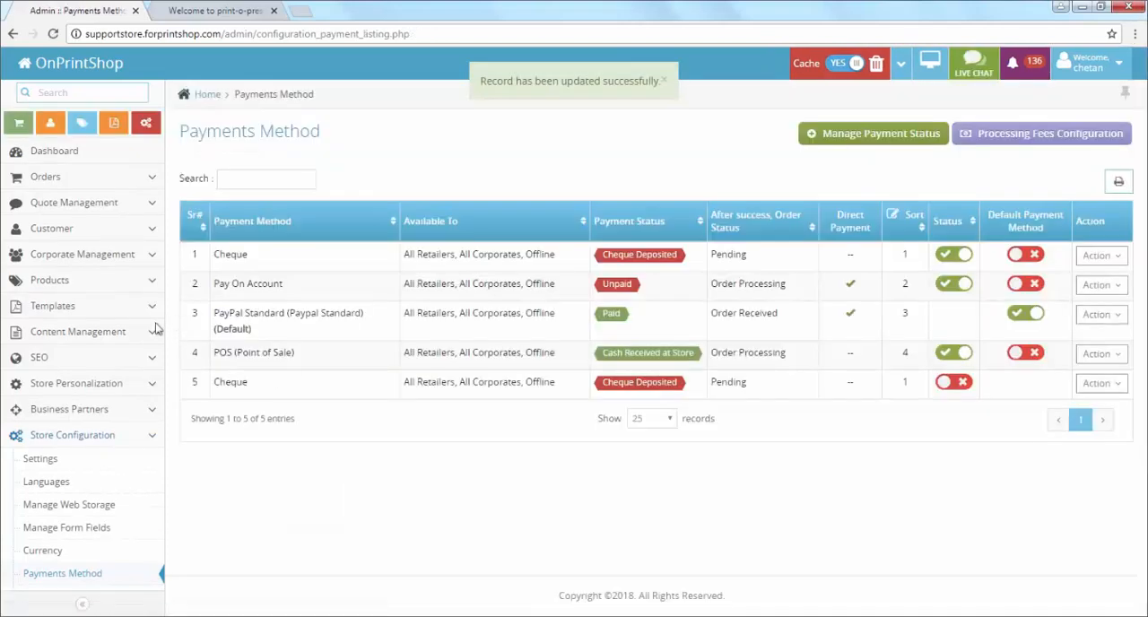
# Step: Switch to the storefront, browse the product categories down to business cards, and open the customer account's orders
pyautogui.click(216, 10)
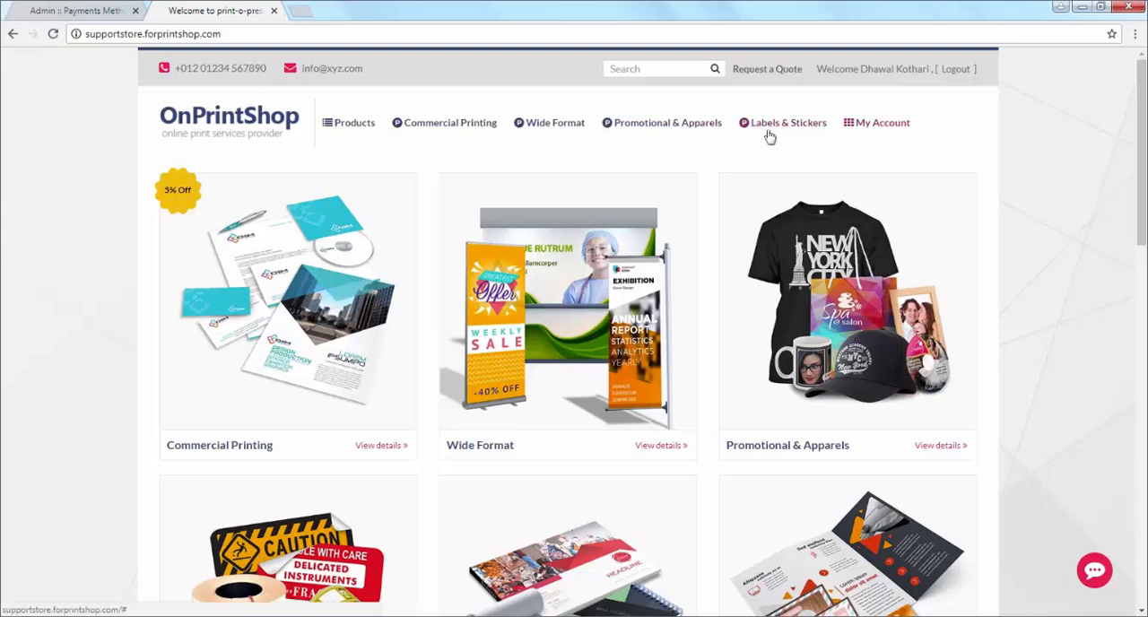
pyautogui.moveTo(357, 128)
pyautogui.moveTo(377, 179)
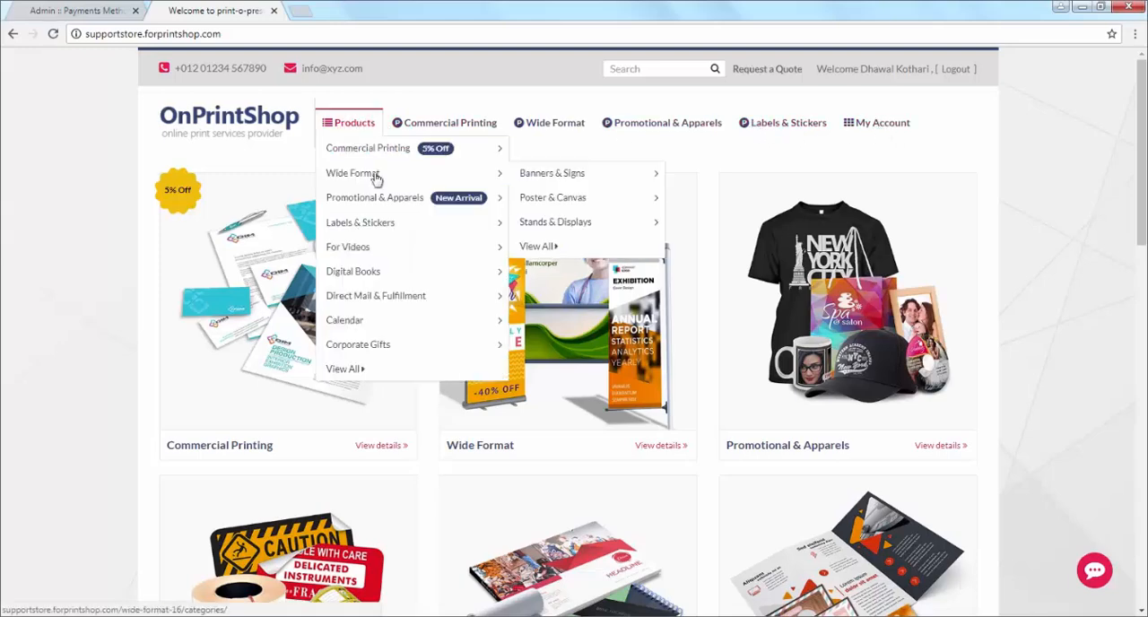
pyautogui.moveTo(386, 151)
pyautogui.moveTo(592, 150)
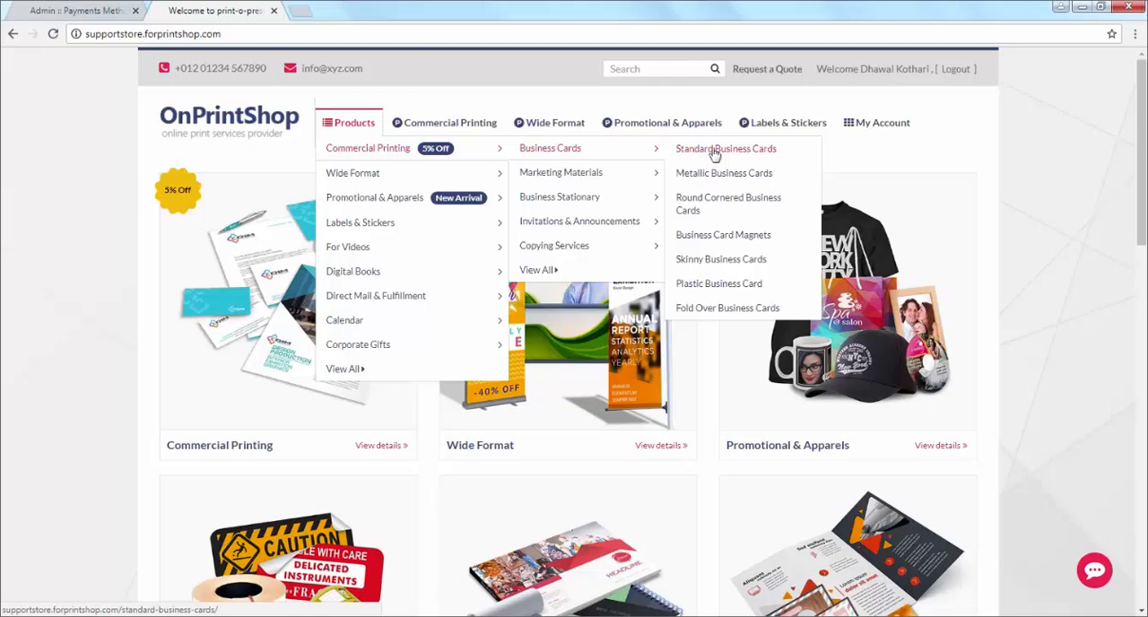
pyautogui.moveTo(852, 130)
pyautogui.click(872, 173)
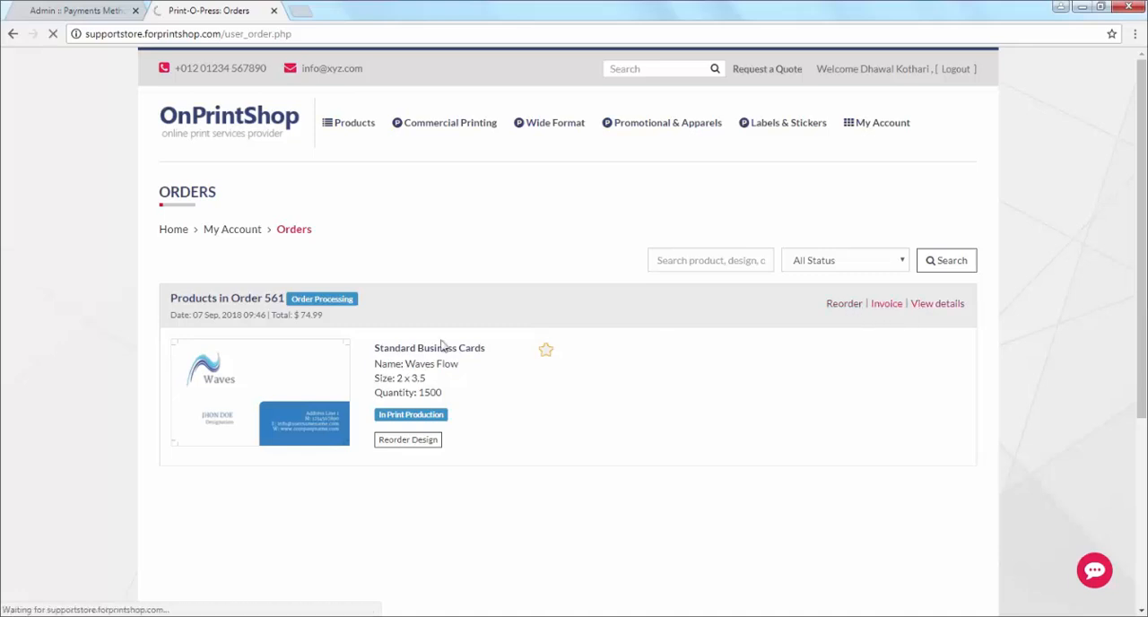
# Step: Reorder the Waves Flow standard business cards with their existing options, approve the design, and add them to the cart
pyautogui.scroll(-2, 532, 349)
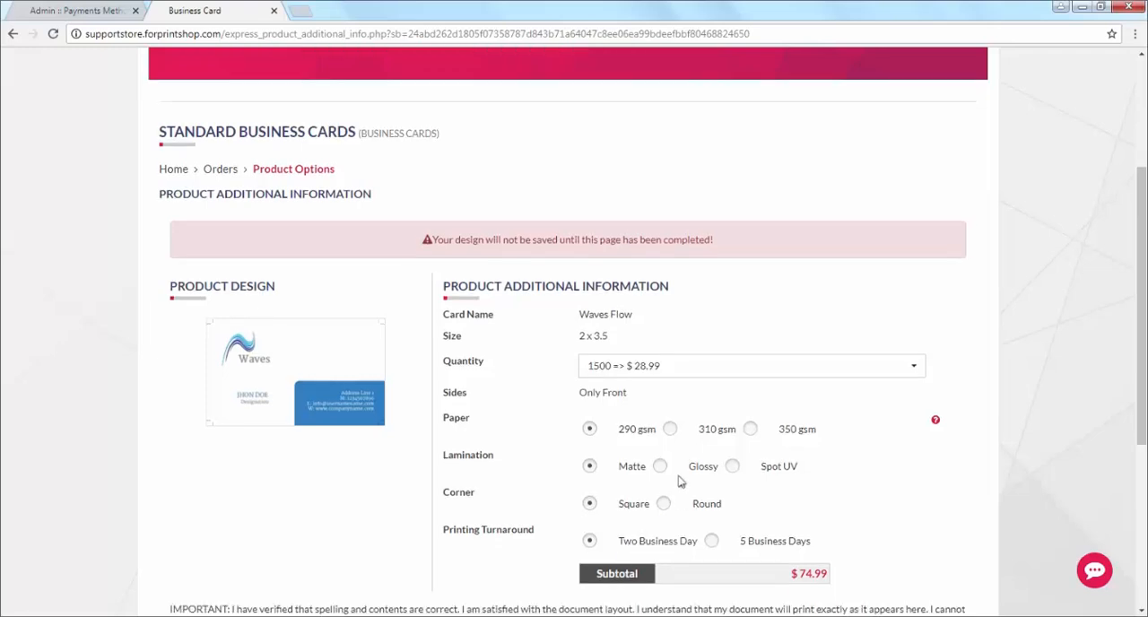
pyautogui.scroll(-3, 679, 479)
pyautogui.click(847, 440)
pyautogui.click(885, 469)
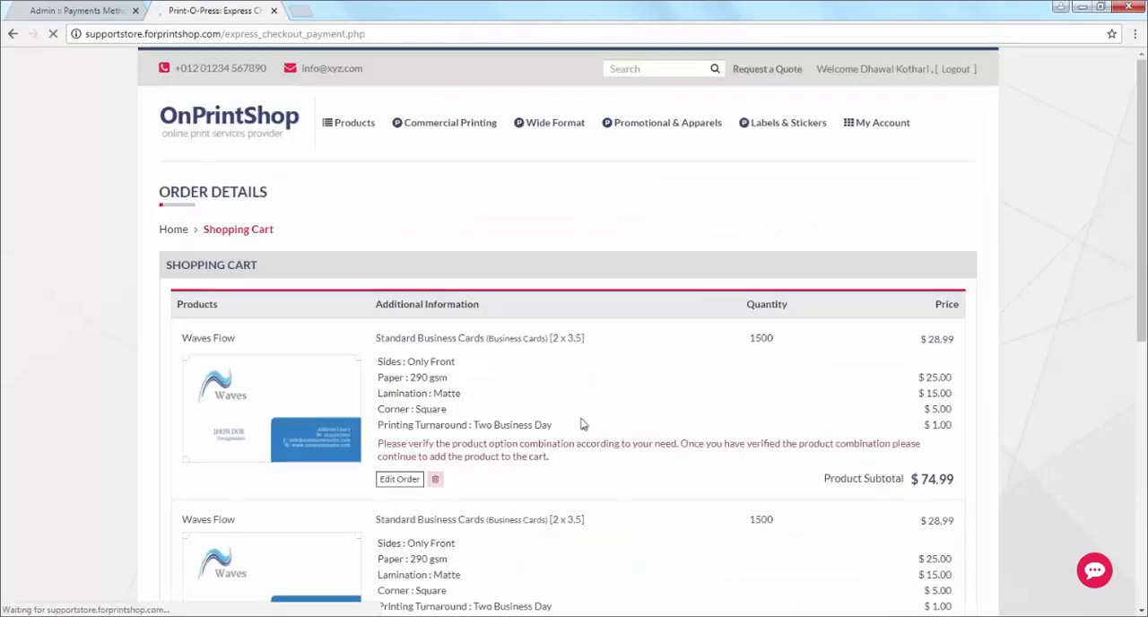
# Step: Delete the first of the two Waves Flow business card items from the shopping cart
pyautogui.scroll(-3, 439, 395)
pyautogui.click(435, 335)
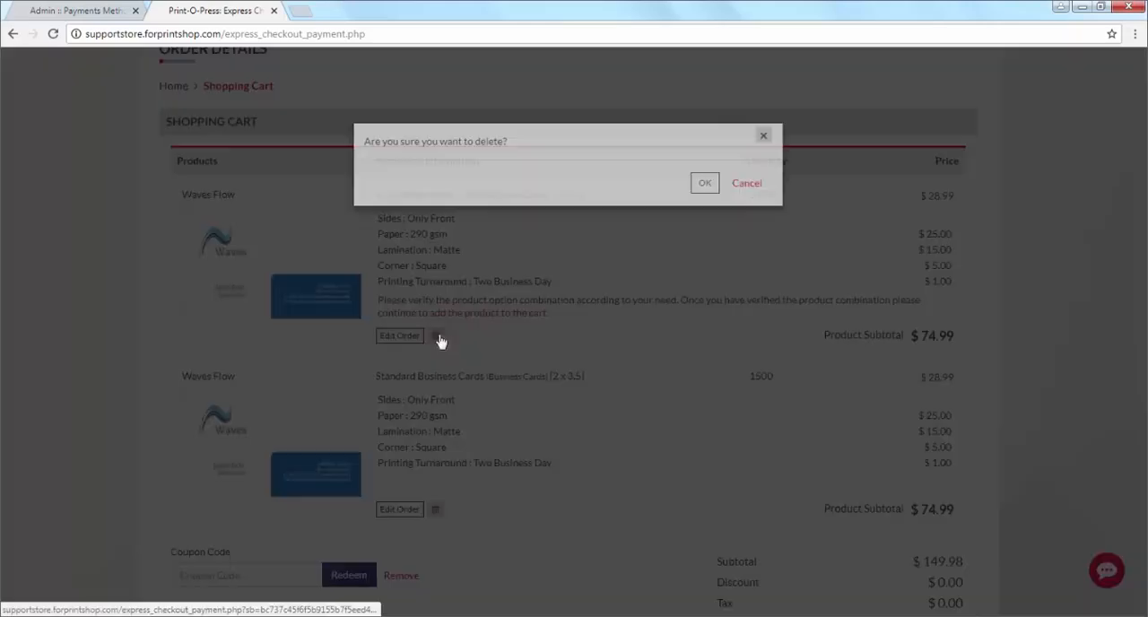
pyautogui.click(705, 195)
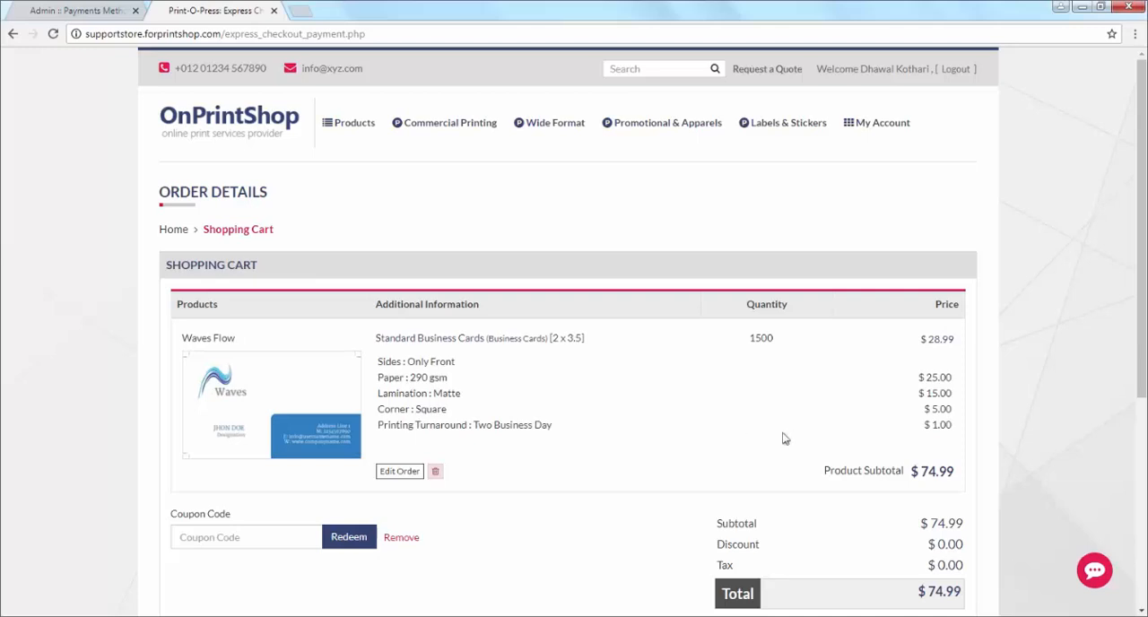
# Step: Check out the cart with Cheque as the payment method and Expedite as the shipping method, and complete the order
pyautogui.scroll(-2, 785, 439)
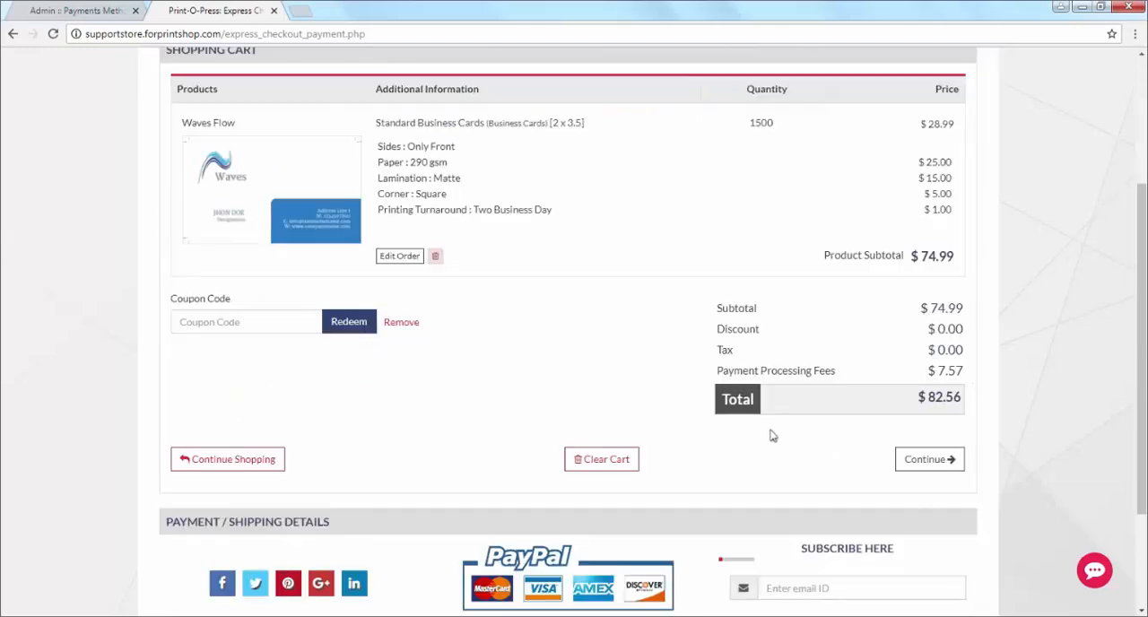
pyautogui.click(930, 459)
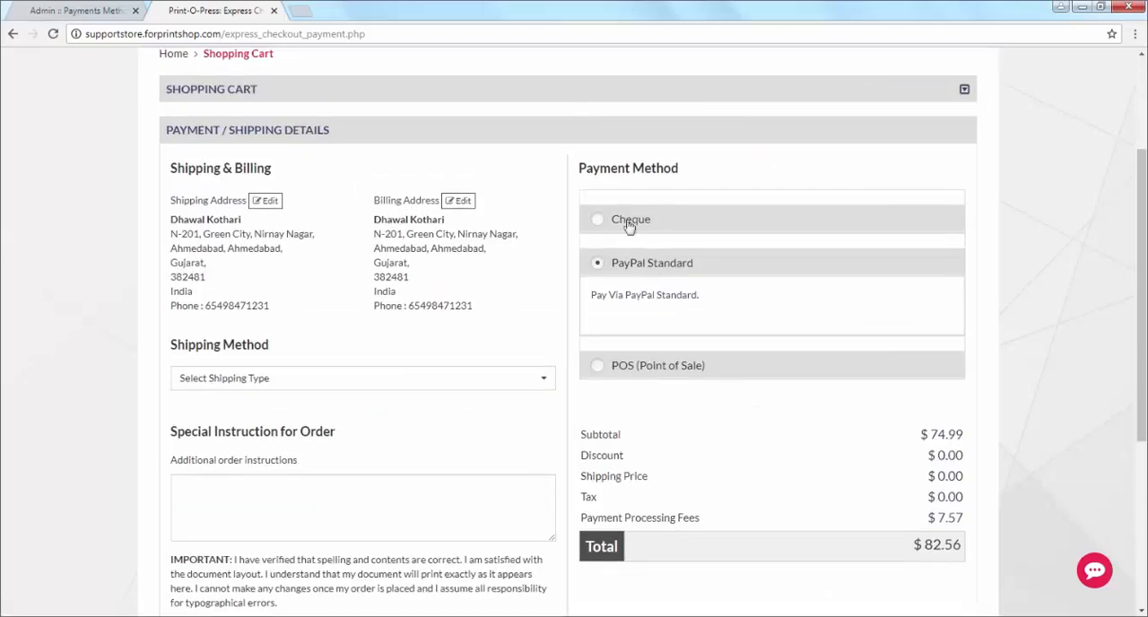
pyautogui.click(628, 222)
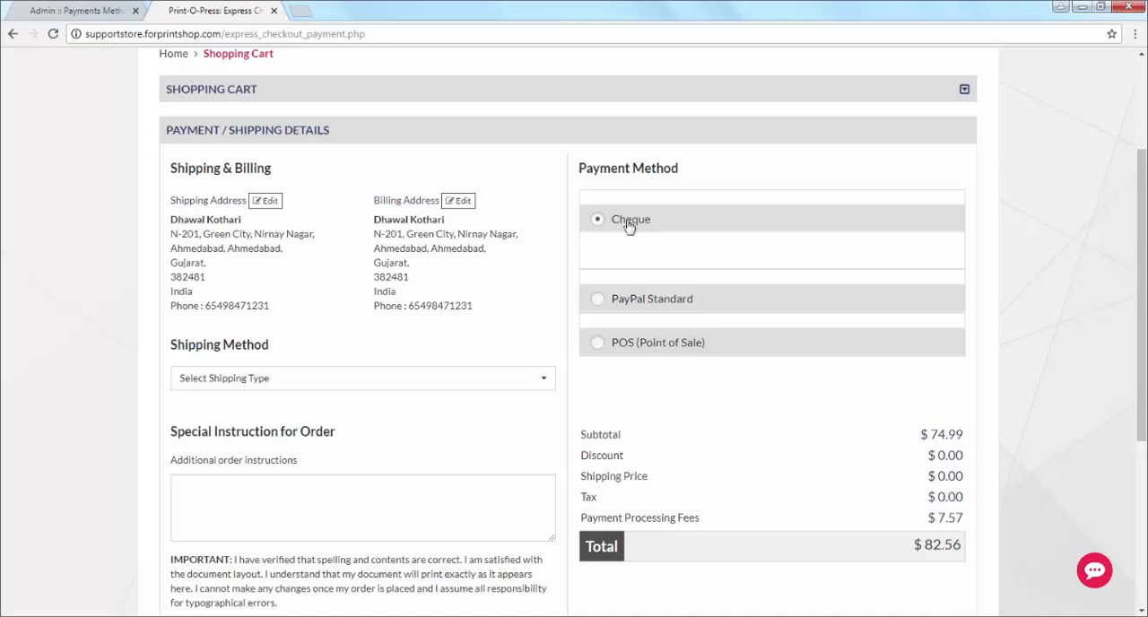
pyautogui.click(278, 378)
pyautogui.scroll(-1, 239, 359)
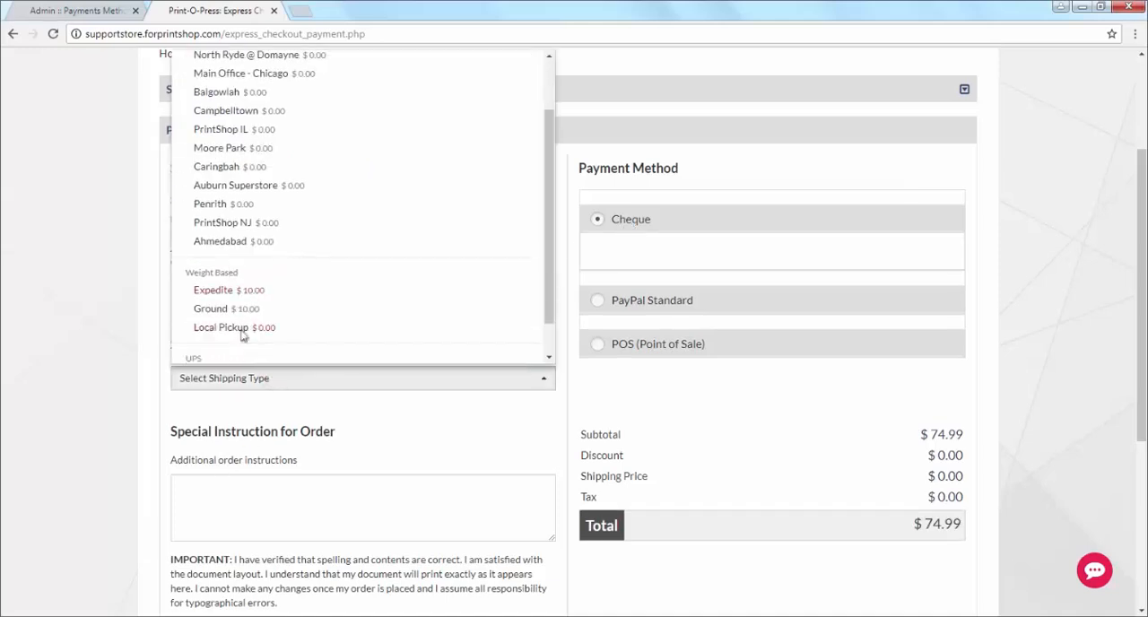
pyautogui.click(249, 290)
pyautogui.scroll(-3, 651, 469)
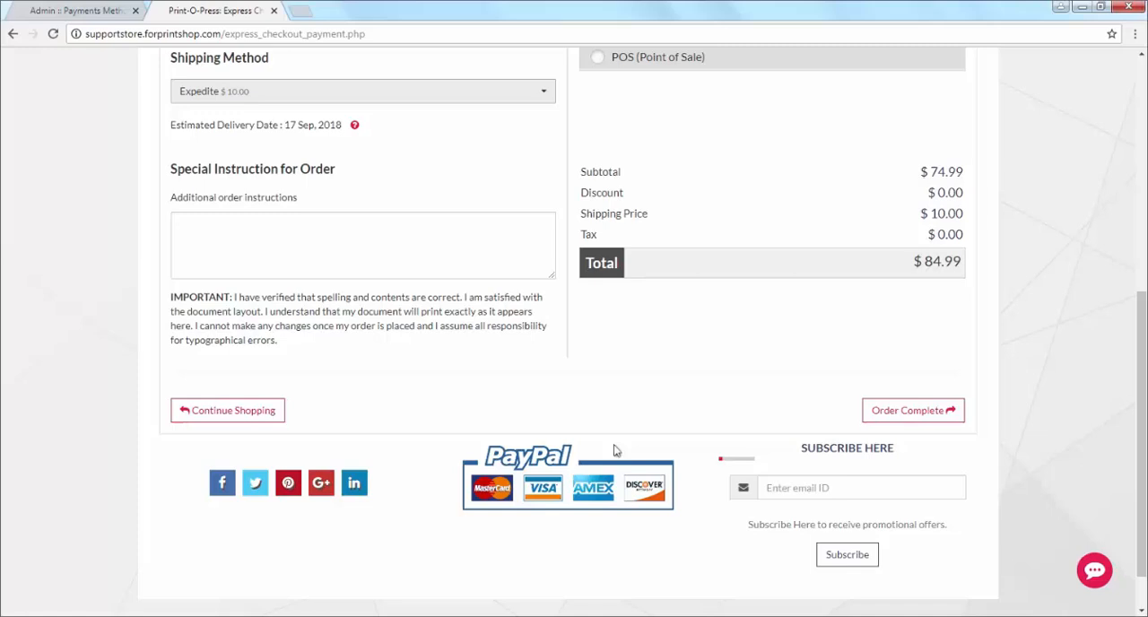
pyautogui.click(886, 419)
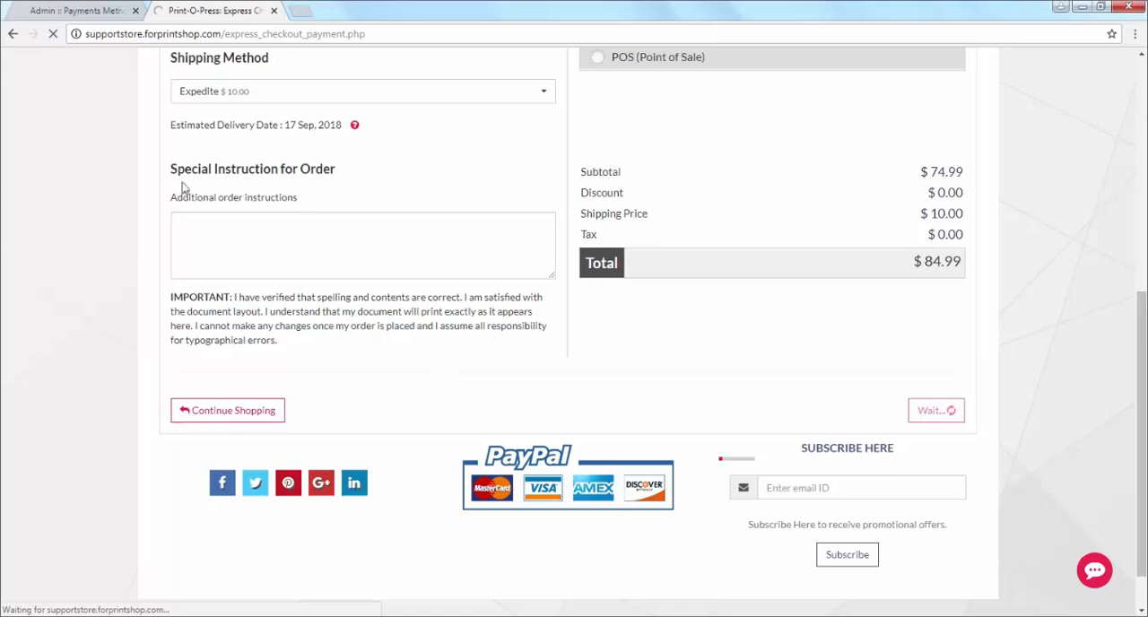
# Step: Switch to the admin site, list the orders, and choose Order Processing as the status of the newest Cheque order
pyautogui.click(67, 14)
pyautogui.click(66, 179)
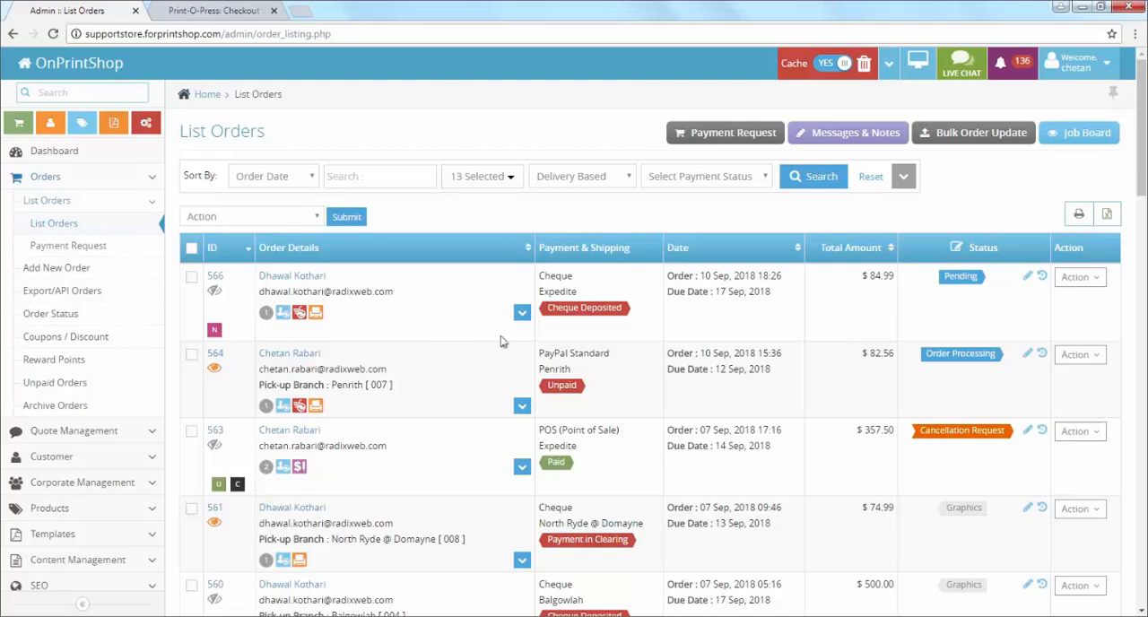
pyautogui.click(1029, 279)
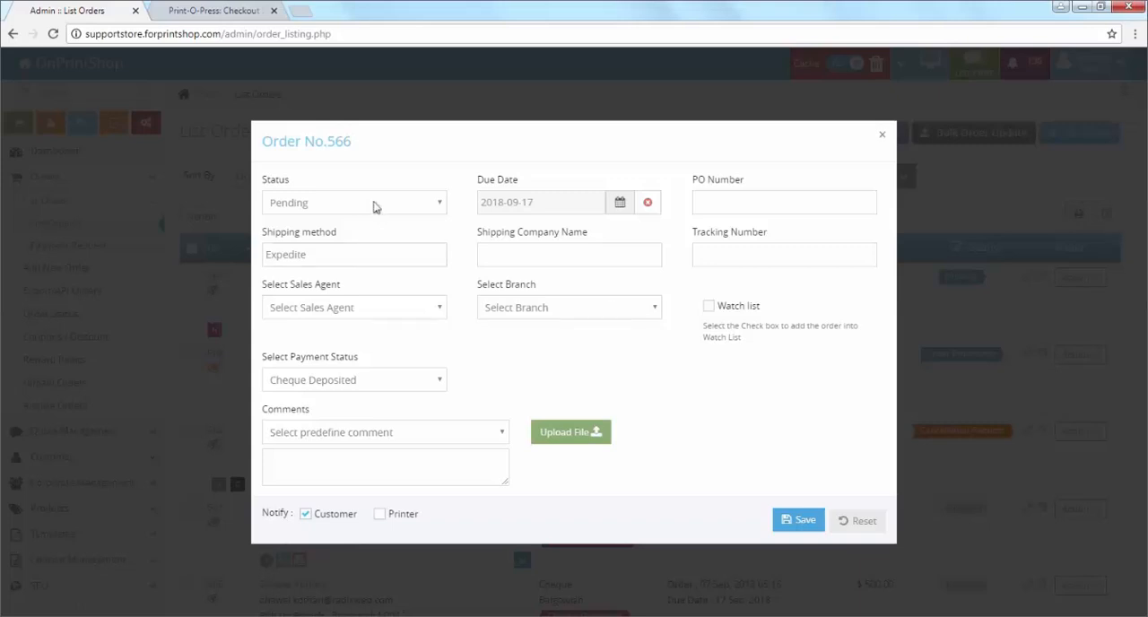
pyautogui.click(374, 204)
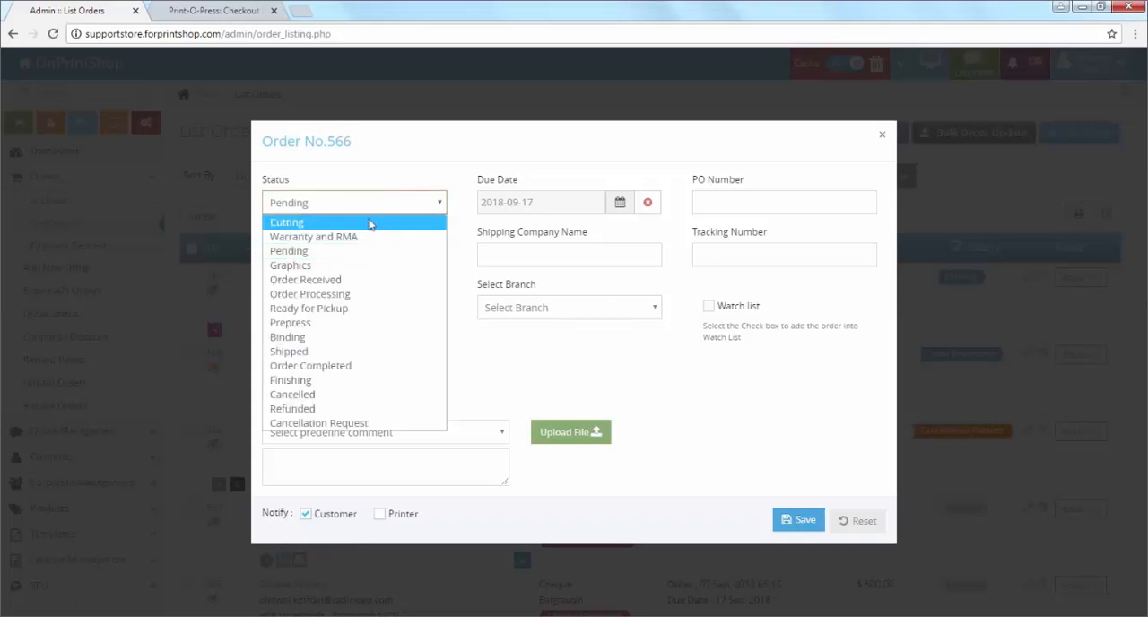
pyautogui.click(359, 294)
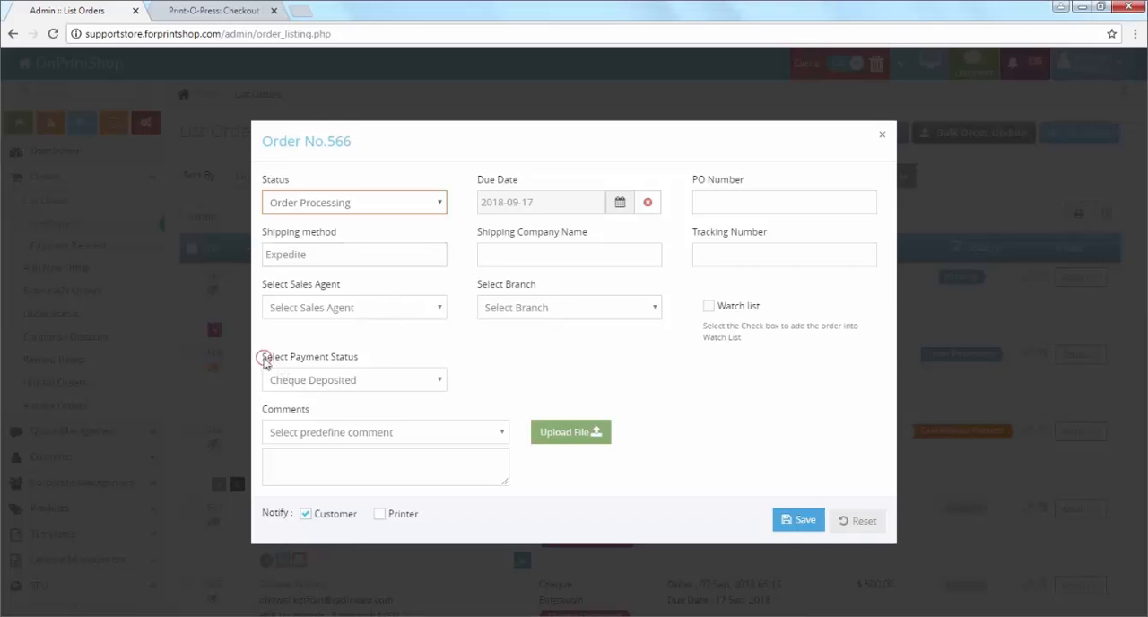
# Step: Set the order's payment status to Paid and save the order update
pyautogui.moveTo(264, 361); pyautogui.dragTo(367, 359)
pyautogui.click(374, 383)
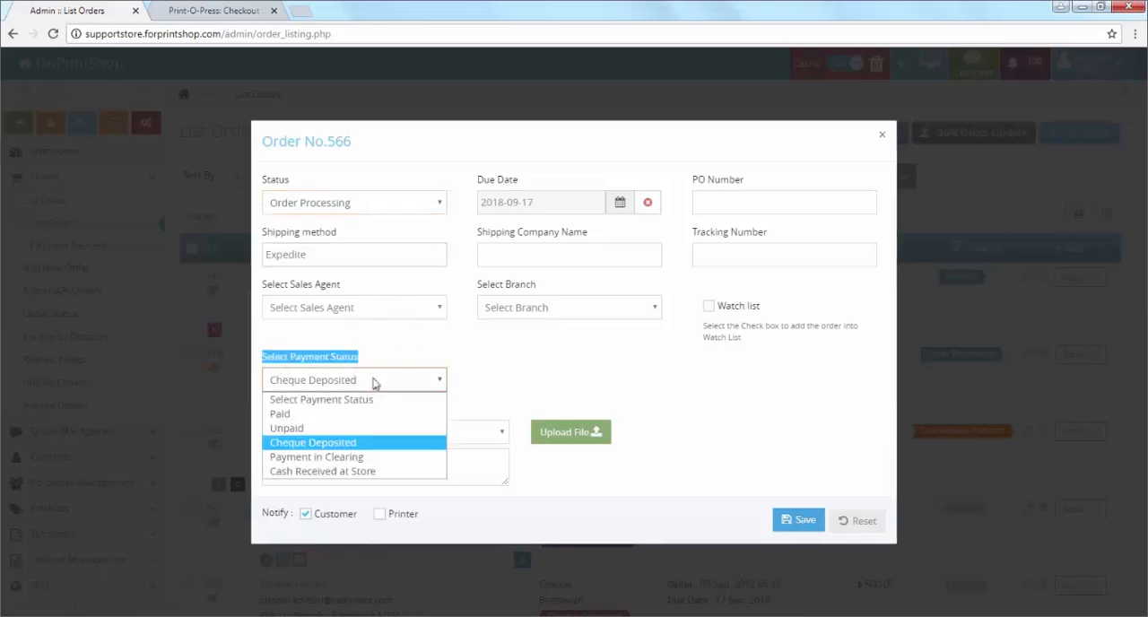
pyautogui.click(375, 413)
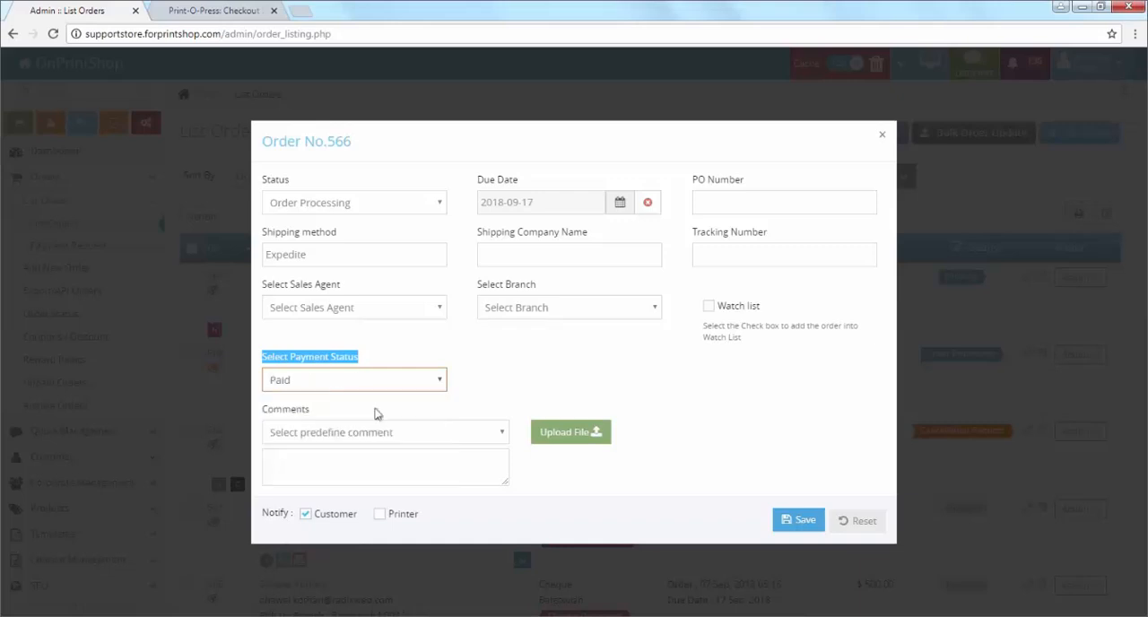
pyautogui.click(811, 522)
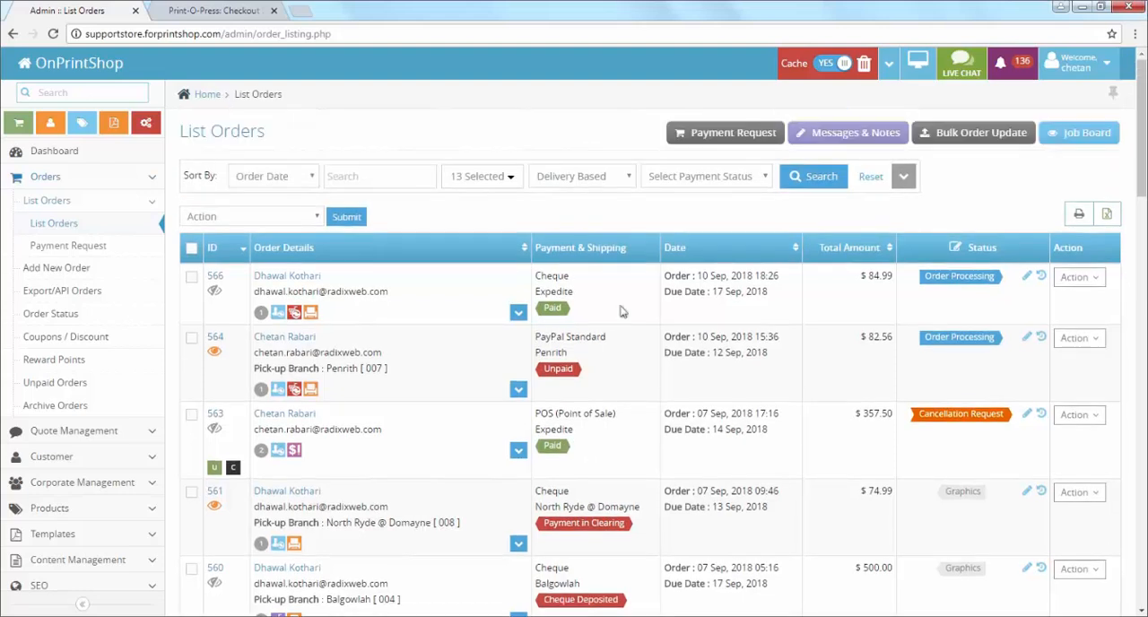
# Step: Return to the dashboard, reopen the order list, and filter it by the Paid payment status
pyautogui.click(207, 96)
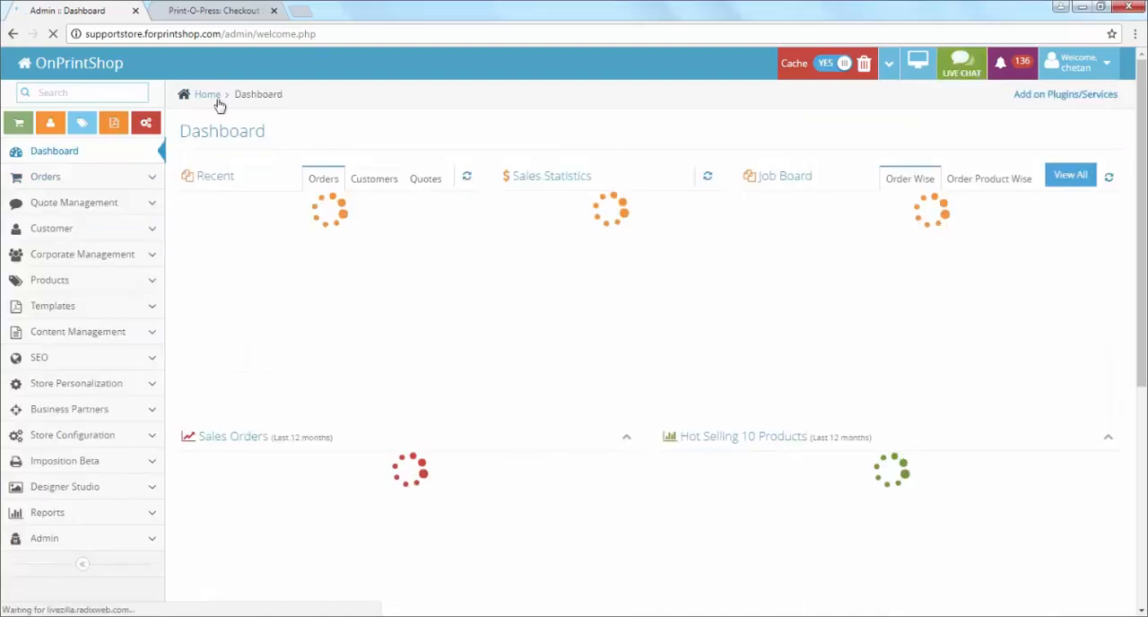
pyautogui.click(82, 179)
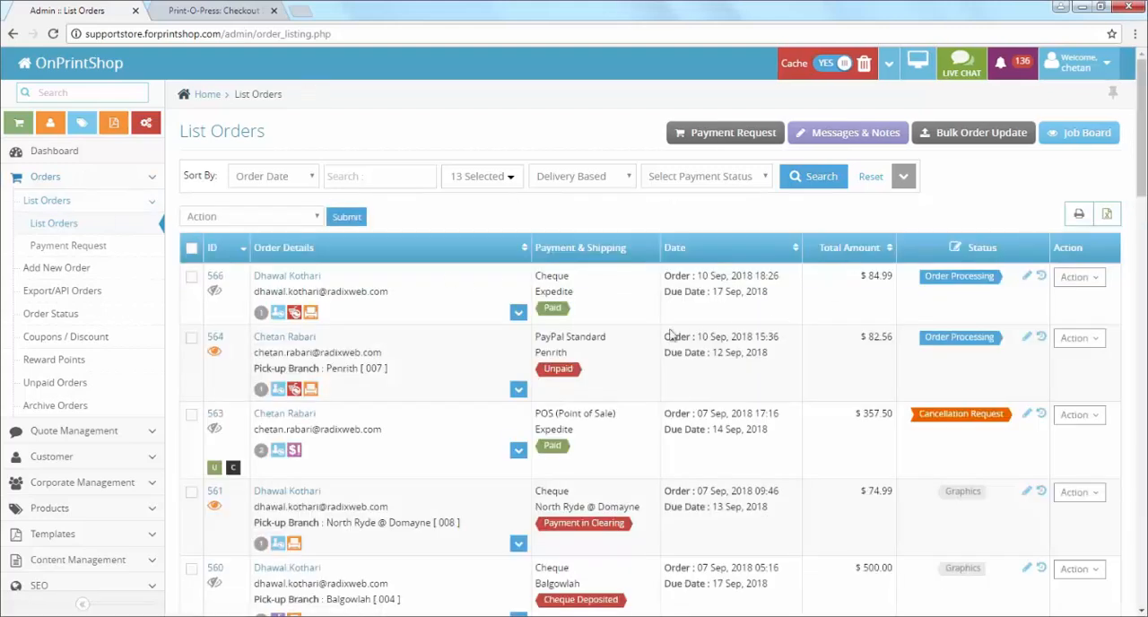
pyautogui.click(723, 178)
pyautogui.click(693, 209)
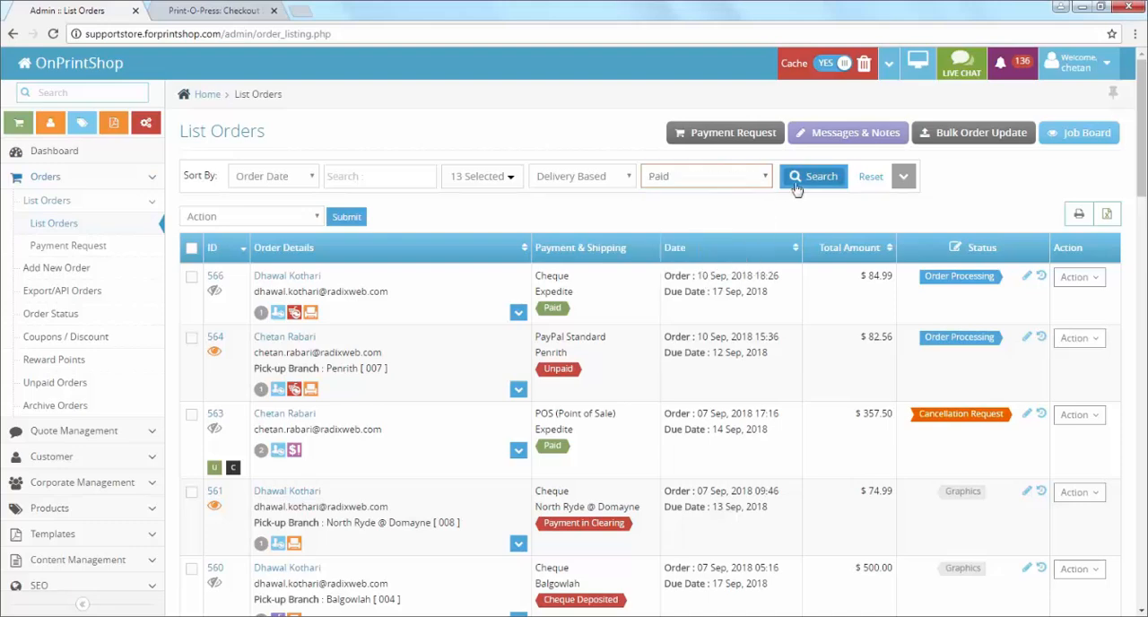
pyautogui.click(812, 177)
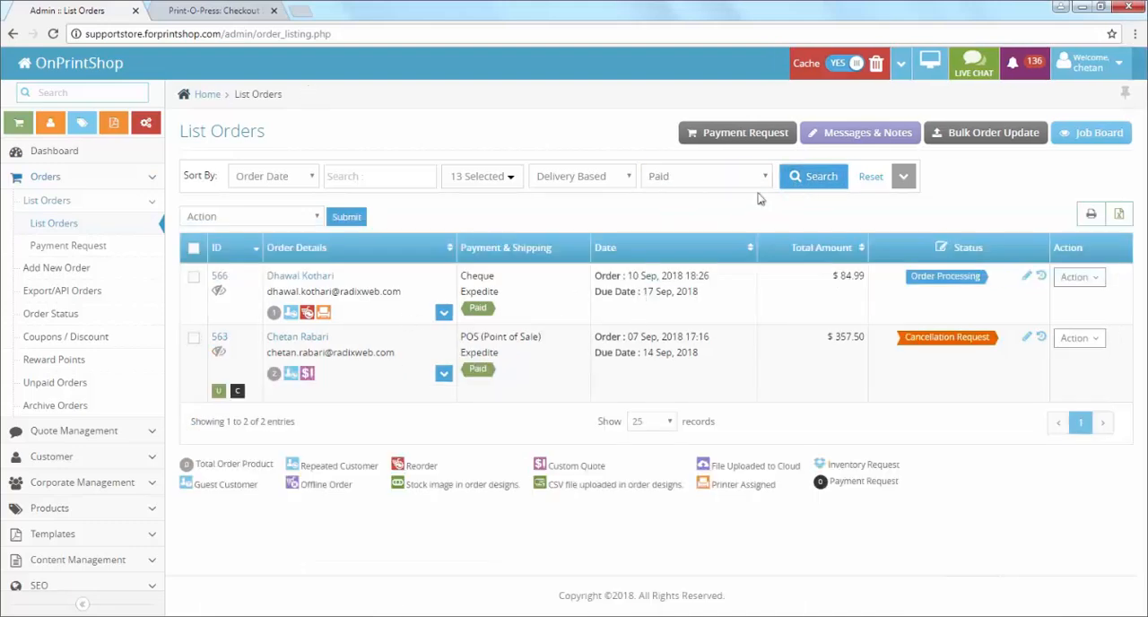
# Step: Filter the order list by the Cheque Deposited payment status, and run a second search for Unpaid orders
pyautogui.click(720, 180)
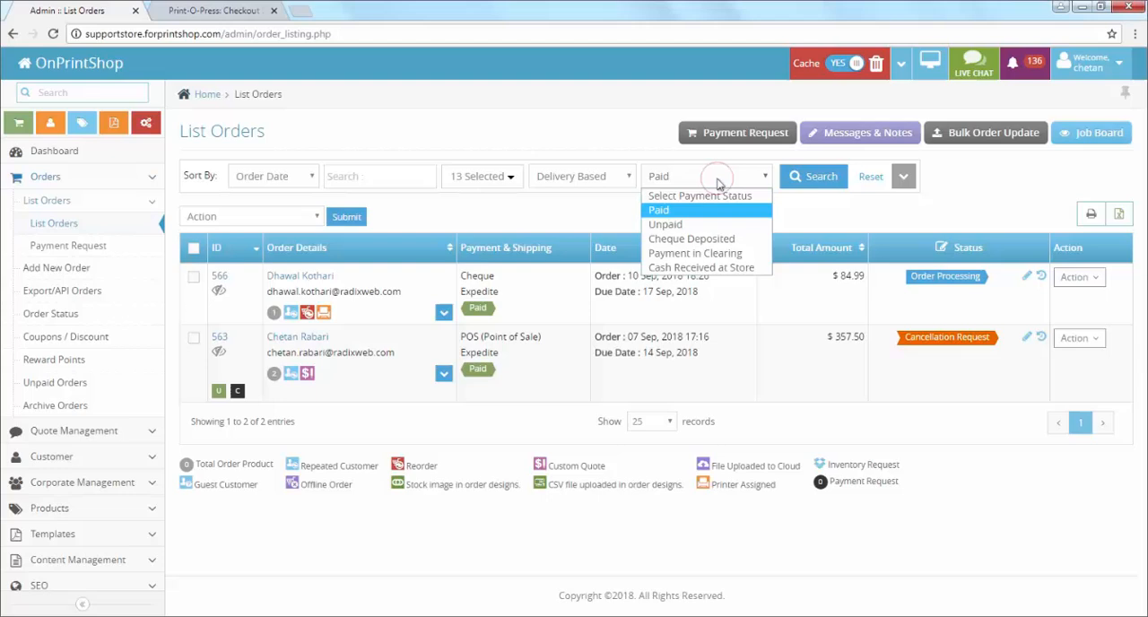
pyautogui.click(691, 239)
pyautogui.click(818, 183)
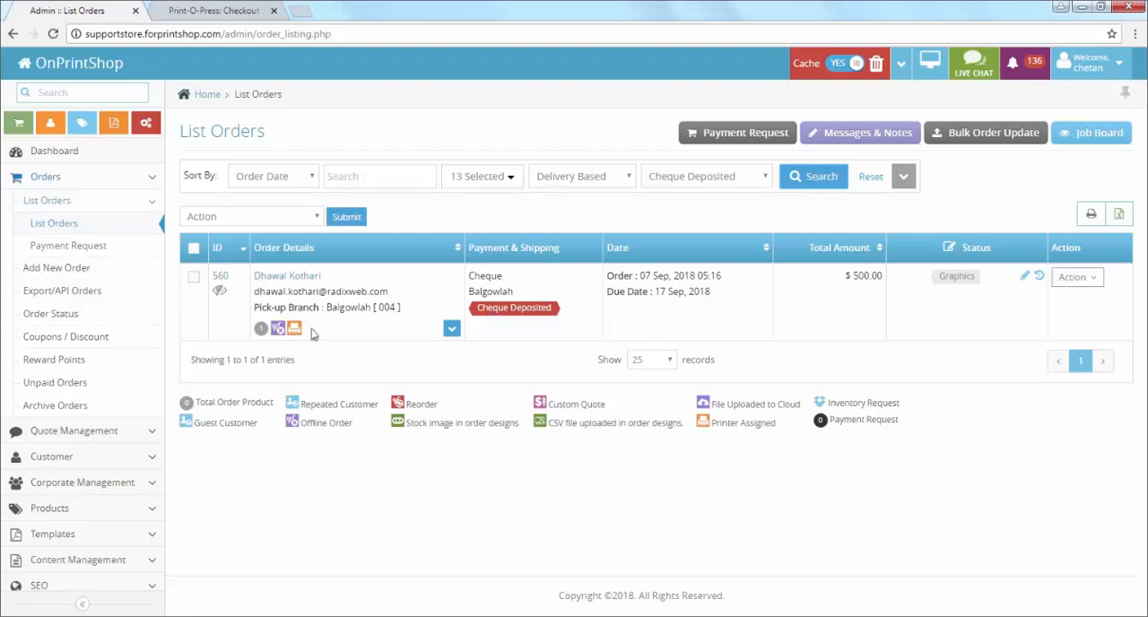
pyautogui.click(706, 179)
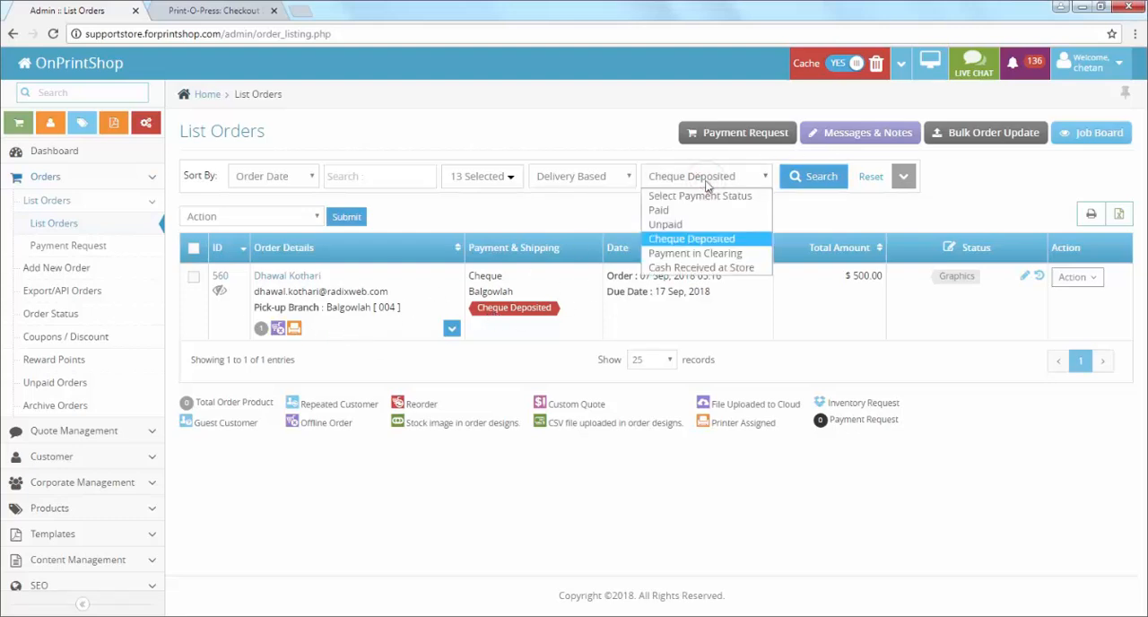
pyautogui.click(723, 225)
pyautogui.click(809, 185)
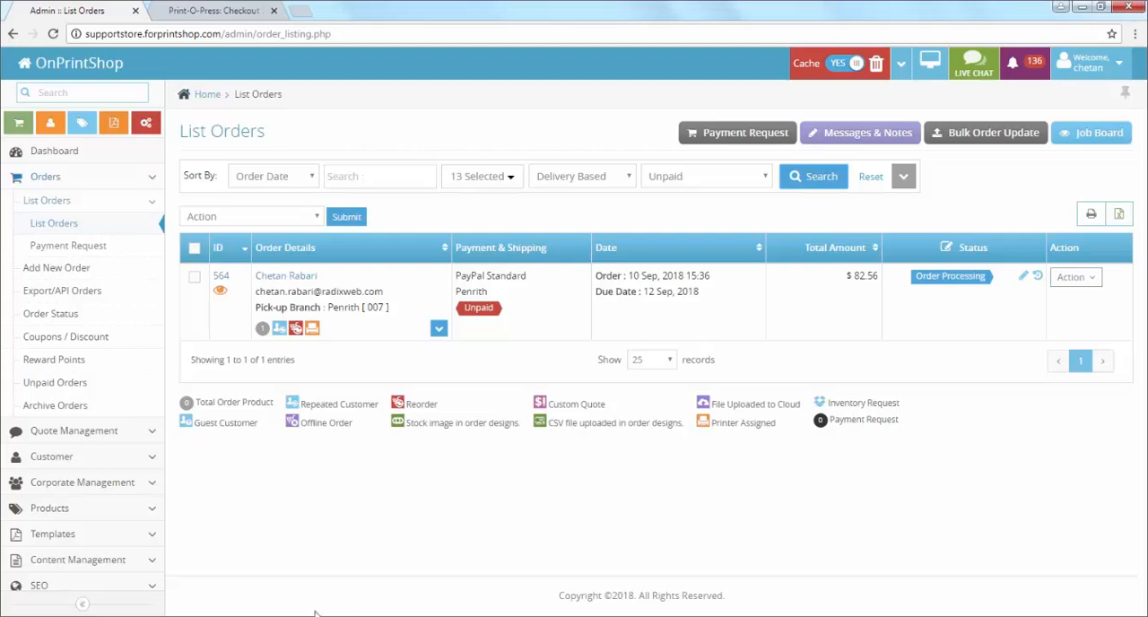
pyautogui.moveTo(316, 614)
pyautogui.click(332, 579)
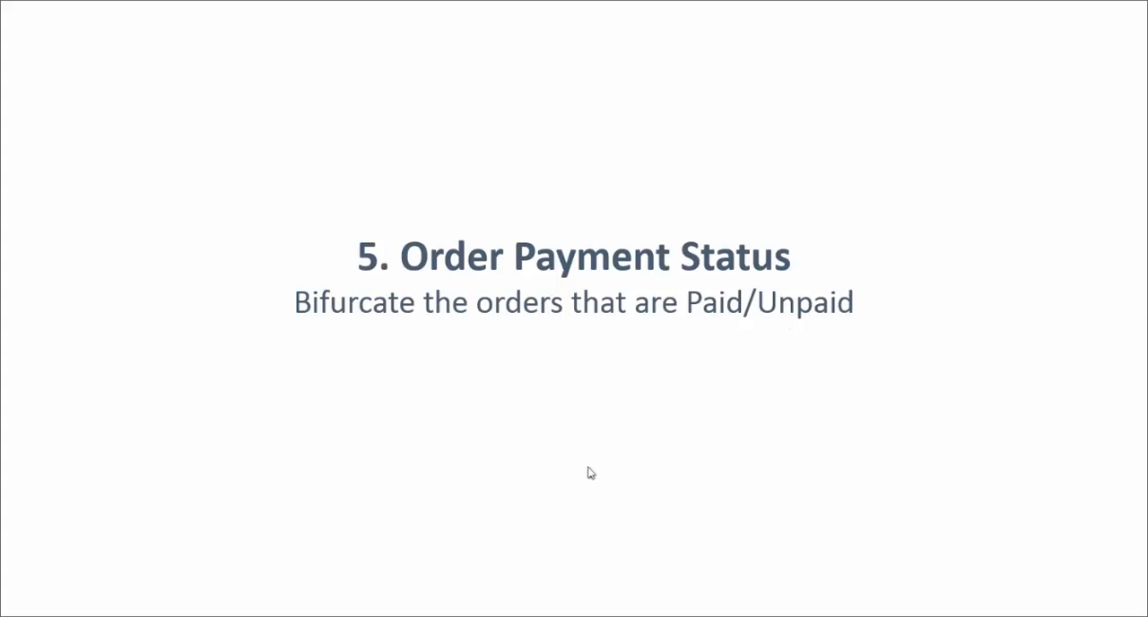
pyautogui.click(316, 539)
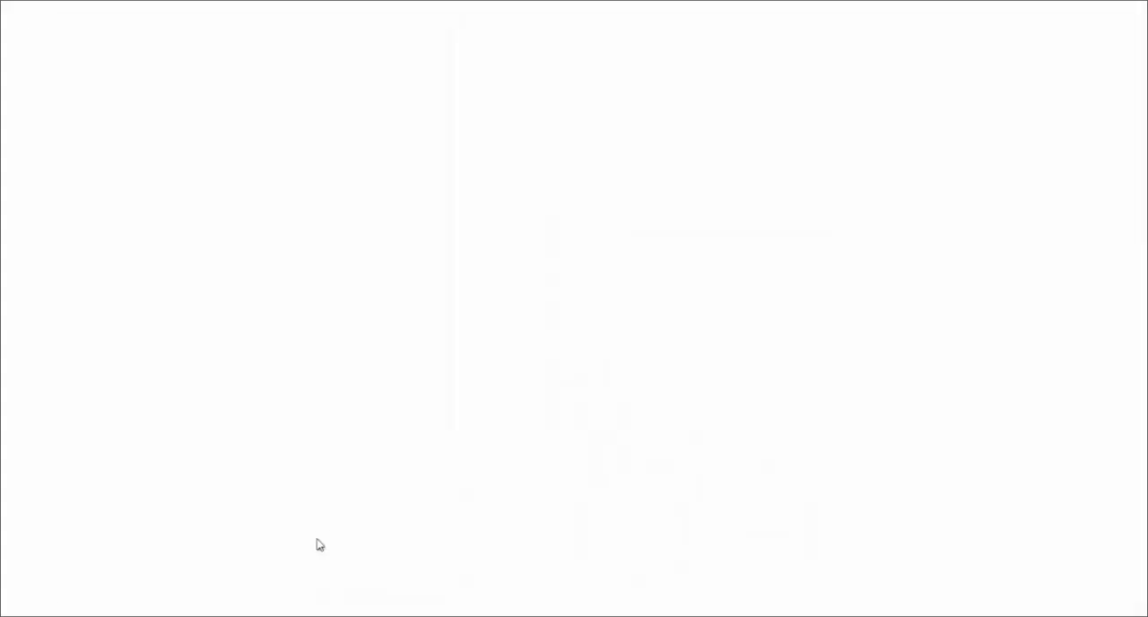